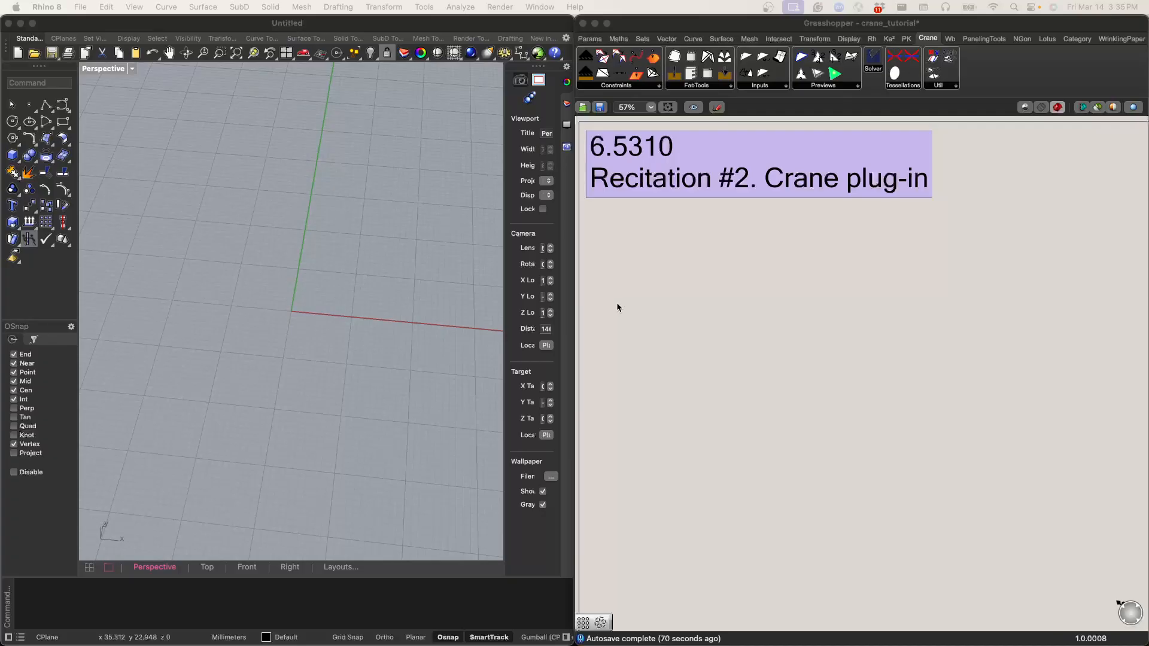
Step: Switch to an empty desktop, open Terminal and start the nano text editor
{"action": "key", "text": "ctrl+Right"}
{"action": "key", "text": "super+space"}
{"action": "type", "text": "term"}
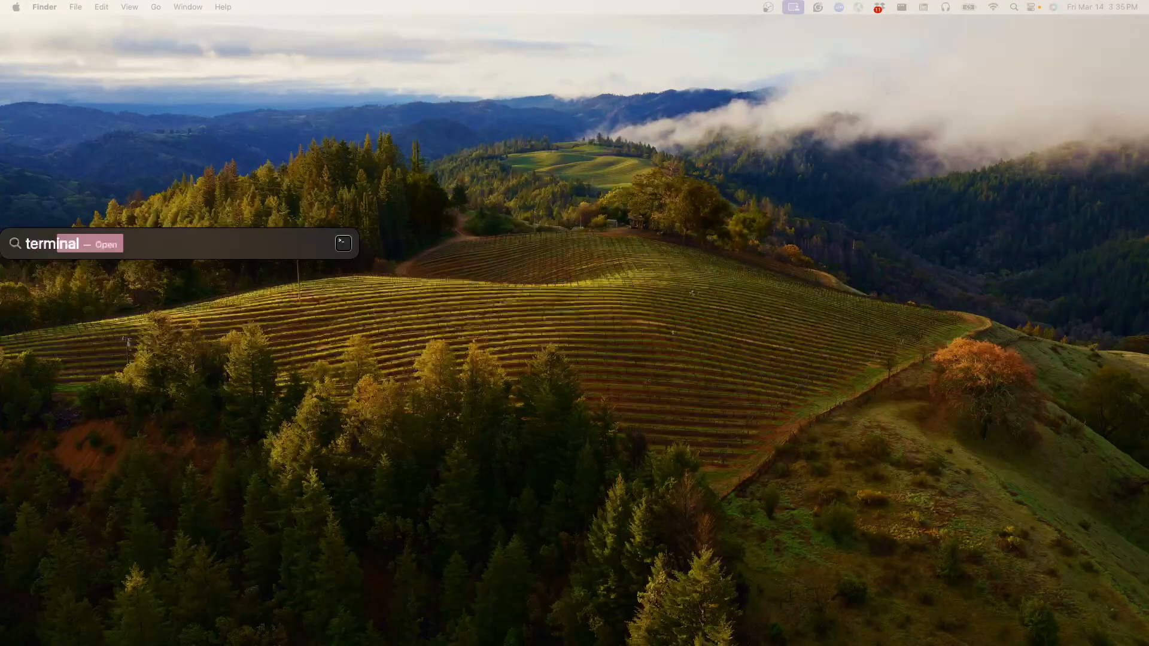
{"action": "key", "text": "Return"}
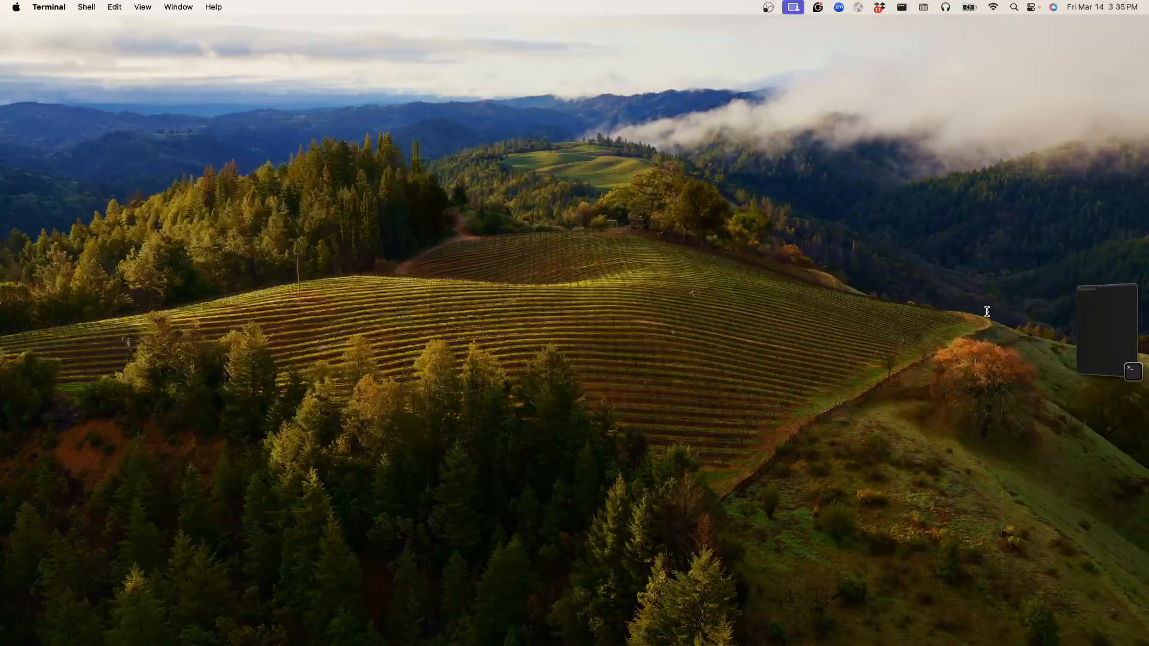
{"action": "left_click", "coordinate": [1107, 329]}
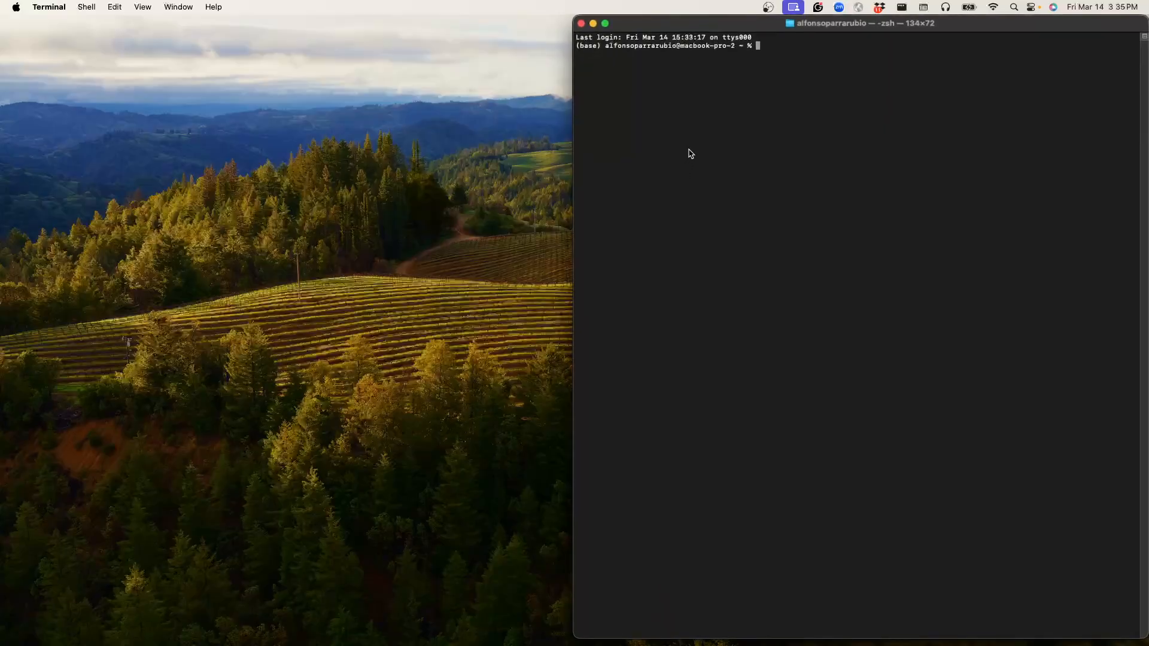
{"action": "type", "text": "nano"}
{"action": "key", "text": "Return"}
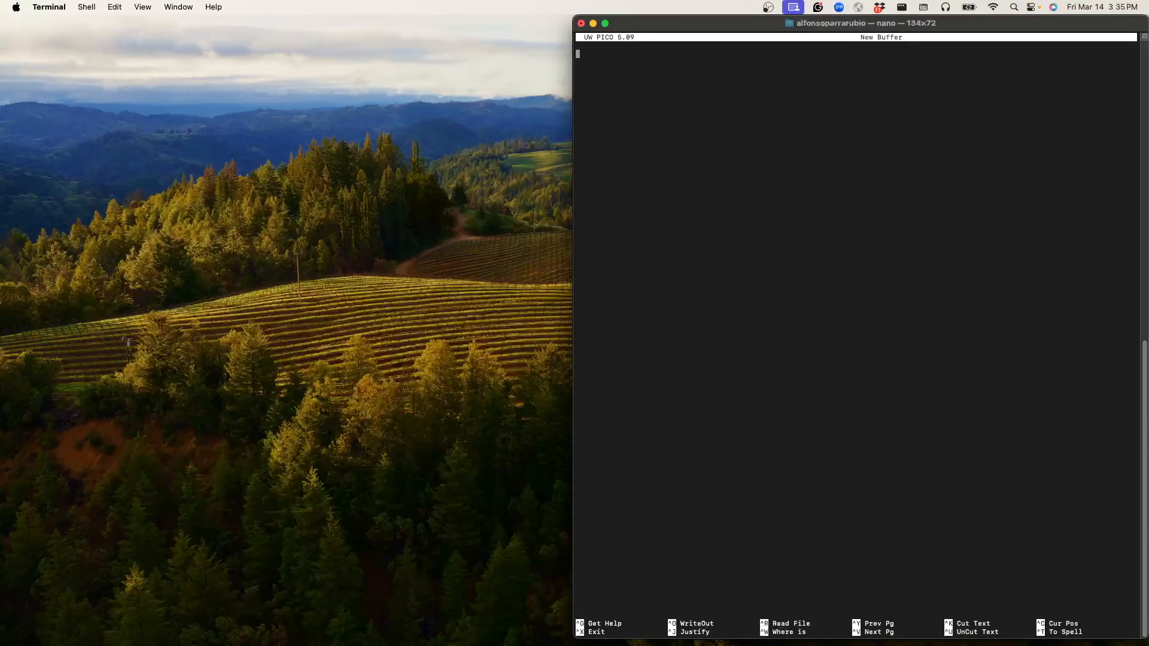
Step: Write the outline heading "1. Crane" with an indented item "1.1 Flat to fold using Grasshopper"
{"action": "type", "text": "1. Crane"}
{"action": "key", "text": "Return"}
{"action": "key", "text": "Tab"}
{"action": "type", "text": "1.1 Flat to fold"}
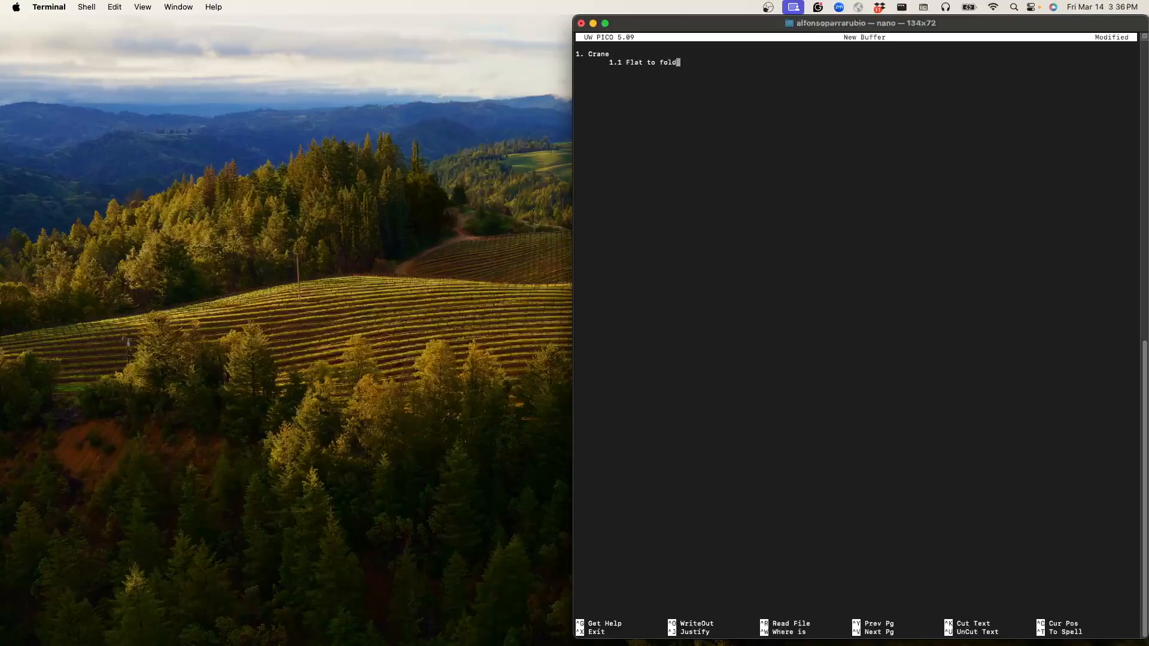
{"action": "type", "text": "using Grasshopper"}
Step: Add the indented outline item "1.2 Flat to fold using Rhino components" on a new line
{"action": "key", "text": "Return"}
{"action": "key", "text": "Tab"}
{"action": "type", "text": "1.2 Flat to fold using Rhino"}
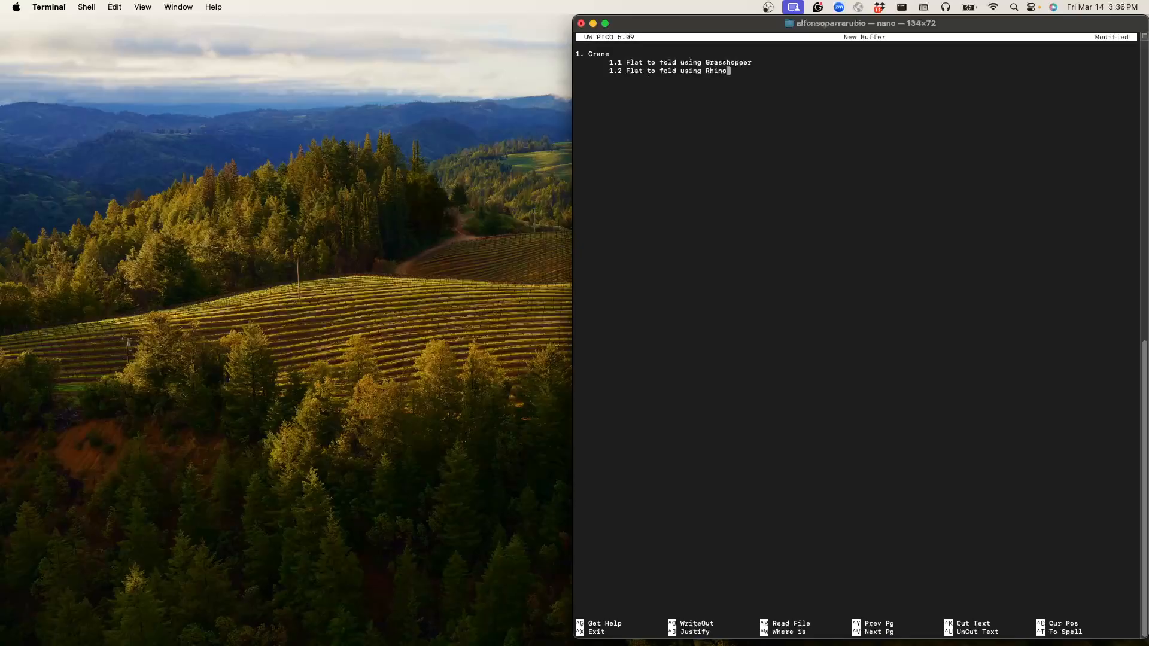
{"action": "type", "text": " components"}
Step: Add the indented outline item "1.3 Non developable to developable" on a new line
{"action": "key", "text": "Return"}
{"action": "key", "text": "Tab"}
{"action": "type", "text": "1.3 "}
{"action": "type", "text": "Noon"}
{"action": "key", "text": "BackSpace"}
{"action": "key", "text": "BackSpace"}
{"action": "type", "text": "n developable to developable"}
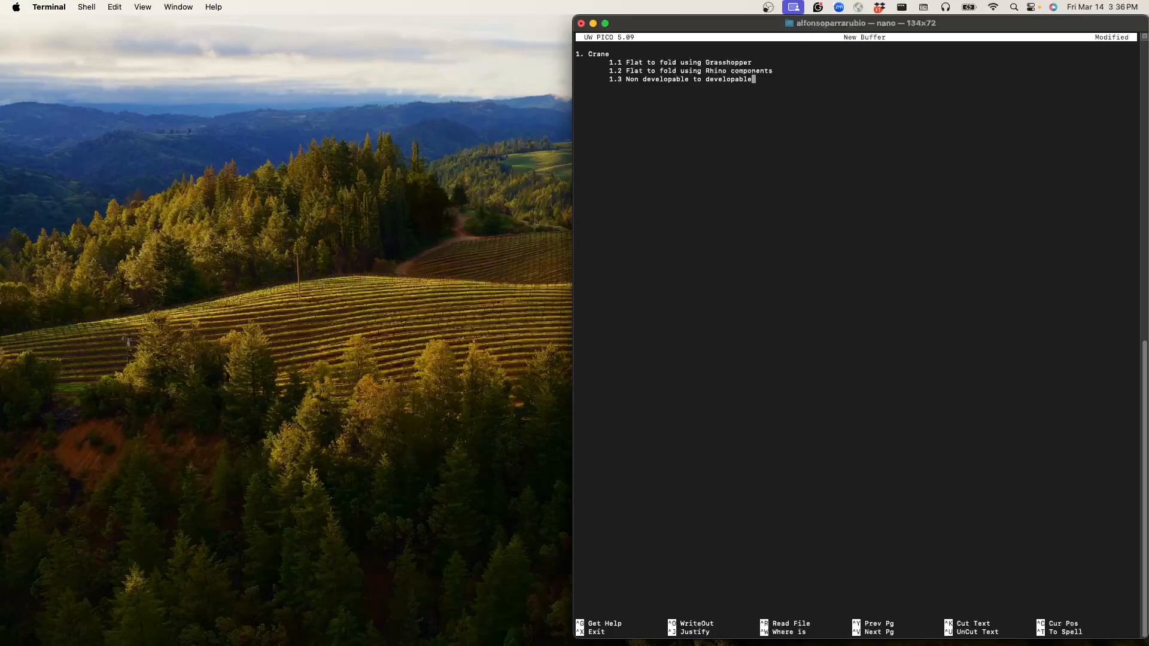
{"action": "key", "text": "Up"}
{"action": "key", "text": "Up"}
{"action": "key", "text": "Left"}
{"action": "key", "text": "Left"}
{"action": "key", "text": "Left"}
{"action": "key", "text": "Left"}
{"action": "key", "text": "Left"}
{"action": "key", "text": "Left"}
{"action": "key", "text": "Left"}
{"action": "key", "text": "Left"}
{"action": "key", "text": "Left"}
{"action": "key", "text": "Left"}
{"action": "key", "text": "Left"}
{"action": "key", "text": "Left"}
{"action": "key", "text": "Left"}
{"action": "key", "text": "Left"}
{"action": "key", "text": "Left"}
{"action": "key", "text": "Left"}
{"action": "key", "text": "Left"}
{"action": "key", "text": "Left"}
{"action": "key", "text": "Left"}
{"action": "key", "text": "Left"}
{"action": "key", "text": "Left"}
{"action": "key", "text": "Left"}
{"action": "key", "text": "Left"}
{"action": "key", "text": "Left"}
{"action": "key", "text": "Left"}
{"action": "key", "text": "Left"}
{"action": "key", "text": "Left"}
{"action": "key", "text": "Left"}
{"action": "key", "text": "Left"}
{"action": "key", "text": "Left"}
{"action": "key", "text": "Left"}
{"action": "key", "text": "Left"}
Step: Switch back to Rhino and Grasshopper and place a Control Knob on the canvas below the recitation title
{"action": "key", "text": "ctrl+Left"}
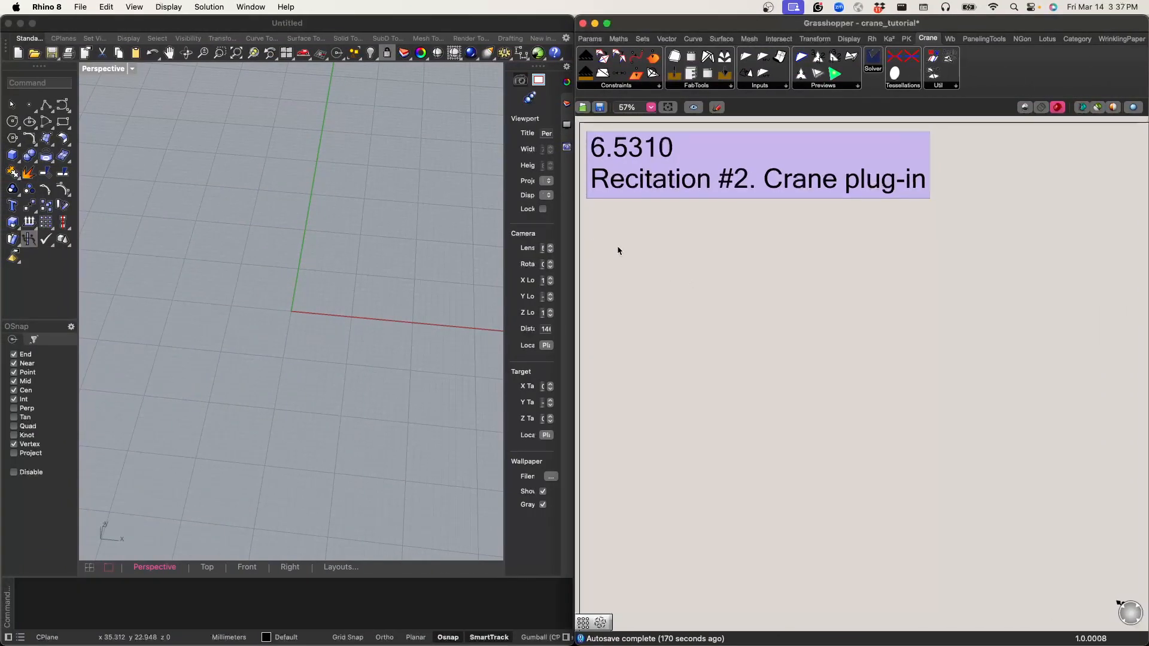
{"action": "scroll", "coordinate": [618, 251], "scroll_direction": "up", "scroll_amount": 3}
{"action": "scroll", "coordinate": [703, 249], "scroll_direction": "left", "scroll_amount": 2}
{"action": "scroll", "coordinate": [695, 247], "scroll_direction": "up", "scroll_amount": 2}
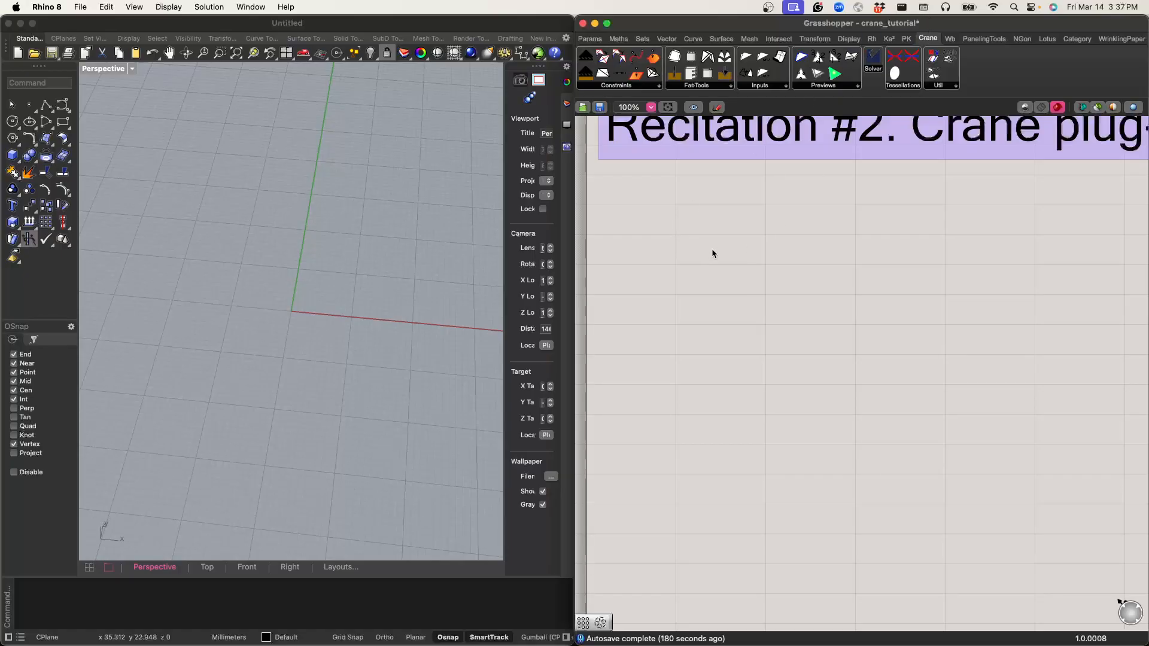
{"action": "scroll", "coordinate": [696, 247], "scroll_direction": "down", "scroll_amount": 1}
{"action": "right_click_drag", "start_coordinate": [696, 247], "coordinate": [679, 320]}
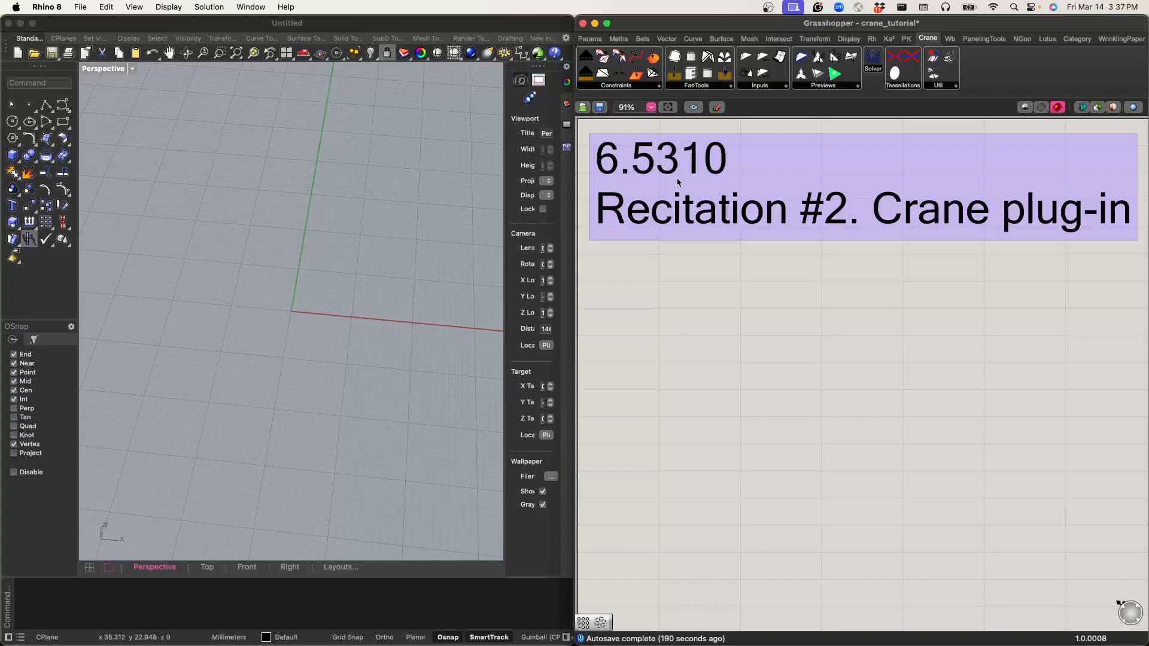
{"action": "left_click", "coordinate": [591, 40]}
{"action": "left_click", "coordinate": [618, 39]}
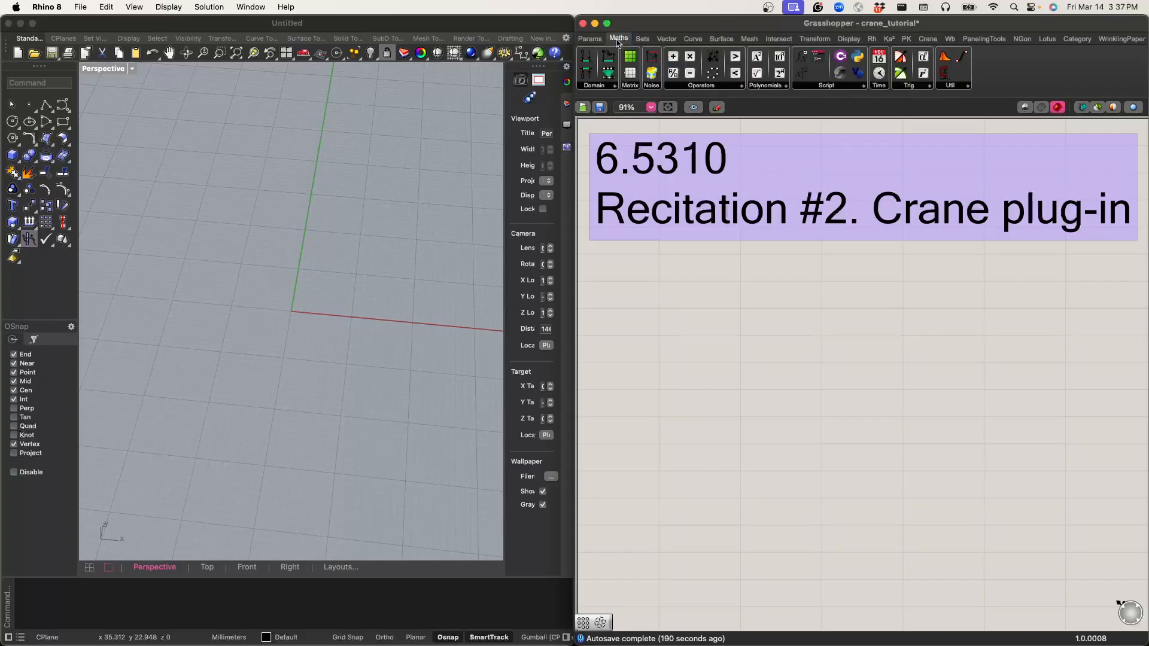
{"action": "left_click", "coordinate": [586, 39]}
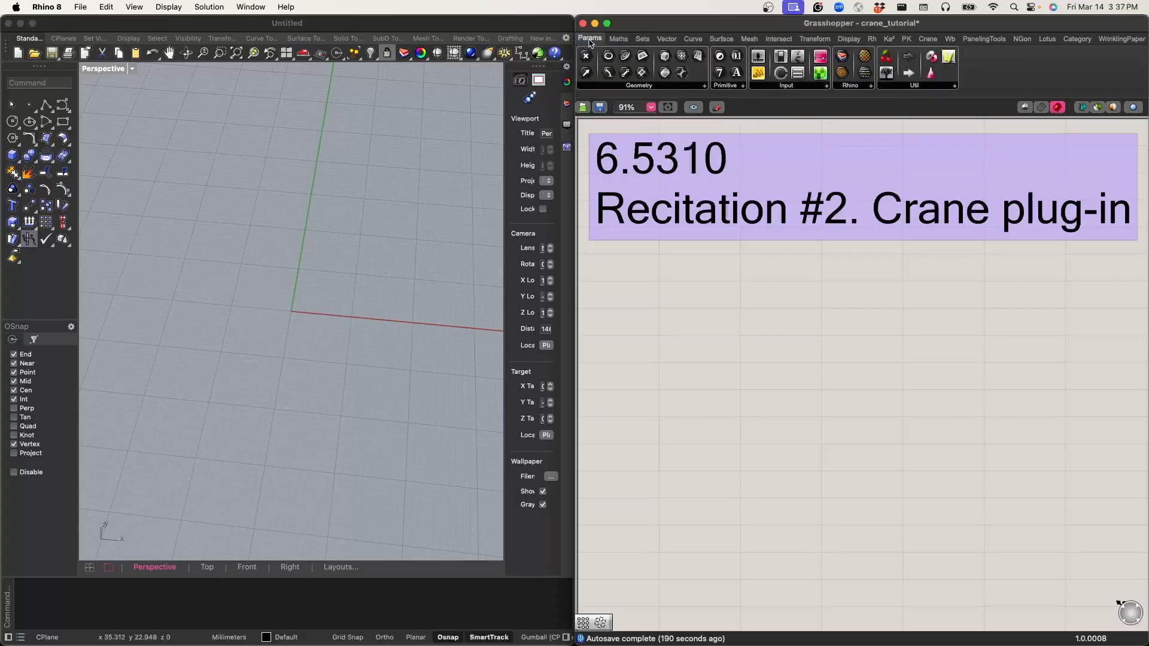
{"action": "left_click", "coordinate": [780, 87]}
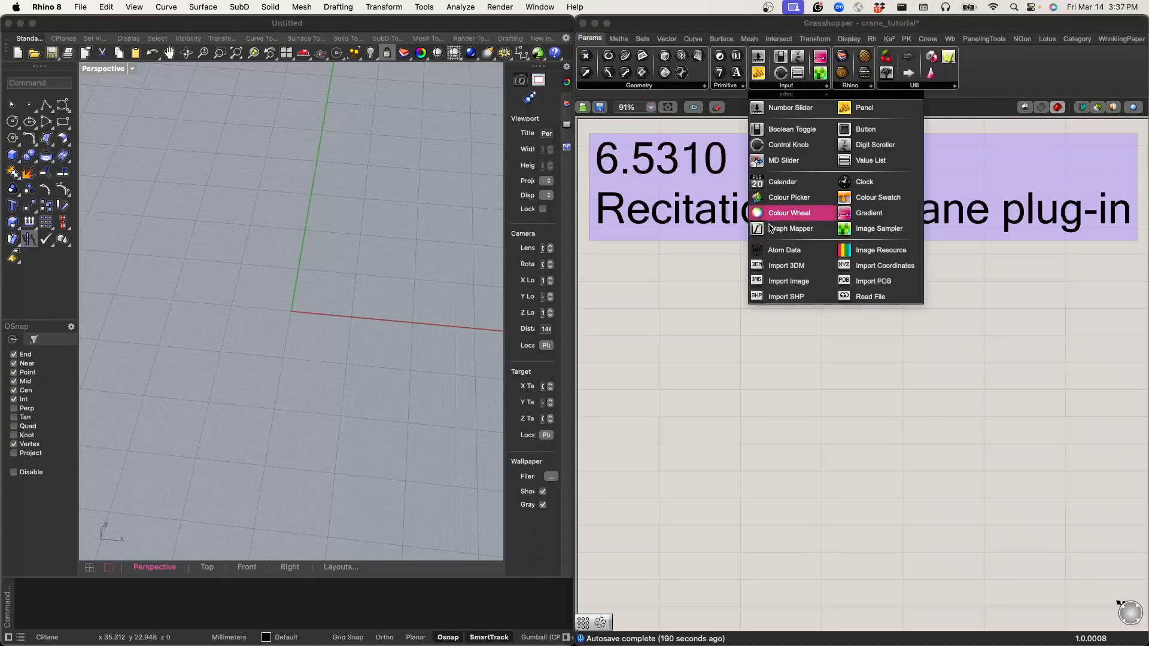
{"action": "left_click", "coordinate": [773, 145]}
{"action": "left_click", "coordinate": [642, 304]}
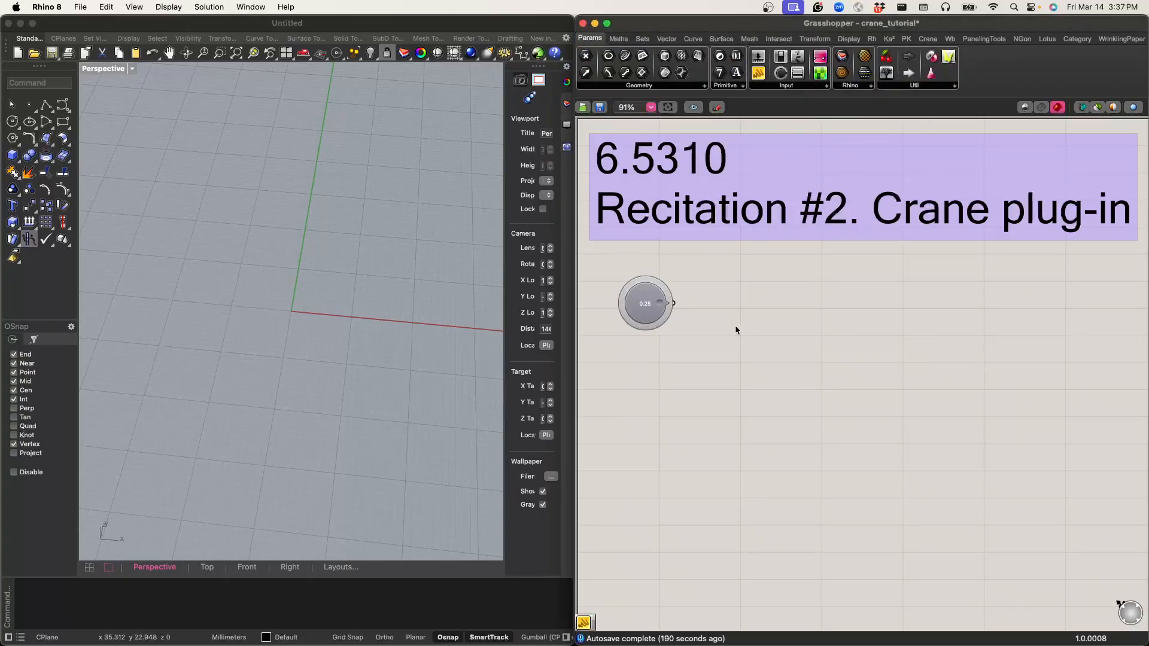
Step: Name the control knob v1 and turn its dial to point straight up
{"action": "scroll", "coordinate": [658, 317], "scroll_direction": "up", "scroll_amount": 3}
{"action": "right_click", "coordinate": [648, 305]}
{"action": "left_click", "coordinate": [635, 302]}
{"action": "double_click", "coordinate": [636, 302]}
{"action": "left_click", "coordinate": [612, 244]}
{"action": "left_click_drag", "start_coordinate": [612, 244], "coordinate": [583, 243]}
{"action": "type", "text": "v1"}
{"action": "left_click", "coordinate": [648, 387]}
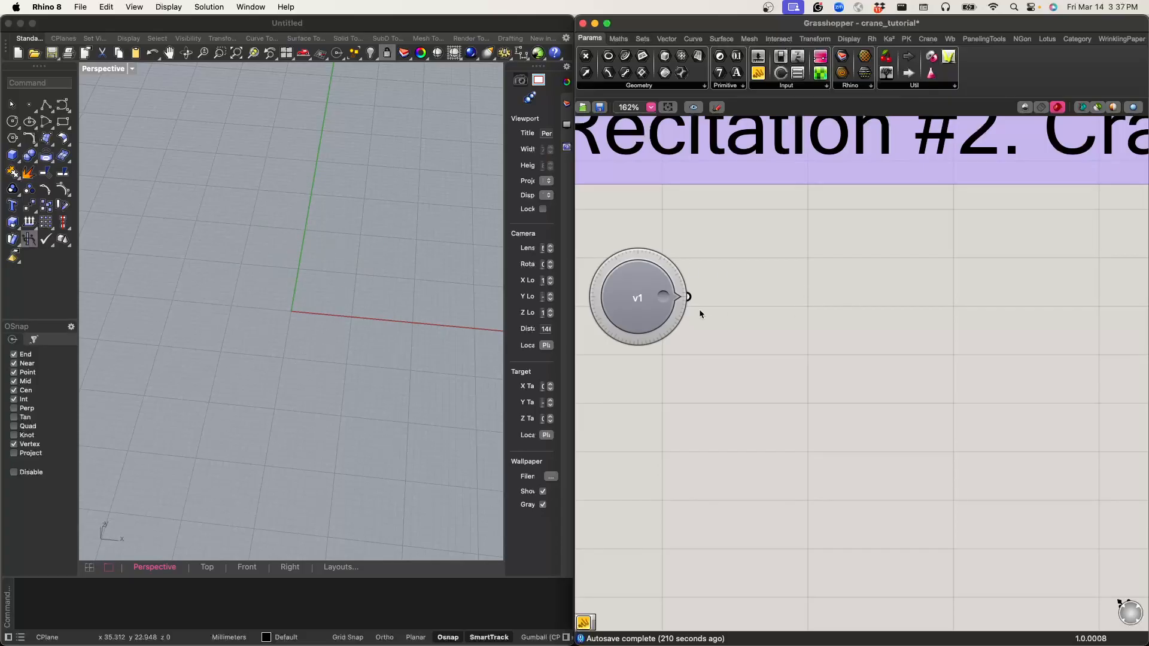
{"action": "left_click_drag", "start_coordinate": [663, 297], "coordinate": [661, 287]}
{"action": "mouse_move", "coordinate": [633, 277]}
{"action": "left_mouse_down"}
{"action": "mouse_move", "coordinate": [663, 293]}
{"action": "mouse_move", "coordinate": [613, 290]}
{"action": "mouse_move", "coordinate": [661, 300]}
{"action": "mouse_move", "coordinate": [639, 276]}
{"action": "mouse_move", "coordinate": [630, 316]}
{"action": "mouse_move", "coordinate": [652, 329]}
{"action": "mouse_move", "coordinate": [646, 259]}
{"action": "mouse_move", "coordinate": [636, 266]}
{"action": "left_mouse_up"}
Step: Check the v1 knob's output with a temporary panel beside it and delete the panel
{"action": "double_click", "coordinate": [781, 282]}
{"action": "type", "text": "1"}
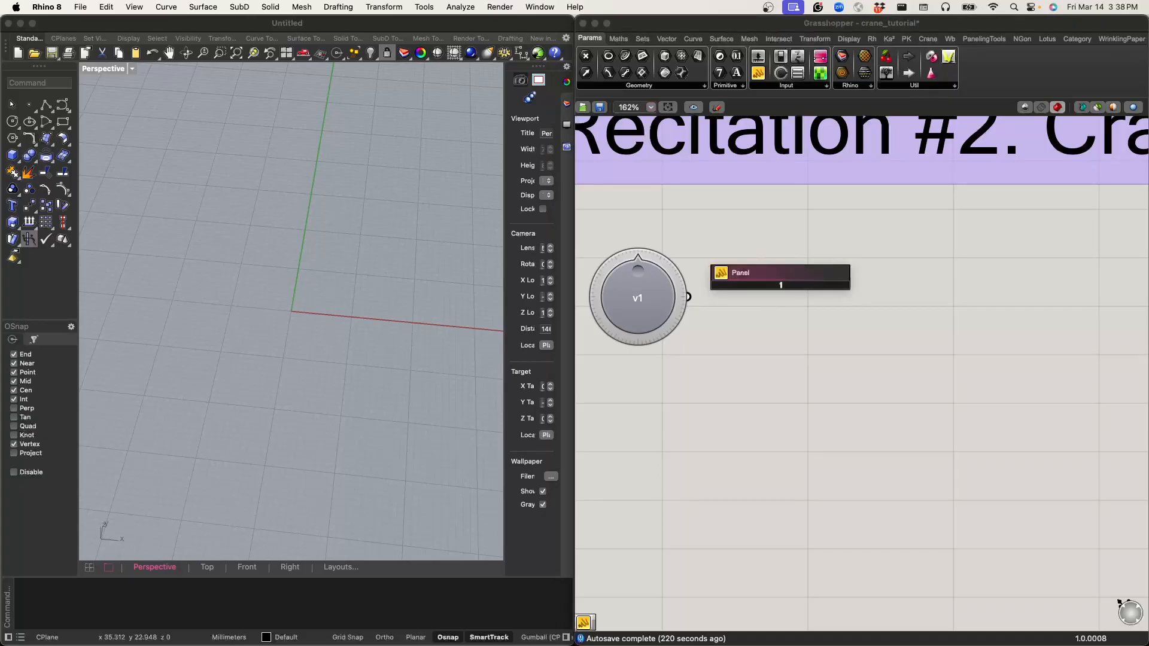
{"action": "key", "text": "Return"}
{"action": "left_click_drag", "start_coordinate": [689, 295], "coordinate": [638, 269]}
{"action": "left_click_drag", "start_coordinate": [768, 272], "coordinate": [816, 310]}
{"action": "key", "text": "Delete"}
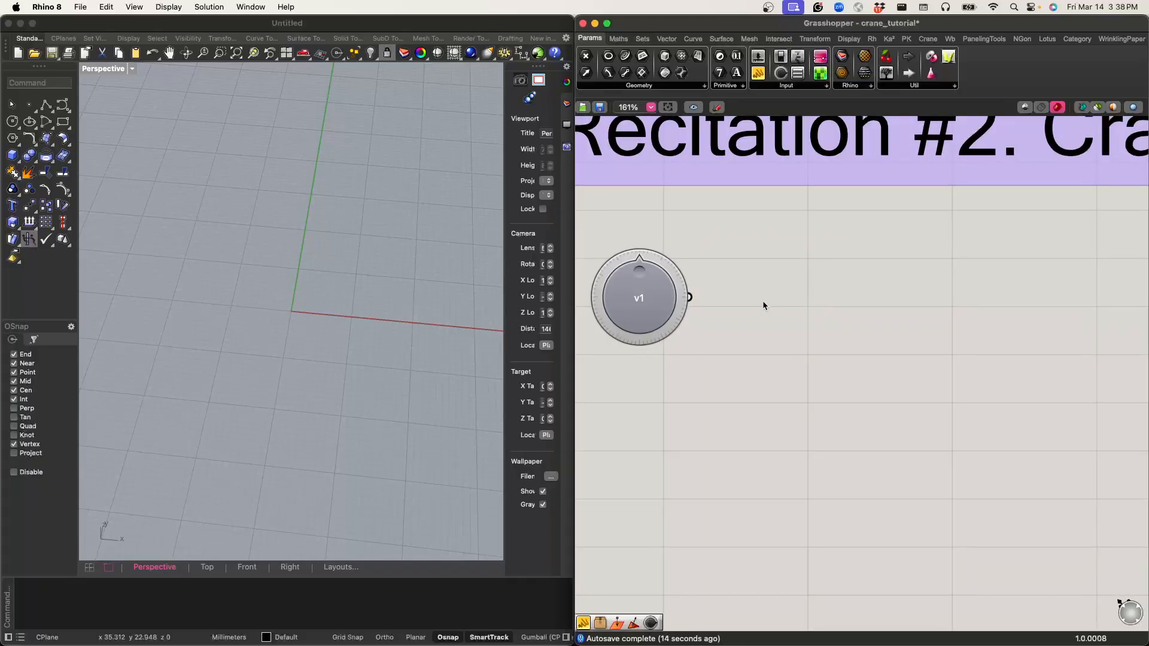
Step: Add a Pi component below the knob and connect a number slider of 2 to its factor input
{"action": "double_click", "coordinate": [763, 301]}
{"action": "type", "text": "pi"}
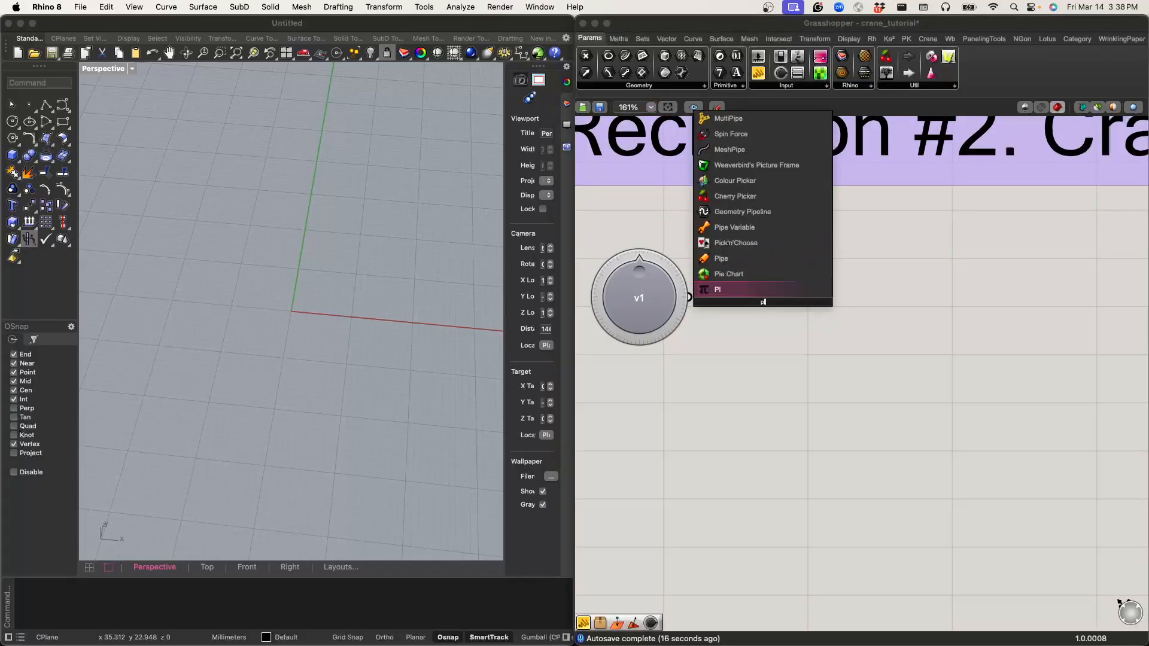
{"action": "key", "text": "Return"}
{"action": "left_click_drag", "start_coordinate": [762, 304], "coordinate": [735, 354]}
{"action": "double_click", "coordinate": [717, 395]}
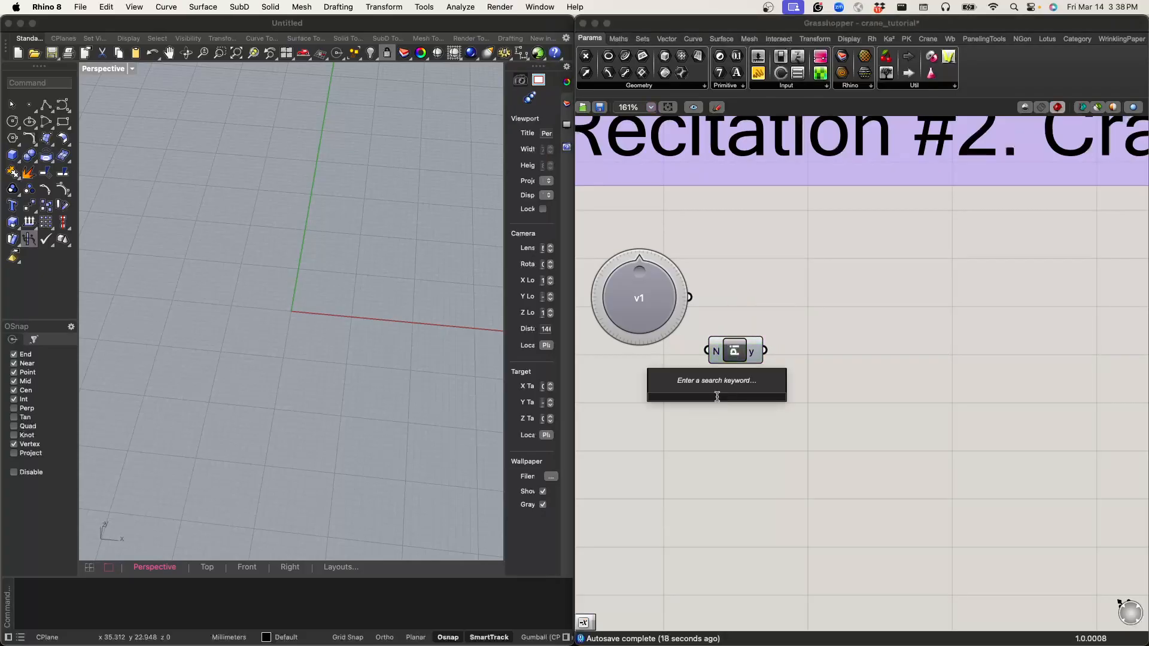
{"action": "type", "text": "2"}
{"action": "key", "text": "Return"}
{"action": "left_click_drag", "start_coordinate": [795, 396], "coordinate": [740, 342]}
Step: Add a Multiplication component and connect the v1 knob to input A and the Pi output to input B
{"action": "double_click", "coordinate": [762, 305]}
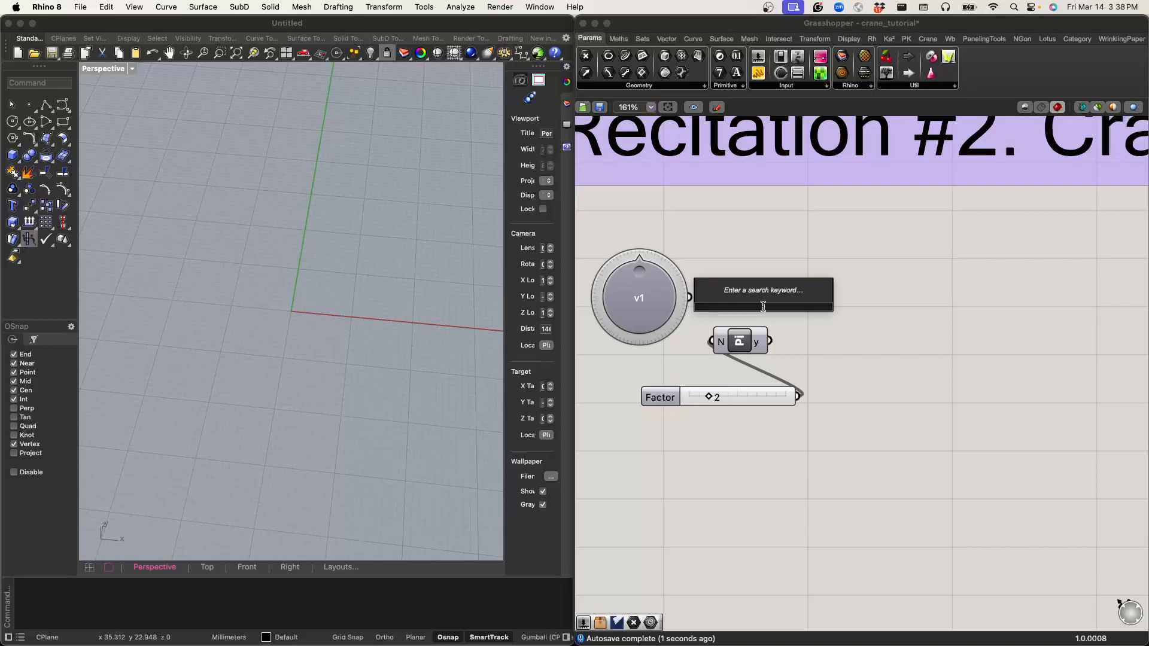
{"action": "type", "text": "mul"}
{"action": "key", "text": "Up"}
{"action": "key", "text": "Return"}
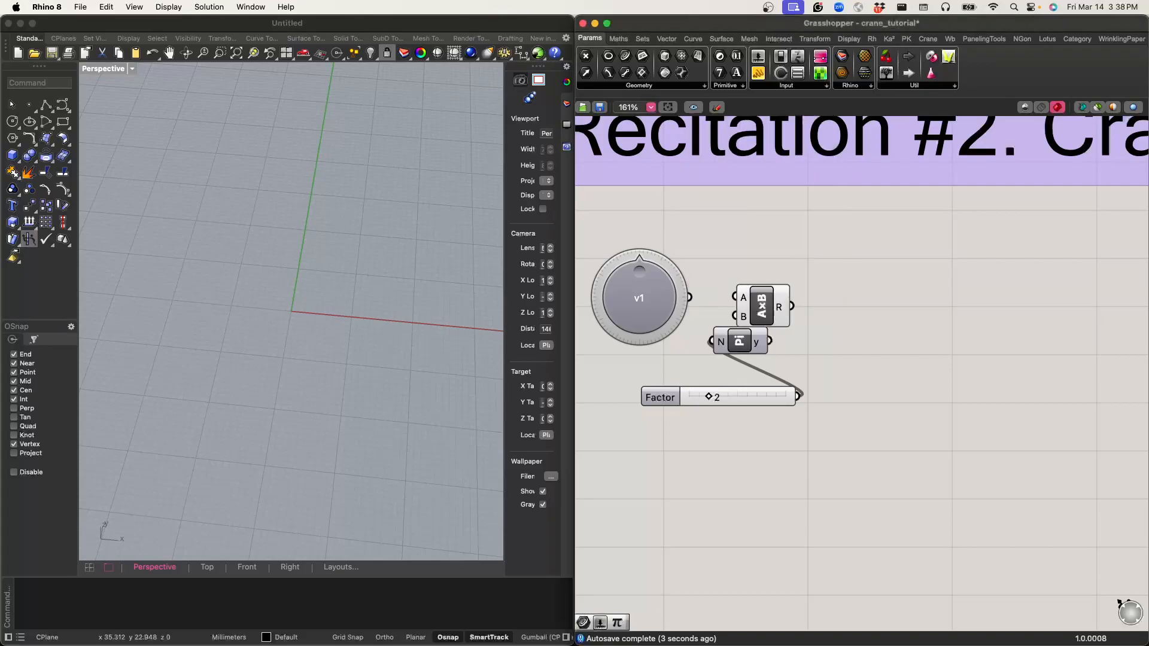
{"action": "mouse_move", "coordinate": [762, 306]}
{"action": "left_mouse_down"}
{"action": "mouse_move", "coordinate": [788, 291]}
{"action": "mouse_move", "coordinate": [761, 283]}
{"action": "left_mouse_up"}
{"action": "left_click_drag", "start_coordinate": [770, 341], "coordinate": [761, 302]}
{"action": "left_click_drag", "start_coordinate": [788, 301], "coordinate": [793, 316]}
{"action": "left_click", "coordinate": [796, 340]}
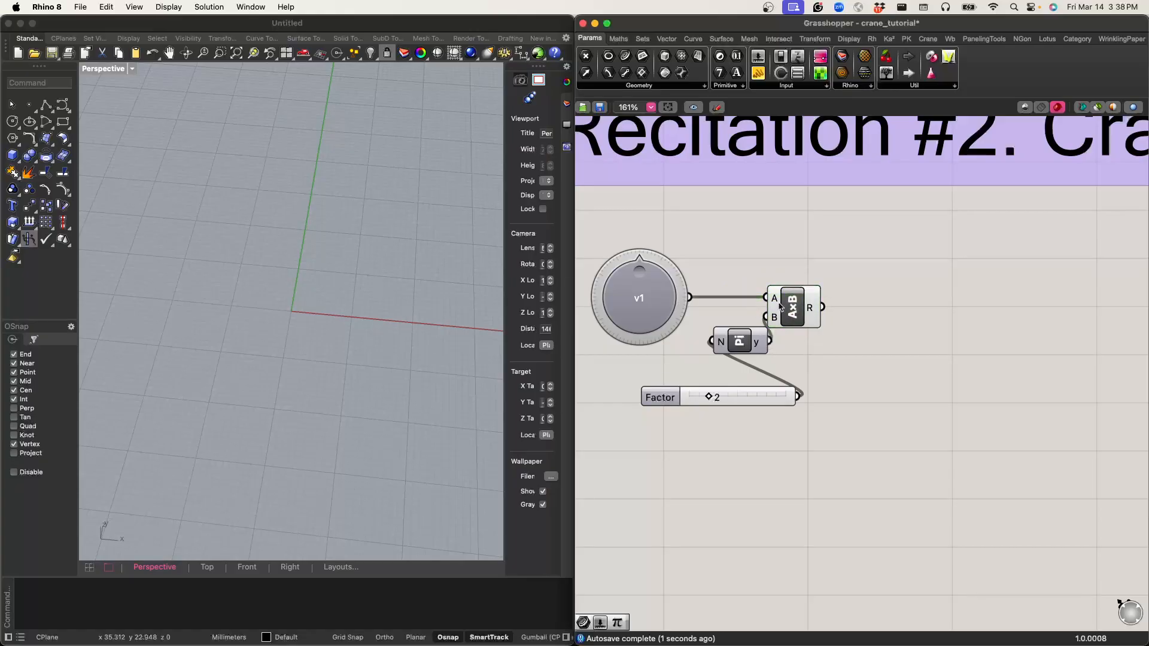
Step: Add a Construct Point component and arrange it above the Multiplication, Pi and Factor components
{"action": "double_click", "coordinate": [784, 257]}
{"action": "type", "text": "cons"}
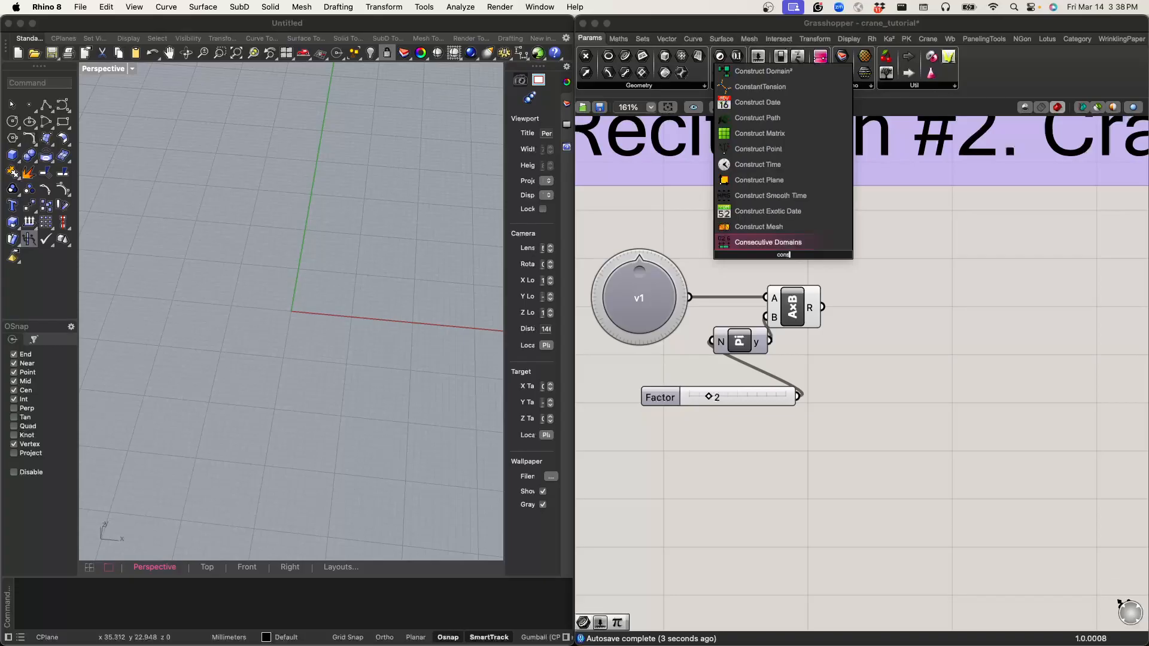
{"action": "type", "text": "truct point"}
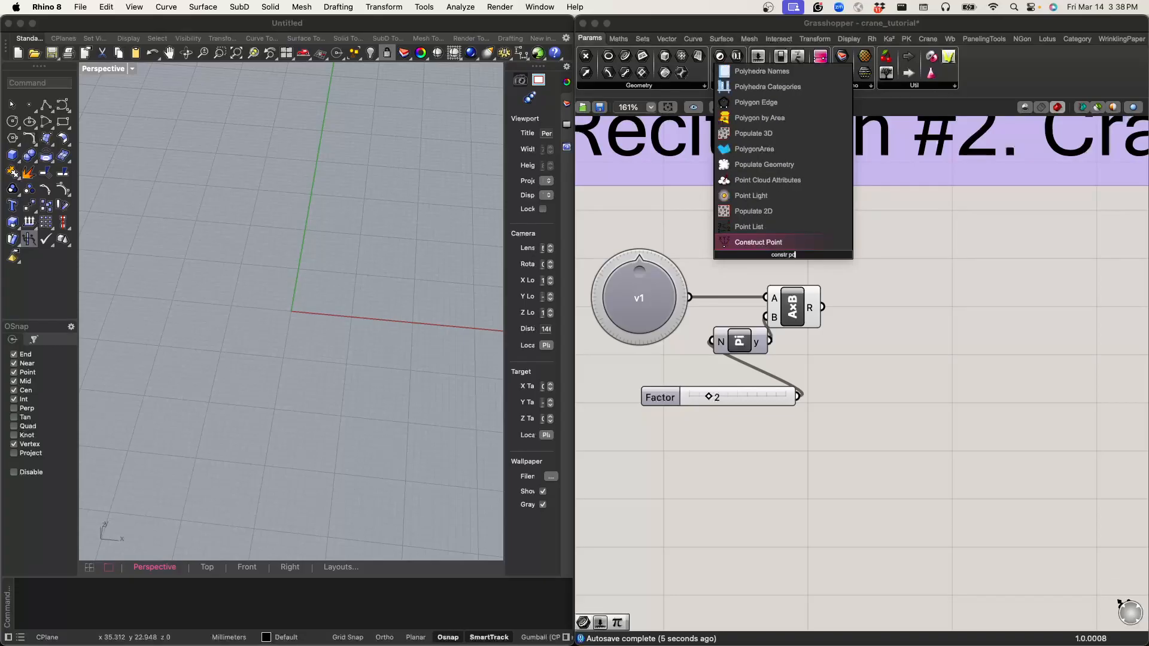
{"action": "key", "text": "Return"}
{"action": "left_click_drag", "start_coordinate": [780, 254], "coordinate": [799, 271]}
{"action": "left_click", "coordinate": [836, 400]}
{"action": "left_click_drag", "start_coordinate": [829, 414], "coordinate": [800, 363]}
{"action": "left_click", "coordinate": [837, 313]}
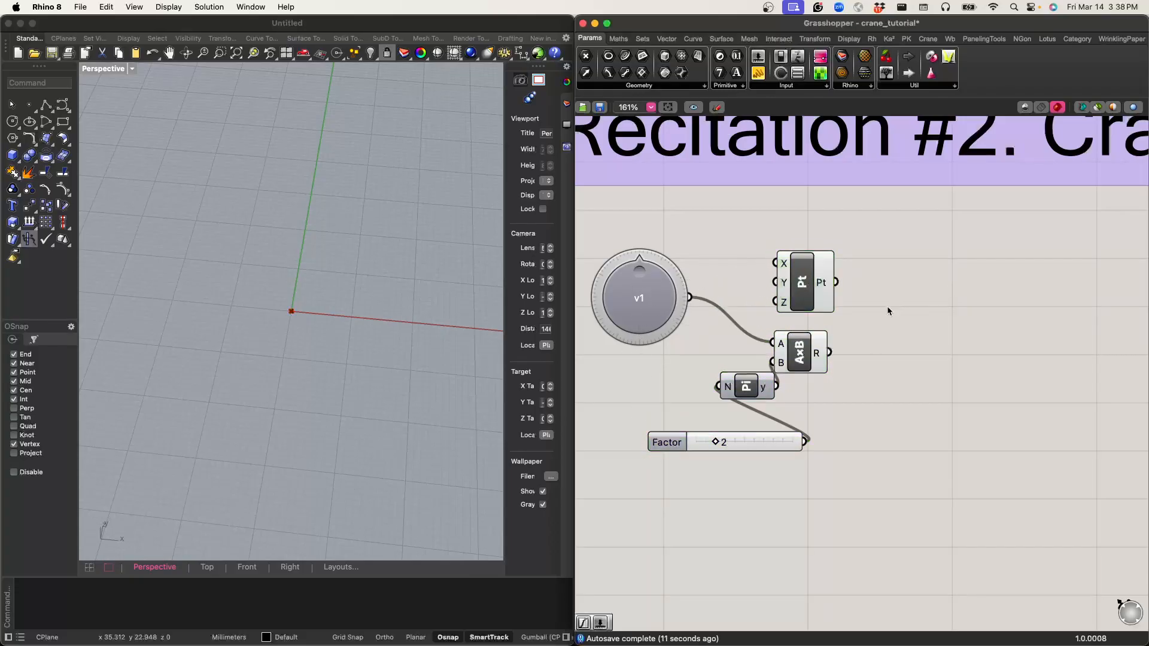
{"action": "right_click_drag", "start_coordinate": [888, 304], "coordinate": [915, 299]}
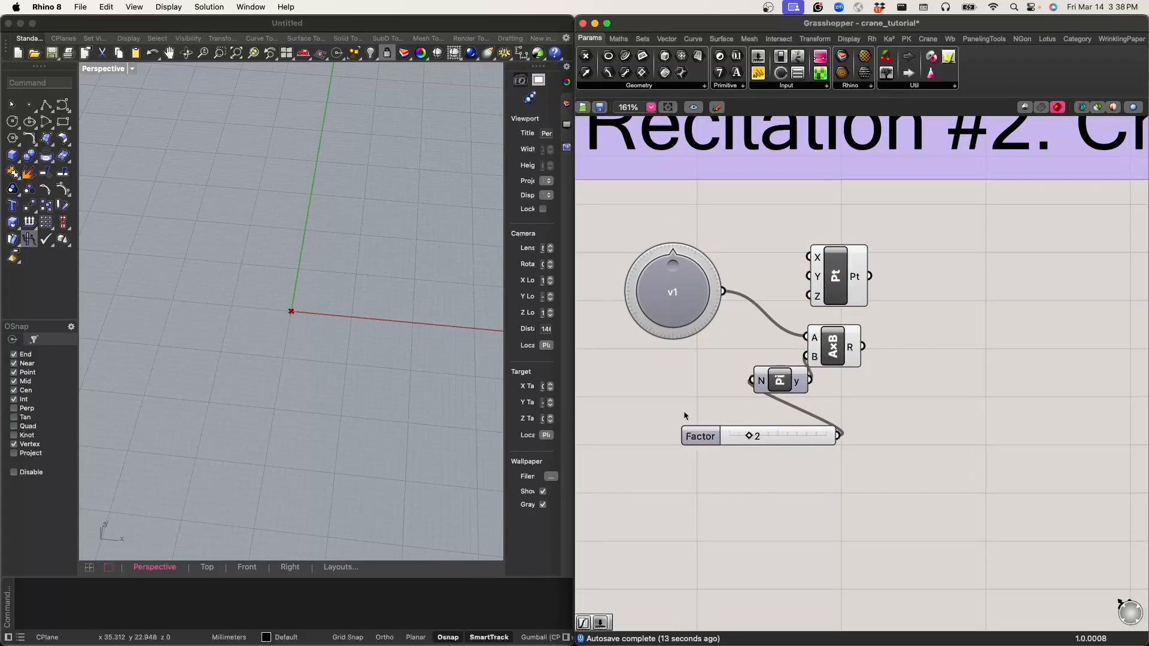
Step: Add a number slider, connect it to the Construct Point's Y input and set it to 15
{"action": "double_click", "coordinate": [653, 394]}
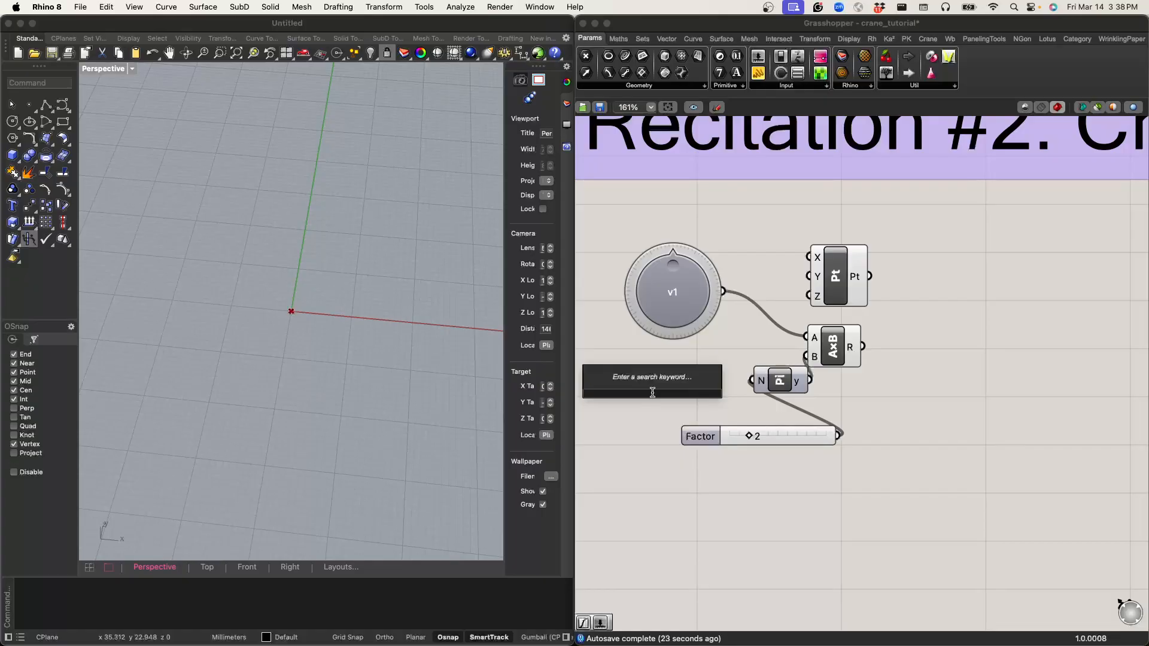
{"action": "type", "text": "1..15"}
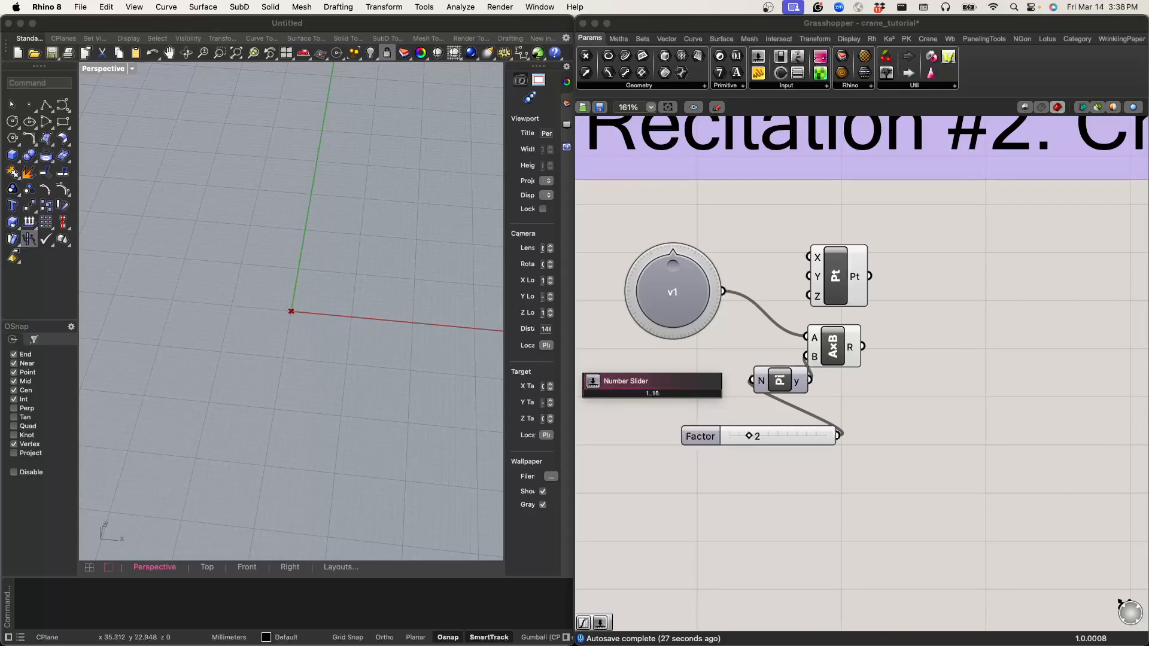
{"action": "key", "text": "Return"}
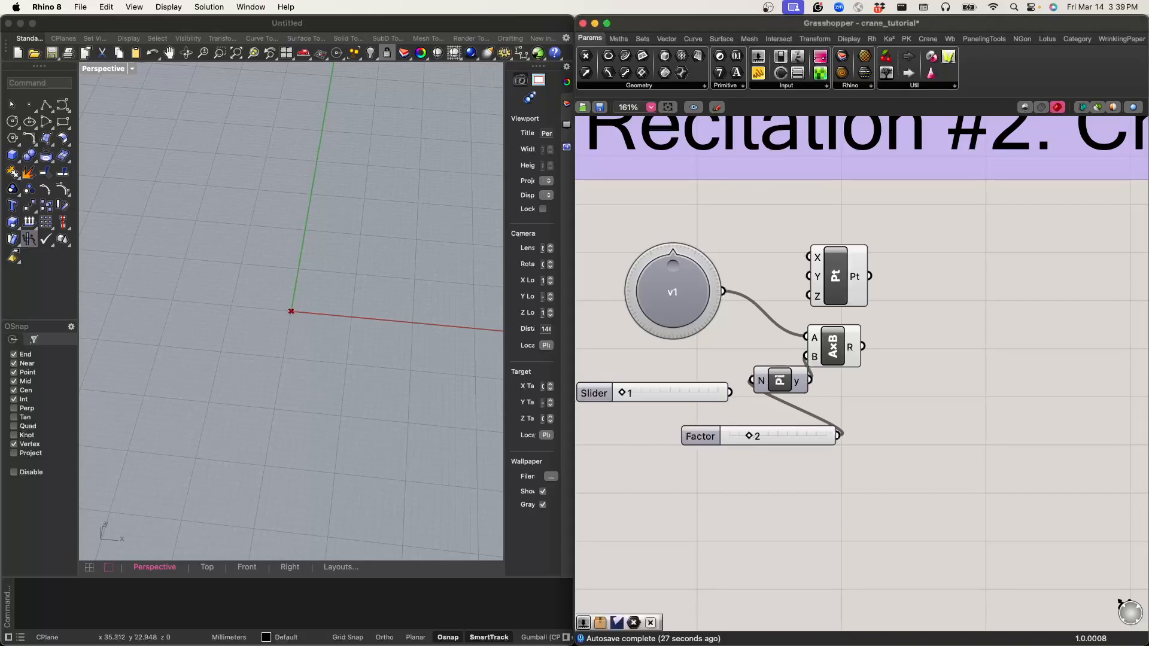
{"action": "left_click_drag", "start_coordinate": [623, 395], "coordinate": [594, 388]}
{"action": "left_click_drag", "start_coordinate": [730, 393], "coordinate": [809, 277]}
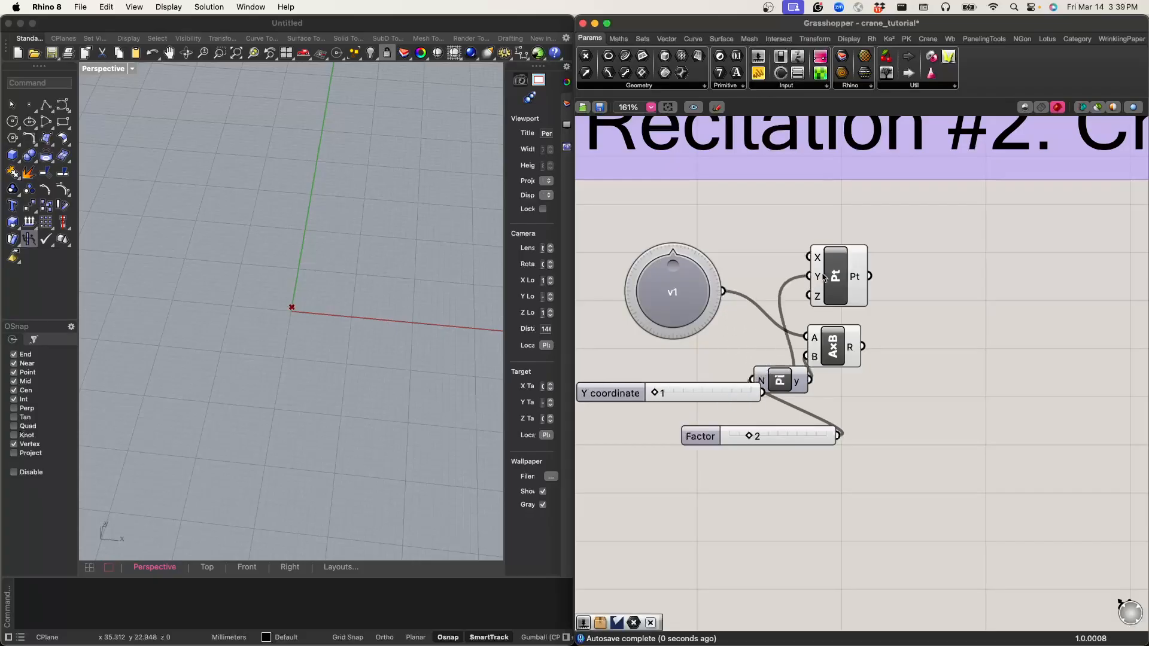
{"action": "left_click", "coordinate": [837, 275]}
{"action": "left_click_drag", "start_coordinate": [663, 395], "coordinate": [778, 405]}
{"action": "left_click_drag", "start_coordinate": [836, 280], "coordinate": [832, 287]}
{"action": "left_click", "coordinate": [886, 318]}
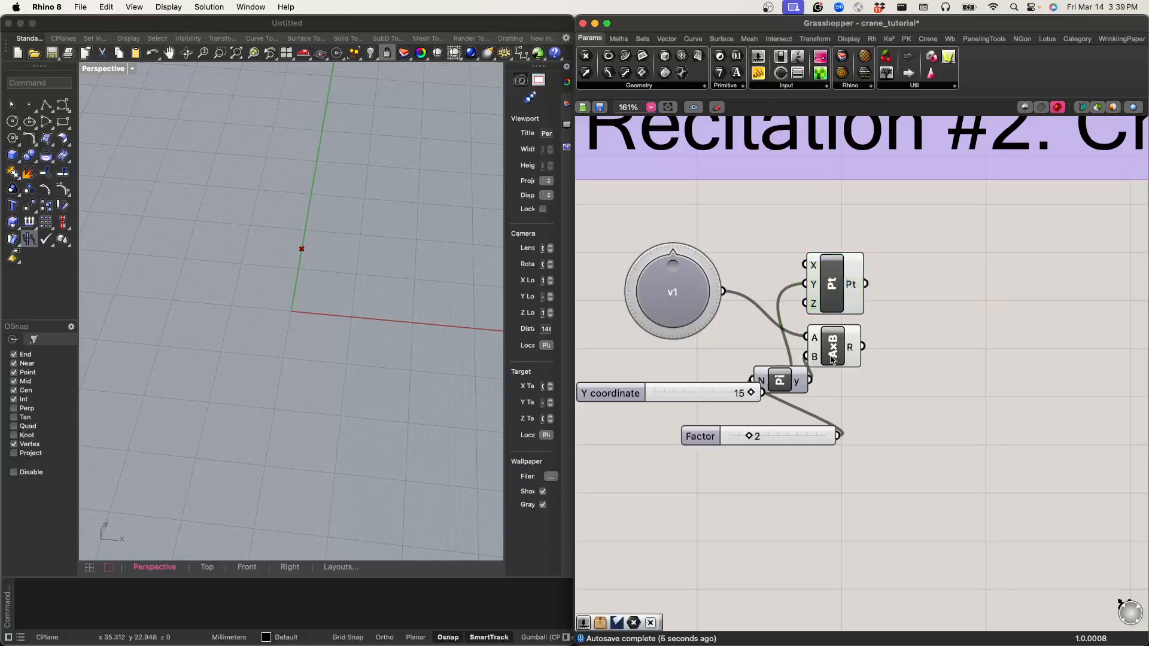
Step: Add a Rotate component and connect the constructed point to its geometry input
{"action": "double_click", "coordinate": [943, 330]}
{"action": "type", "text": "rotat"}
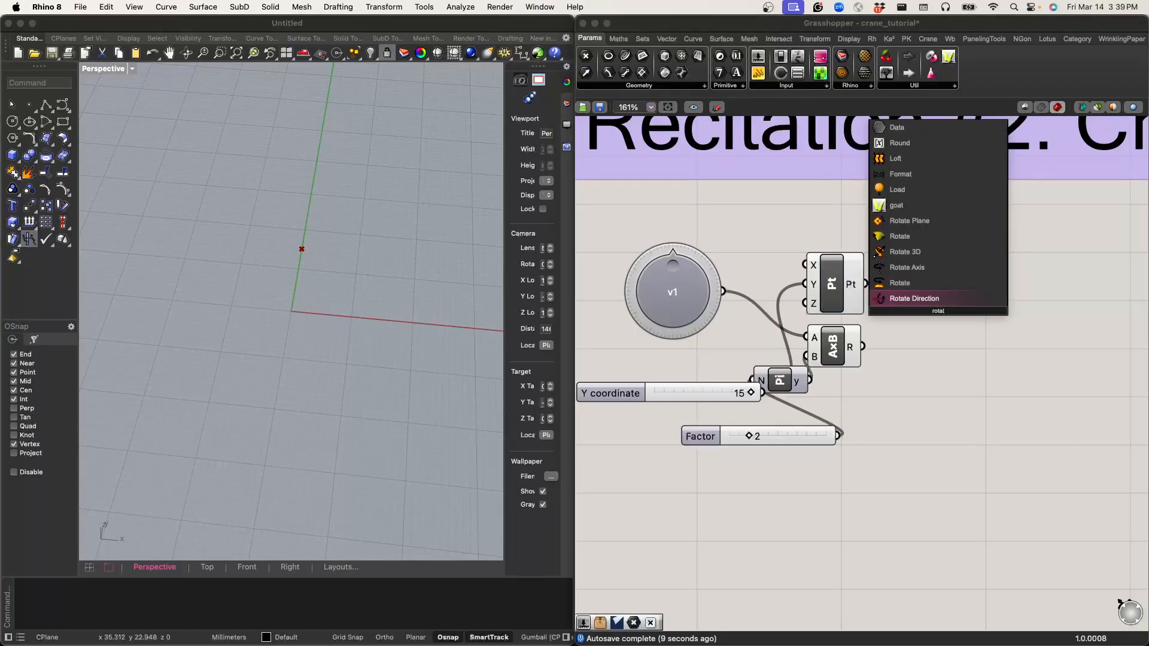
{"action": "key", "text": "Up"}
{"action": "key", "text": "Return"}
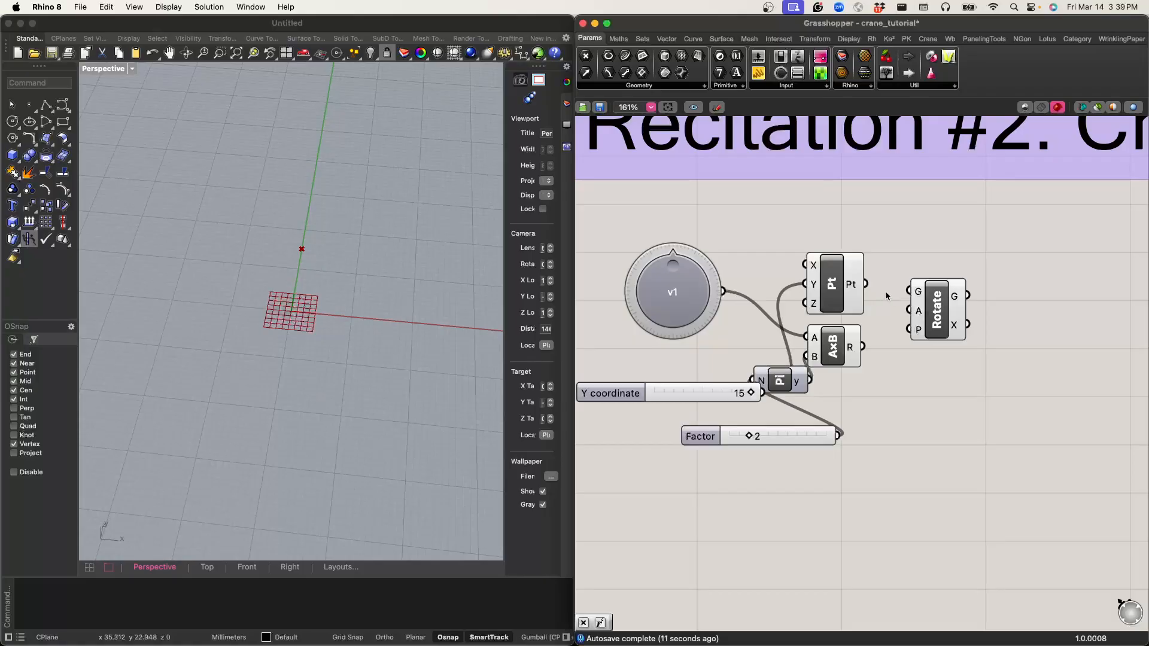
{"action": "left_click_drag", "start_coordinate": [867, 284], "coordinate": [941, 297]}
{"action": "left_click", "coordinate": [924, 300]}
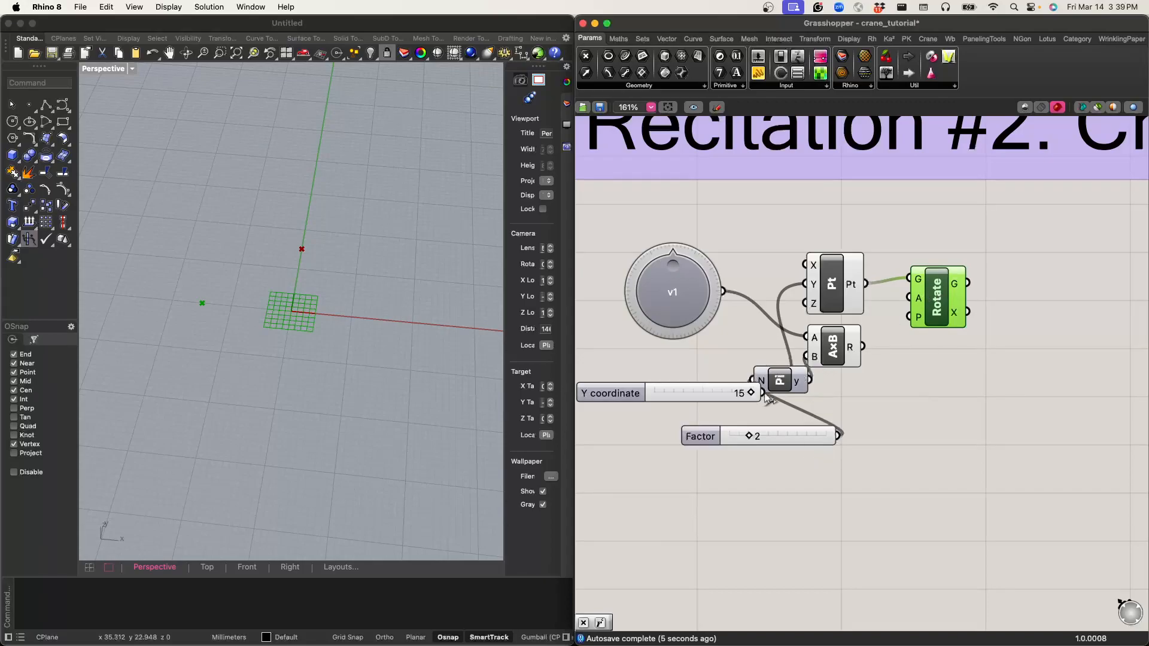
Step: Connect the Multiplication result to the Rotate component's angle input and try the rotation with the v1 knob
{"action": "left_click", "coordinate": [698, 311]}
{"action": "left_click_drag", "start_coordinate": [863, 346], "coordinate": [909, 298]}
{"action": "mouse_move", "coordinate": [678, 270]}
{"action": "left_mouse_down"}
{"action": "mouse_move", "coordinate": [692, 325]}
{"action": "mouse_move", "coordinate": [650, 288]}
{"action": "mouse_move", "coordinate": [682, 268]}
{"action": "mouse_move", "coordinate": [633, 298]}
{"action": "mouse_move", "coordinate": [693, 275]}
{"action": "mouse_move", "coordinate": [672, 260]}
{"action": "mouse_move", "coordinate": [693, 272]}
{"action": "mouse_move", "coordinate": [695, 300]}
{"action": "mouse_move", "coordinate": [659, 315]}
{"action": "mouse_move", "coordinate": [641, 298]}
{"action": "mouse_move", "coordinate": [688, 313]}
{"action": "mouse_move", "coordinate": [696, 275]}
{"action": "mouse_move", "coordinate": [673, 265]}
{"action": "left_mouse_up"}
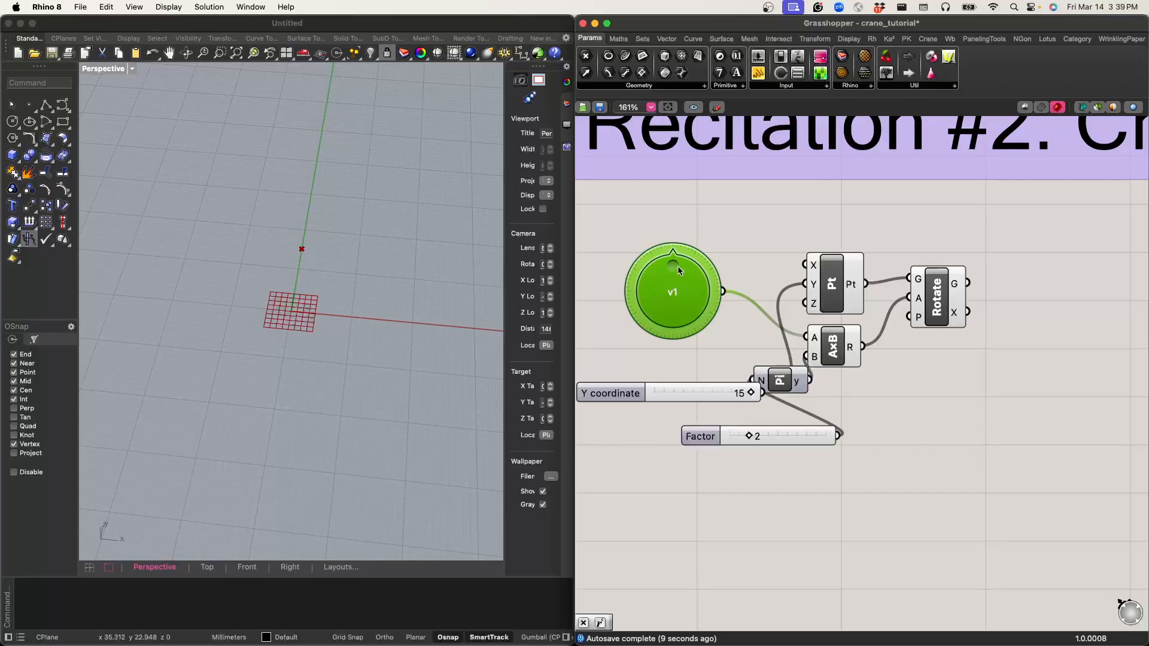
Step: Add a Negative component, wire it between the Multiplication result and the Rotate angle input, and try the v1 knob
{"action": "left_click_drag", "start_coordinate": [934, 310], "coordinate": [947, 324]}
{"action": "left_click_drag", "start_coordinate": [829, 365], "coordinate": [852, 374]}
{"action": "left_click", "coordinate": [931, 435]}
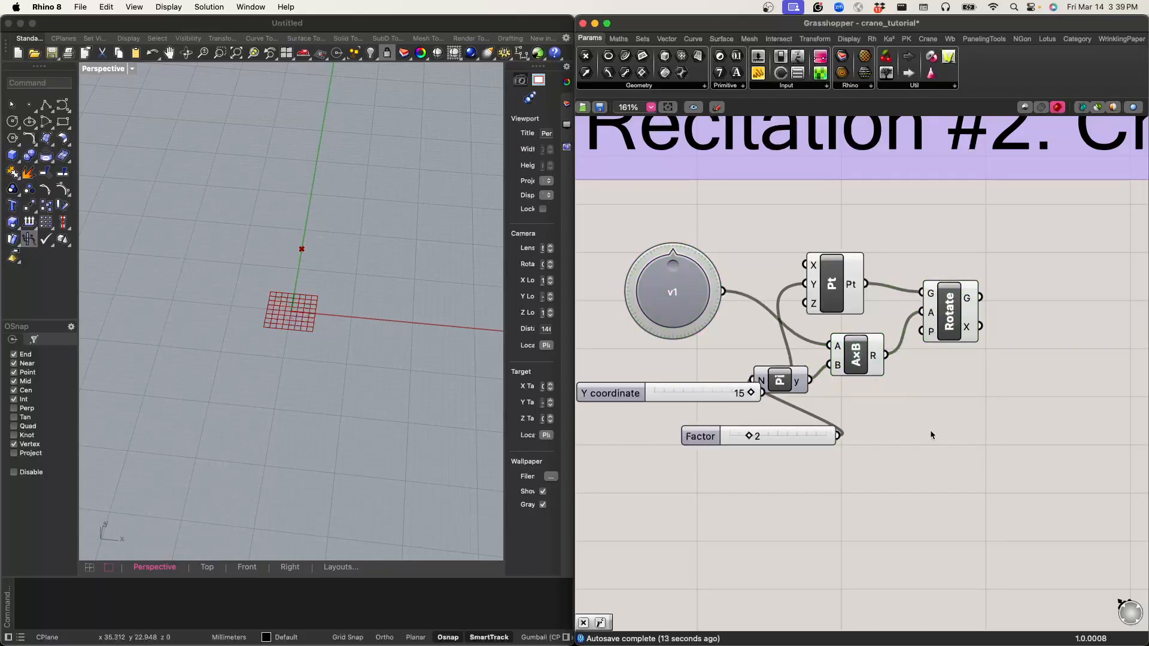
{"action": "double_click", "coordinate": [931, 435]}
{"action": "type", "text": "neg"}
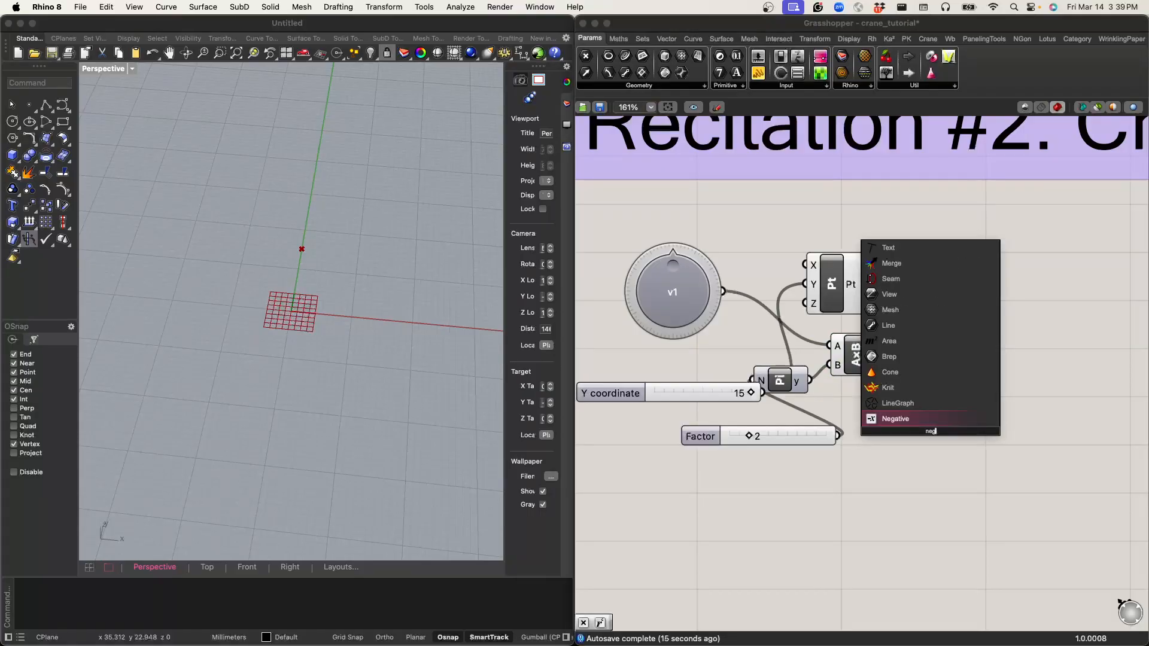
{"action": "key", "text": "Return"}
{"action": "left_click_drag", "start_coordinate": [886, 355], "coordinate": [922, 311]}
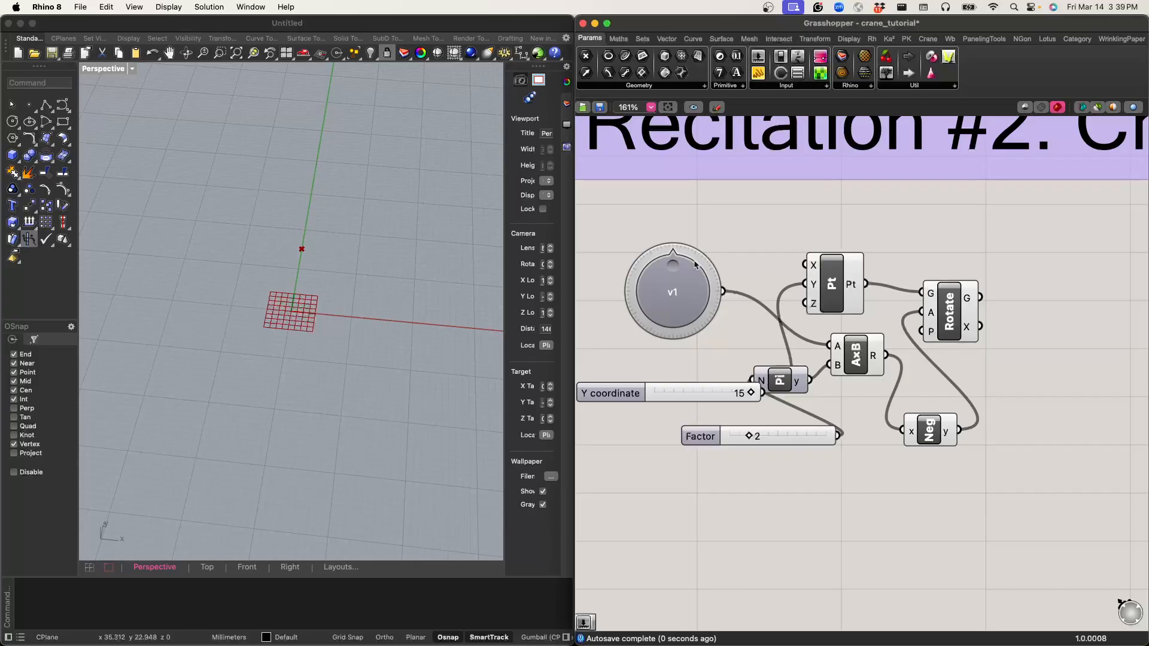
{"action": "left_click_drag", "start_coordinate": [675, 265], "coordinate": [760, 282]}
Step: Rearrange the Multiplication and Construct Point components, placing the Factor slider beside Pi and the Y coordinate slider below it
{"action": "scroll", "coordinate": [742, 221], "scroll_direction": "down", "scroll_amount": 5}
{"action": "scroll", "coordinate": [753, 276], "scroll_direction": "up", "scroll_amount": 2}
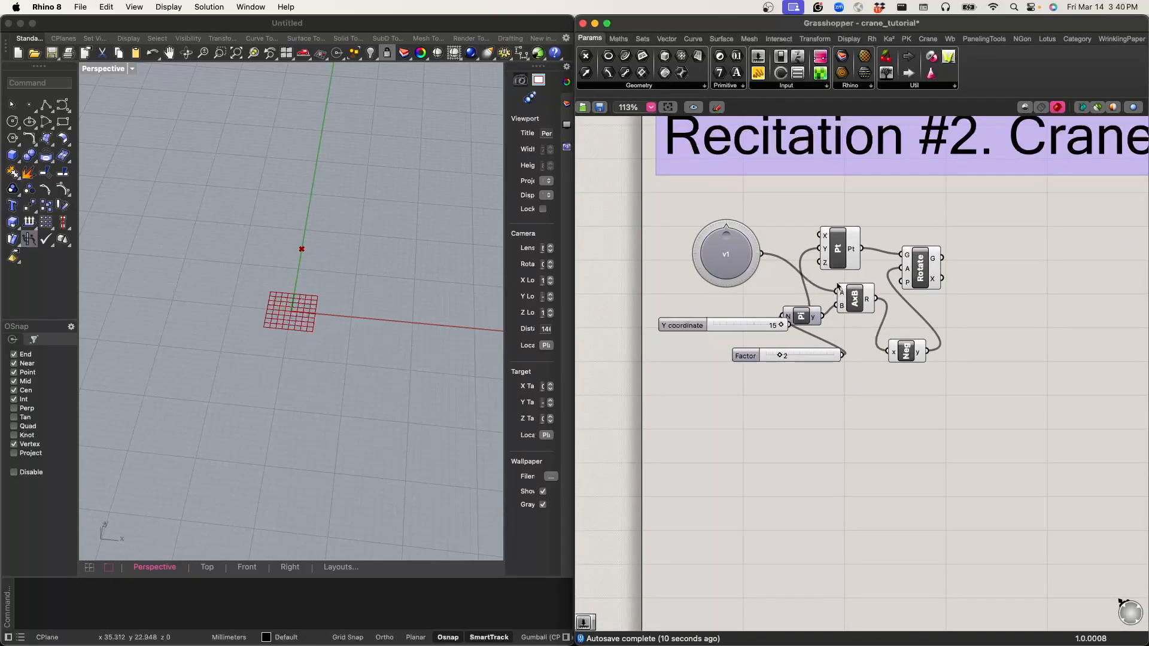
{"action": "left_click_drag", "start_coordinate": [854, 307], "coordinate": [795, 291]}
{"action": "left_click_drag", "start_coordinate": [850, 261], "coordinate": [878, 301]}
{"action": "left_click_drag", "start_coordinate": [809, 361], "coordinate": [743, 386]}
{"action": "scroll", "coordinate": [749, 295], "scroll_direction": "down", "scroll_amount": 10}
{"action": "scroll", "coordinate": [748, 295], "scroll_direction": "up", "scroll_amount": 15}
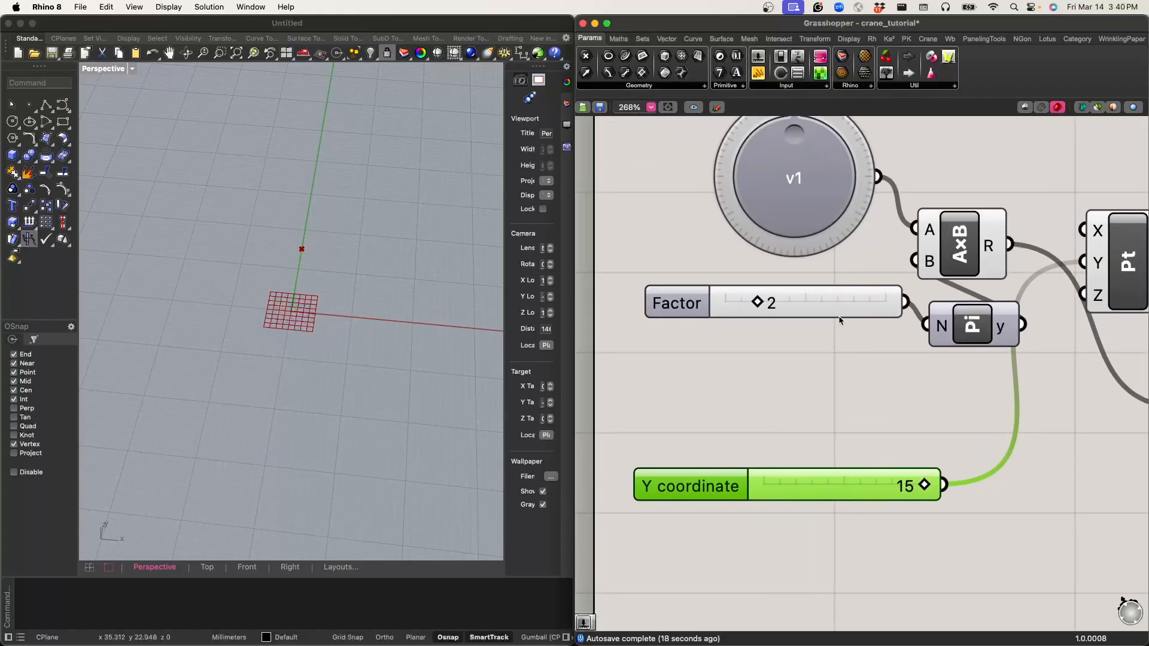
Step: Delete the Factor slider and set the Pi component's N input to a fixed value of 2
{"action": "scroll", "coordinate": [824, 341], "scroll_direction": "down", "scroll_amount": 1}
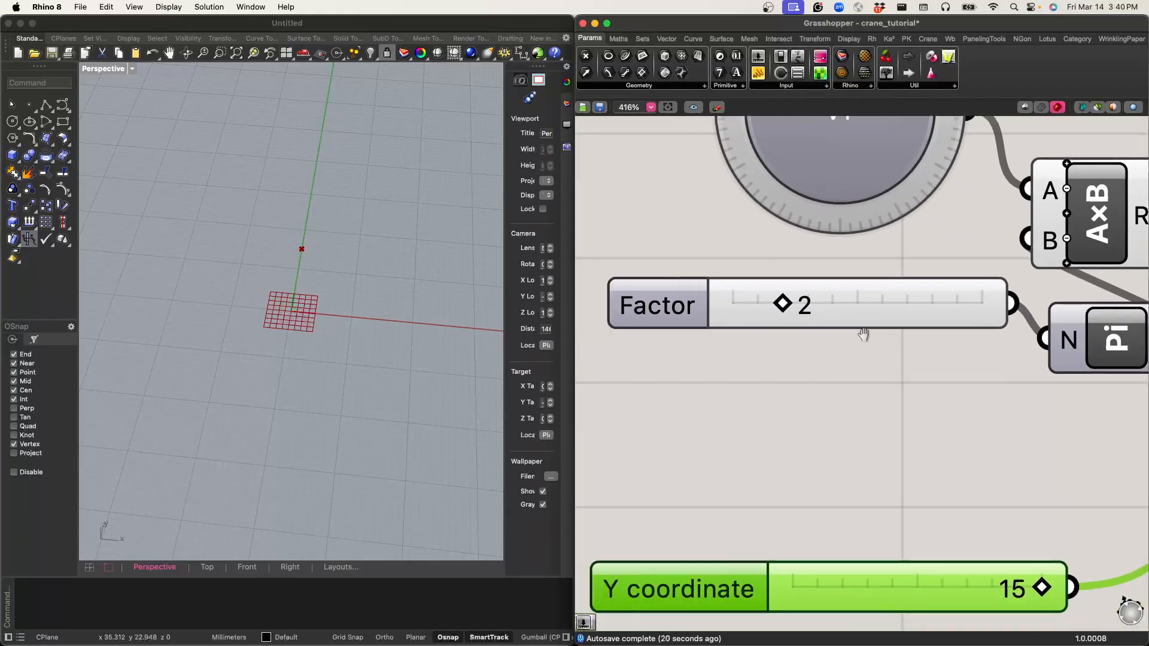
{"action": "mouse_move", "coordinate": [783, 308]}
{"action": "left_mouse_down"}
{"action": "mouse_move", "coordinate": [812, 307]}
{"action": "mouse_move", "coordinate": [789, 309]}
{"action": "left_mouse_up"}
{"action": "right_click_drag", "start_coordinate": [870, 351], "coordinate": [801, 354]}
{"action": "left_click", "coordinate": [821, 306]}
{"action": "key", "text": "Delete"}
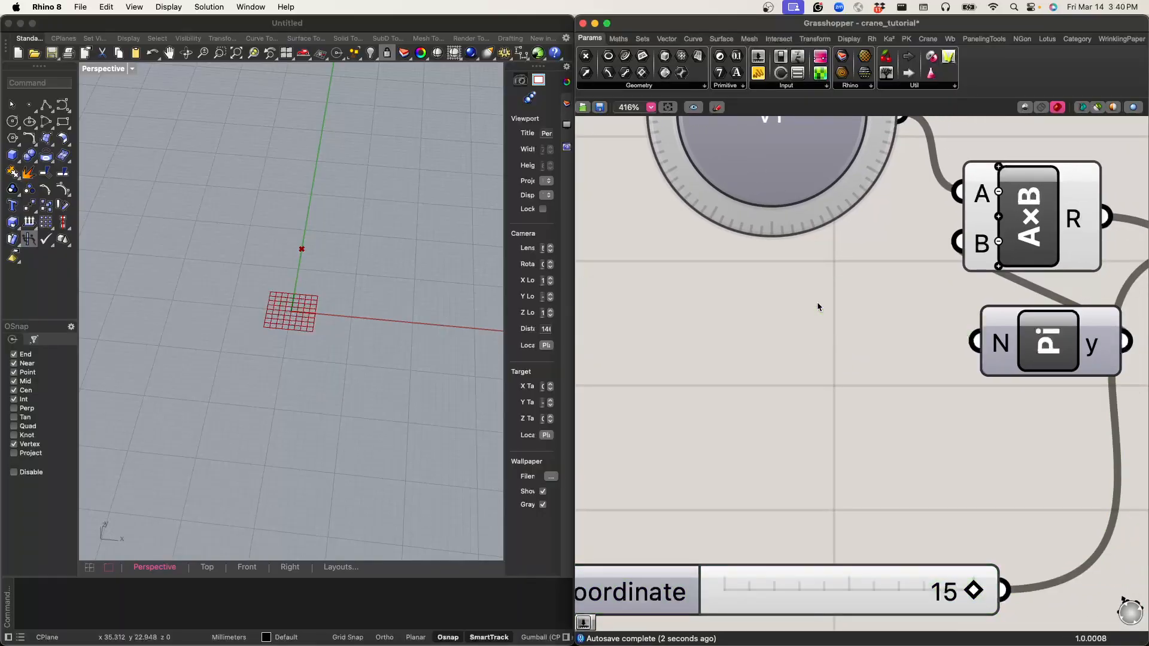
{"action": "right_click", "coordinate": [1001, 345]}
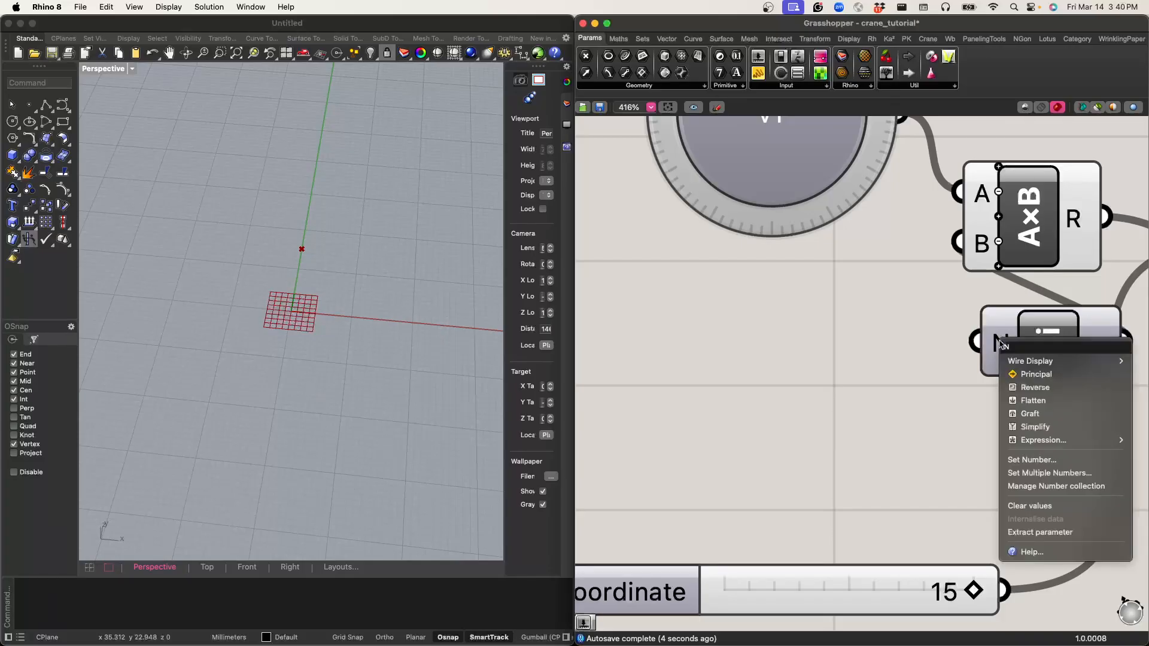
{"action": "left_click", "coordinate": [1031, 460]}
{"action": "type", "text": "1"}
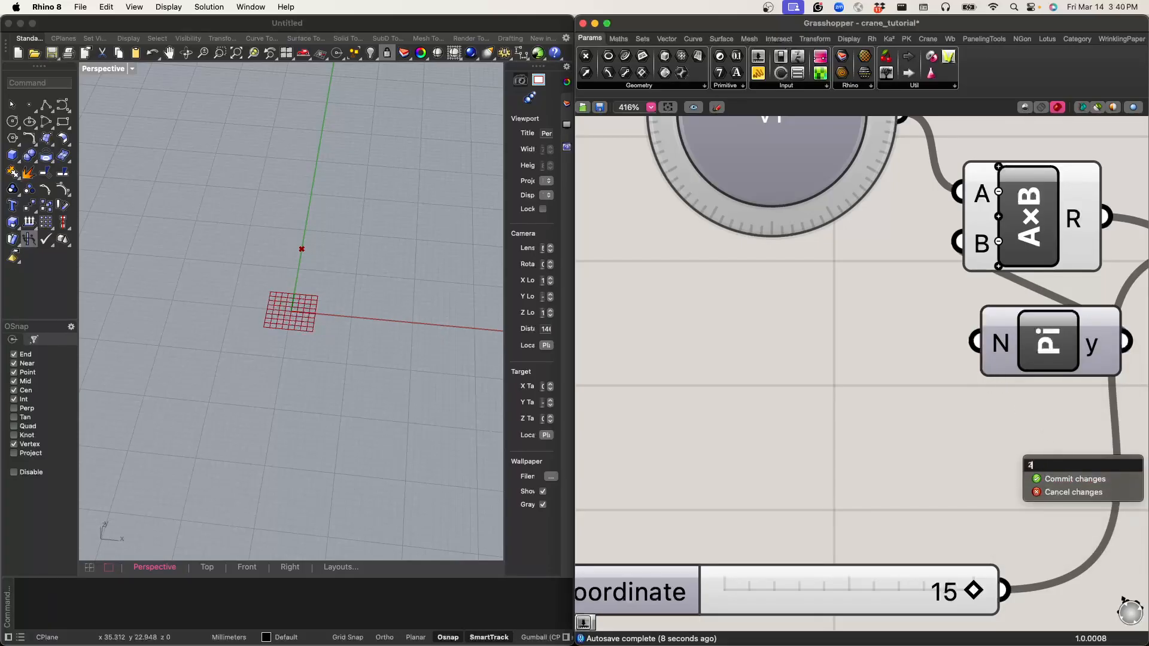
{"action": "left_click", "coordinate": [1043, 481]}
Step: Arrange Pi, Multiplication and Negative in a row below the knob, with the Y coordinate slider, Construct Point and Rotate beneath them
{"action": "scroll", "coordinate": [1005, 348], "scroll_direction": "down", "scroll_amount": 5}
{"action": "left_click", "coordinate": [769, 345]}
{"action": "left_click_drag", "start_coordinate": [772, 346], "coordinate": [723, 330]}
{"action": "left_click", "coordinate": [772, 321]}
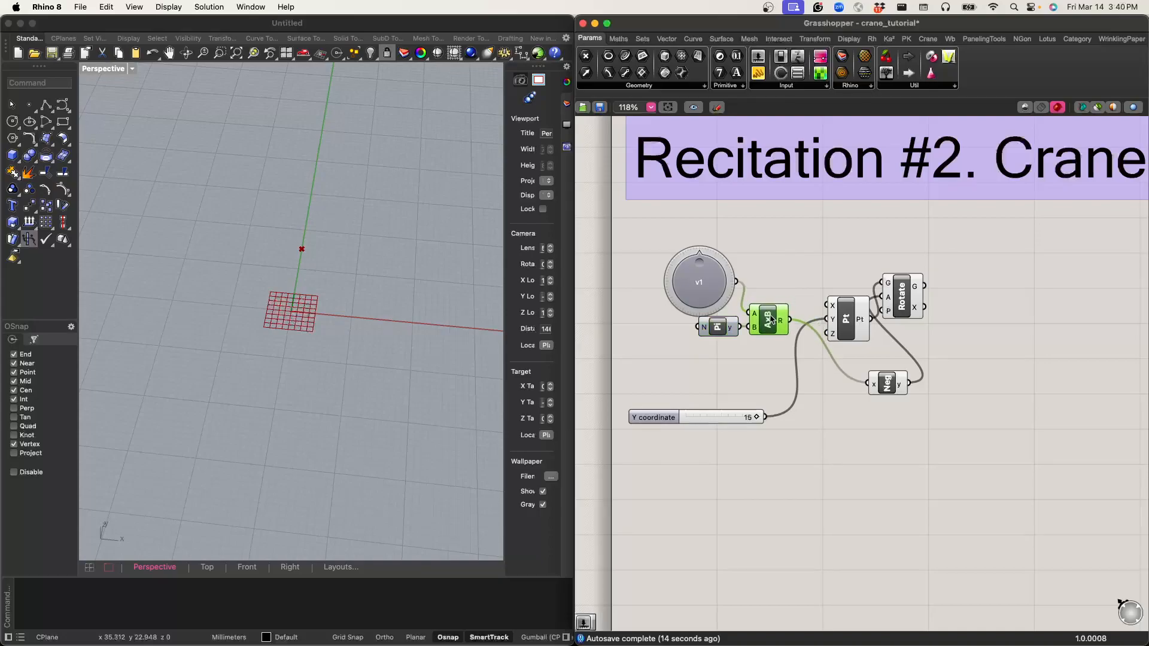
{"action": "left_click_drag", "start_coordinate": [883, 385], "coordinate": [821, 433]}
{"action": "left_click_drag", "start_coordinate": [903, 307], "coordinate": [815, 359]}
{"action": "left_click_drag", "start_coordinate": [731, 420], "coordinate": [745, 368]}
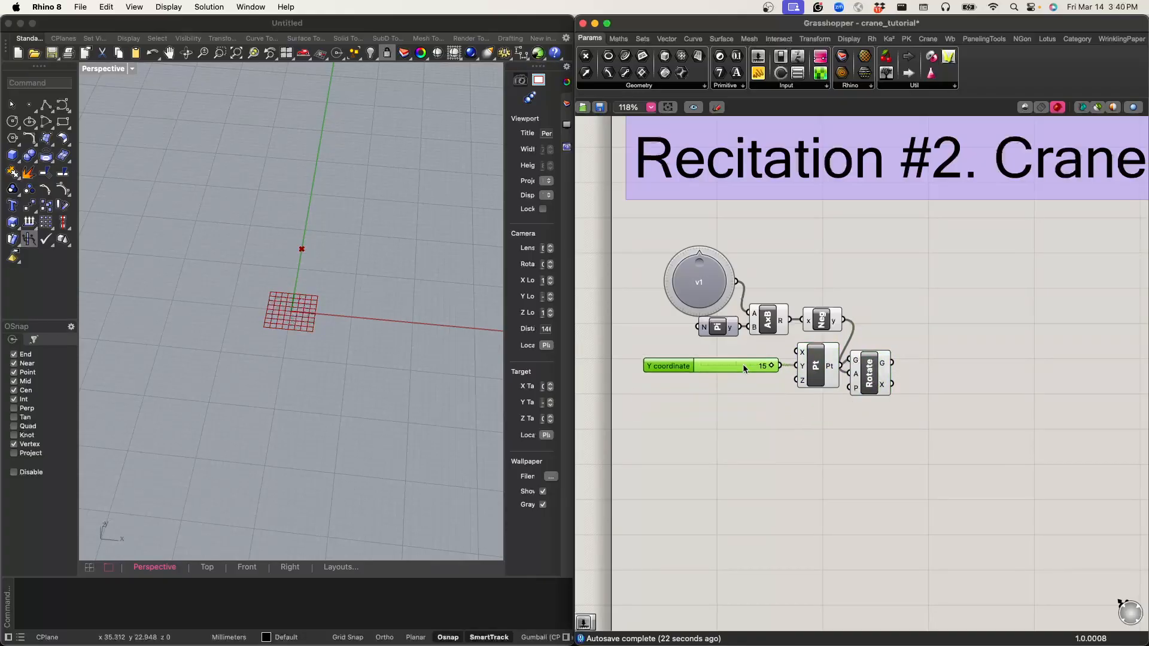
Step: Move the Y coordinate slider outside the tutorial frame, beside its left edge
{"action": "left_click", "coordinate": [761, 377]}
{"action": "right_click_drag", "start_coordinate": [762, 377], "coordinate": [846, 292]}
{"action": "scroll", "coordinate": [834, 358], "scroll_direction": "down", "scroll_amount": 1}
{"action": "scroll", "coordinate": [778, 371], "scroll_direction": "down", "scroll_amount": 1}
{"action": "scroll", "coordinate": [778, 371], "scroll_direction": "up", "scroll_amount": 1}
{"action": "scroll", "coordinate": [878, 315], "scroll_direction": "down", "scroll_amount": 2}
{"action": "left_click_drag", "start_coordinate": [846, 292], "coordinate": [735, 307]}
{"action": "scroll", "coordinate": [735, 307], "scroll_direction": "down", "scroll_amount": 1}
{"action": "scroll", "coordinate": [735, 306], "scroll_direction": "up", "scroll_amount": 5}
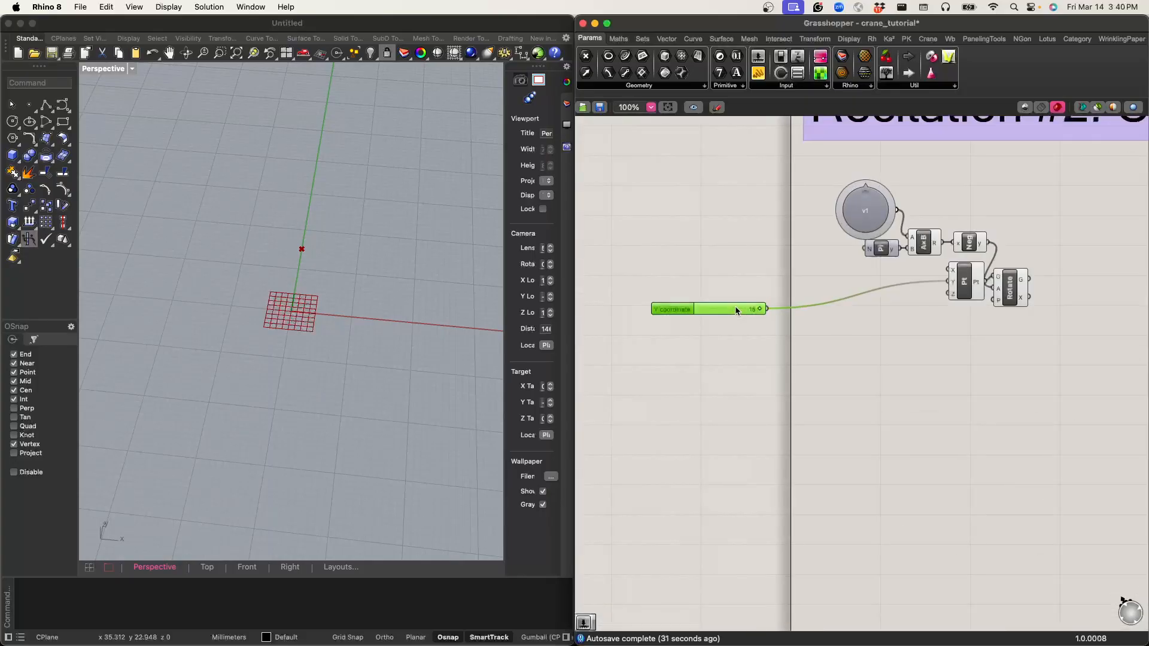
Step: Turn off the preview of the Construct Point component
{"action": "scroll", "coordinate": [742, 271], "scroll_direction": "down", "scroll_amount": 7}
{"action": "right_click_drag", "start_coordinate": [816, 238], "coordinate": [751, 223]}
{"action": "scroll", "coordinate": [751, 223], "scroll_direction": "up", "scroll_amount": 3}
{"action": "scroll", "coordinate": [677, 265], "scroll_direction": "down", "scroll_amount": 1}
{"action": "scroll", "coordinate": [709, 271], "scroll_direction": "down", "scroll_amount": 6}
{"action": "mouse_move", "coordinate": [709, 270]}
{"action": "right_mouse_down"}
{"action": "mouse_move", "coordinate": [865, 261]}
{"action": "mouse_move", "coordinate": [710, 270]}
{"action": "right_mouse_up"}
{"action": "scroll", "coordinate": [871, 262], "scroll_direction": "up", "scroll_amount": 10}
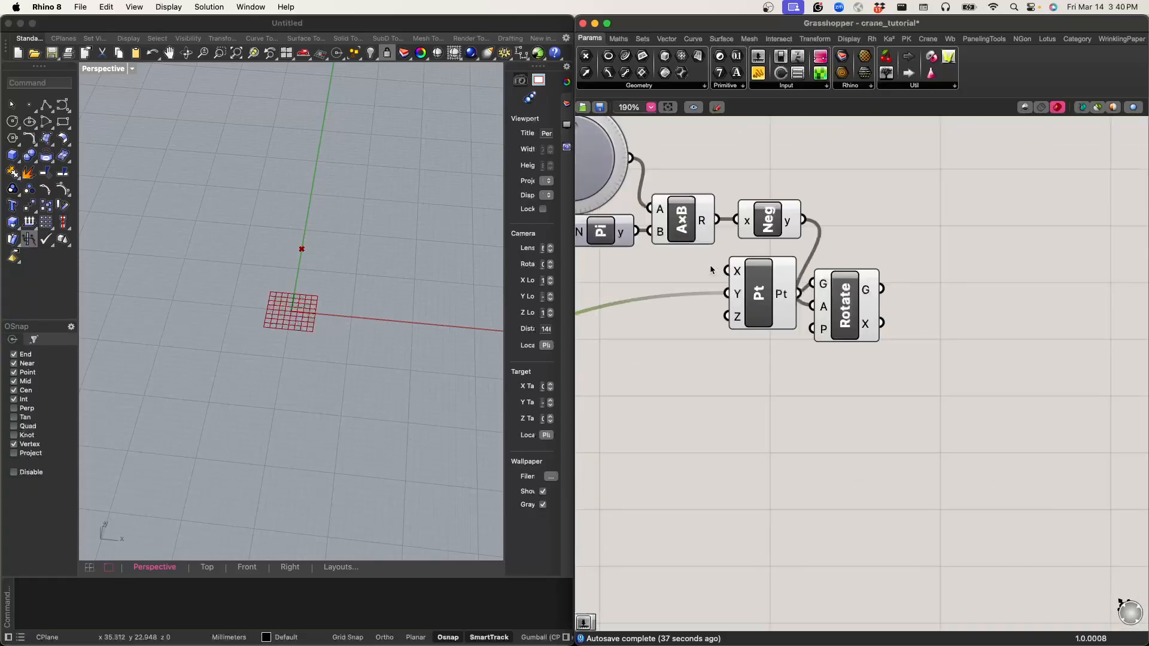
{"action": "middle_click", "coordinate": [747, 280]}
{"action": "scroll", "coordinate": [776, 298], "scroll_direction": "down", "scroll_amount": 5}
{"action": "left_click", "coordinate": [776, 297]}
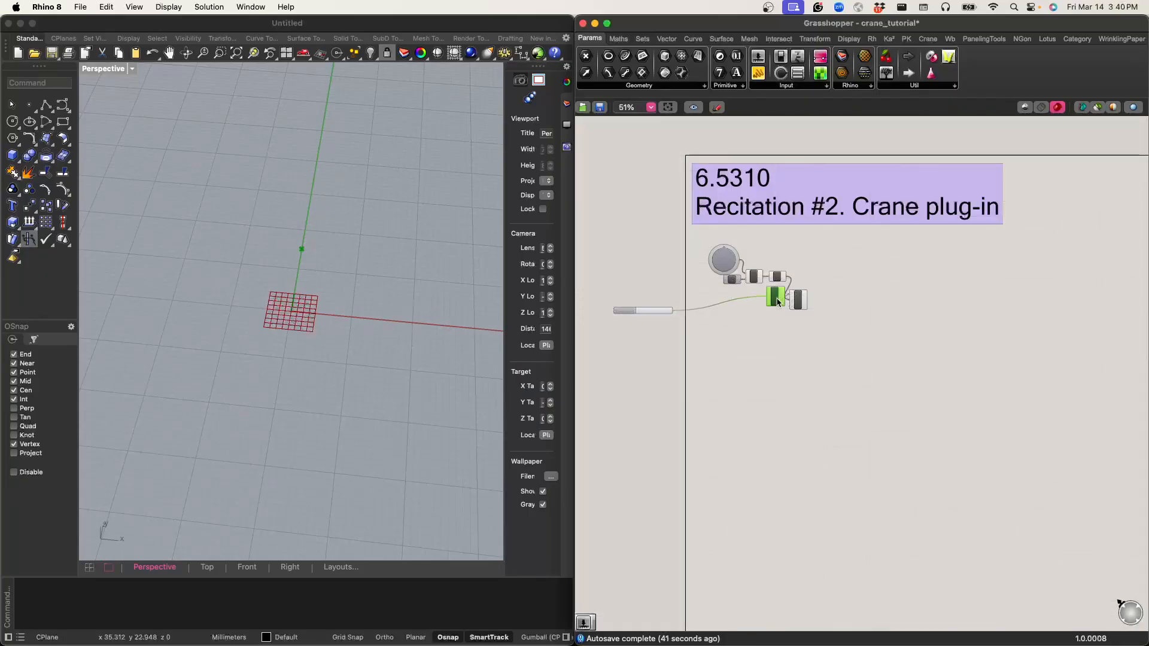
{"action": "middle_click", "coordinate": [777, 301]}
{"action": "left_click", "coordinate": [820, 257]}
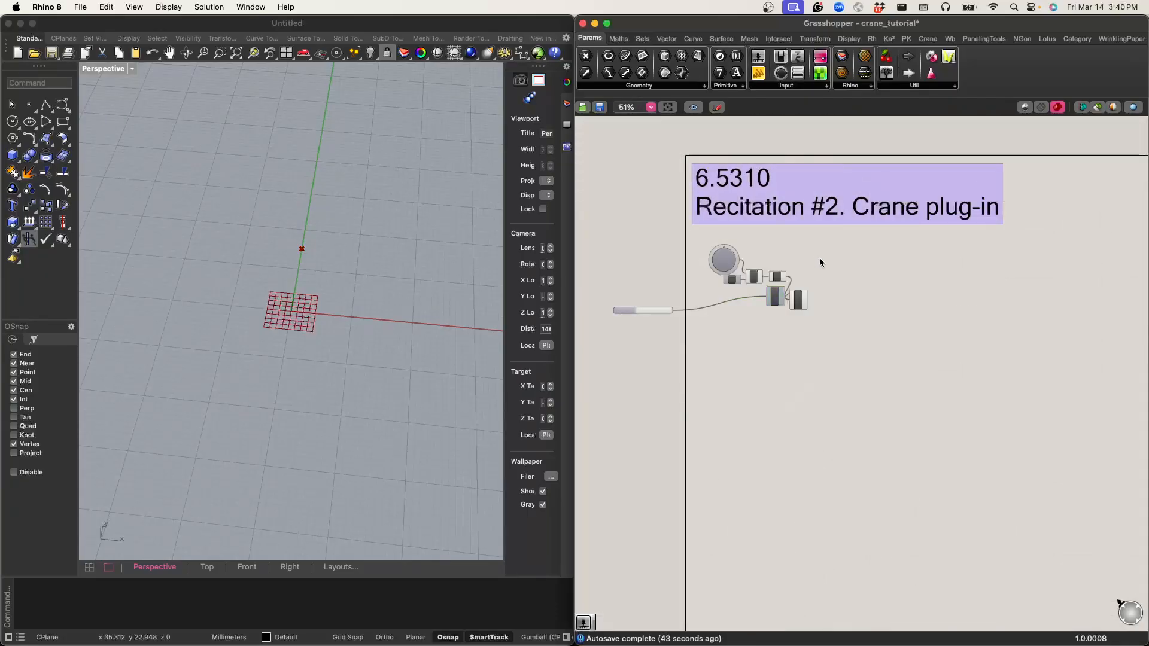
Step: Group the v1 knob with the Pi, Multiplication, Negative, Construct Point and Rotate components
{"action": "left_click_drag", "start_coordinate": [894, 349], "coordinate": [749, 243]}
{"action": "scroll", "coordinate": [754, 251], "scroll_direction": "up", "scroll_amount": 3}
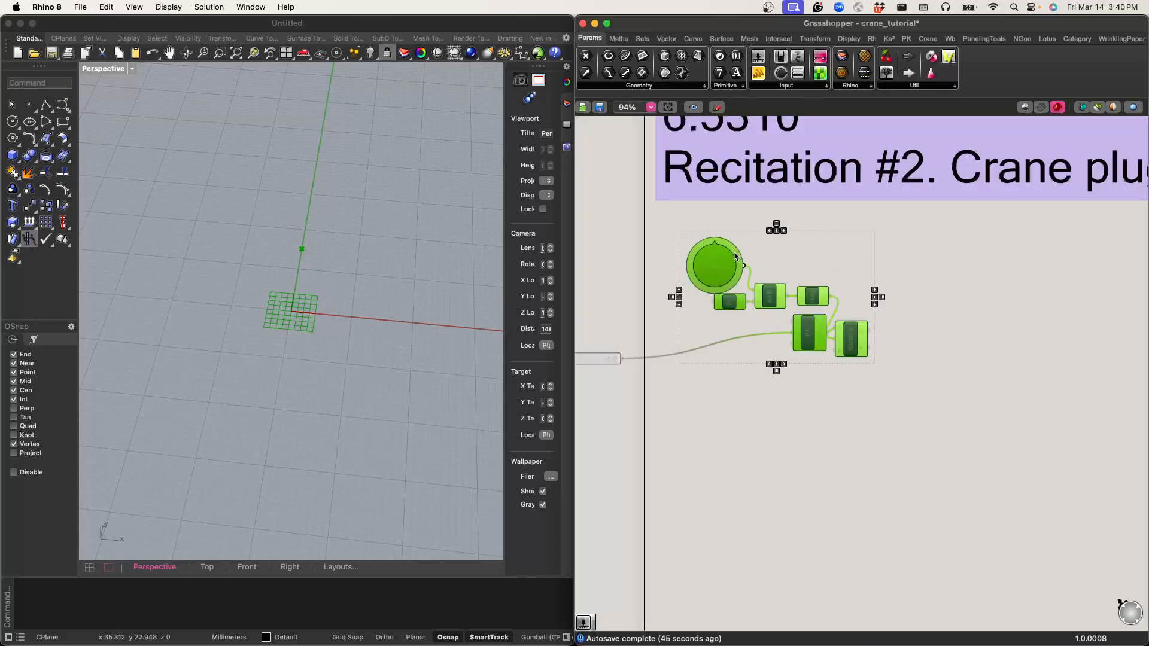
{"action": "right_click", "coordinate": [773, 264]}
{"action": "left_click", "coordinate": [789, 367]}
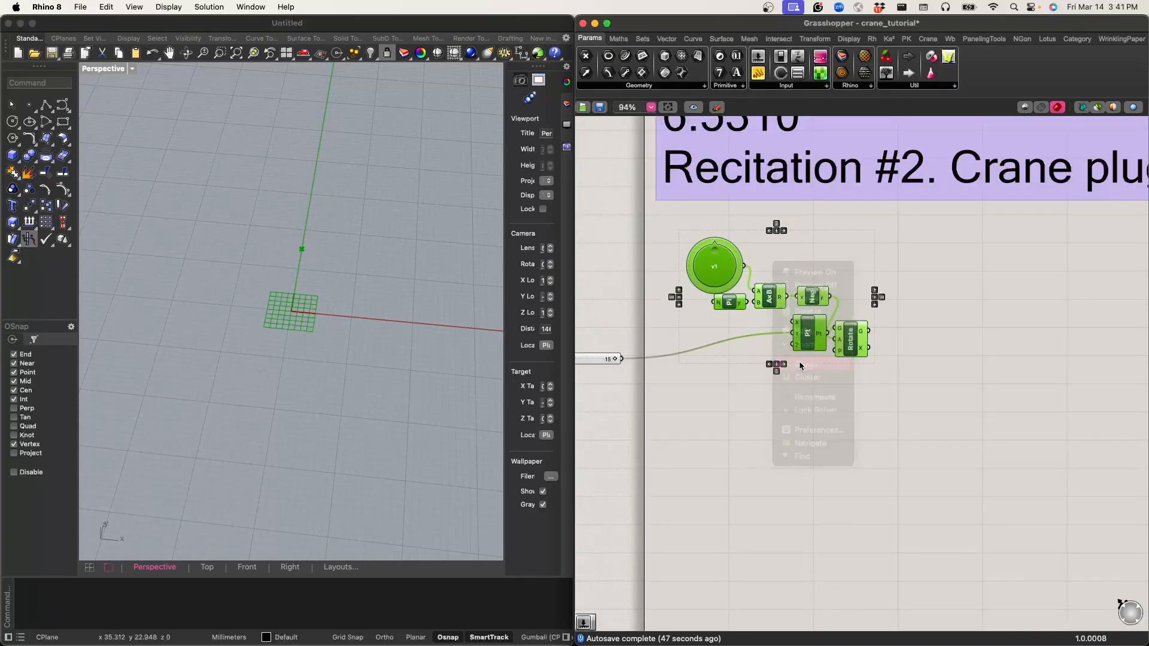
{"action": "left_click", "coordinate": [785, 372]}
Step: Tidy the group by spacing the v1 knob away from Pi, raising Construct Point and Rotate, and shifting the Y coordinate slider outward
{"action": "left_click_drag", "start_coordinate": [722, 279], "coordinate": [666, 305]}
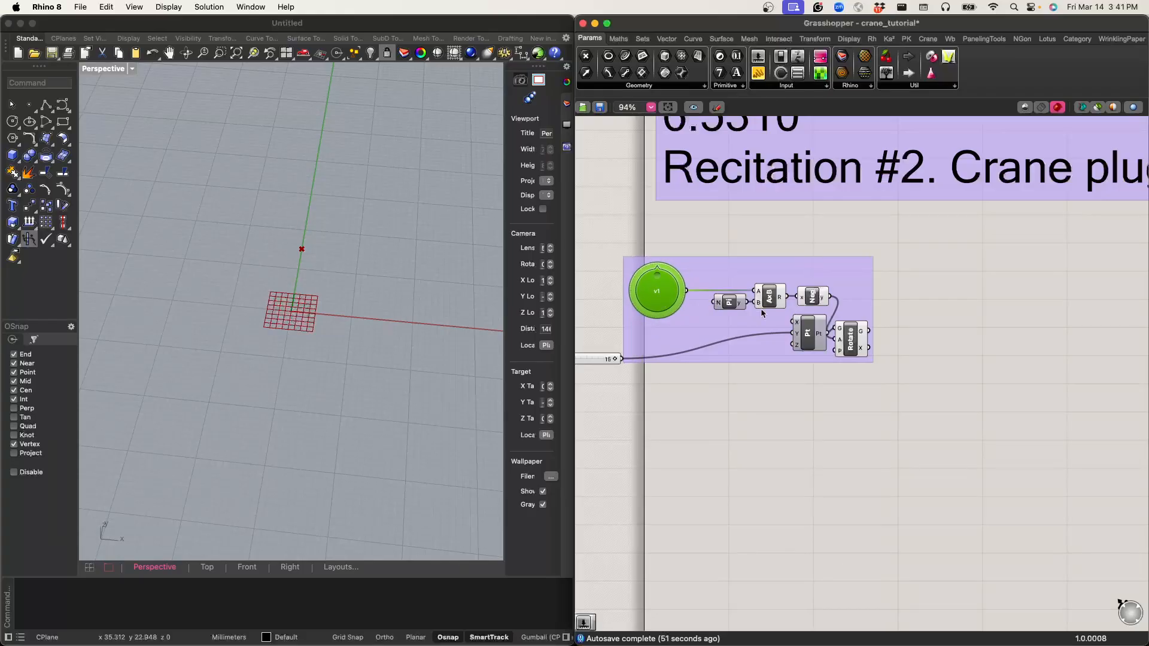
{"action": "left_click_drag", "start_coordinate": [814, 325], "coordinate": [852, 318]}
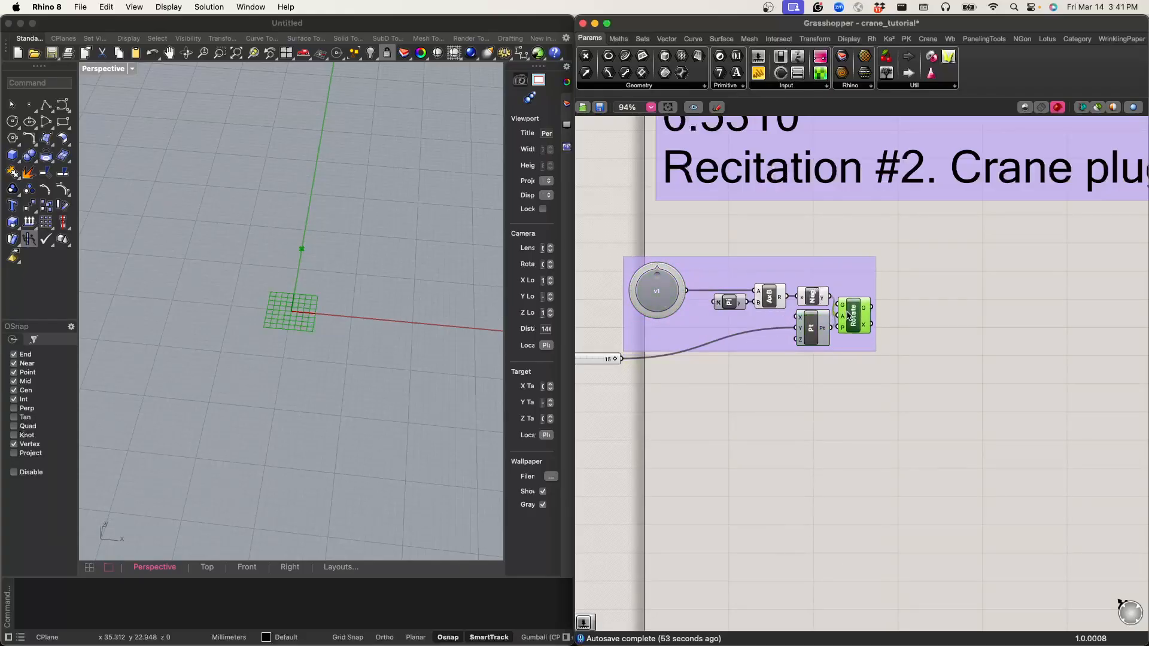
{"action": "left_click", "coordinate": [834, 373]}
{"action": "scroll", "coordinate": [838, 372], "scroll_direction": "left", "scroll_amount": 3}
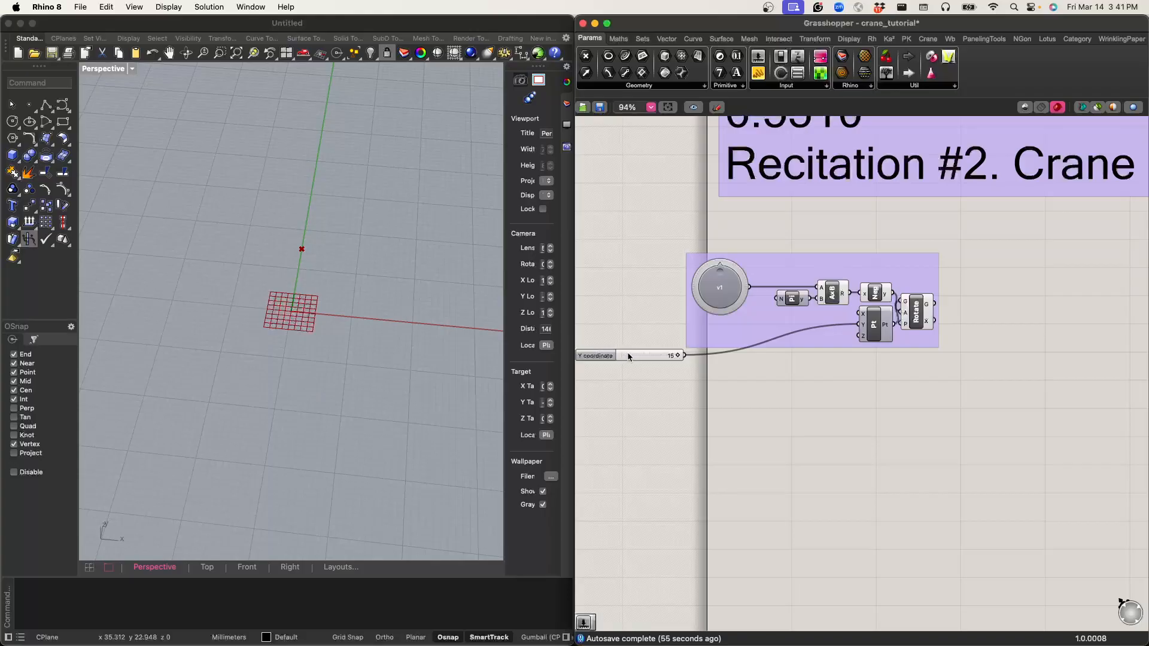
{"action": "left_click_drag", "start_coordinate": [627, 357], "coordinate": [592, 339]}
Step: Duplicate the grouped components three times and stack the copies below the original group
{"action": "left_click_drag", "start_coordinate": [1023, 406], "coordinate": [680, 235]}
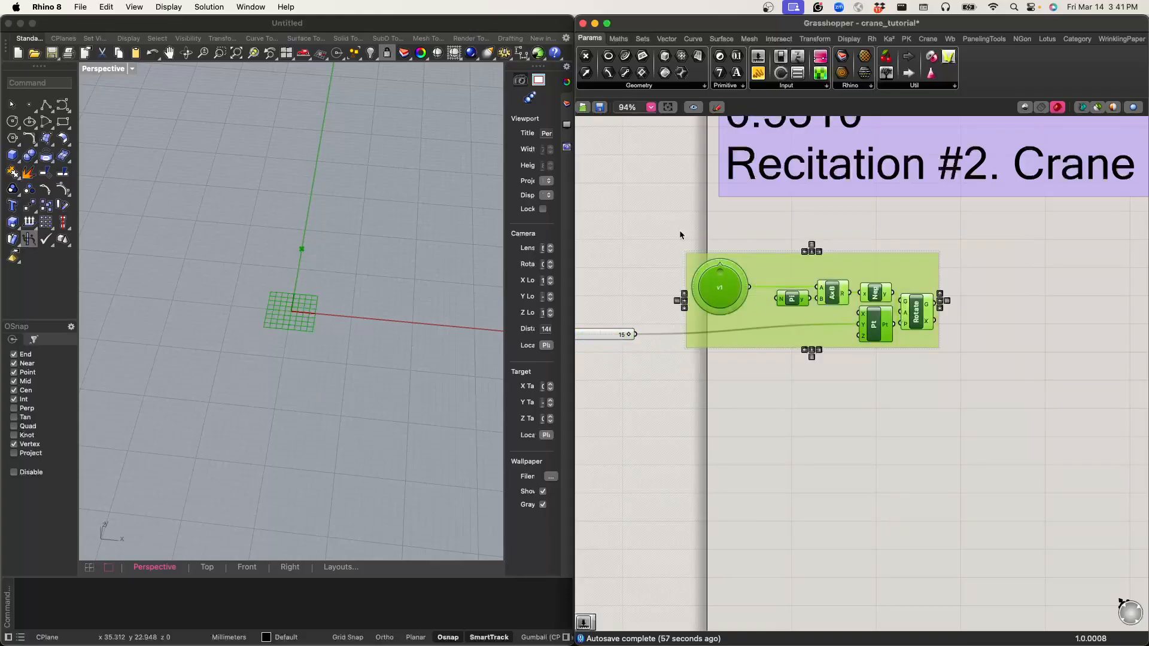
{"action": "left_click_drag", "start_coordinate": [775, 273], "coordinate": [767, 371], "text": "alt"}
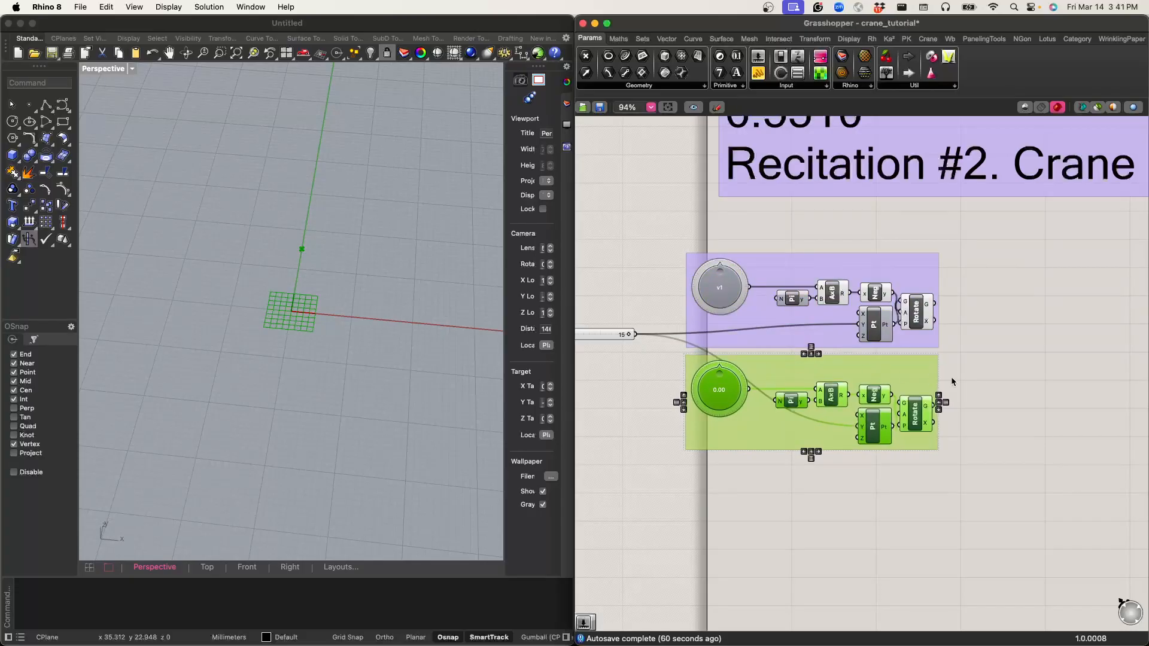
{"action": "scroll", "coordinate": [951, 376], "scroll_direction": "down", "scroll_amount": 3}
{"action": "left_click", "coordinate": [1011, 349]}
{"action": "key", "text": "super+v"}
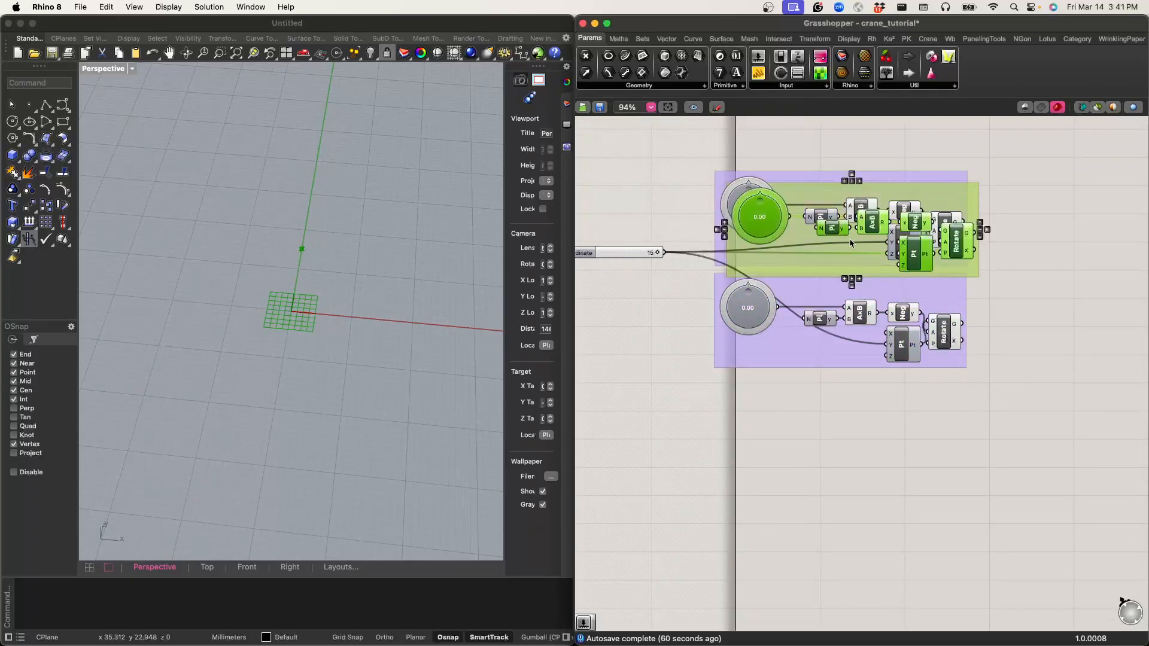
{"action": "left_click_drag", "start_coordinate": [805, 258], "coordinate": [791, 447]}
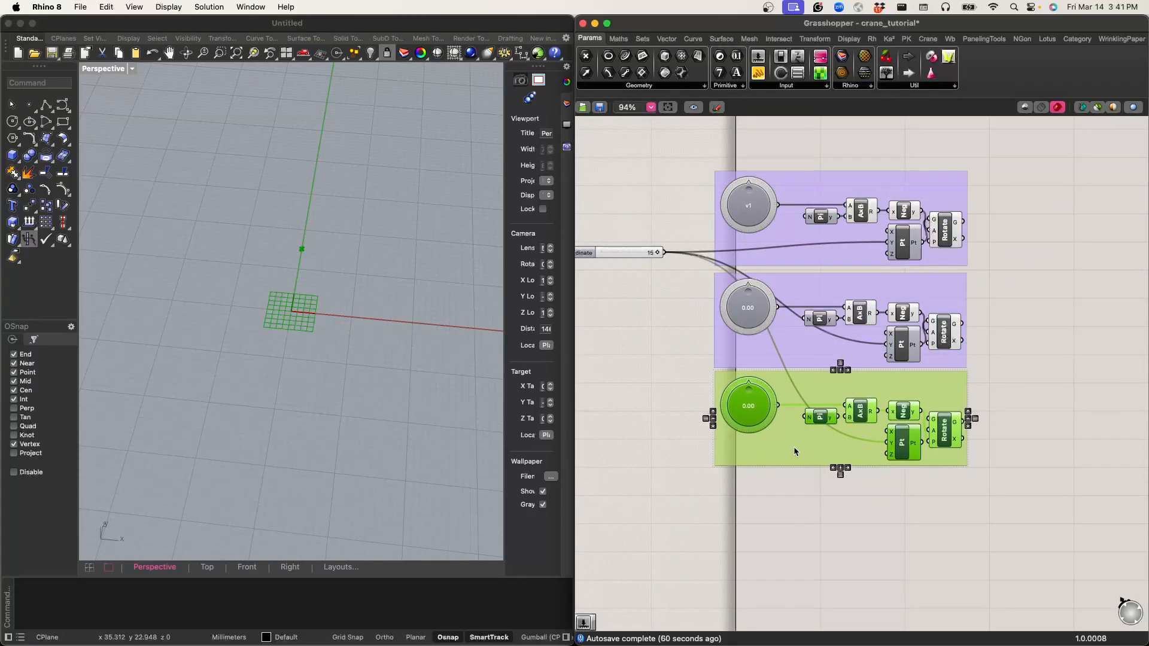
{"action": "left_click", "coordinate": [1057, 339]}
{"action": "key", "text": "super+v"}
{"action": "left_click_drag", "start_coordinate": [805, 258], "coordinate": [786, 544]}
{"action": "left_click", "coordinate": [1005, 448]}
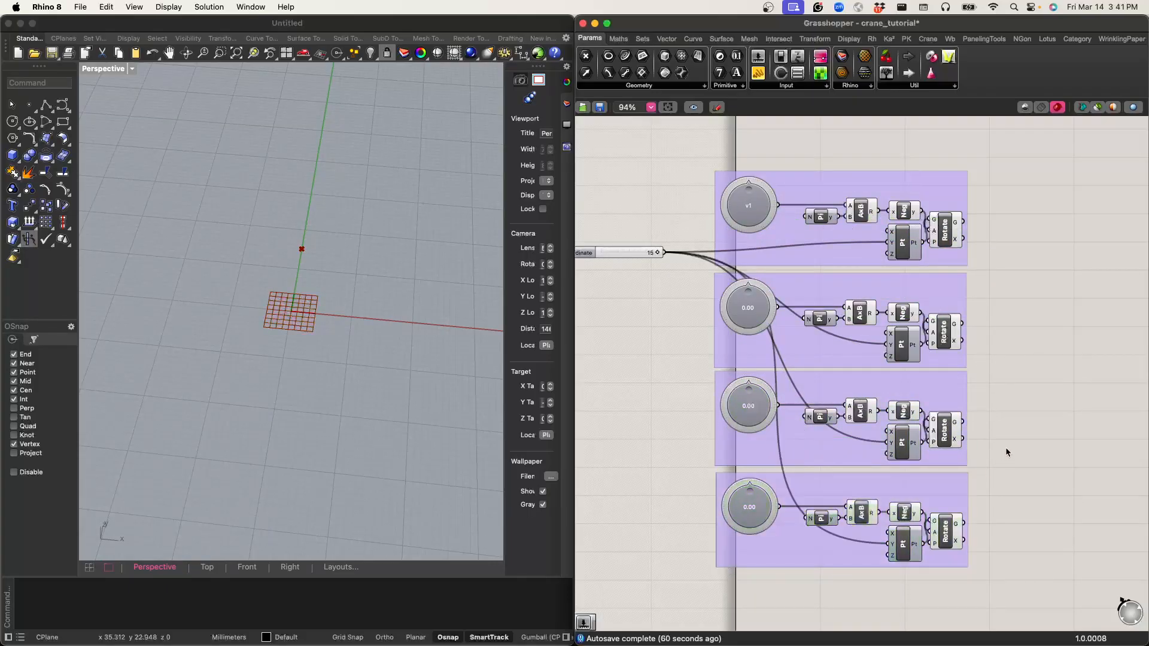
Step: Set the display text of the second group's knob to v2
{"action": "scroll", "coordinate": [751, 304], "scroll_direction": "up", "scroll_amount": 4}
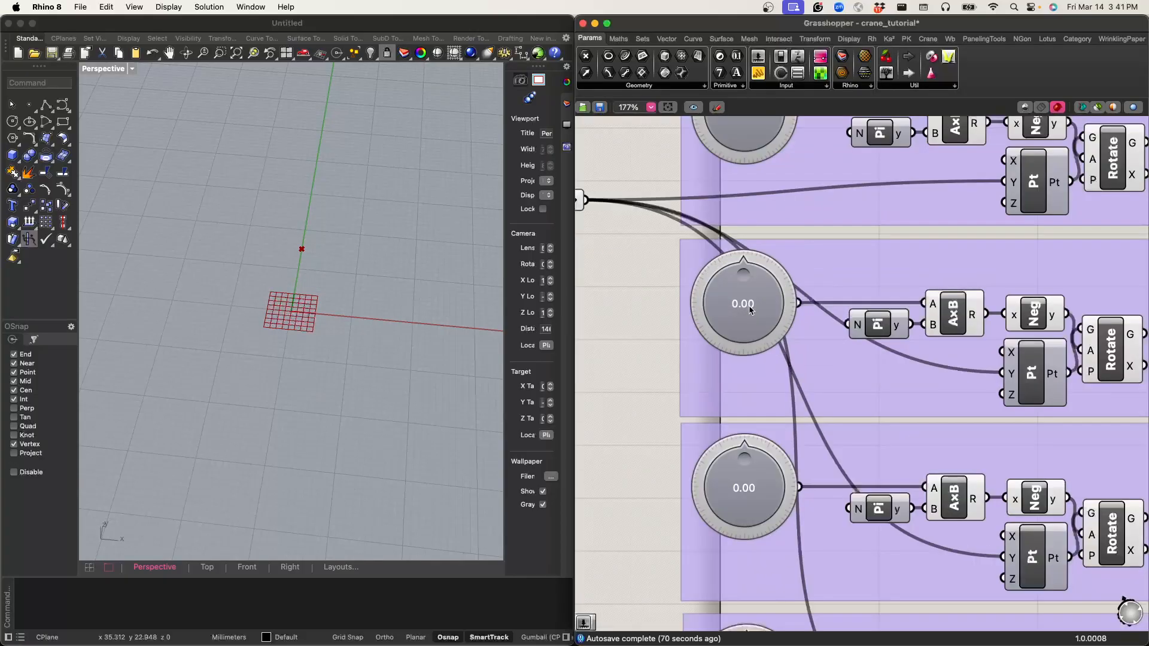
{"action": "right_click", "coordinate": [750, 308]}
{"action": "left_click", "coordinate": [799, 343]}
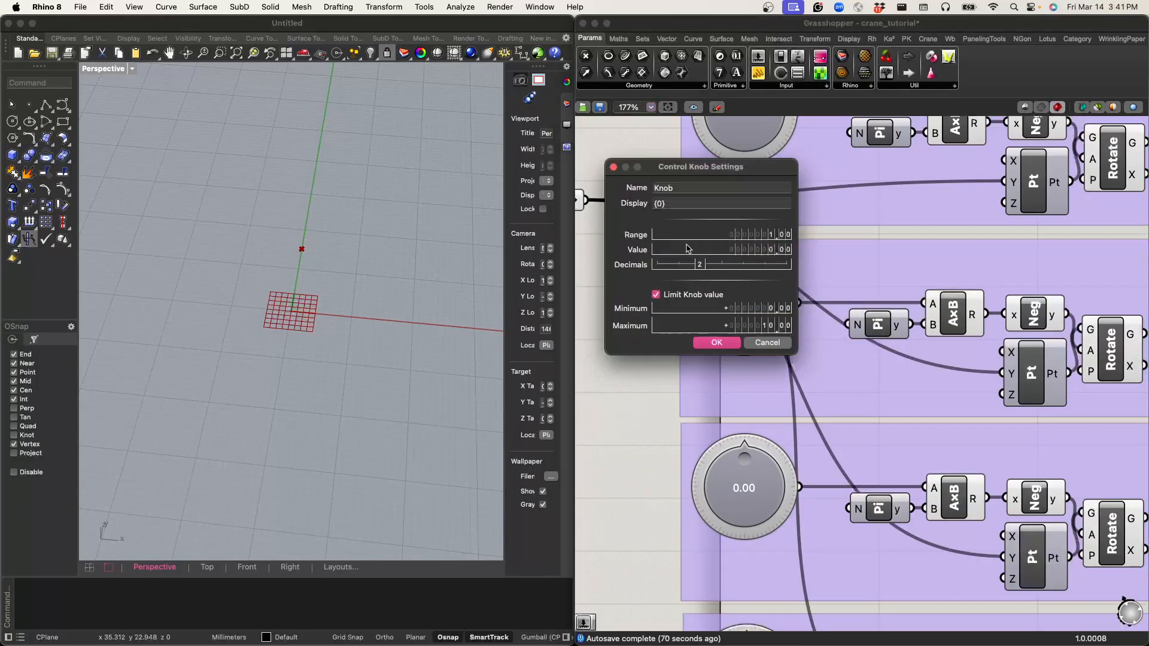
{"action": "left_click", "coordinate": [680, 203]}
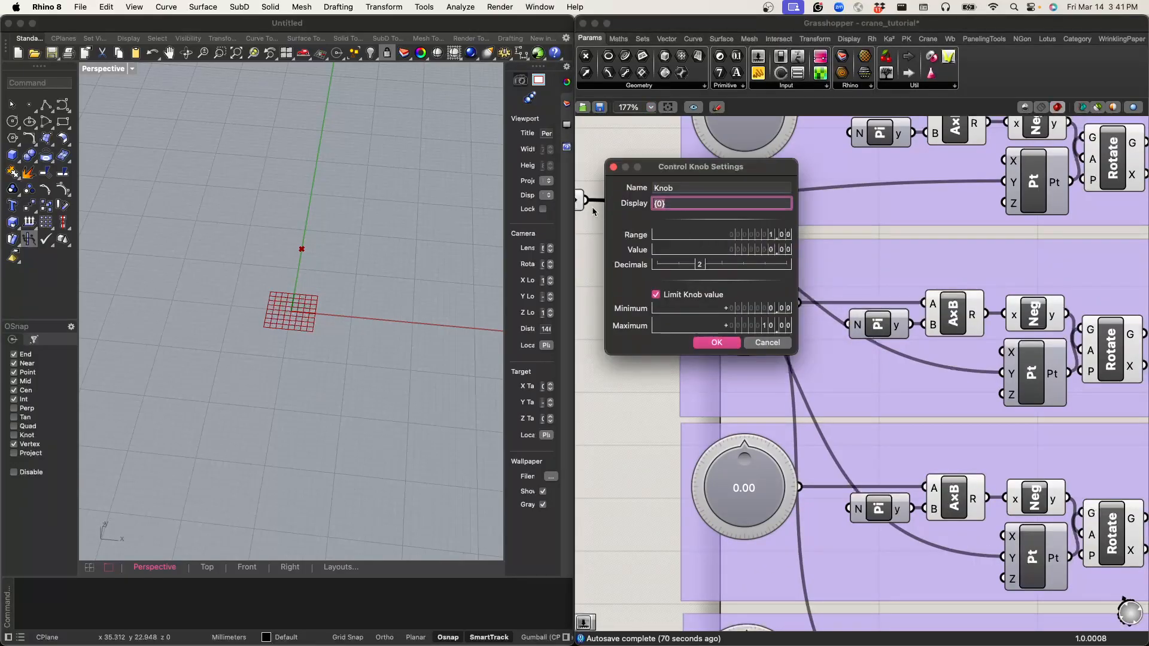
{"action": "left_click", "coordinate": [717, 343]}
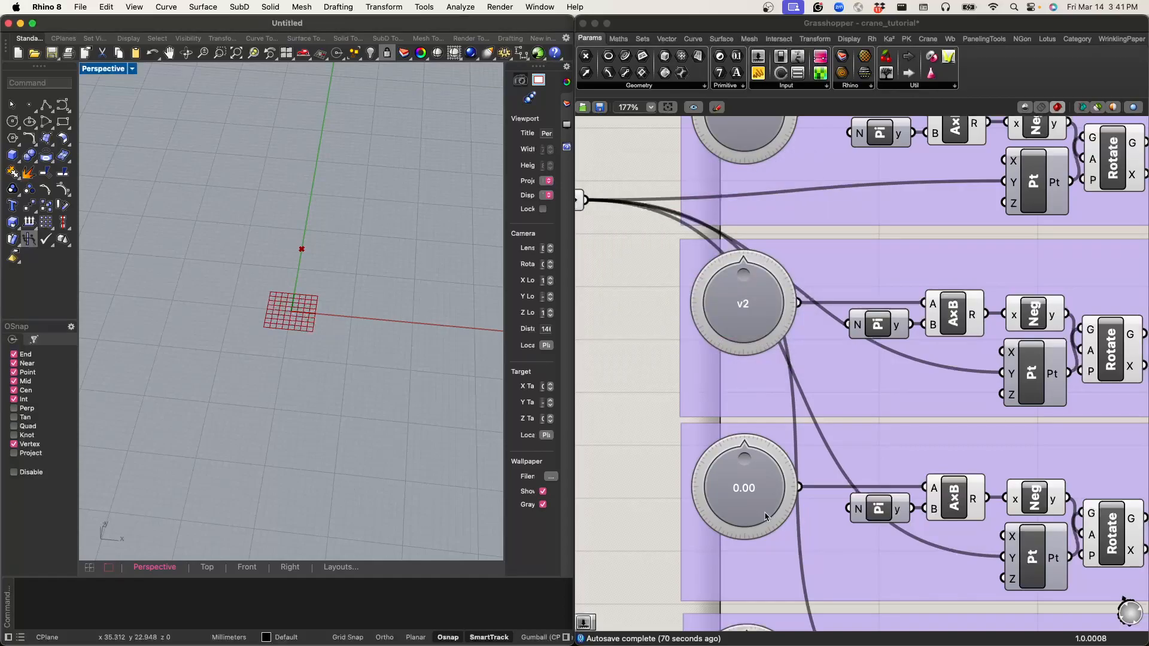
Step: Set the display text of the third group's knob to v3
{"action": "right_click", "coordinate": [746, 488]}
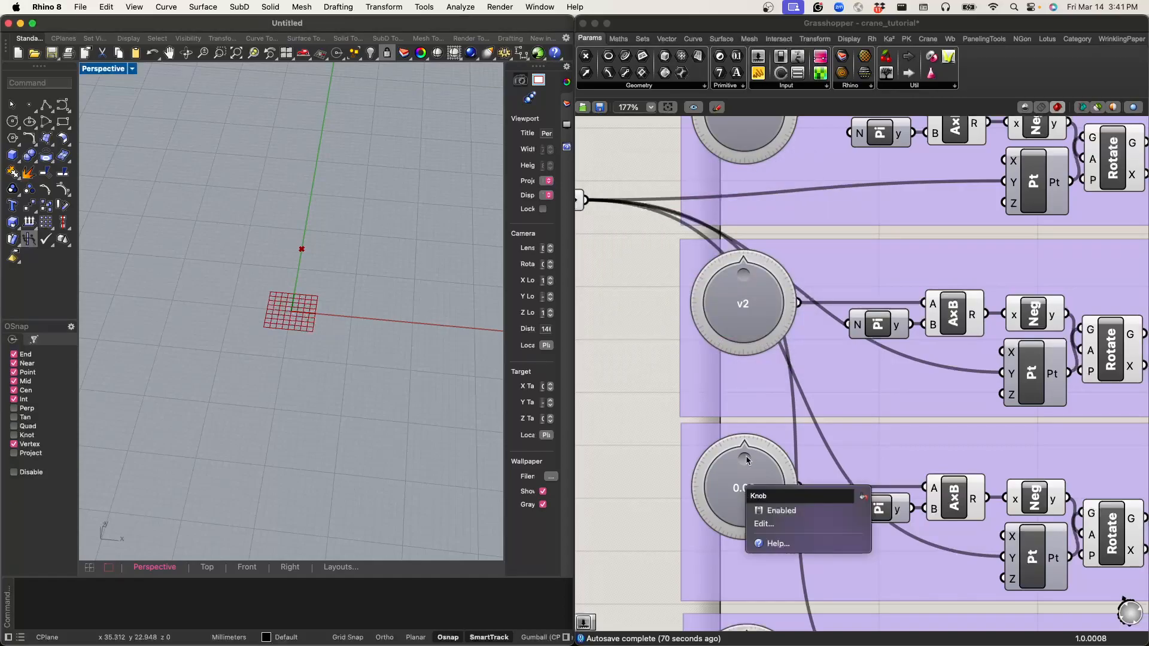
{"action": "left_click", "coordinate": [770, 524]}
{"action": "left_click_drag", "start_coordinate": [532, 325], "coordinate": [474, 325]}
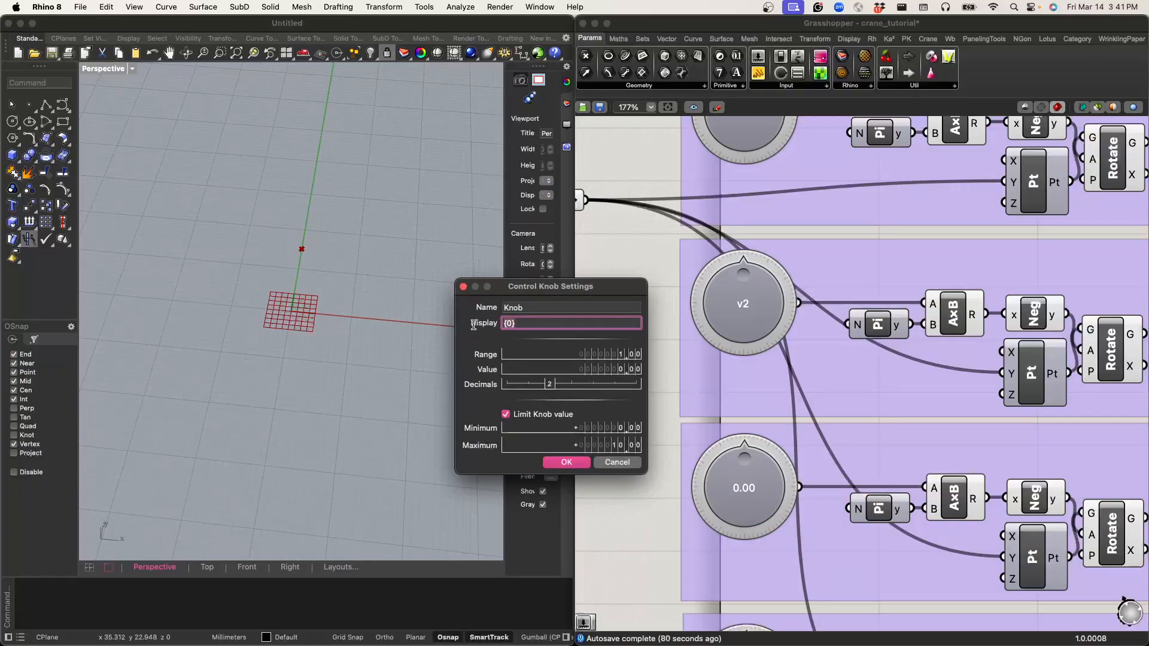
{"action": "left_click", "coordinate": [555, 464]}
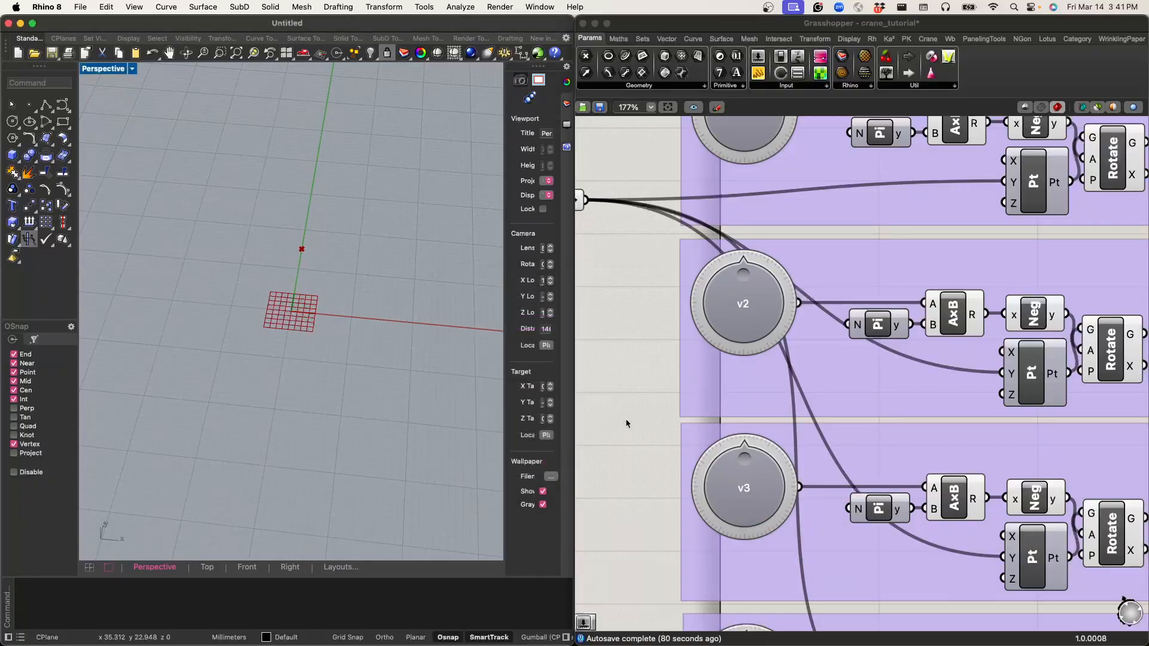
Step: Set the display text of the fourth group's knob to v4
{"action": "scroll", "coordinate": [674, 374], "scroll_direction": "down", "scroll_amount": 5}
{"action": "scroll", "coordinate": [710, 284], "scroll_direction": "up", "scroll_amount": 10}
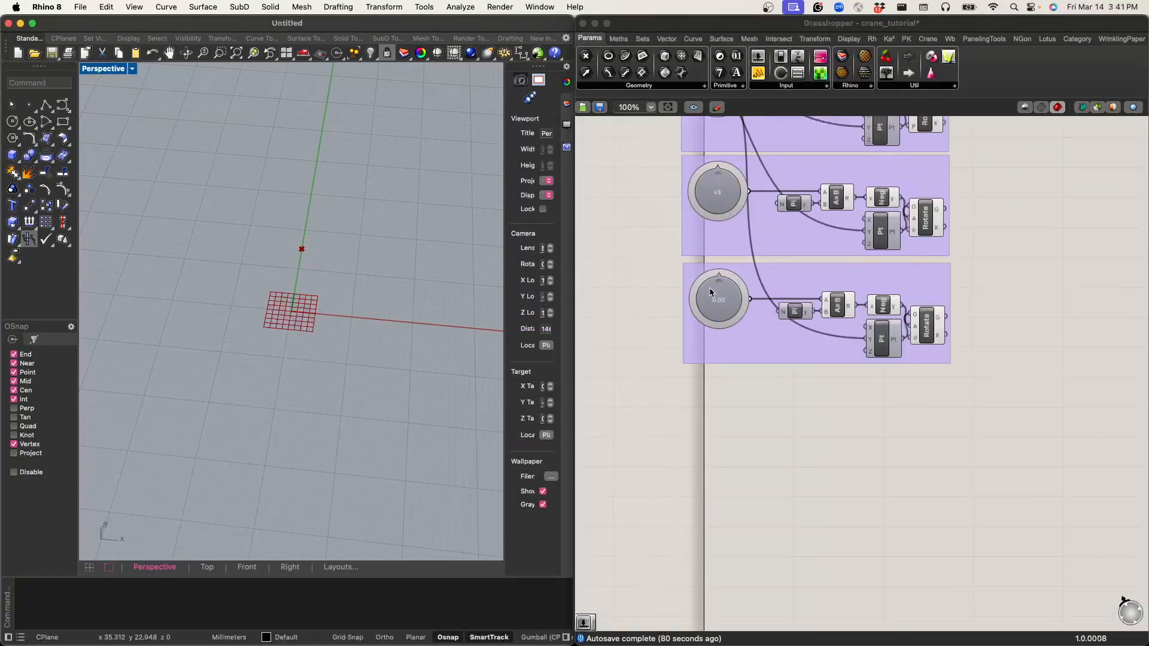
{"action": "right_click", "coordinate": [778, 345]}
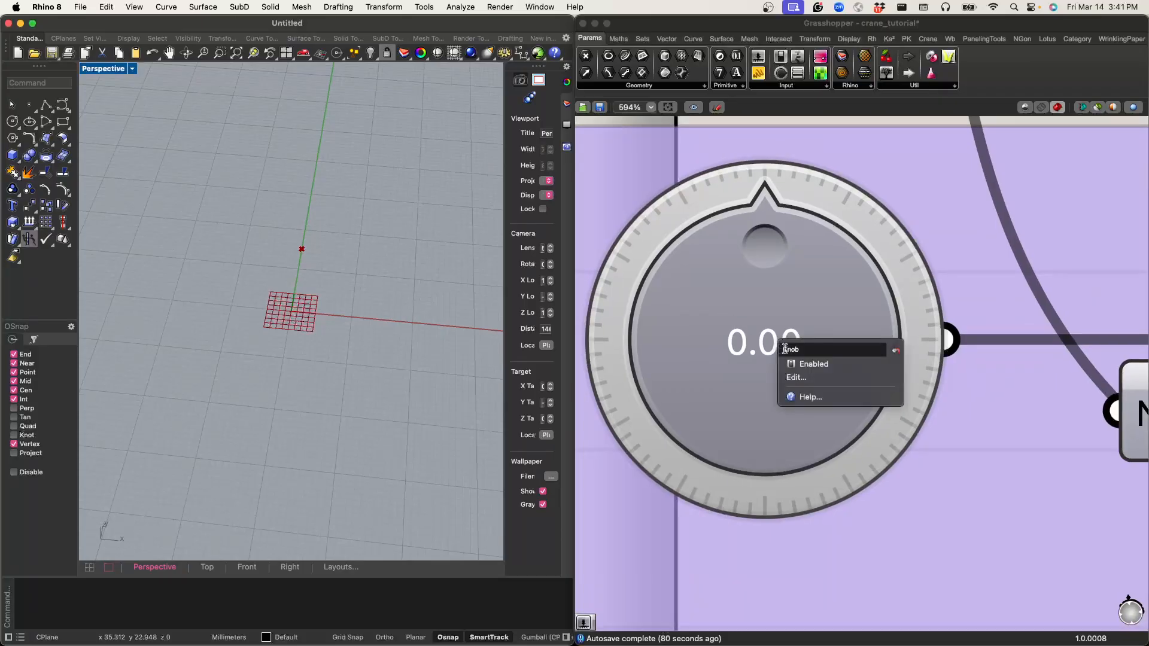
{"action": "left_click", "coordinate": [802, 377]}
{"action": "left_click", "coordinate": [710, 252]}
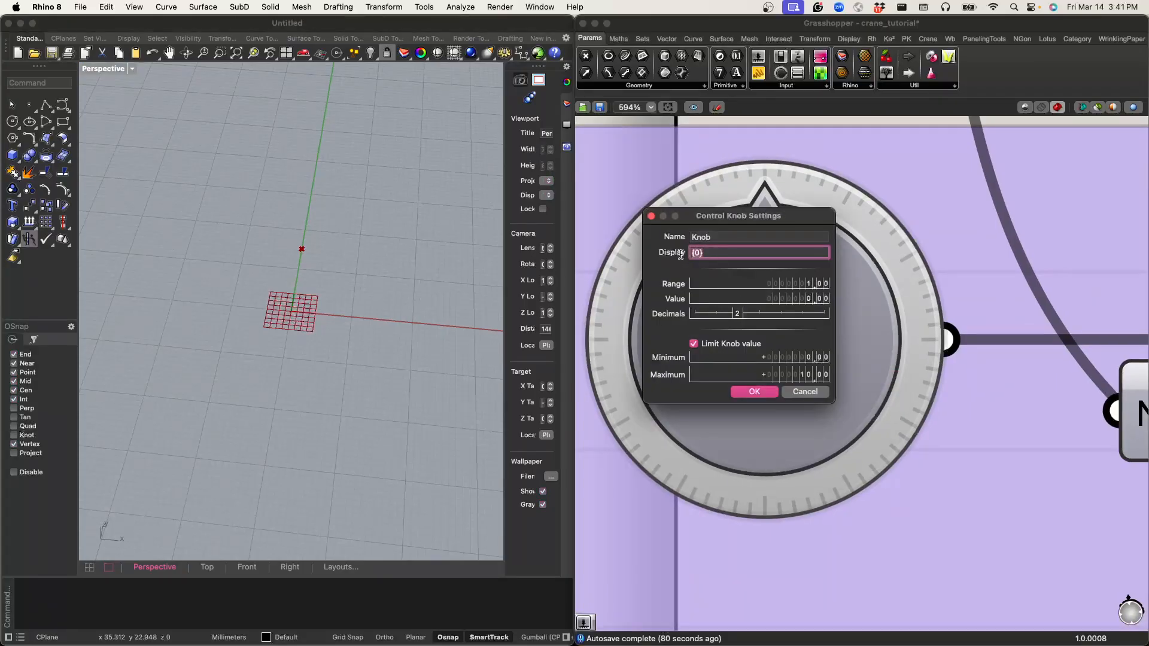
{"action": "left_click", "coordinate": [754, 392]}
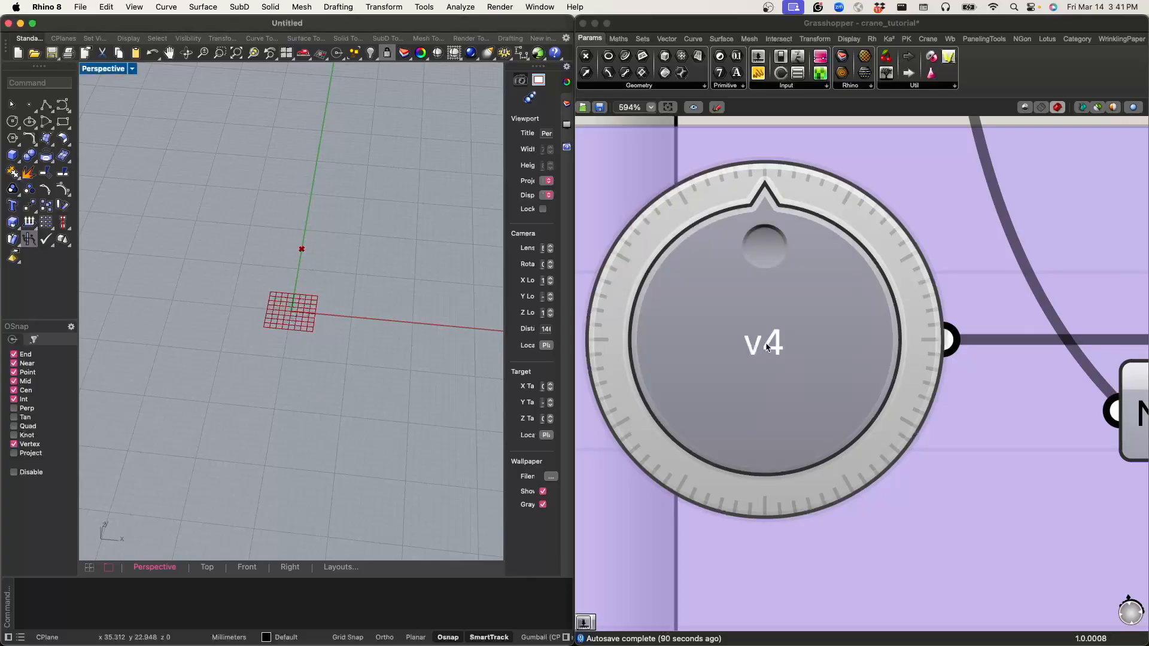
Step: Turn the v2, v3 and v4 knobs to different angles to spread the four rotated points around the origin
{"action": "scroll", "coordinate": [766, 359], "scroll_direction": "down", "scroll_amount": 10}
{"action": "scroll", "coordinate": [715, 293], "scroll_direction": "up", "scroll_amount": 4}
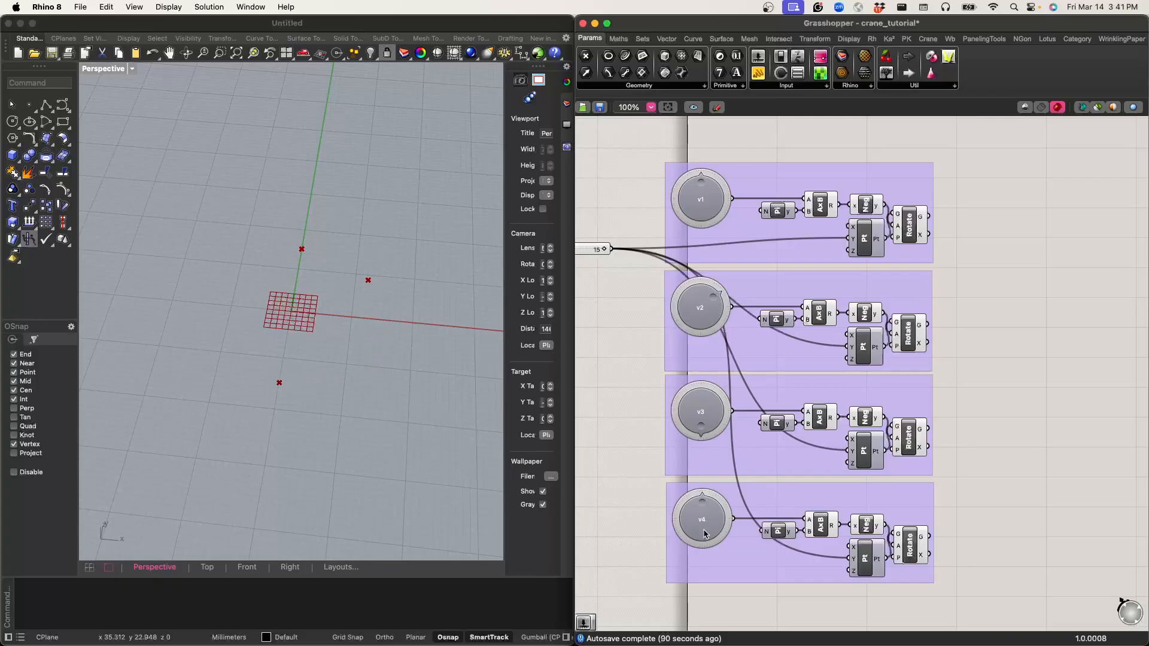
{"action": "left_click_drag", "start_coordinate": [703, 506], "coordinate": [705, 538]}
{"action": "mouse_move", "coordinate": [343, 362]}
{"action": "right_mouse_down"}
{"action": "mouse_move", "coordinate": [362, 358]}
{"action": "mouse_move", "coordinate": [352, 373]}
{"action": "right_mouse_up"}
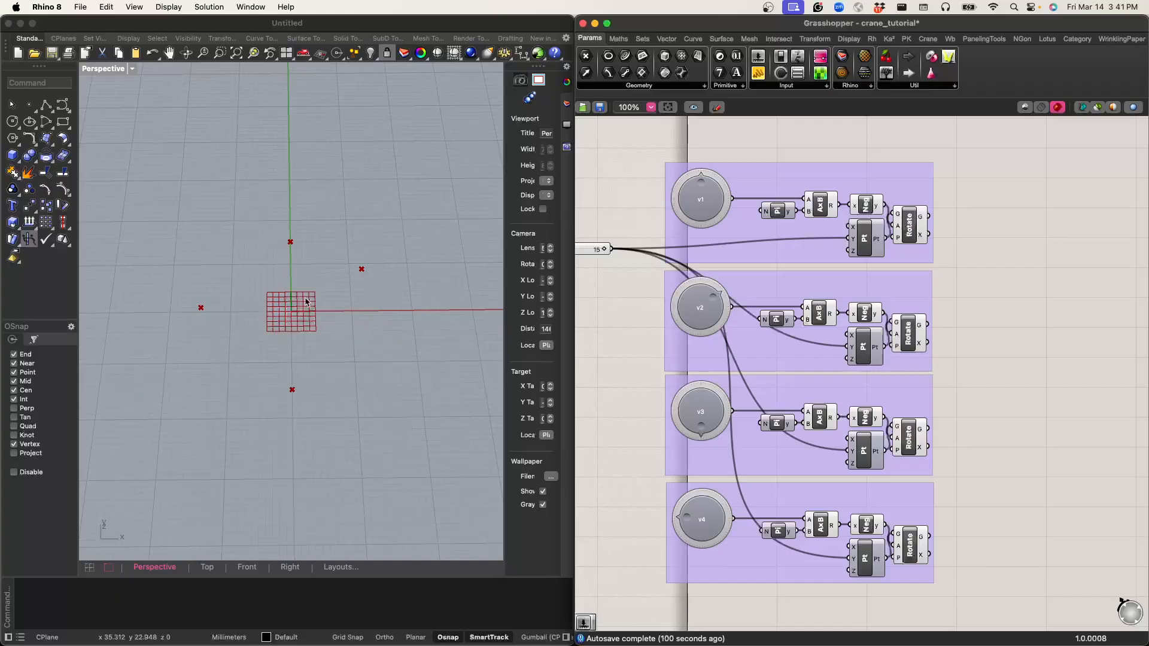
{"action": "scroll", "coordinate": [292, 312], "scroll_direction": "up", "scroll_amount": 3}
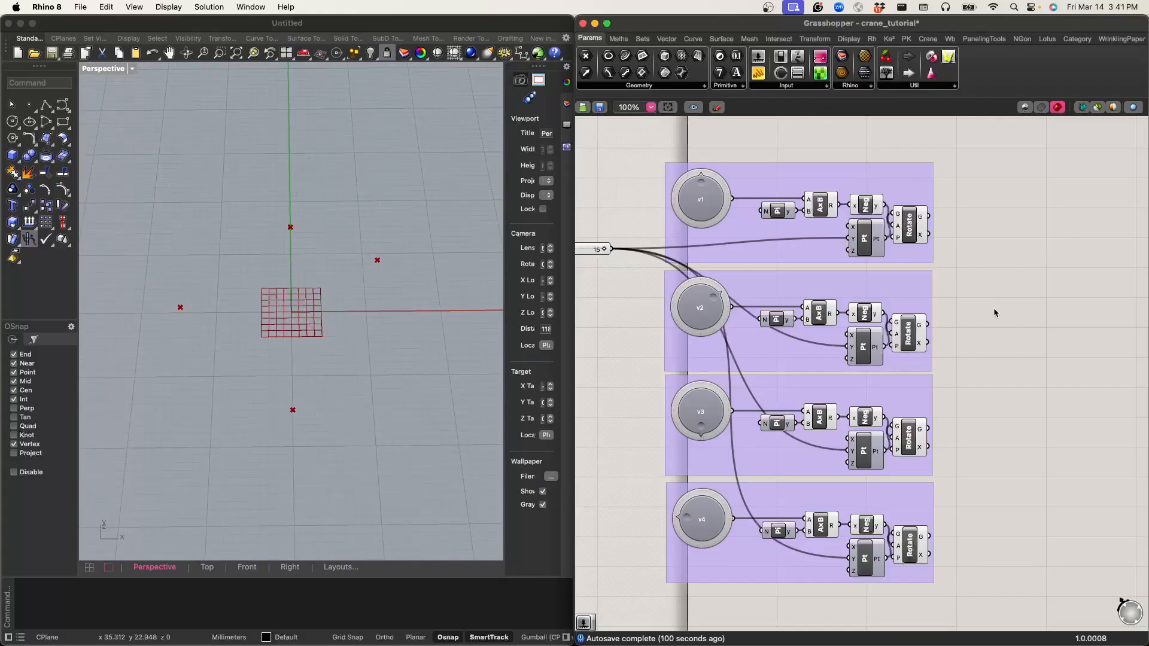
Step: Select the groups' Rotate components one at a time to identify which viewport point each one produces
{"action": "left_click", "coordinate": [911, 224]}
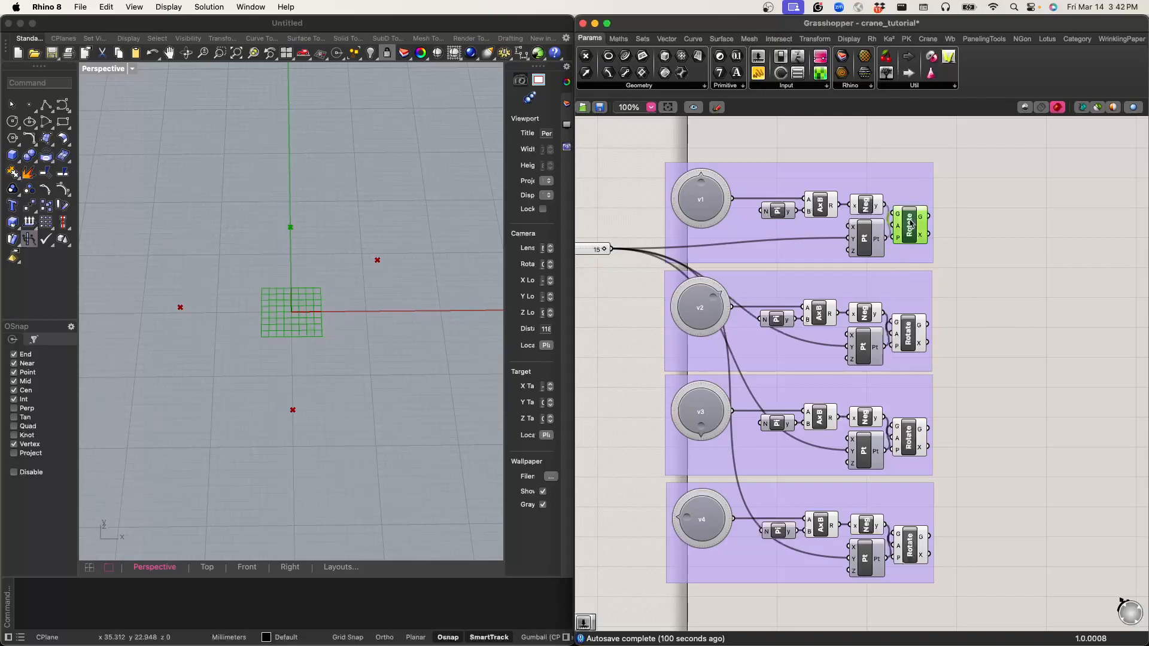
{"action": "left_click", "coordinate": [903, 336]}
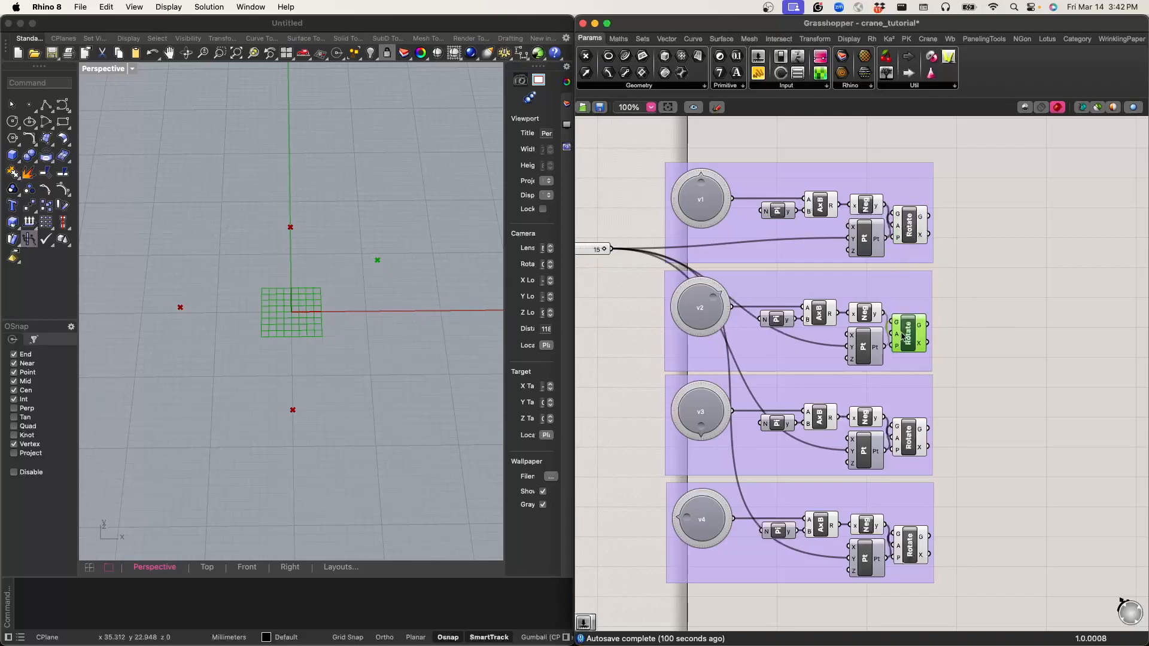
{"action": "left_click", "coordinate": [1025, 358]}
{"action": "left_click", "coordinate": [904, 440]}
{"action": "right_click_drag", "start_coordinate": [959, 432], "coordinate": [928, 317]}
{"action": "left_click", "coordinate": [939, 389]}
Step: Move the Y coordinate slider down to the middle of the four stacked groups and rename it Radii
{"action": "scroll", "coordinate": [950, 367], "scroll_direction": "down", "scroll_amount": 3}
{"action": "left_click_drag", "start_coordinate": [625, 230], "coordinate": [641, 318]}
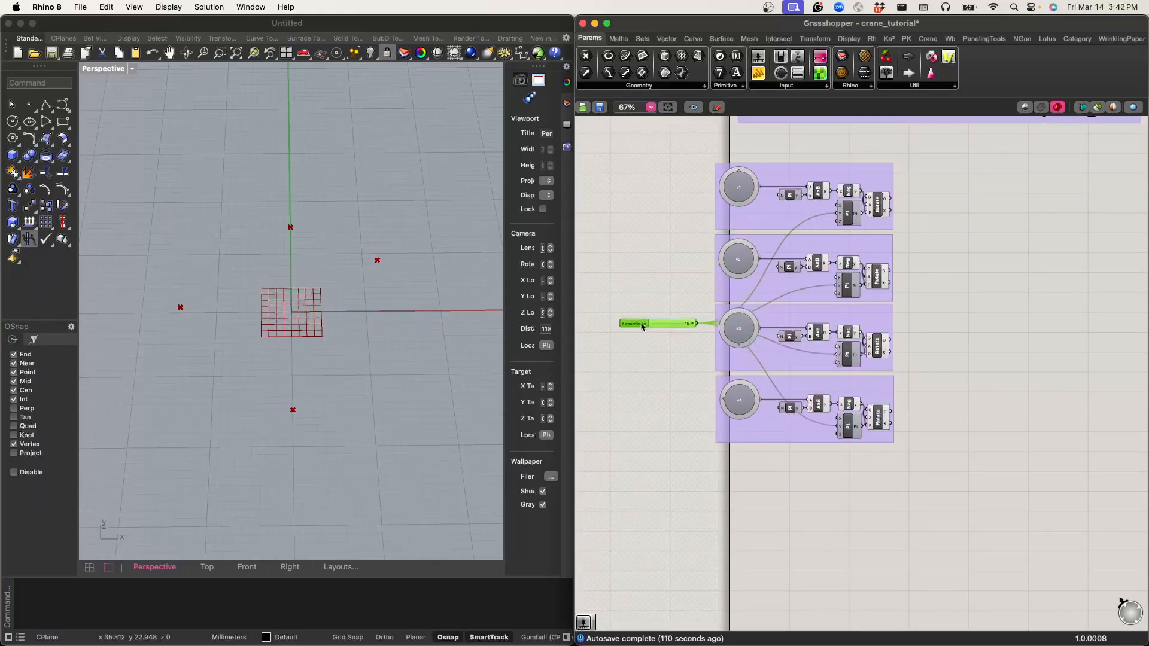
{"action": "scroll", "coordinate": [641, 313], "scroll_direction": "up", "scroll_amount": 5}
{"action": "right_click_drag", "start_coordinate": [644, 304], "coordinate": [786, 309]}
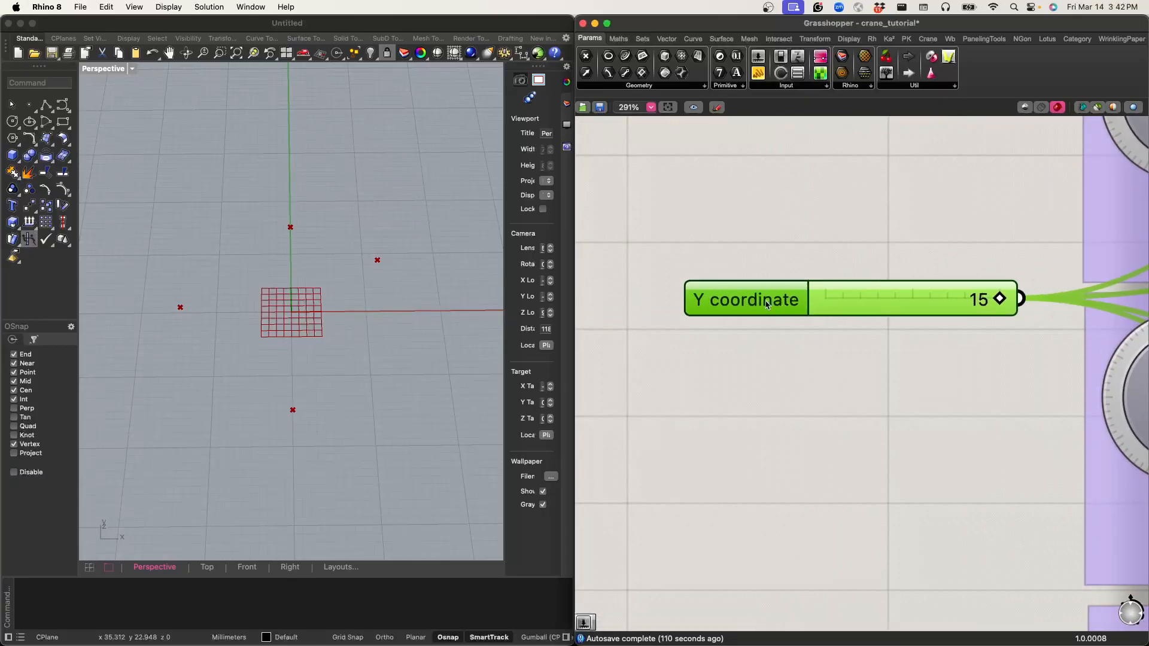
{"action": "right_click", "coordinate": [766, 305]}
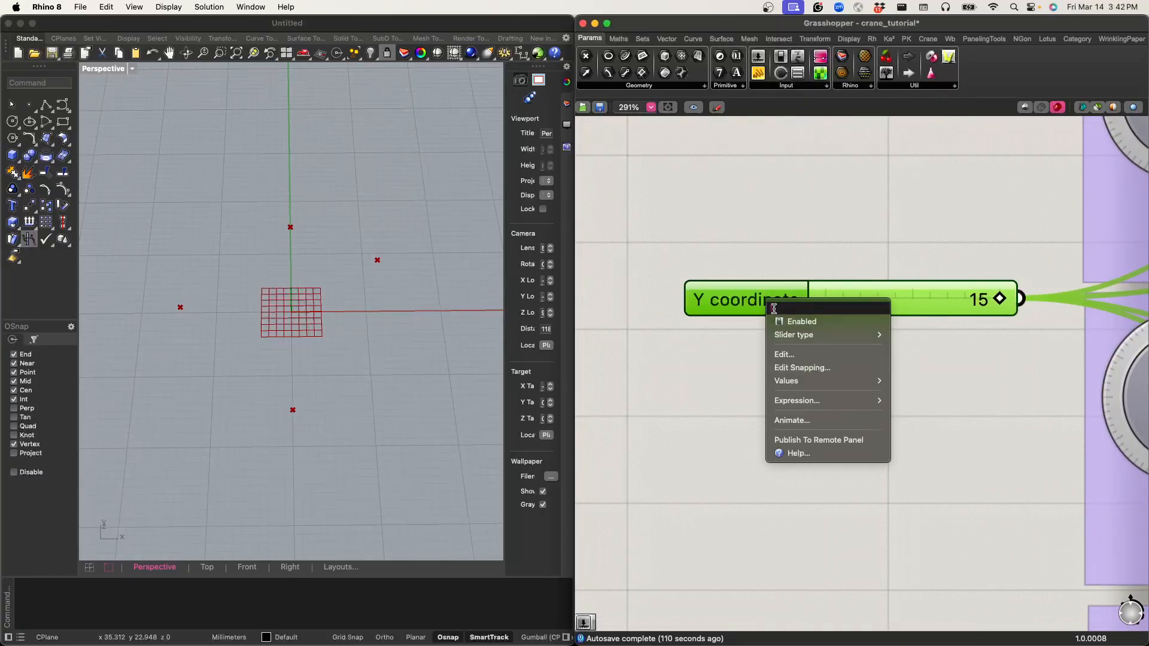
{"action": "type", "text": "Radii"}
{"action": "left_click", "coordinate": [803, 155]}
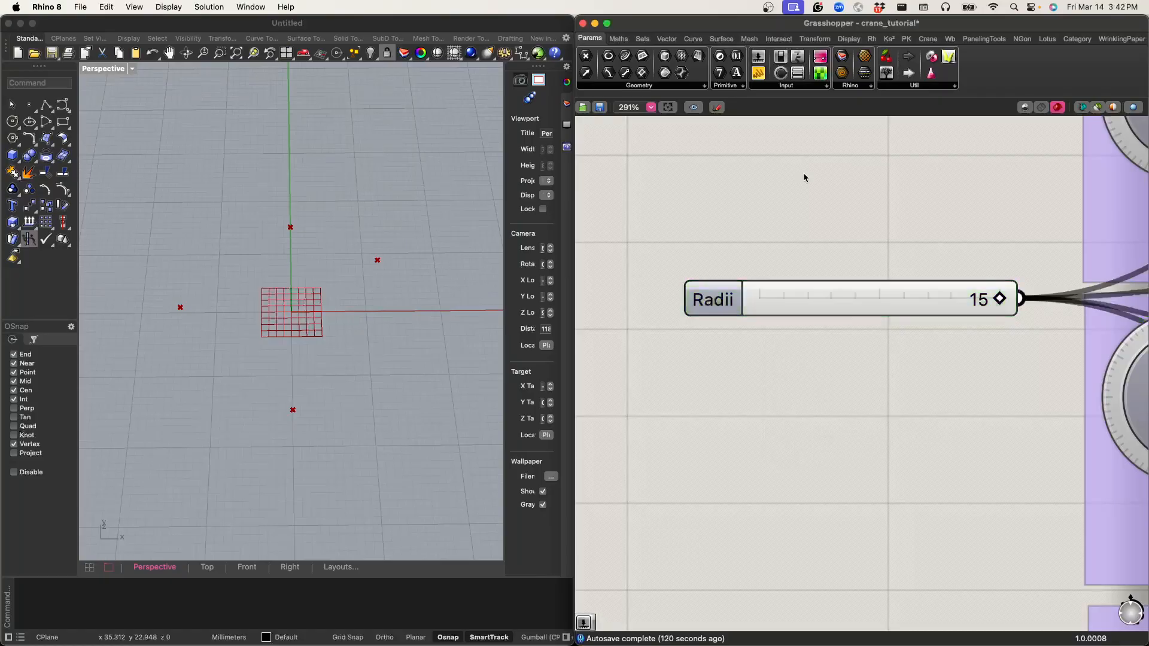
Step: Turn the v3 knob slightly to shift the third point off the Y axis
{"action": "scroll", "coordinate": [829, 200], "scroll_direction": "down", "scroll_amount": 8}
{"action": "scroll", "coordinate": [713, 271], "scroll_direction": "up", "scroll_amount": 6}
{"action": "left_click_drag", "start_coordinate": [812, 303], "coordinate": [832, 317]}
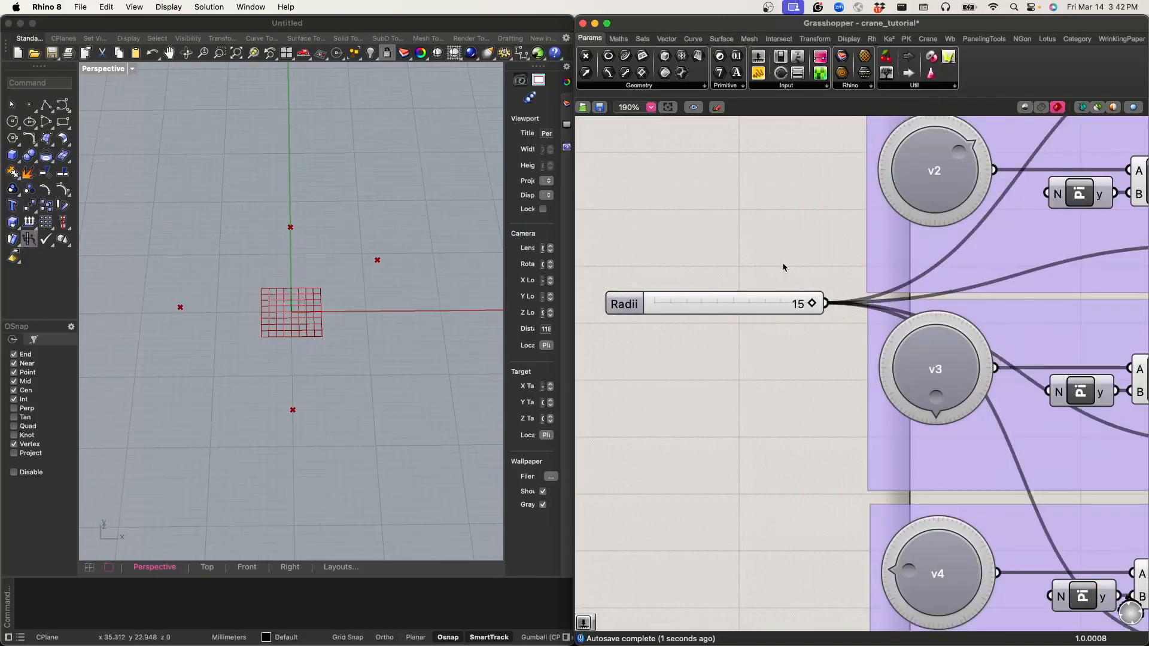
{"action": "mouse_move", "coordinate": [952, 398]}
{"action": "left_mouse_down"}
{"action": "mouse_move", "coordinate": [958, 388]}
{"action": "mouse_move", "coordinate": [931, 398]}
{"action": "mouse_move", "coordinate": [943, 398]}
{"action": "left_mouse_up"}
{"action": "scroll", "coordinate": [779, 421], "scroll_direction": "right", "scroll_amount": 3}
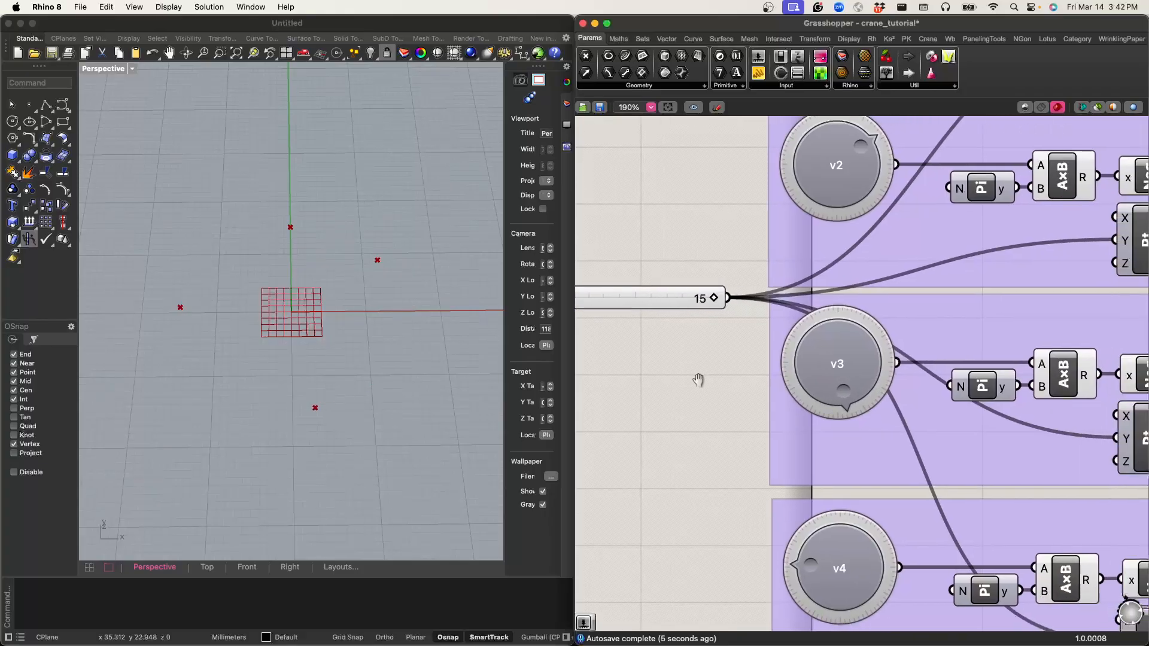
{"action": "scroll", "coordinate": [719, 375], "scroll_direction": "down", "scroll_amount": 8}
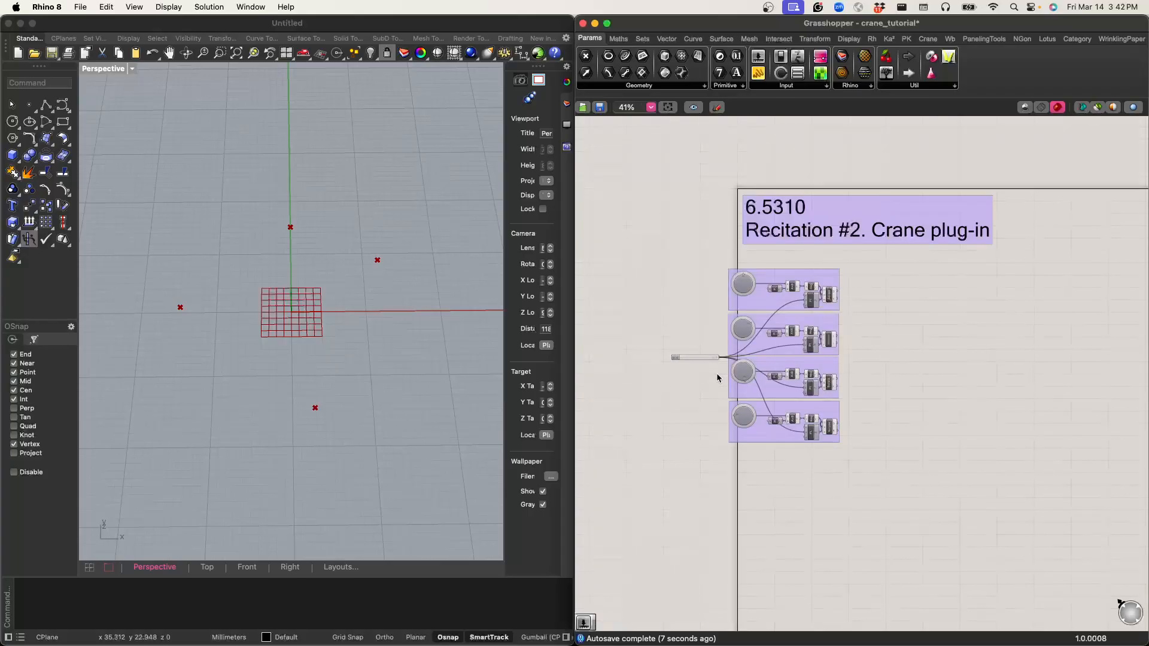
{"action": "scroll", "coordinate": [889, 358], "scroll_direction": "up", "scroll_amount": 10}
{"action": "scroll", "coordinate": [850, 360], "scroll_direction": "down", "scroll_amount": 5}
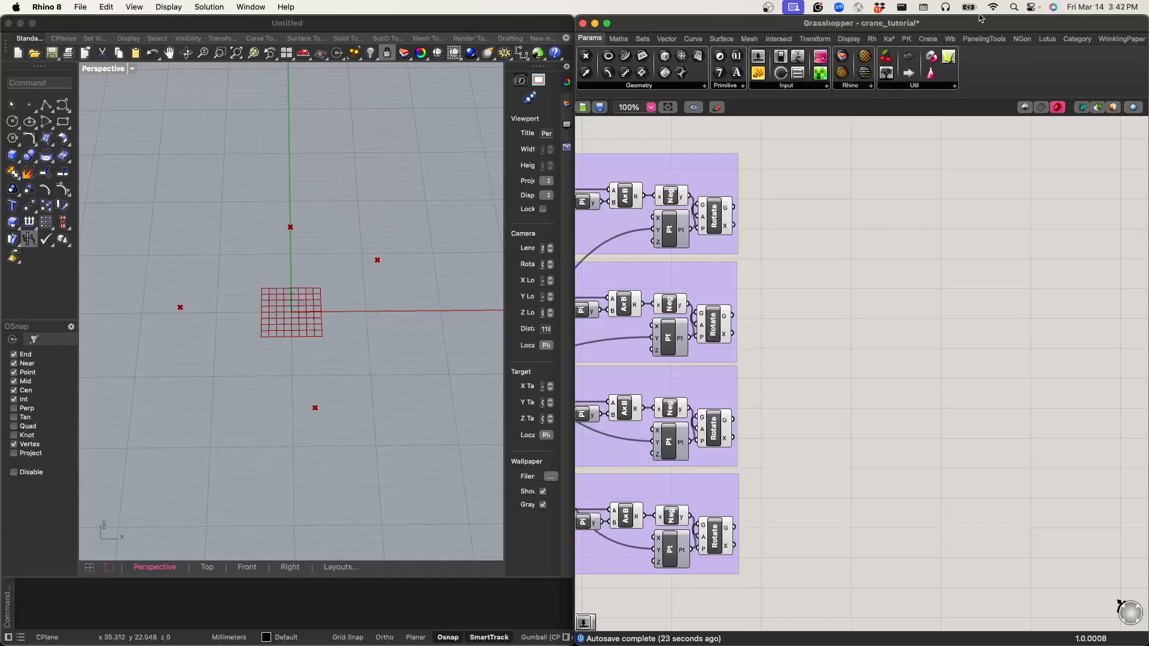
Step: Place Crane's CMesh from Lines component on the empty canvas beyond the Rotate components
{"action": "left_click", "coordinate": [928, 39]}
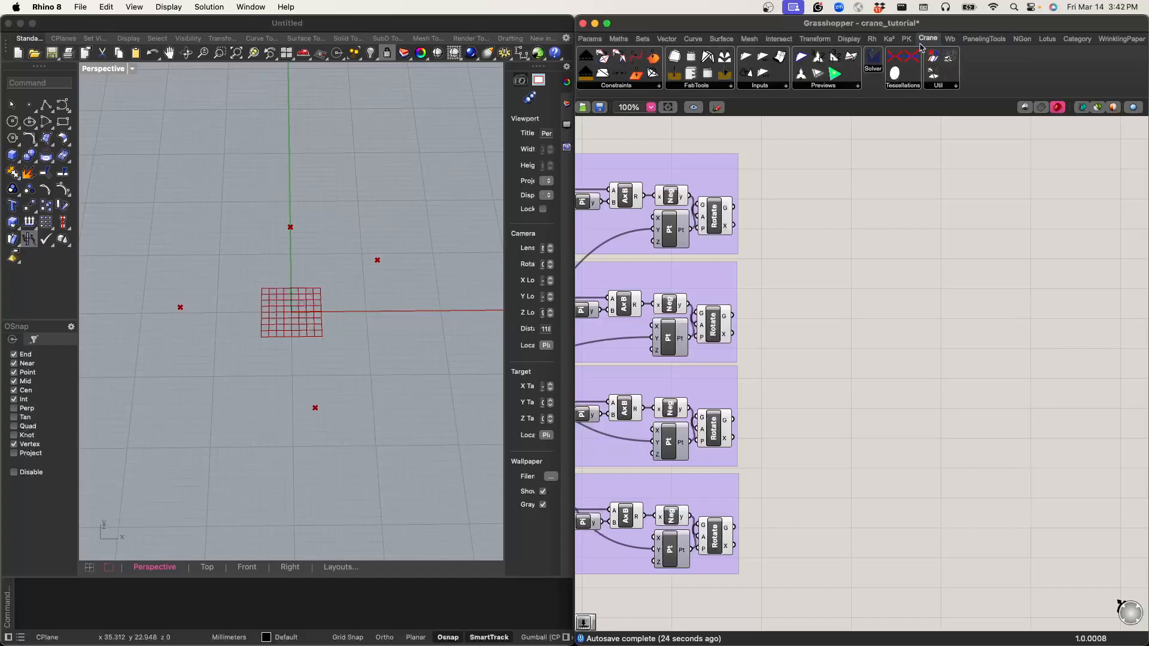
{"action": "left_click", "coordinate": [770, 89]}
{"action": "left_click_drag", "start_coordinate": [778, 107], "coordinate": [918, 332]}
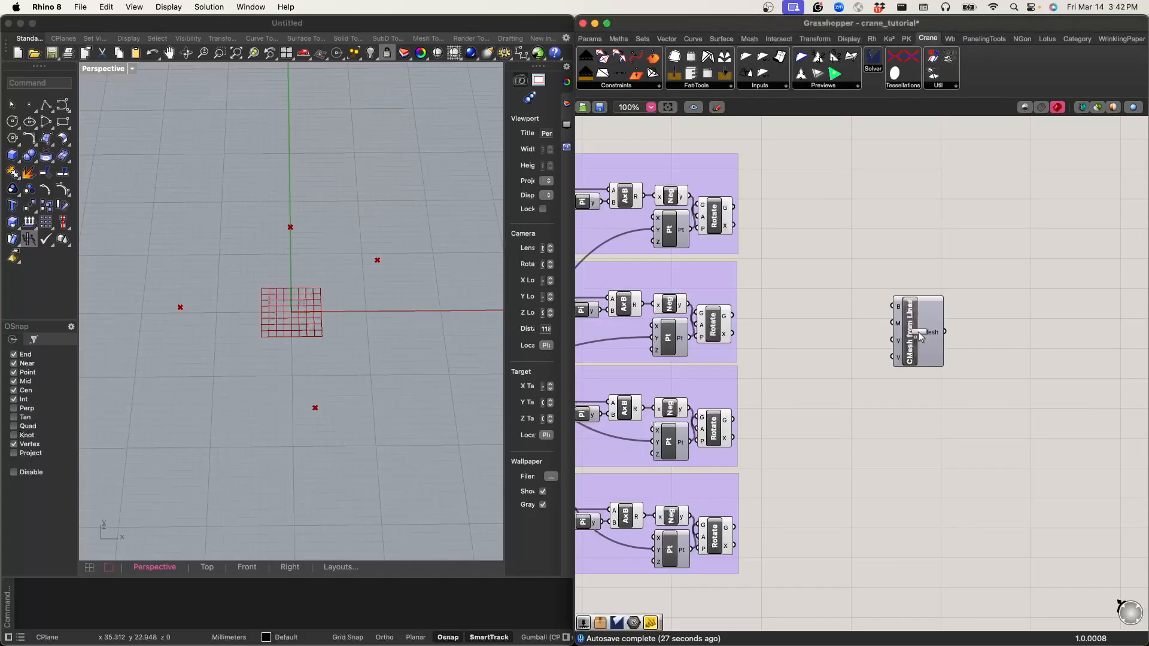
Step: Inspect the descriptions of the four inputs on the CMesh from Lines component
{"action": "scroll", "coordinate": [918, 332], "scroll_direction": "up", "scroll_amount": 6}
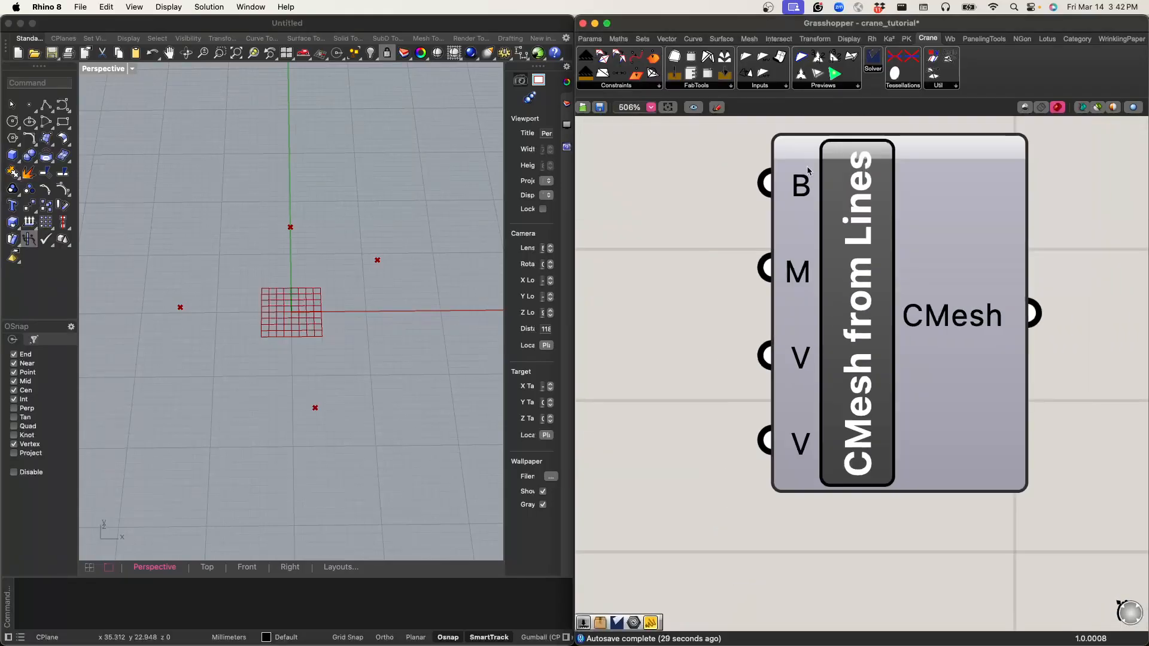
{"action": "mouse_move", "coordinate": [806, 188]}
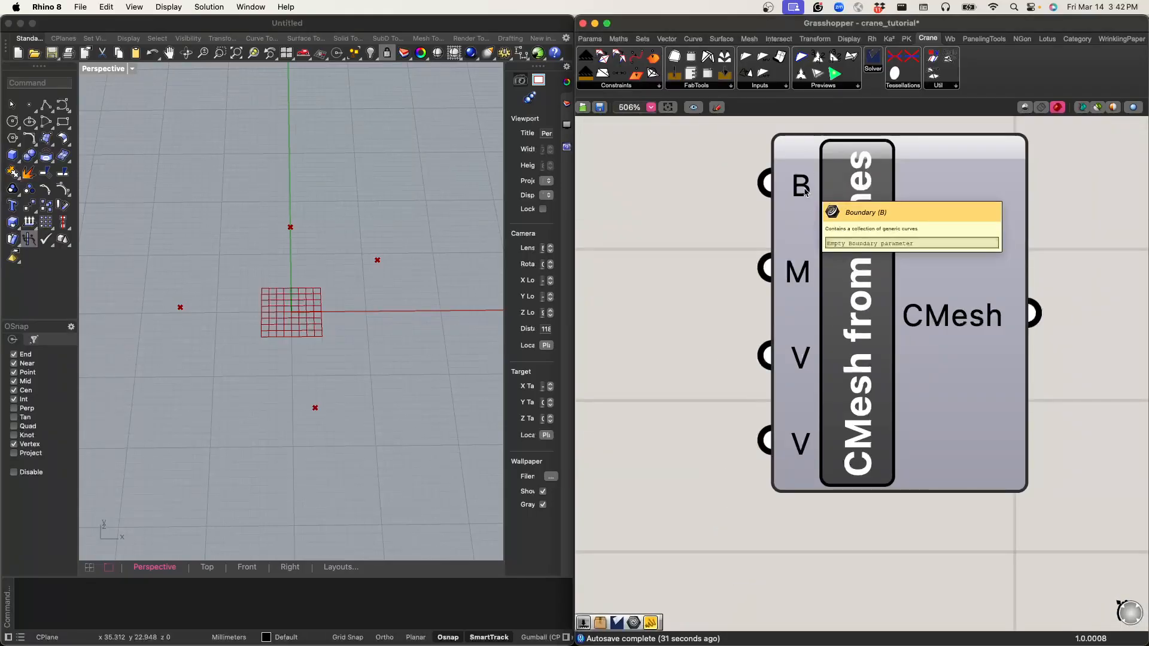
{"action": "mouse_move", "coordinate": [805, 280]}
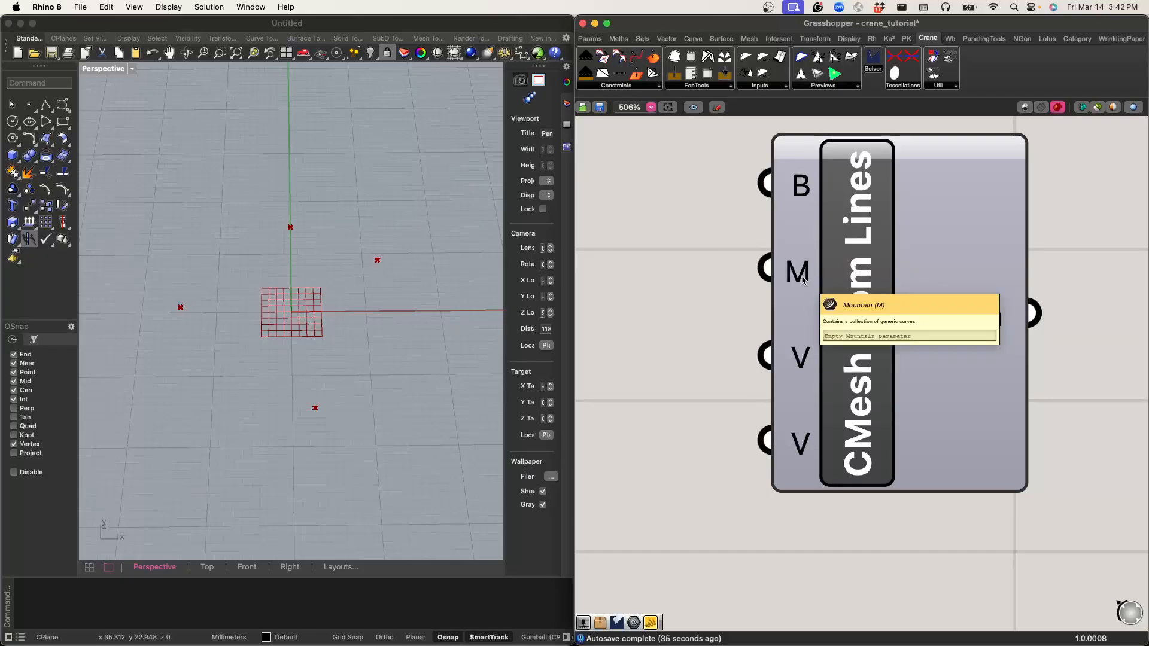
{"action": "mouse_move", "coordinate": [804, 362]}
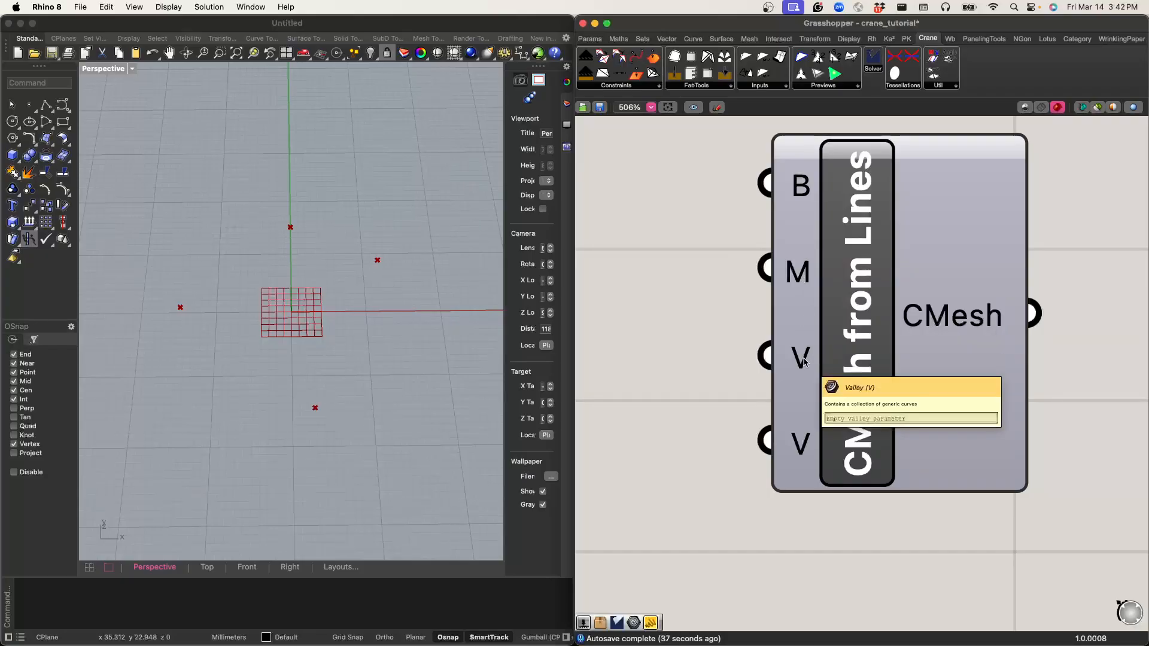
{"action": "mouse_move", "coordinate": [802, 455]}
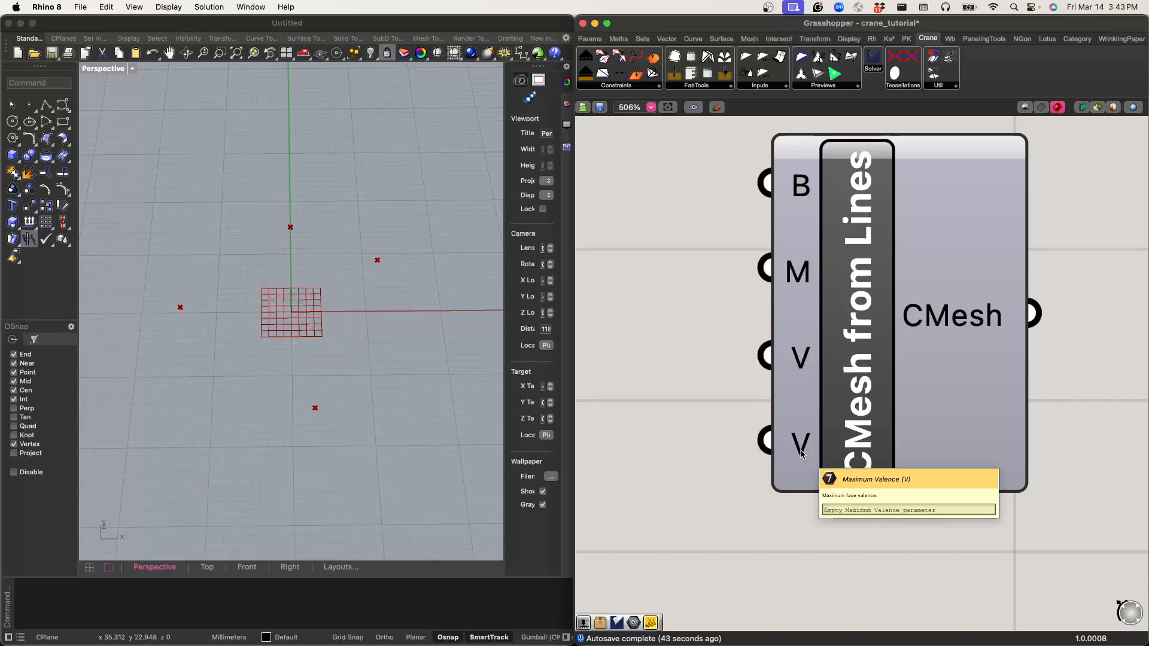
Step: Shift CMesh from Lines farther from the groups and add a Python 3 script component in the gap
{"action": "scroll", "coordinate": [802, 454], "scroll_direction": "down", "scroll_amount": 5}
{"action": "left_click_drag", "start_coordinate": [803, 453], "coordinate": [900, 471]}
{"action": "right_click_drag", "start_coordinate": [685, 478], "coordinate": [774, 313]}
{"action": "double_click", "coordinate": [768, 335]}
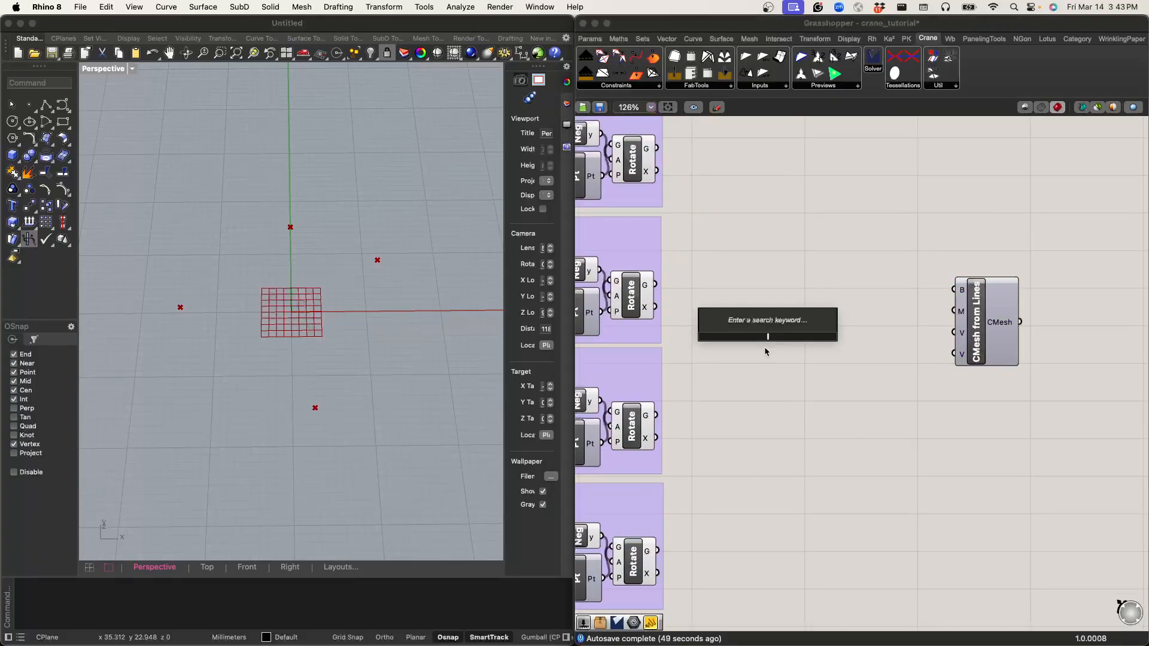
{"action": "type", "text": "py"}
{"action": "key", "text": "Return"}
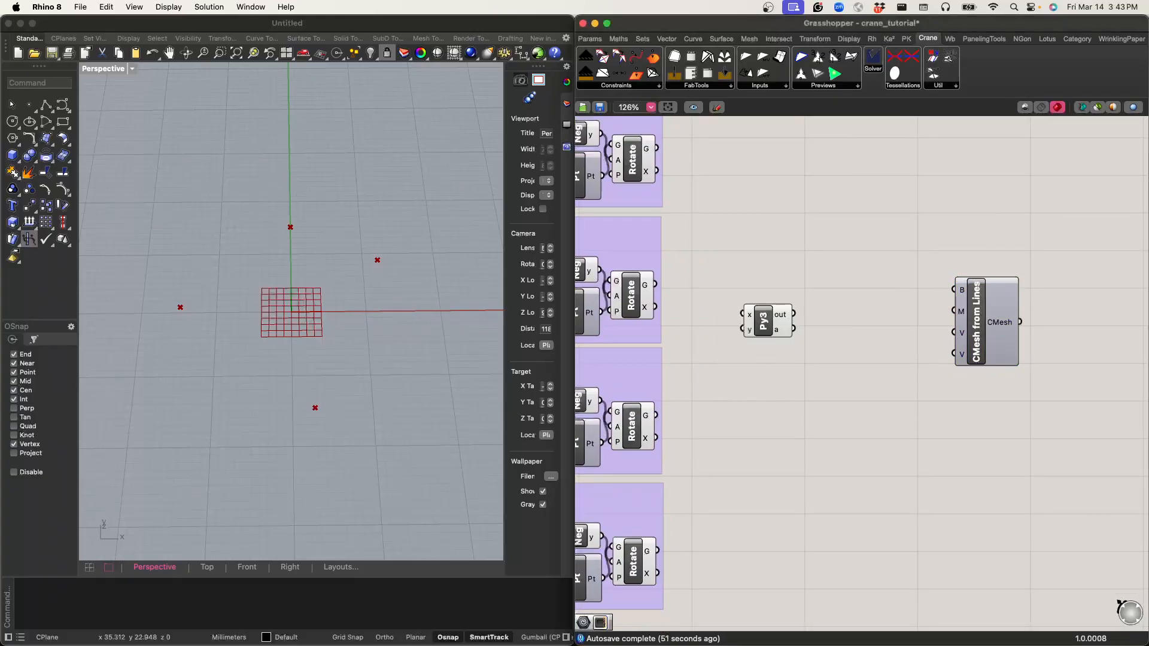
Step: Add two more inputs to the Python 3 script component and rename its first input v1
{"action": "scroll", "coordinate": [774, 345], "scroll_direction": "down", "scroll_amount": 1}
{"action": "scroll", "coordinate": [774, 347], "scroll_direction": "up", "scroll_amount": 10}
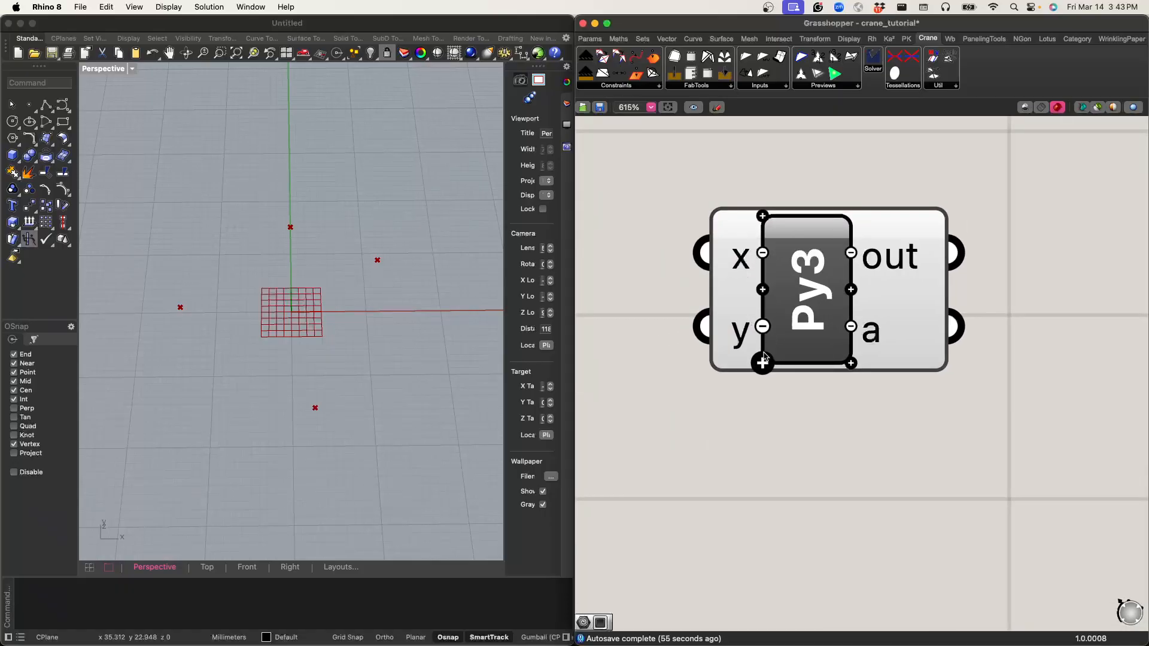
{"action": "left_click", "coordinate": [763, 361]}
{"action": "left_click", "coordinate": [762, 403]}
{"action": "right_click", "coordinate": [744, 187]}
{"action": "type", "text": "v1"}
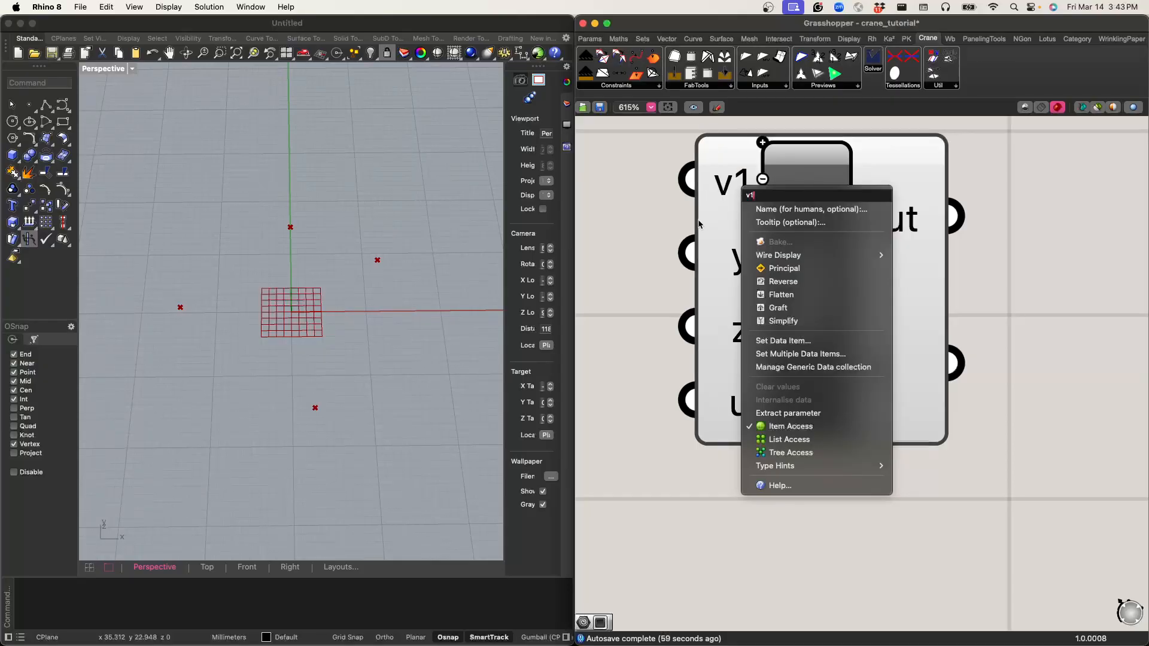
{"action": "key", "text": "Return"}
Step: Rename the script component's remaining three inputs v2, v3 and v4
{"action": "right_click", "coordinate": [743, 260]}
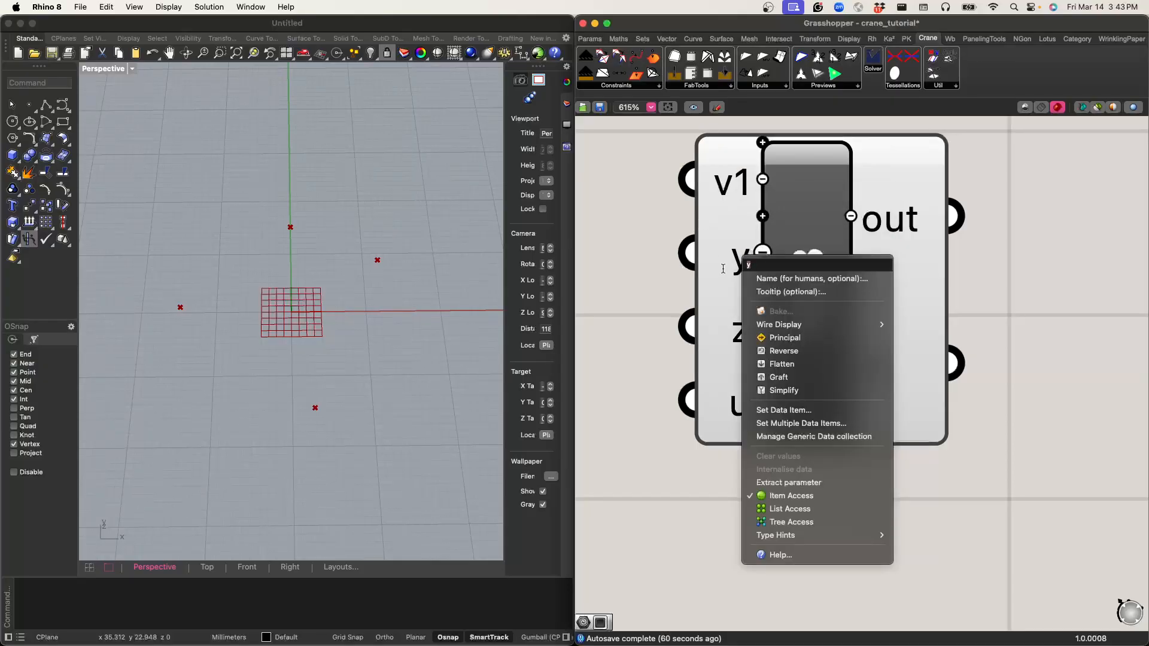
{"action": "type", "text": "v2"}
{"action": "key", "text": "Return"}
{"action": "right_click", "coordinate": [740, 330]}
{"action": "type", "text": "v3"}
{"action": "key", "text": "Return"}
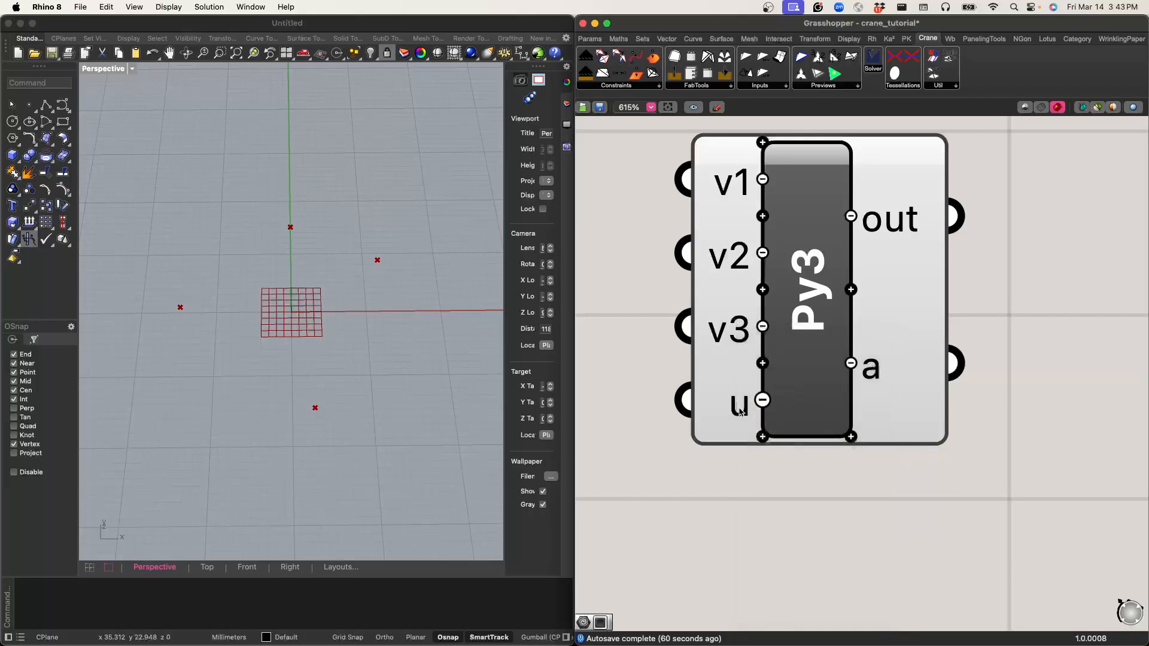
{"action": "right_click", "coordinate": [741, 409]}
{"action": "type", "text": "uv4"}
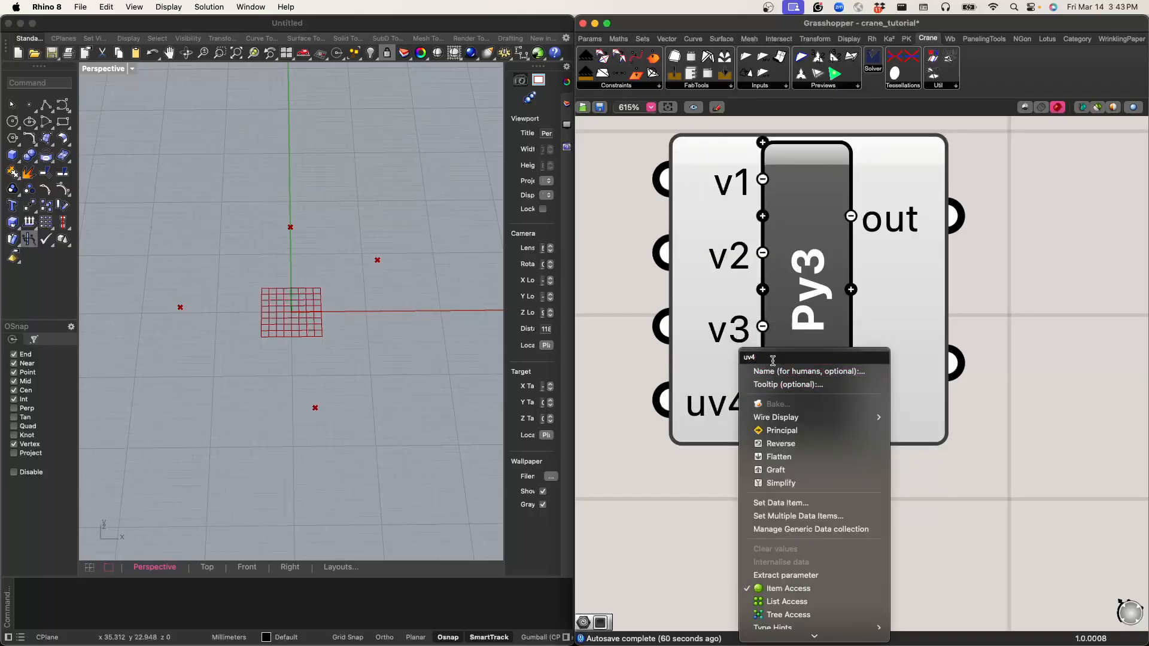
{"action": "key", "text": "BackSpace"}
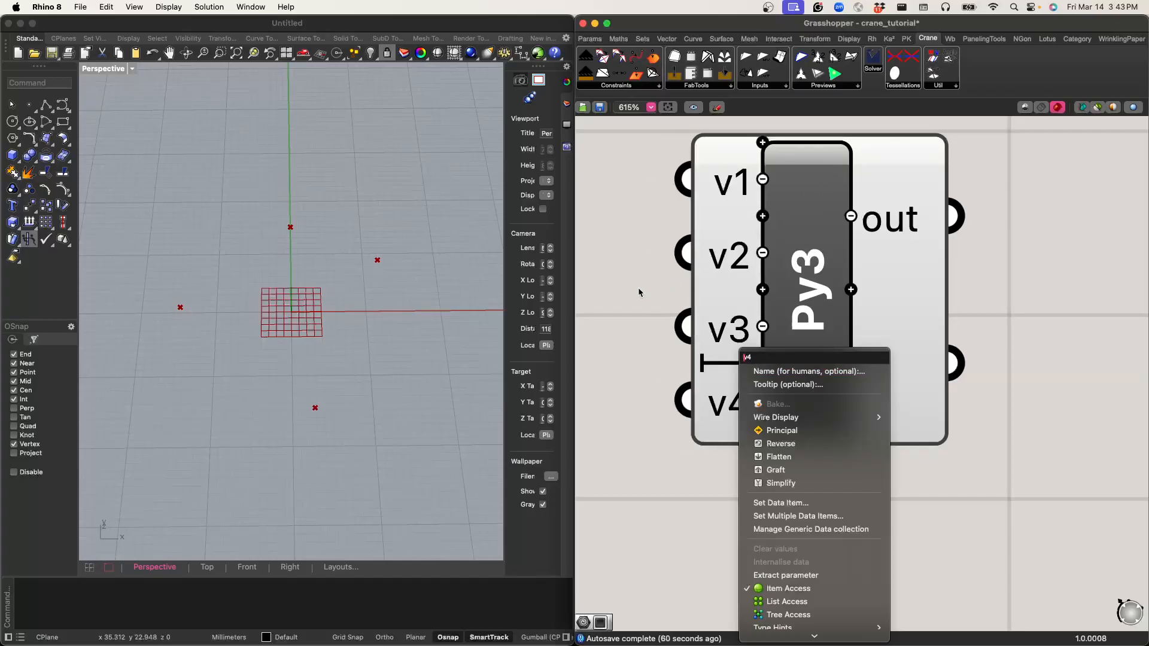
{"action": "key", "text": "Return"}
Step: Set the type hint of the script's v1 input to Point3d
{"action": "right_click", "coordinate": [737, 185]}
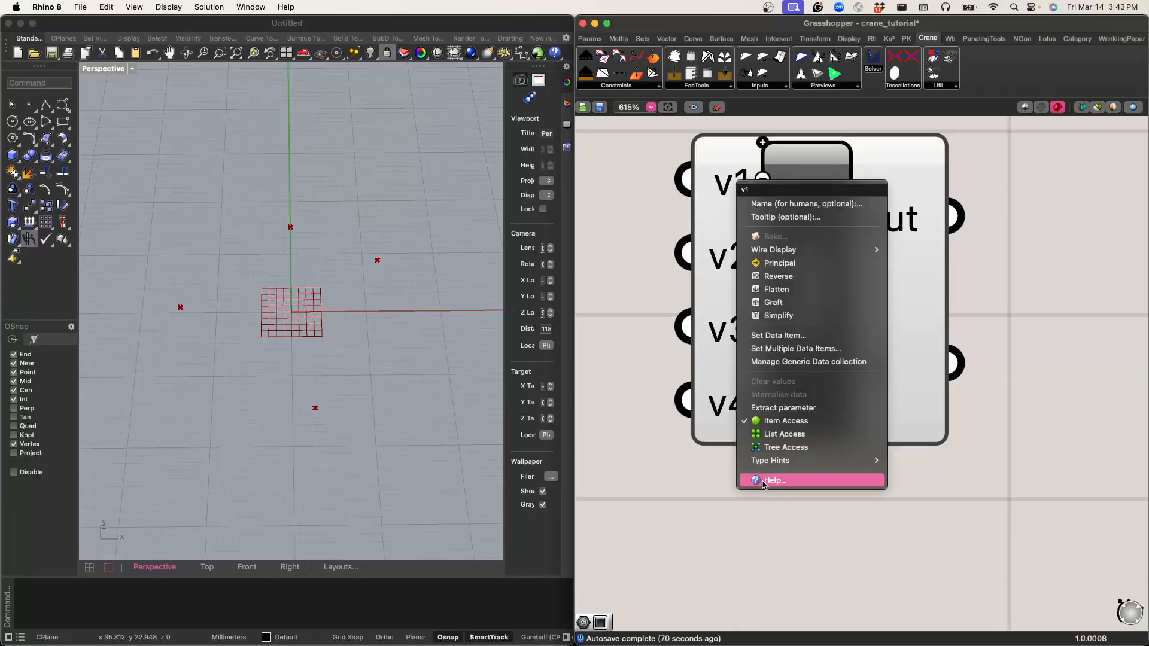
{"action": "mouse_move", "coordinate": [771, 462]}
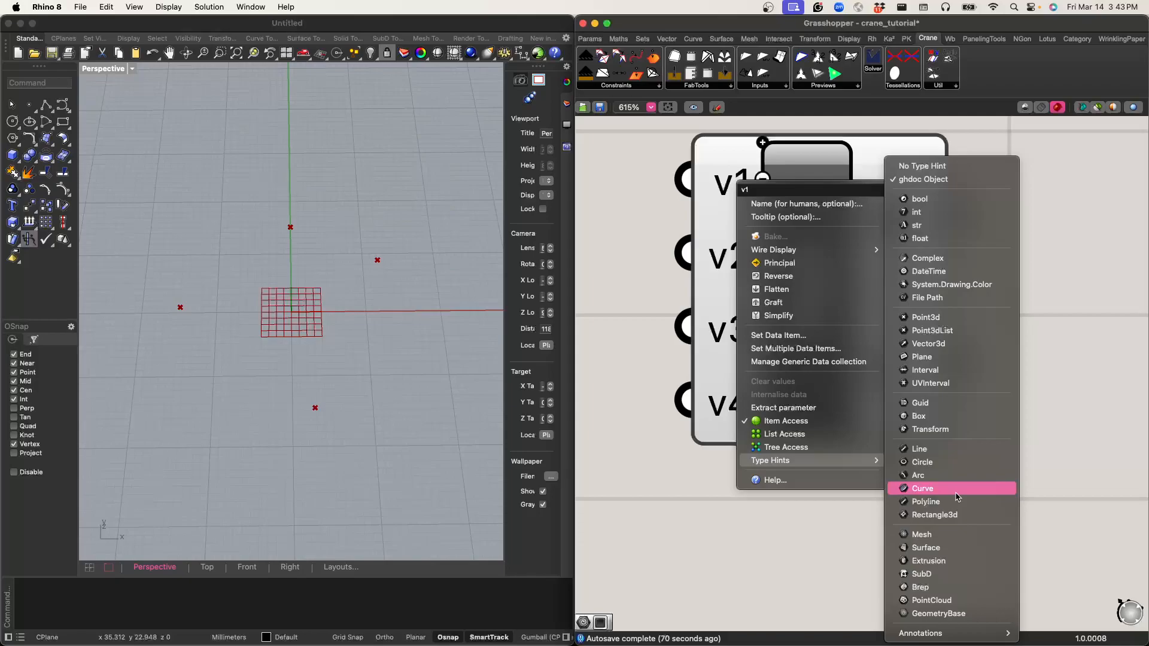
{"action": "left_click", "coordinate": [938, 319]}
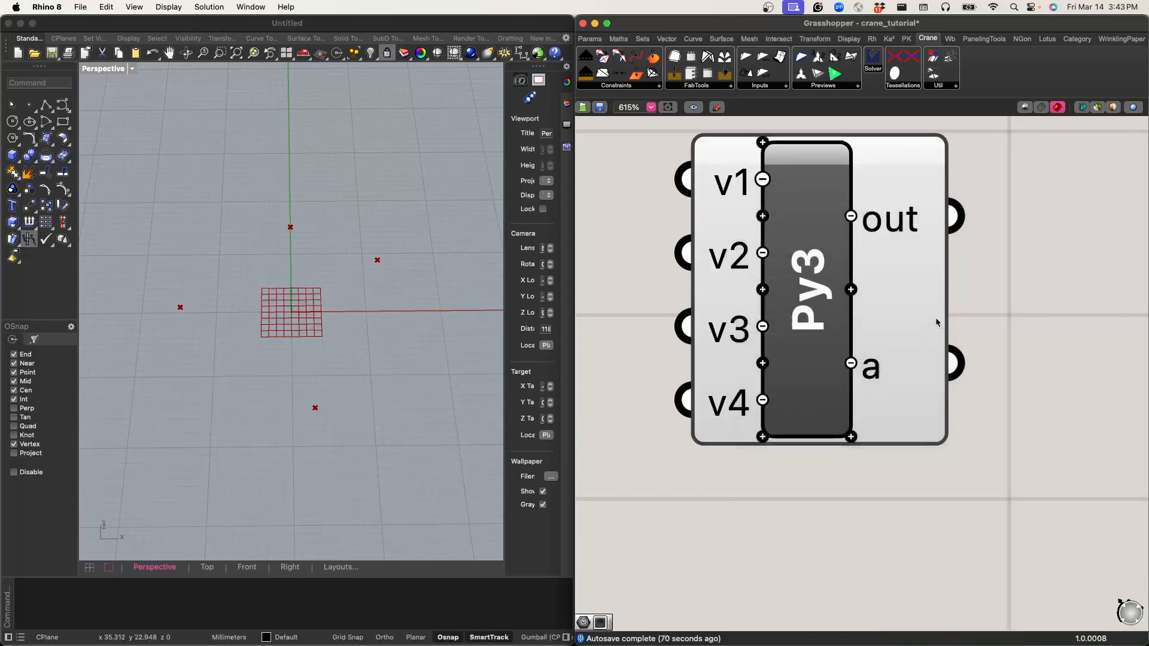
Step: Set the type hint of the script's v2, v3 and v4 inputs to Point3d
{"action": "right_click", "coordinate": [724, 258]}
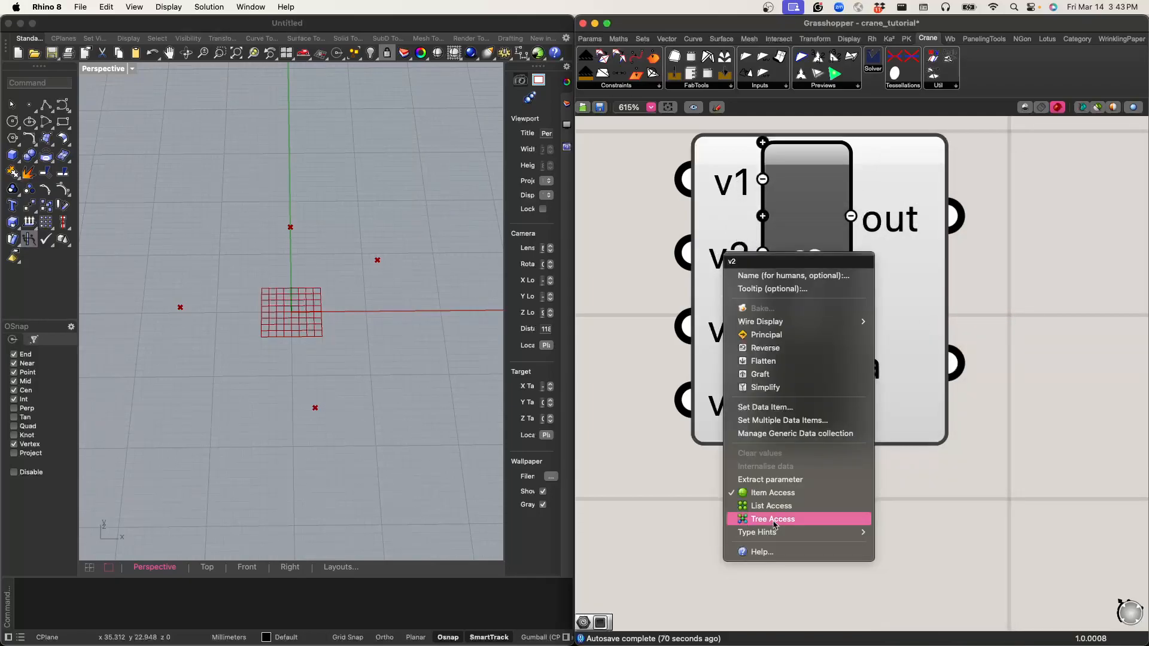
{"action": "mouse_move", "coordinate": [774, 533]}
{"action": "left_click", "coordinate": [916, 320]}
{"action": "right_click", "coordinate": [732, 329]}
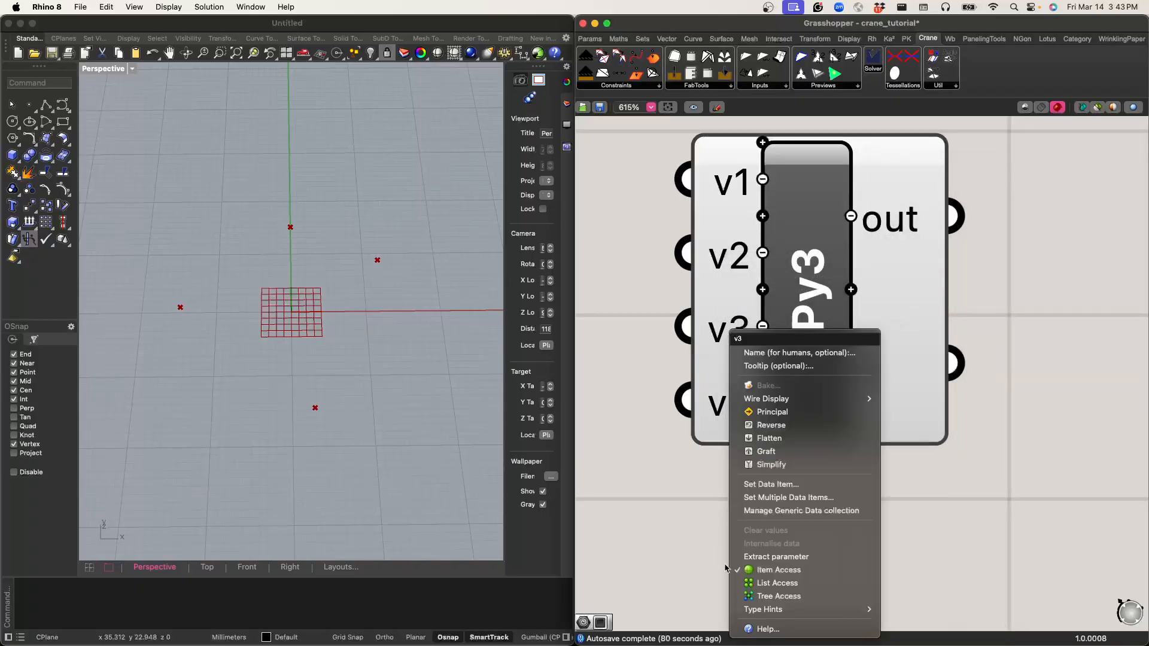
{"action": "mouse_move", "coordinate": [779, 610]}
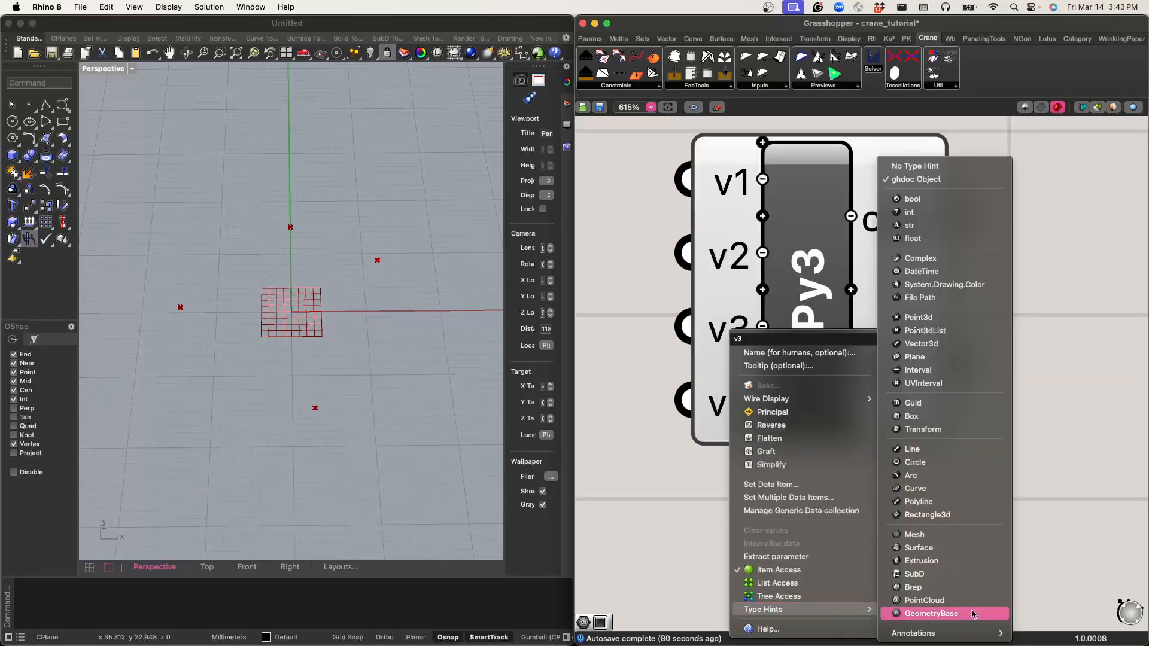
{"action": "left_click", "coordinate": [916, 320]}
{"action": "right_click", "coordinate": [734, 402]}
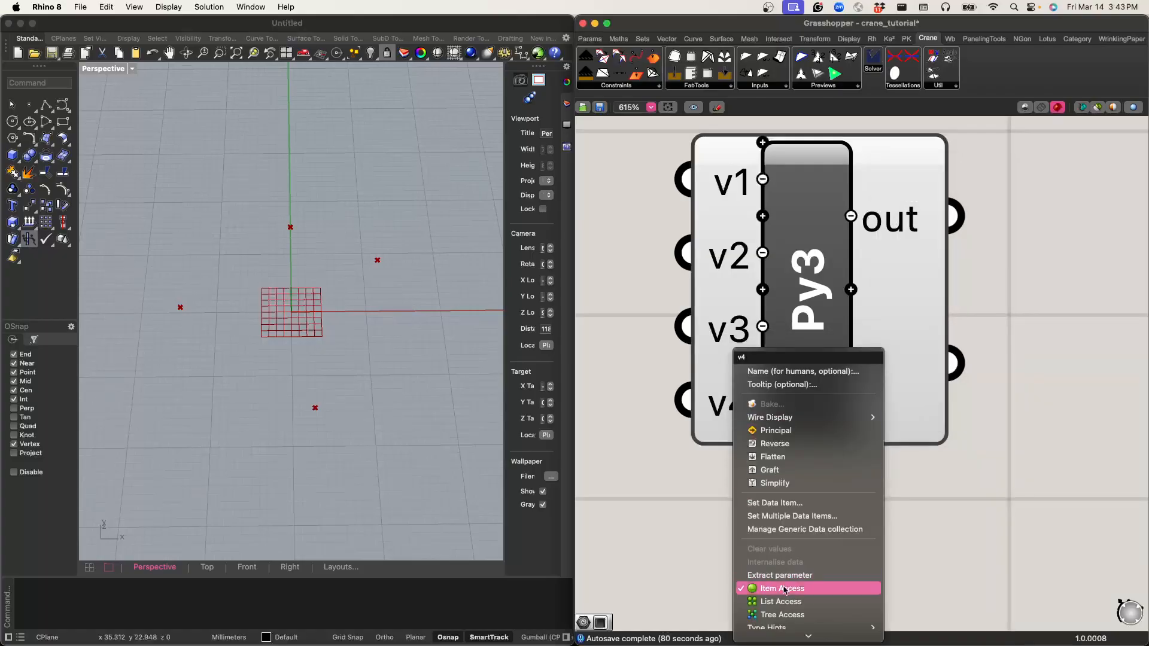
{"action": "mouse_move", "coordinate": [779, 614]}
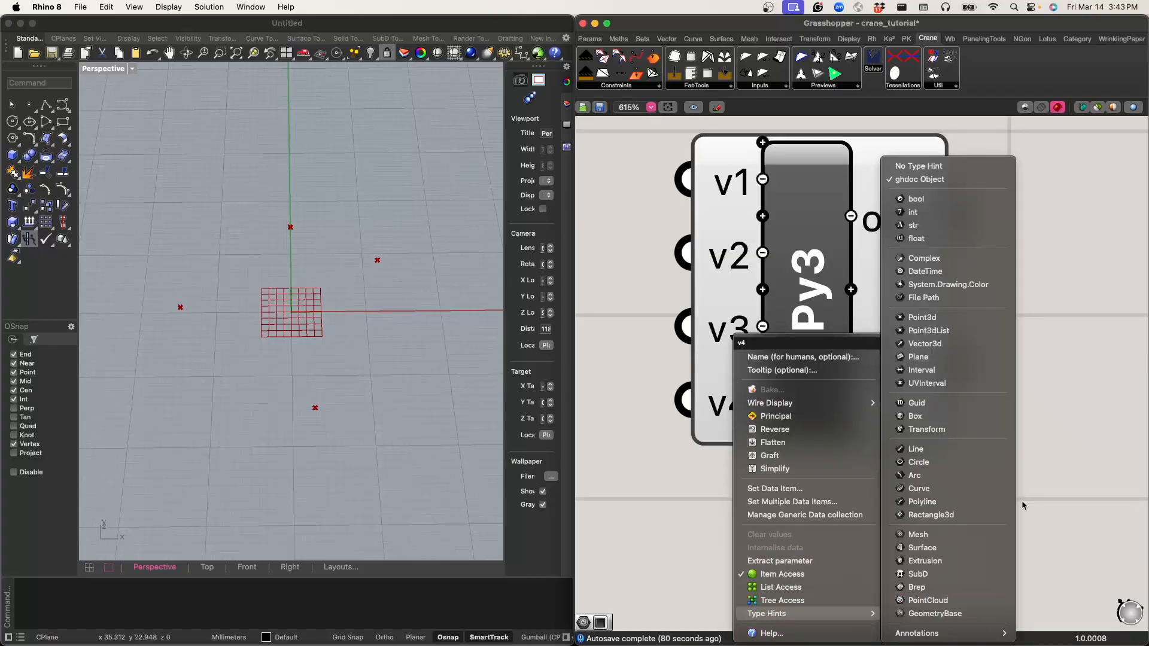
{"action": "left_click", "coordinate": [963, 320]}
Step: Wire the G outputs of the four Rotate components, in order, into the script's v1, v2, v3 and v4 inputs
{"action": "scroll", "coordinate": [812, 453], "scroll_direction": "down", "scroll_amount": 8}
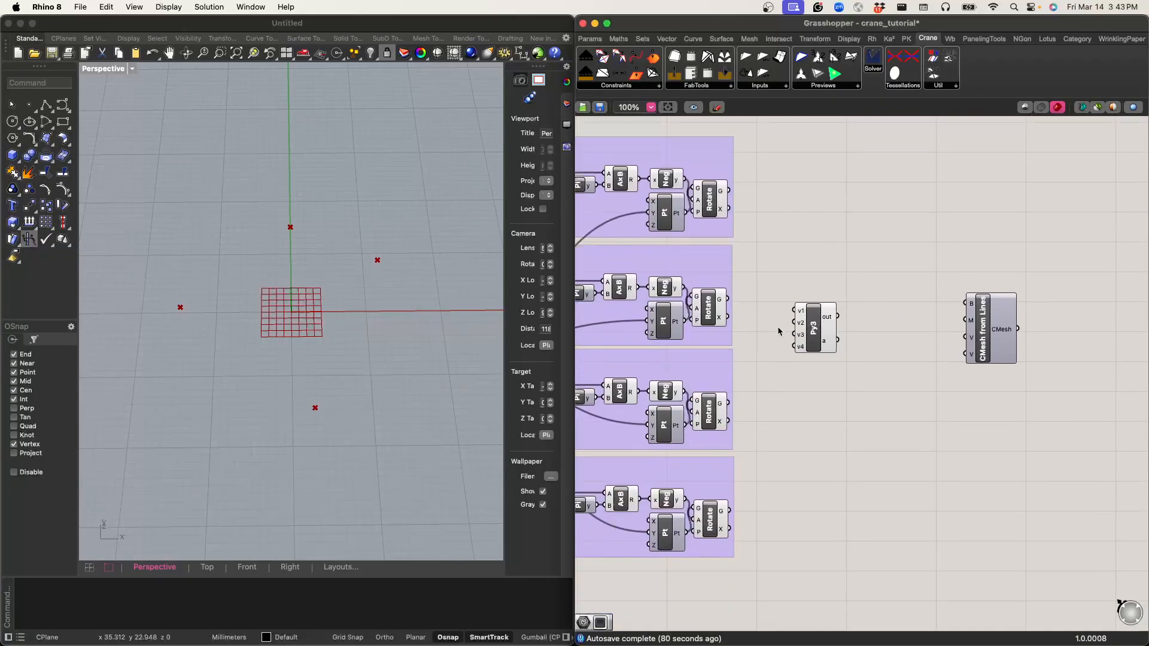
{"action": "left_click", "coordinate": [712, 198]}
{"action": "left_click_drag", "start_coordinate": [729, 191], "coordinate": [795, 323]}
{"action": "left_click_drag", "start_coordinate": [729, 402], "coordinate": [794, 335]}
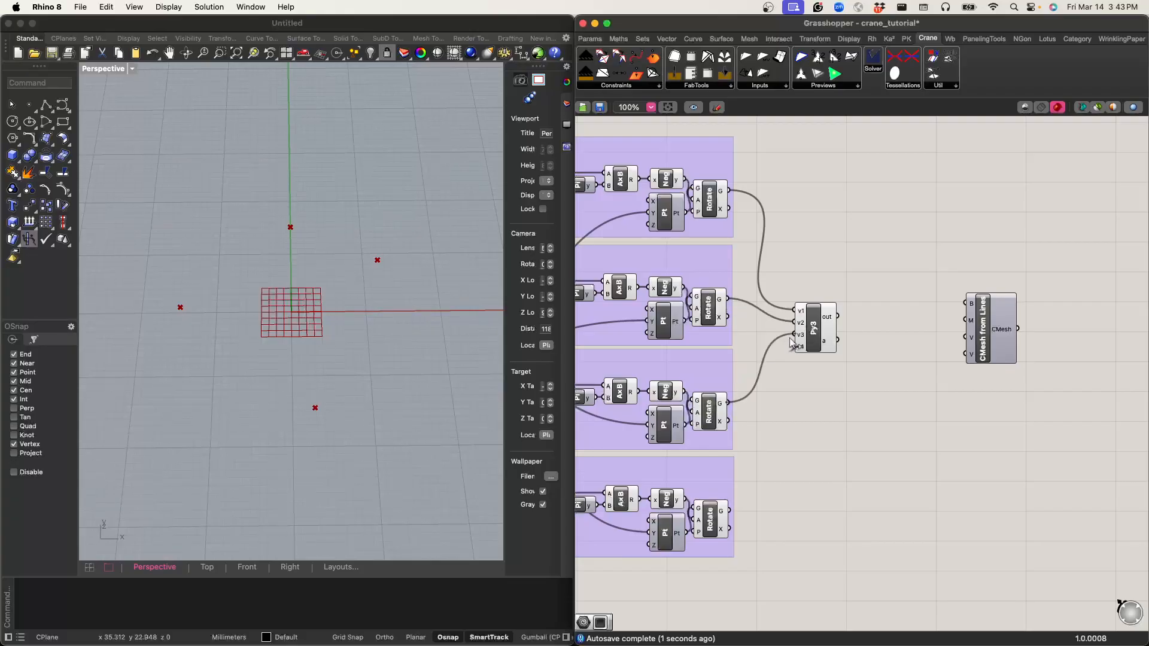
{"action": "left_click_drag", "start_coordinate": [730, 510], "coordinate": [794, 346]}
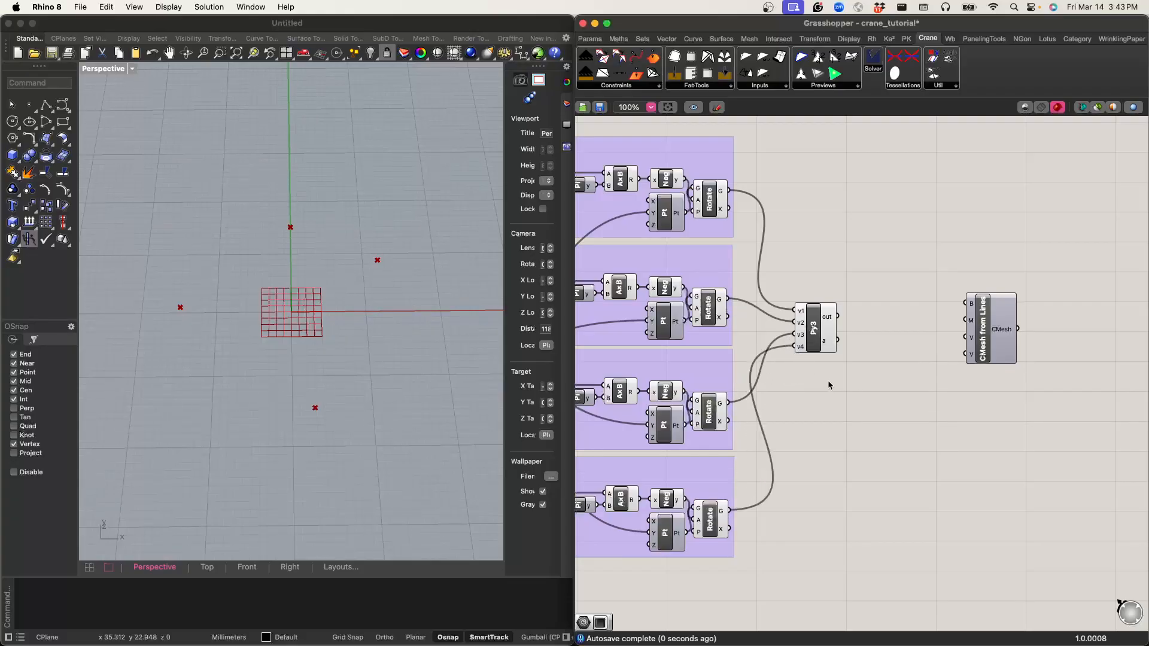
Step: Add a Panel and place it above the Python 3 script component
{"action": "scroll", "coordinate": [796, 341], "scroll_direction": "up", "scroll_amount": 3}
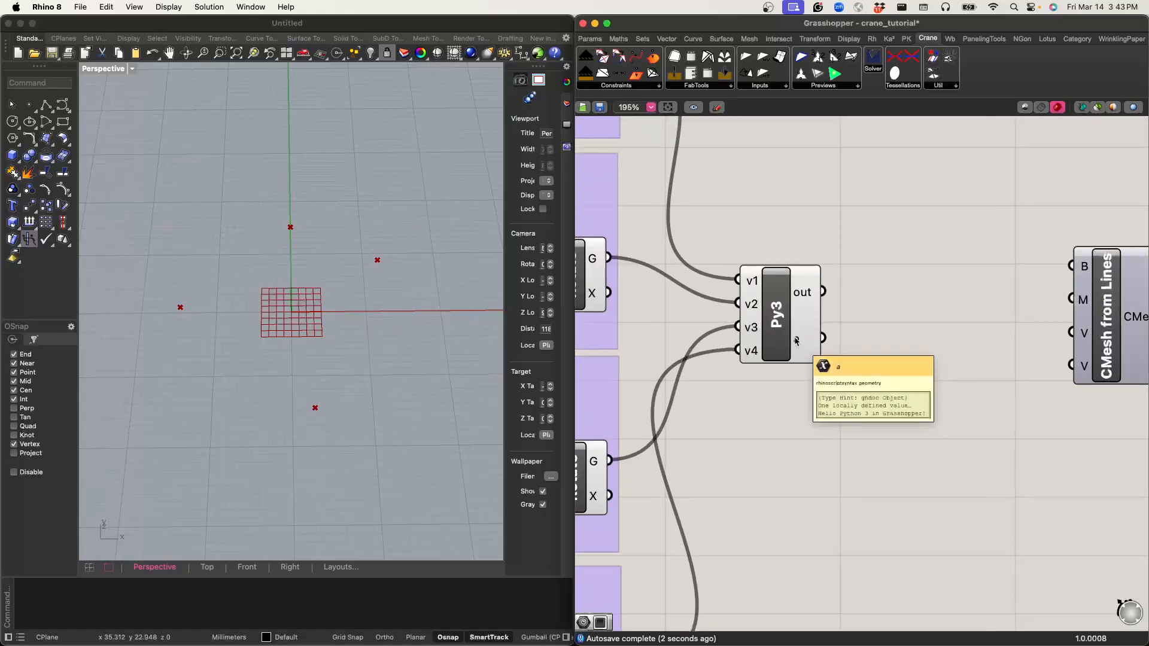
{"action": "scroll", "coordinate": [796, 341], "scroll_direction": "up", "scroll_amount": 3}
{"action": "scroll", "coordinate": [742, 231], "scroll_direction": "down", "scroll_amount": 3}
{"action": "right_click_drag", "start_coordinate": [781, 181], "coordinate": [795, 299]}
{"action": "double_click", "coordinate": [795, 299]}
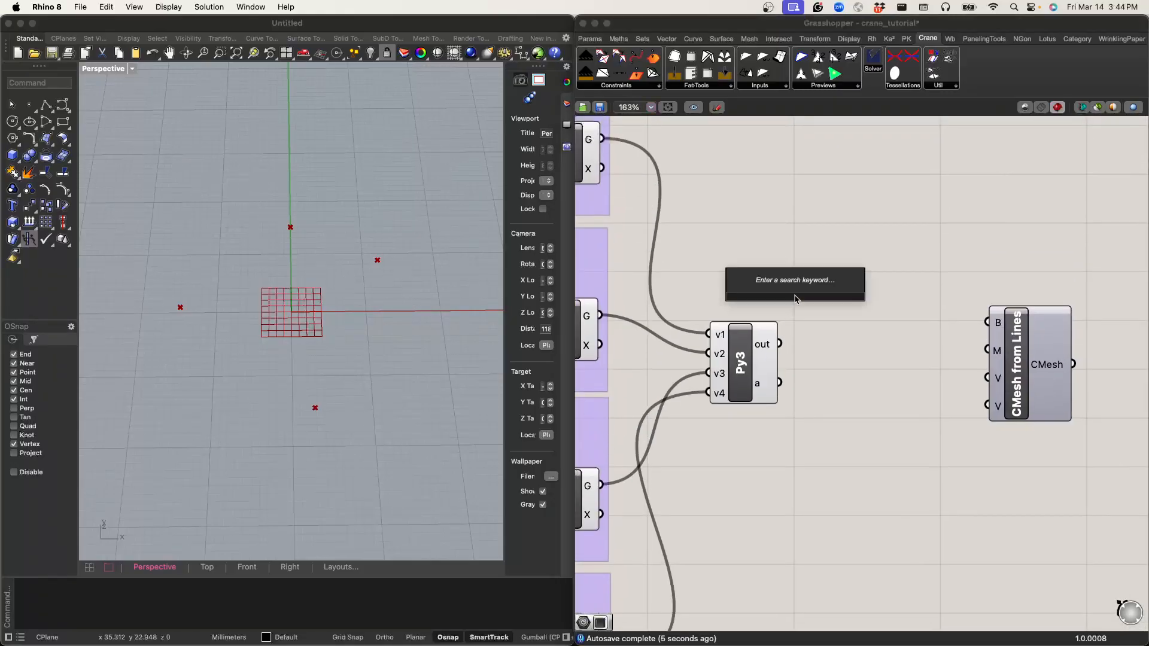
{"action": "type", "text": "panel"}
{"action": "key", "text": "Return"}
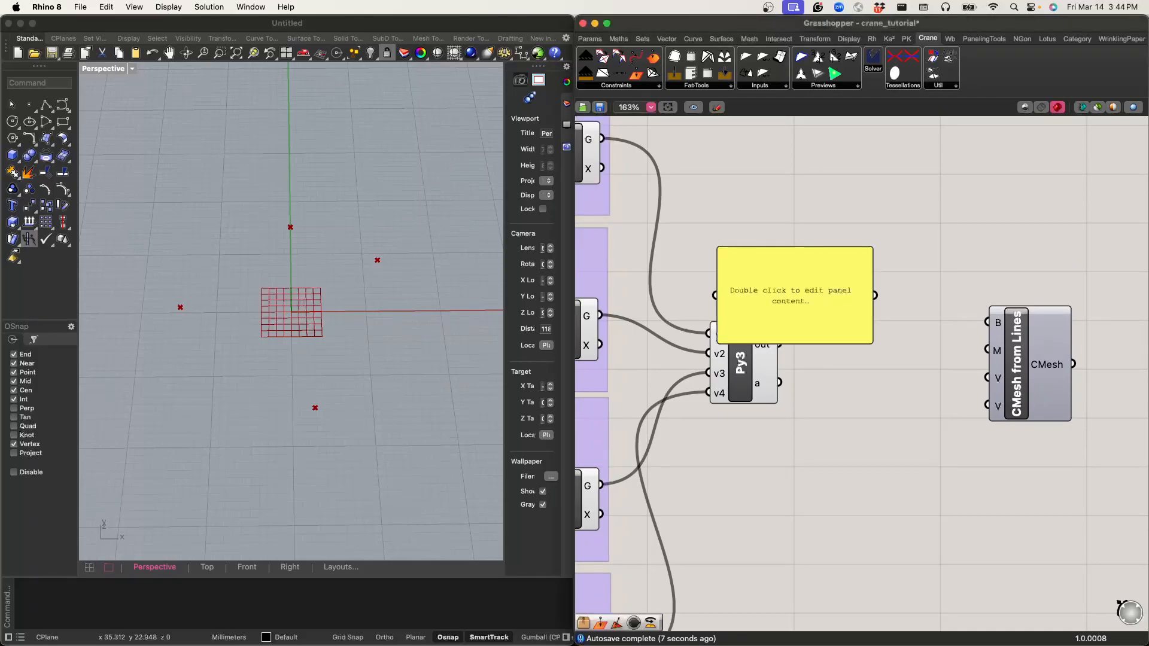
{"action": "left_click_drag", "start_coordinate": [777, 271], "coordinate": [873, 158]}
Step: Connect the script's out output to the panel and make the panel taller
{"action": "left_click_drag", "start_coordinate": [780, 343], "coordinate": [800, 183]}
{"action": "left_click", "coordinate": [841, 245]}
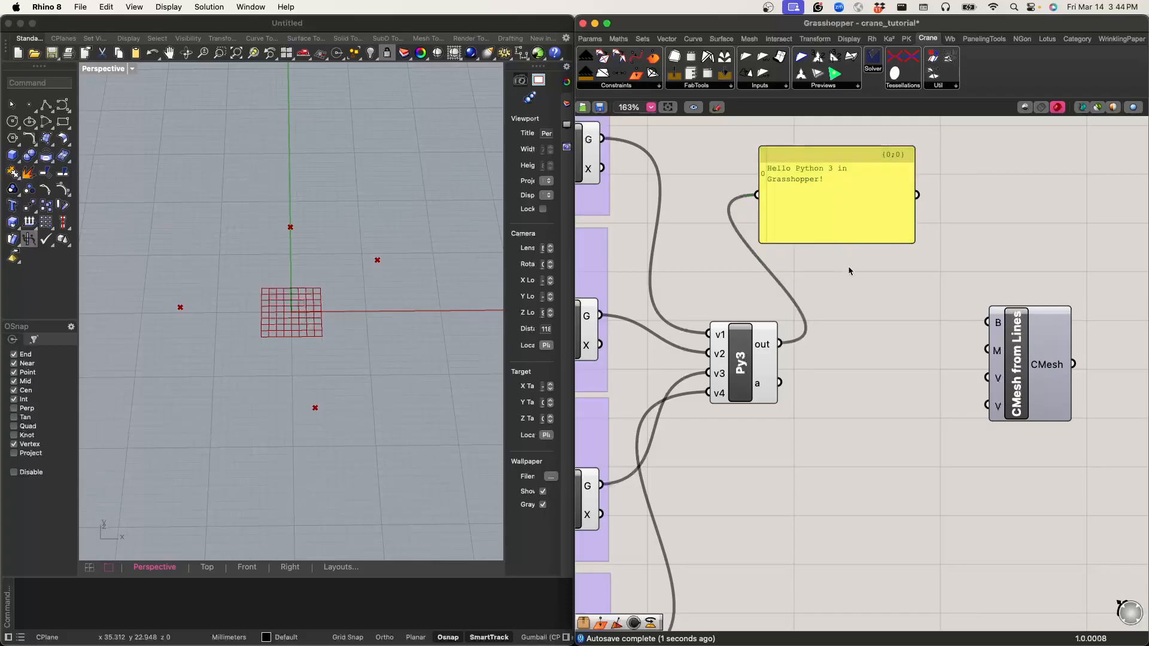
{"action": "left_click_drag", "start_coordinate": [841, 243], "coordinate": [841, 322]}
{"action": "right_click_drag", "start_coordinate": [825, 358], "coordinate": [850, 324]}
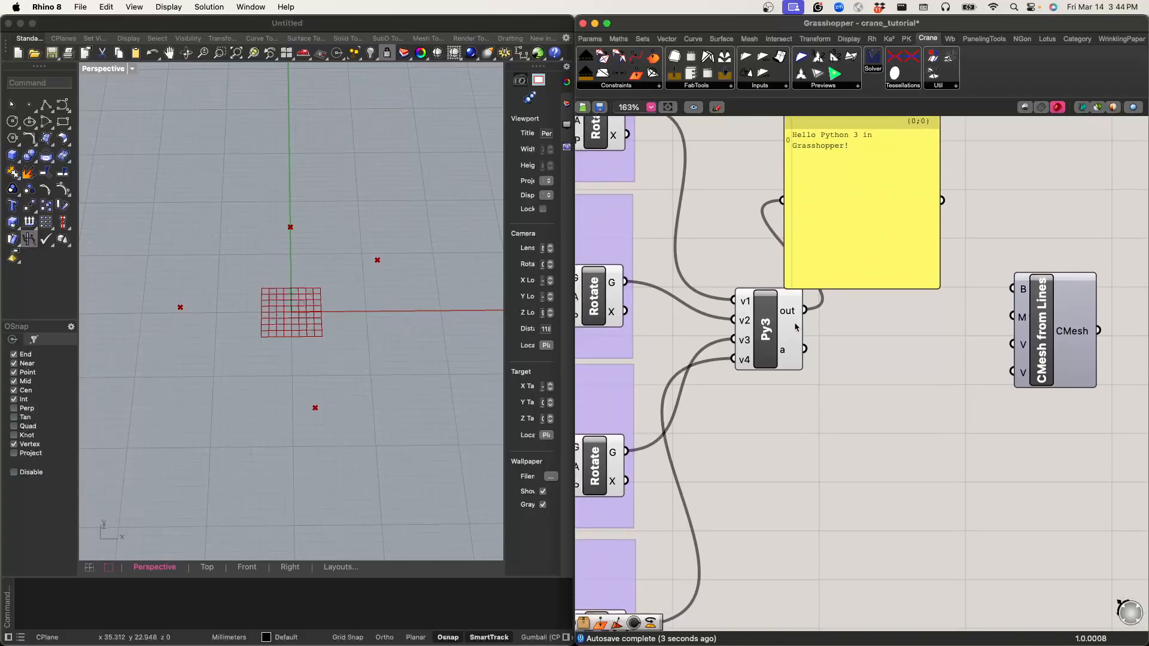
Step: Add three more outputs below output a on the Python 3 script component
{"action": "scroll", "coordinate": [783, 355], "scroll_direction": "up", "scroll_amount": 8}
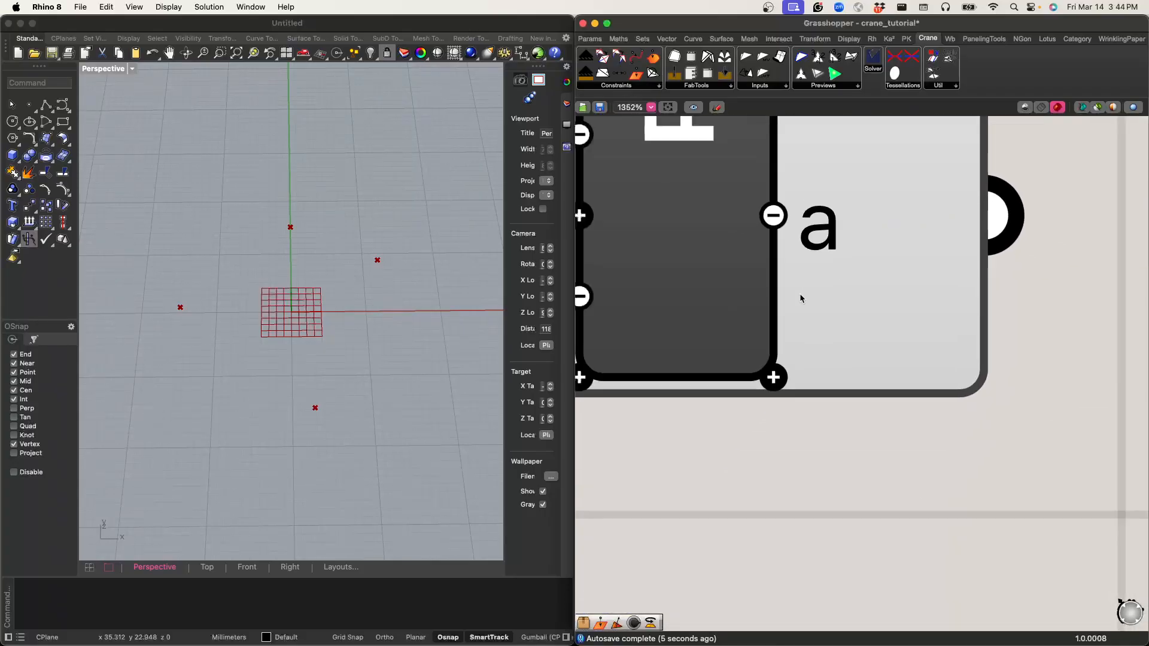
{"action": "left_click", "coordinate": [781, 353]}
{"action": "left_click", "coordinate": [781, 353]}
{"action": "right_click_drag", "start_coordinate": [835, 376], "coordinate": [836, 529]}
{"action": "left_click", "coordinate": [796, 461]}
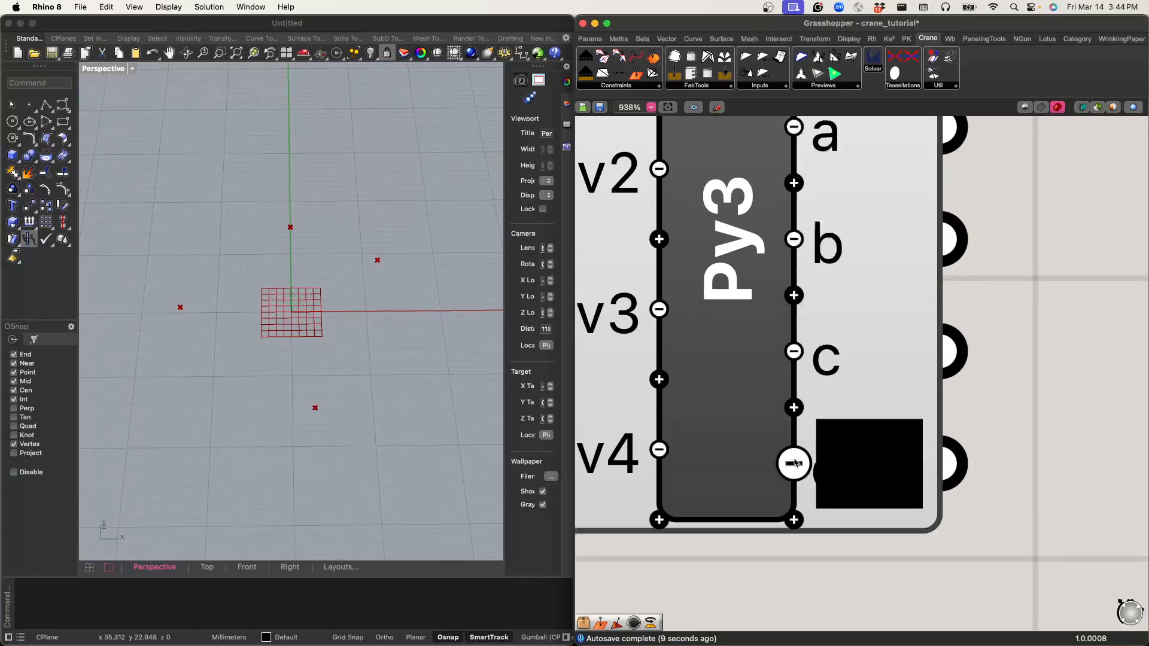
{"action": "right_click_drag", "start_coordinate": [946, 227], "coordinate": [981, 287]}
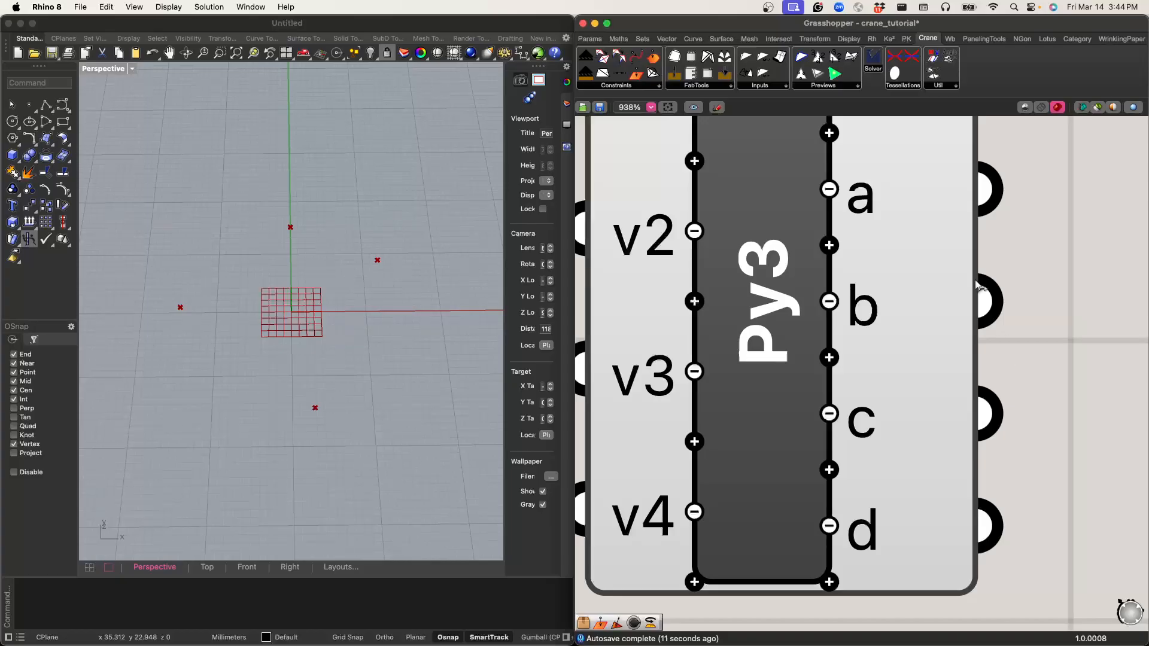
Step: Rename the script's outputs a and b as B and M
{"action": "right_click", "coordinate": [871, 199]}
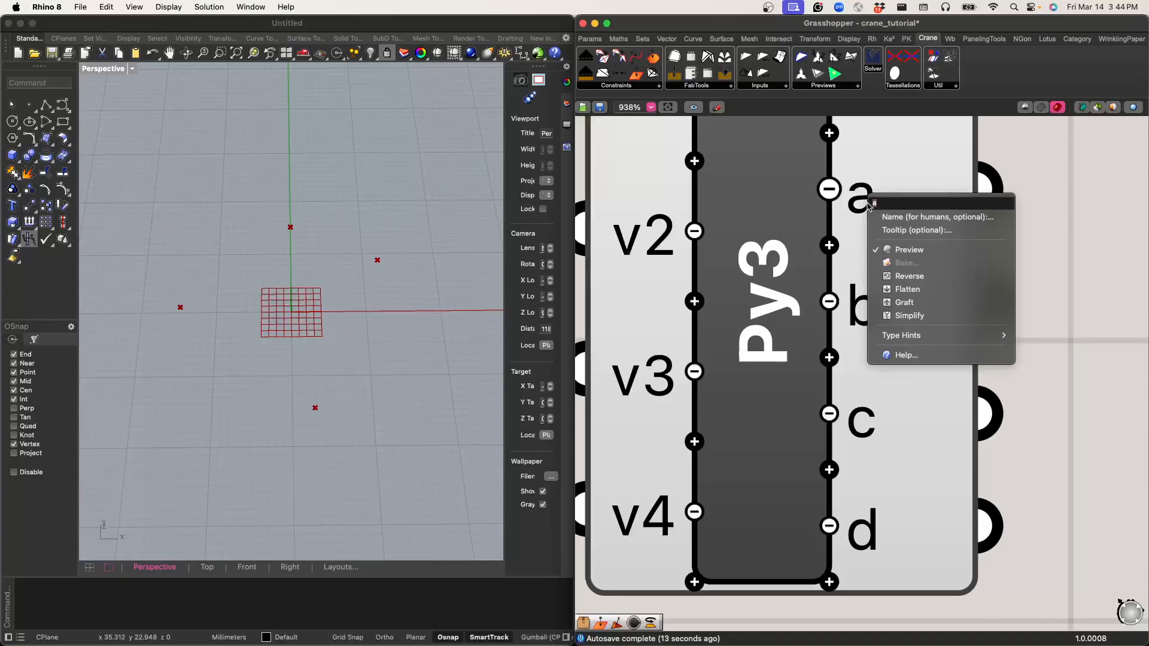
{"action": "type", "text": "B"}
{"action": "key", "text": "Return"}
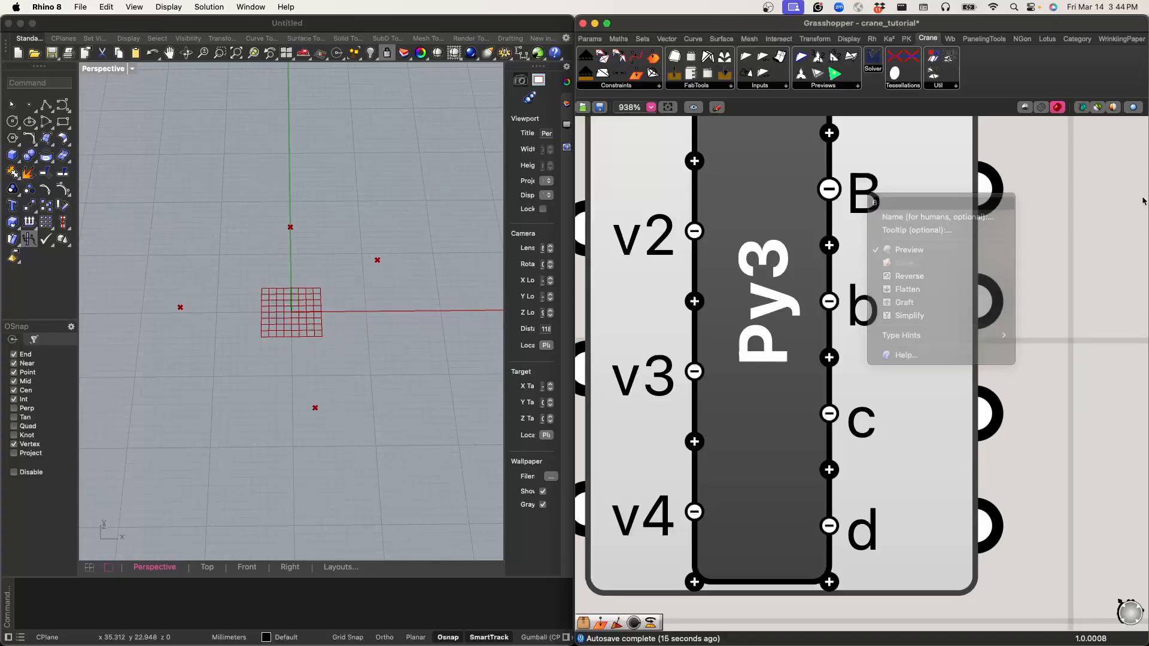
{"action": "right_click", "coordinate": [855, 316]}
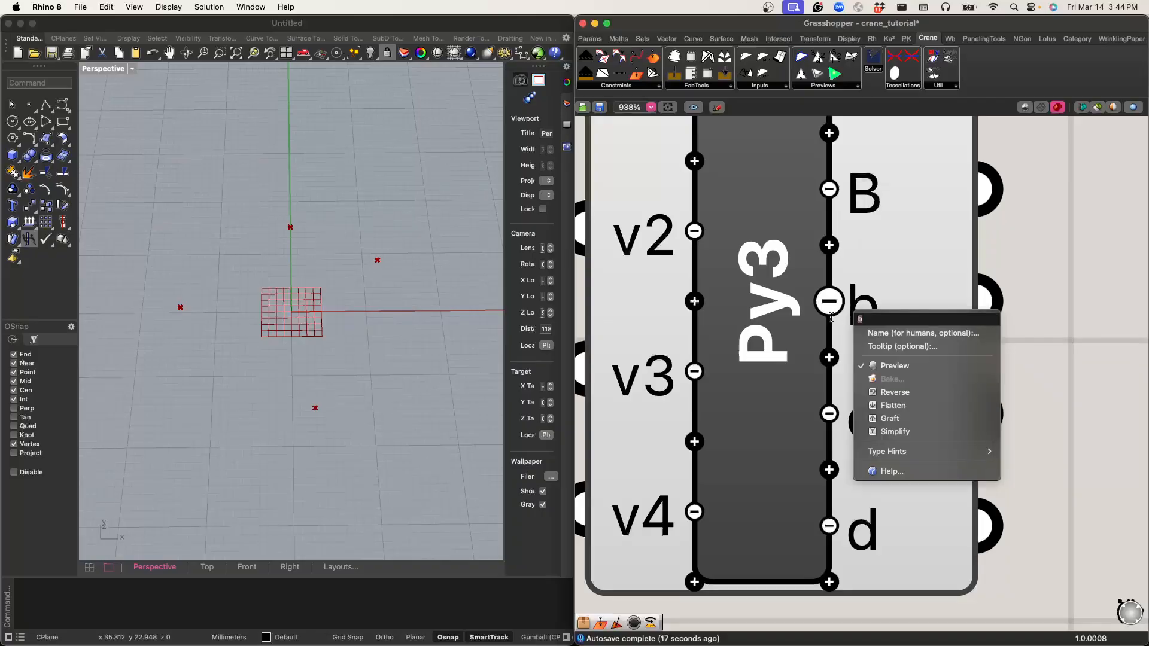
{"action": "type", "text": "M"}
{"action": "key", "text": "Return"}
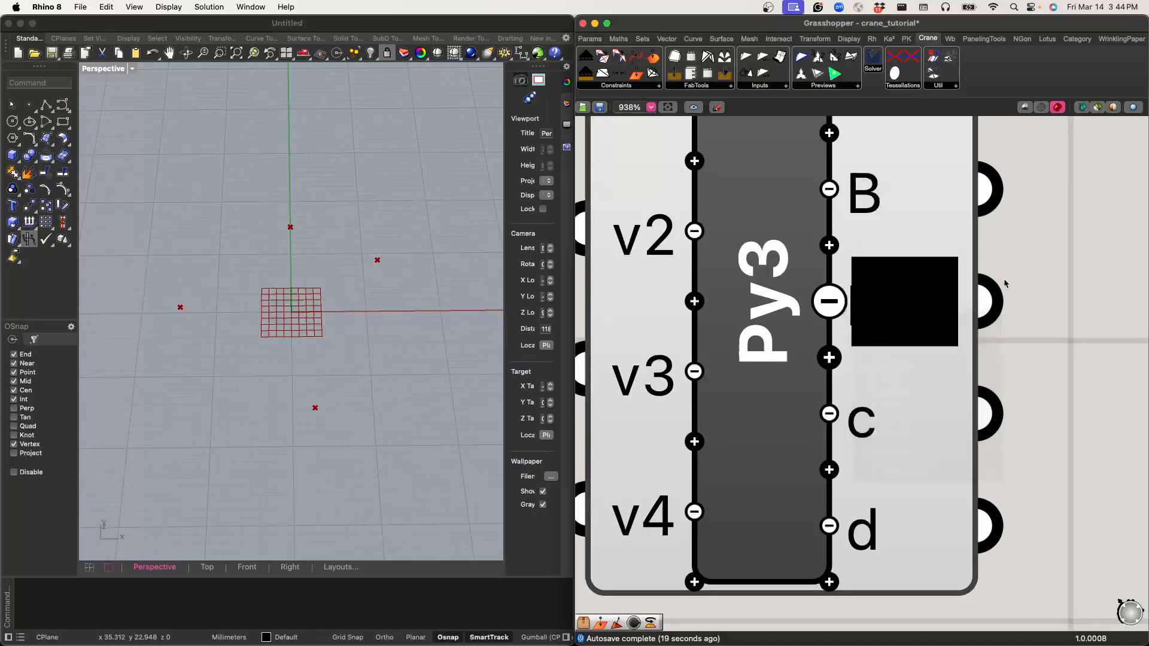
Step: Rename the script's remaining outputs c and d as V and Valence
{"action": "right_click", "coordinate": [865, 415]}
{"action": "type", "text": "V"}
{"action": "right_click_drag", "start_coordinate": [1025, 335], "coordinate": [1018, 302]}
{"action": "right_click", "coordinate": [1004, 180]}
{"action": "right_click", "coordinate": [854, 502]}
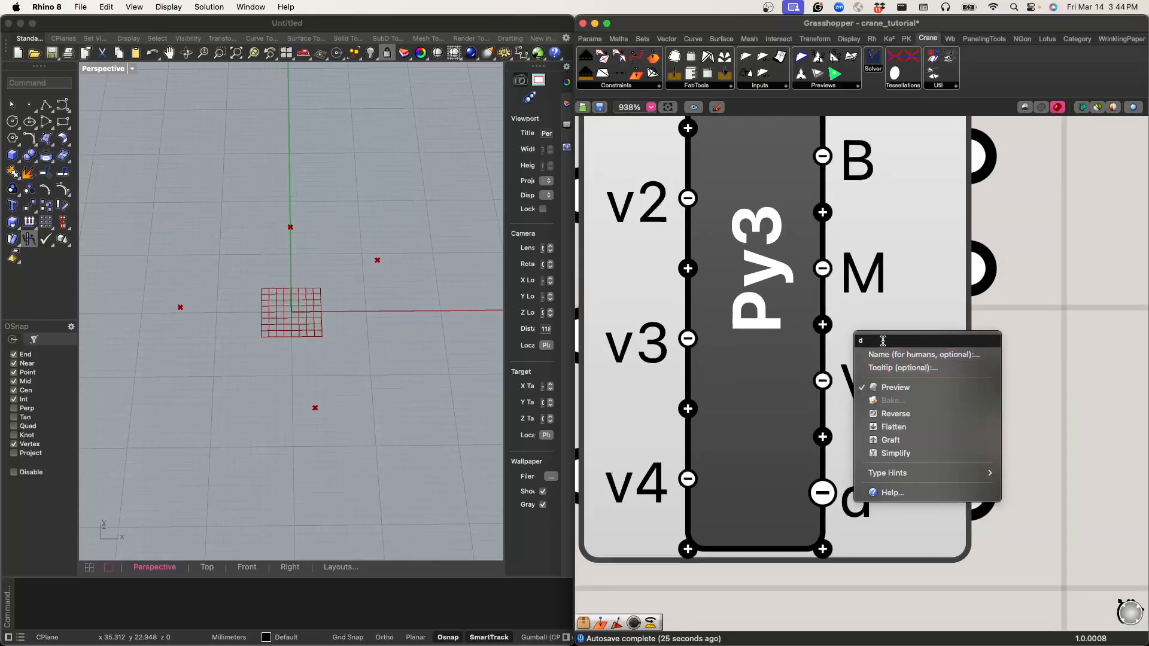
{"action": "type", "text": "Valence"}
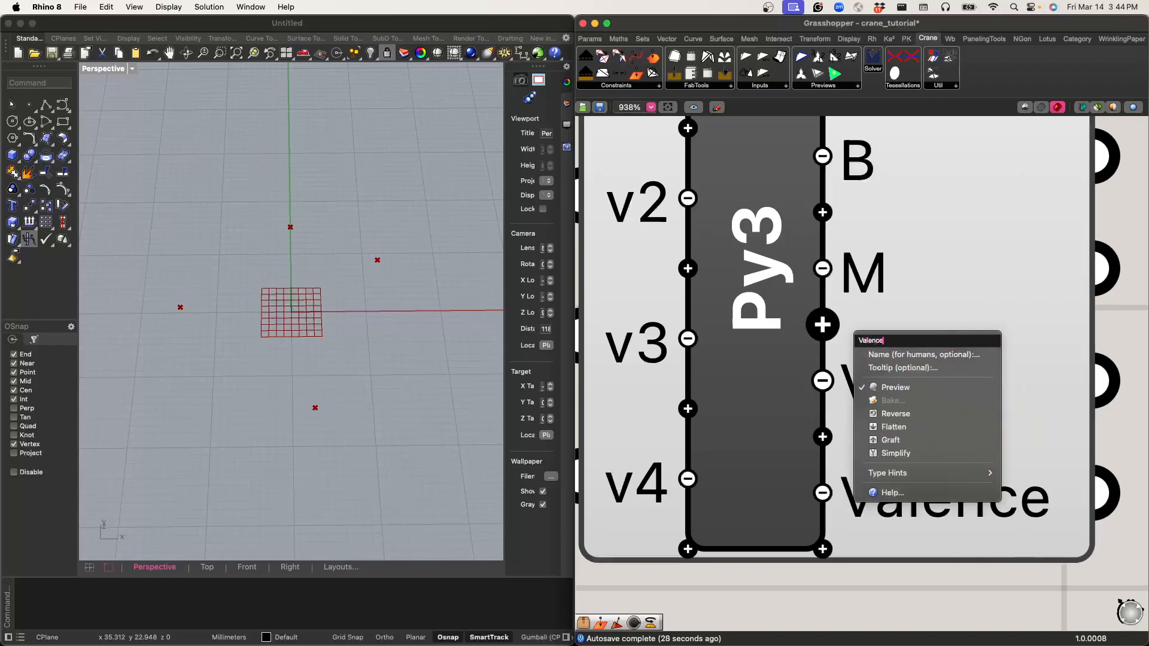
{"action": "key", "text": "Return"}
{"action": "scroll", "coordinate": [897, 389], "scroll_direction": "down", "scroll_amount": 7}
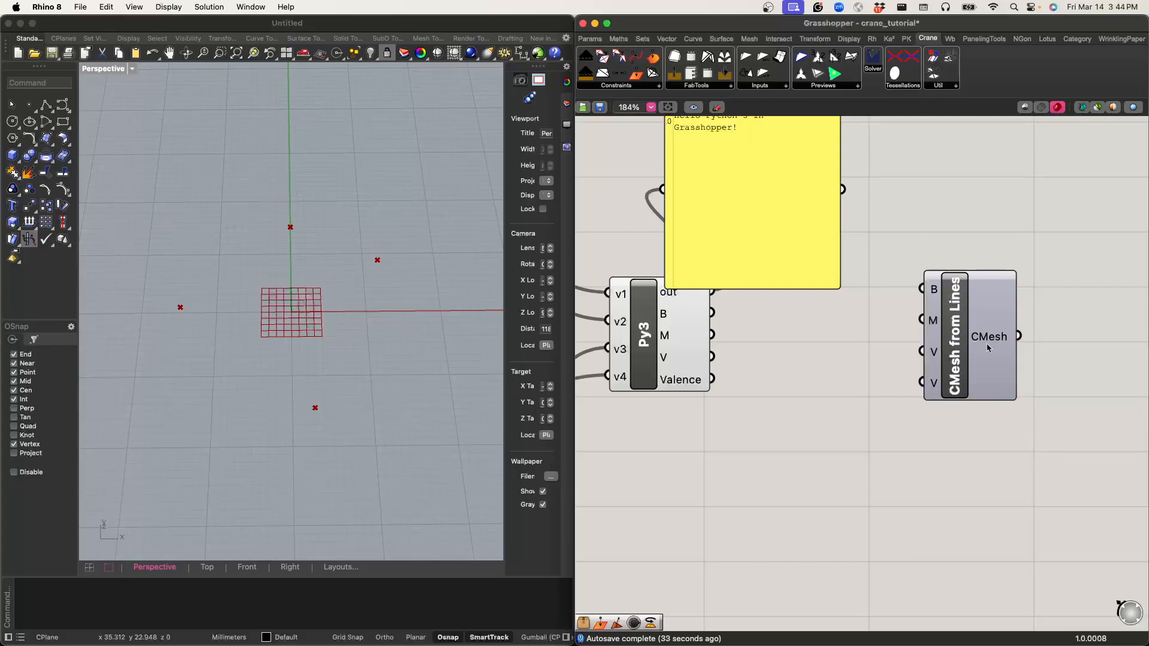
Step: Move CMesh from Lines closer to the script component and shift the panel clear of the script component
{"action": "left_click_drag", "start_coordinate": [956, 326], "coordinate": [883, 336]}
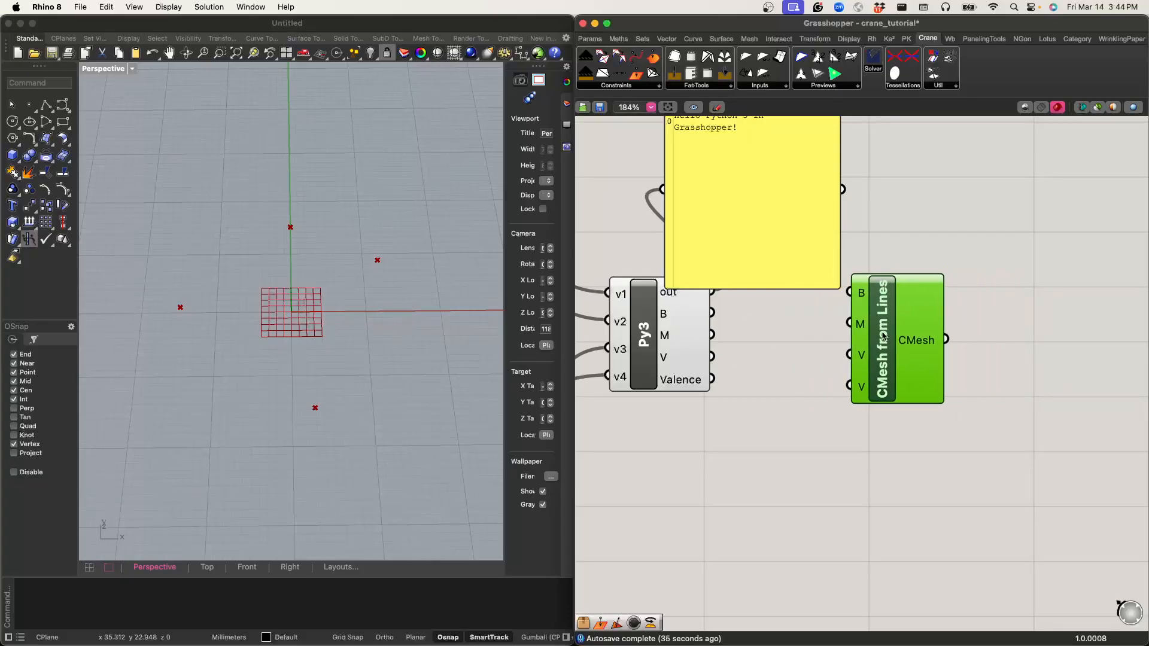
{"action": "scroll", "coordinate": [741, 340], "scroll_direction": "down", "scroll_amount": 4}
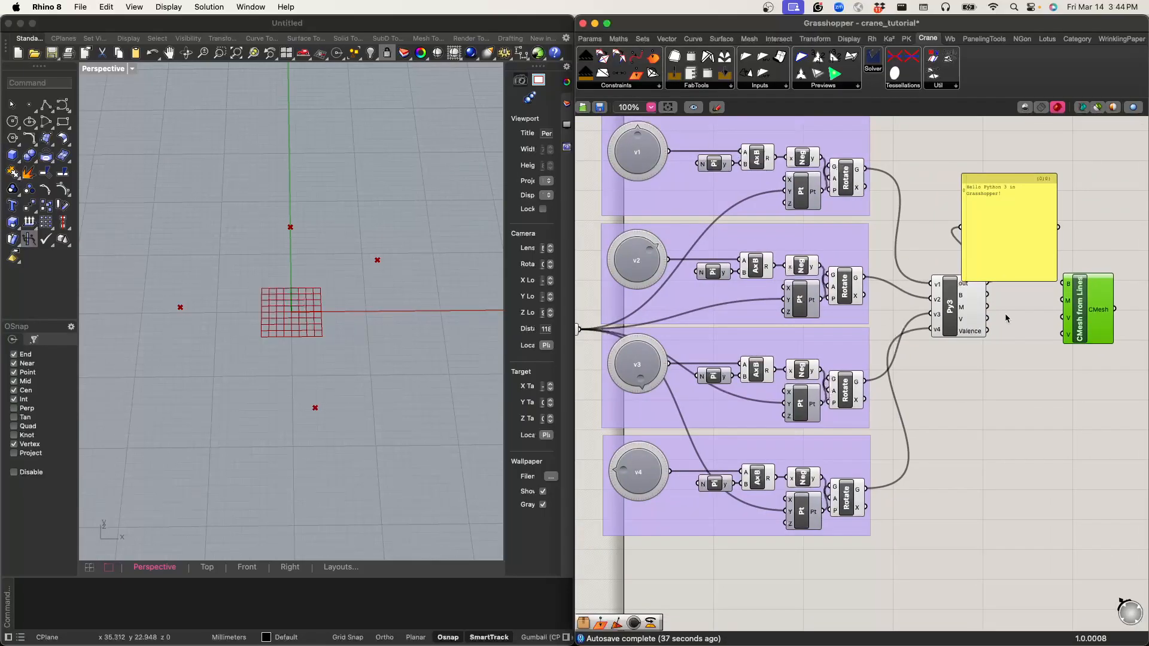
{"action": "scroll", "coordinate": [958, 326], "scroll_direction": "up", "scroll_amount": 2}
{"action": "scroll", "coordinate": [921, 333], "scroll_direction": "up", "scroll_amount": 2}
{"action": "left_click_drag", "start_coordinate": [910, 271], "coordinate": [929, 258]}
{"action": "left_click", "coordinate": [910, 317]}
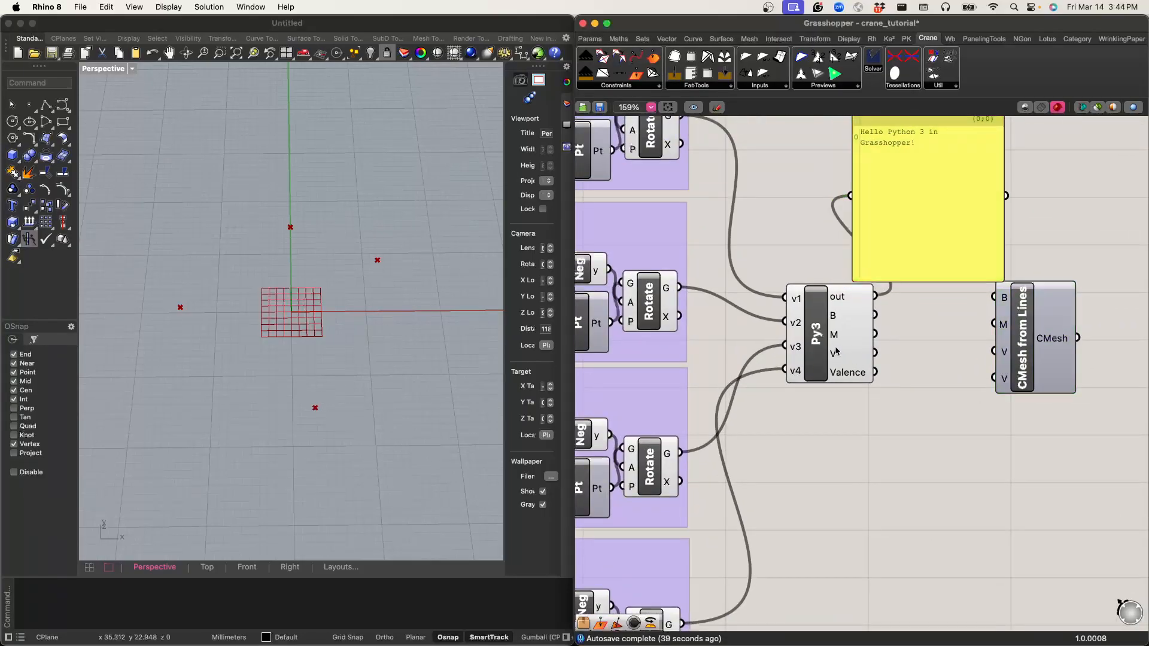
Step: Open the Python 3 component's script, reposition and enlarge the editor window, and delete all the default code
{"action": "double_click", "coordinate": [825, 339]}
{"action": "left_click_drag", "start_coordinate": [627, 232], "coordinate": [781, 131]}
{"action": "left_click_drag", "start_coordinate": [631, 497], "coordinate": [620, 573]}
{"action": "key", "text": "super+a"}
{"action": "key", "text": "BackSpace"}
Step: Write the line import rhinoscriptsyntax as rs, followed by a blank line
{"action": "type", "text": "import"}
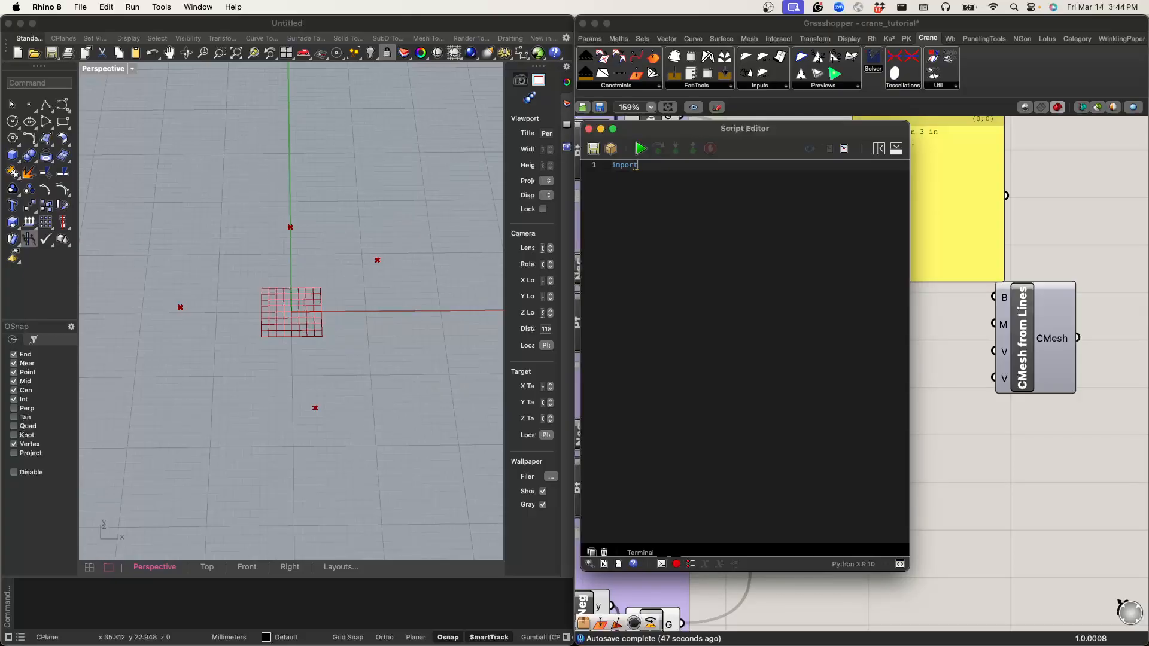
{"action": "type", "text": " rhi"}
{"action": "key", "text": "Return"}
{"action": "type", "text": "as rs"}
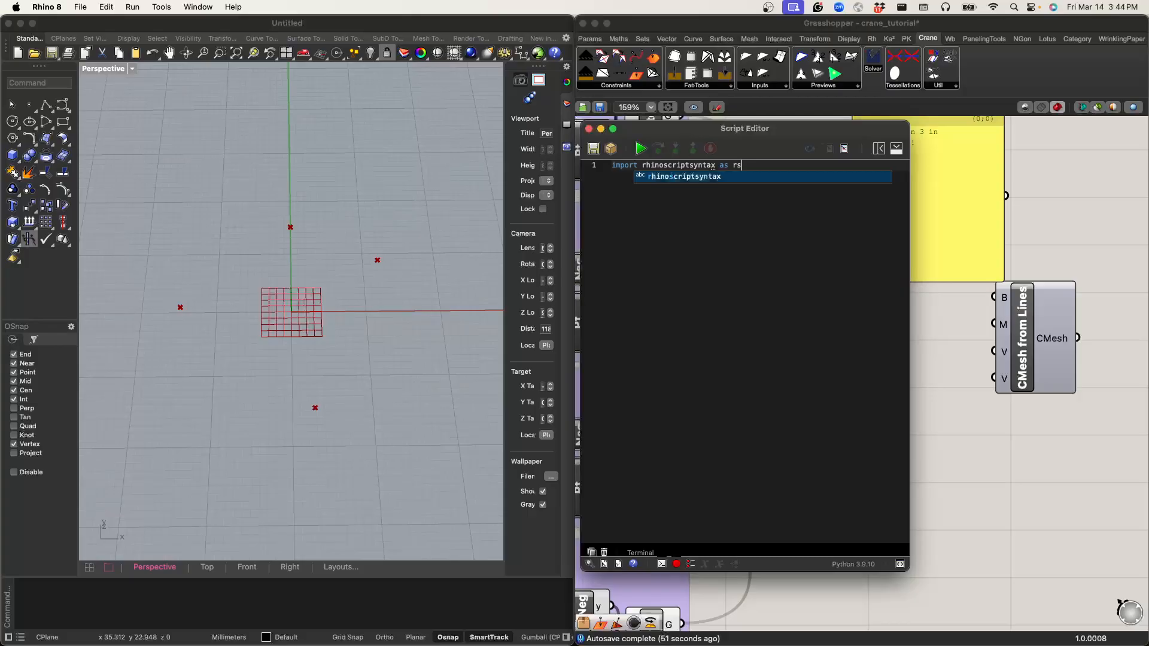
{"action": "key", "text": "Escape"}
{"action": "key", "text": "Return"}
{"action": "key", "text": "Return"}
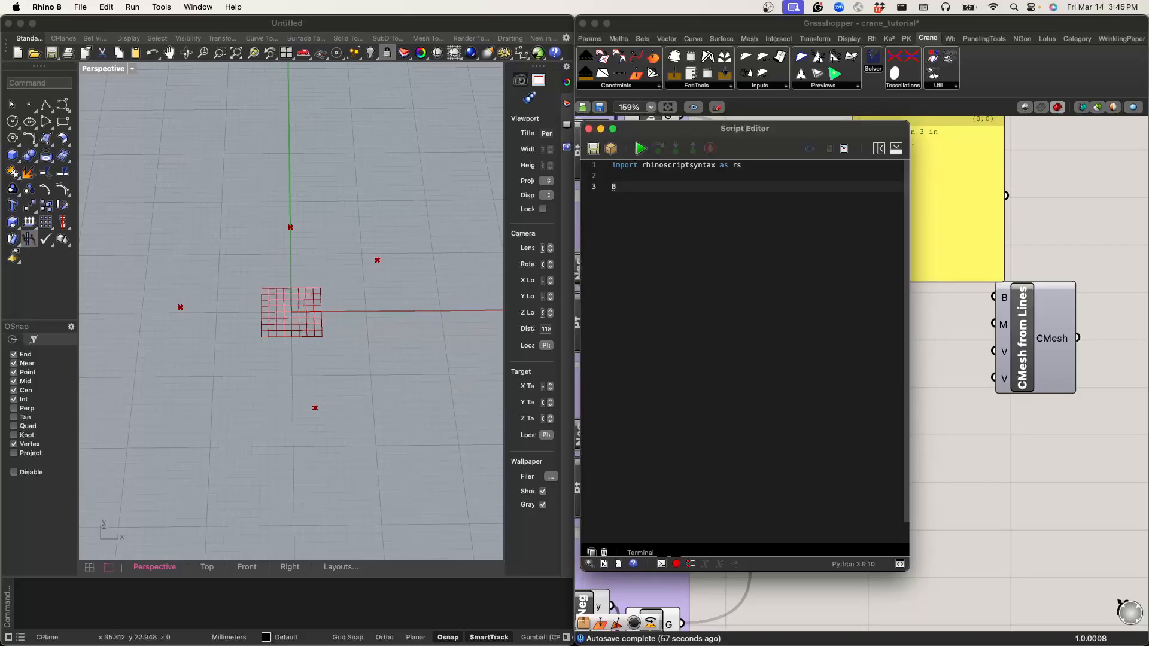
Step: Initialise B and M as empty lists on separate lines of the script
{"action": "type", "text": "= []"}
{"action": "key", "text": "Return"}
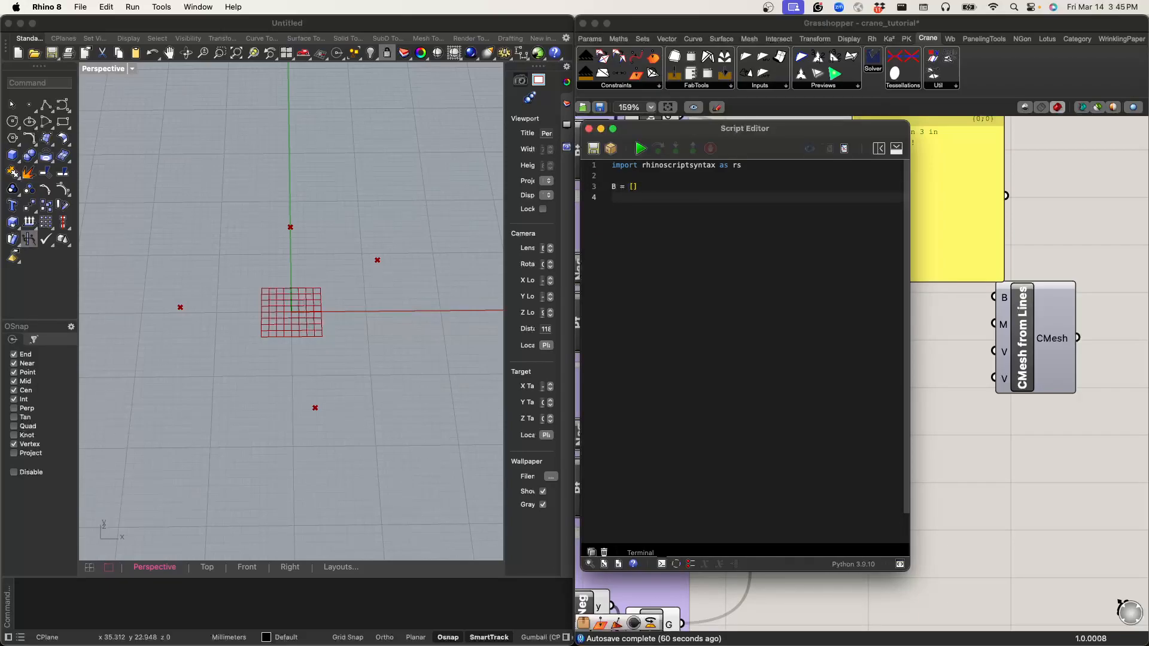
{"action": "type", "text": "M = "}
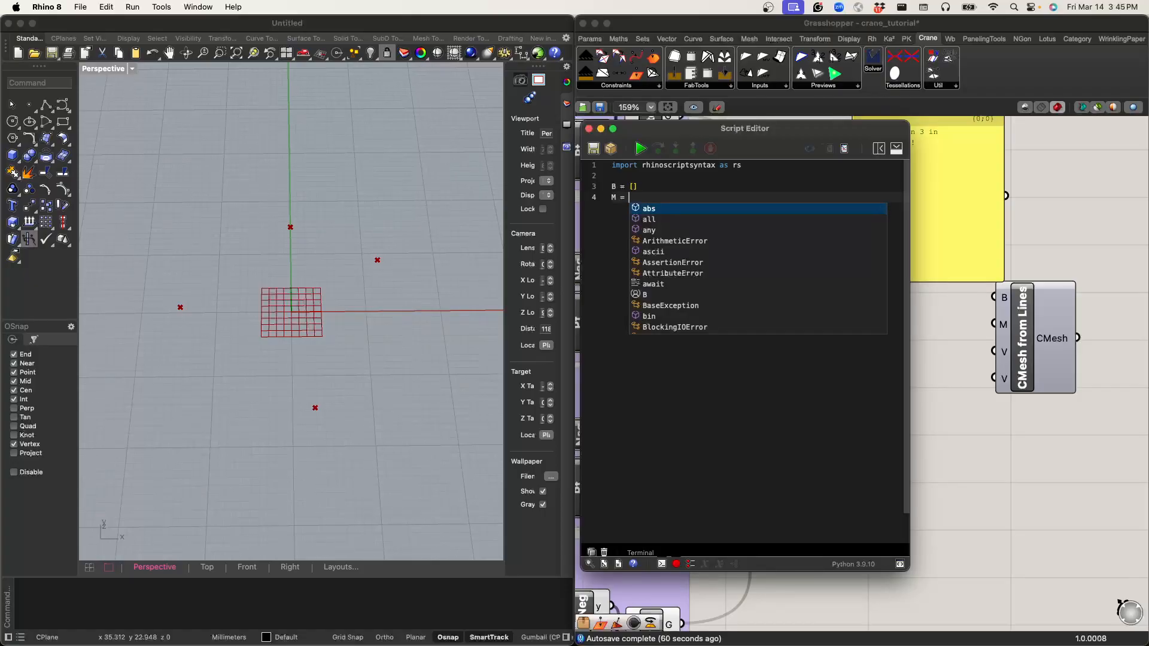
{"action": "type", "text": "[]"}
{"action": "key", "text": "Return"}
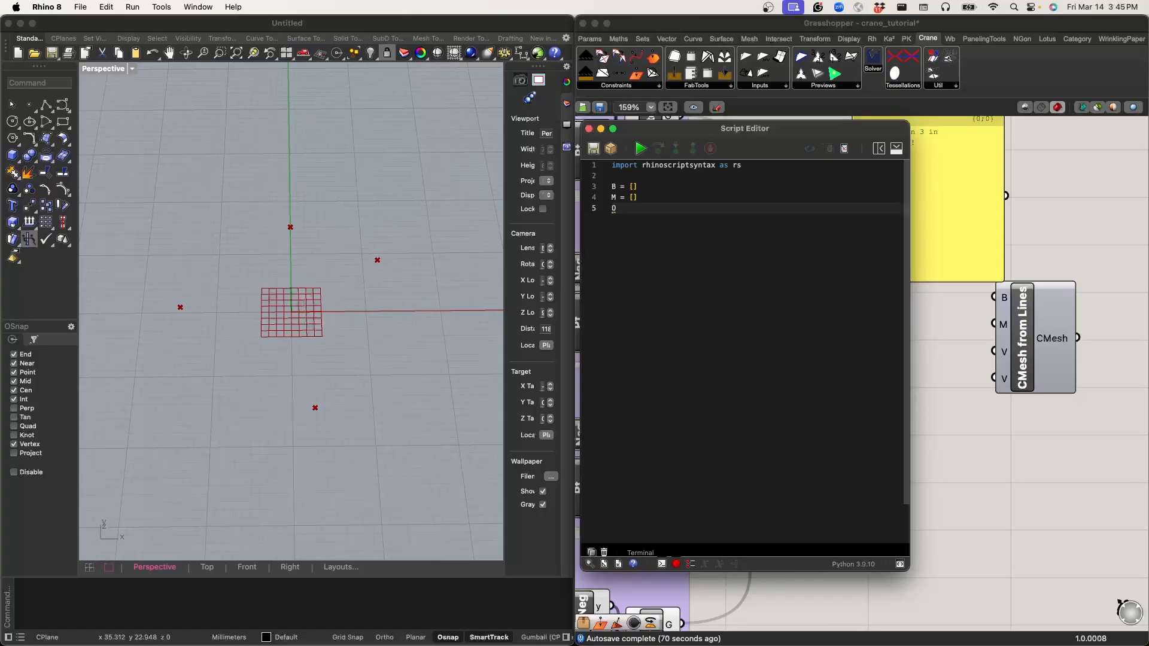
Step: Define origin = (0,0,0) below the lists and leave a blank line after it
{"action": "type", "text": "crigin ="}
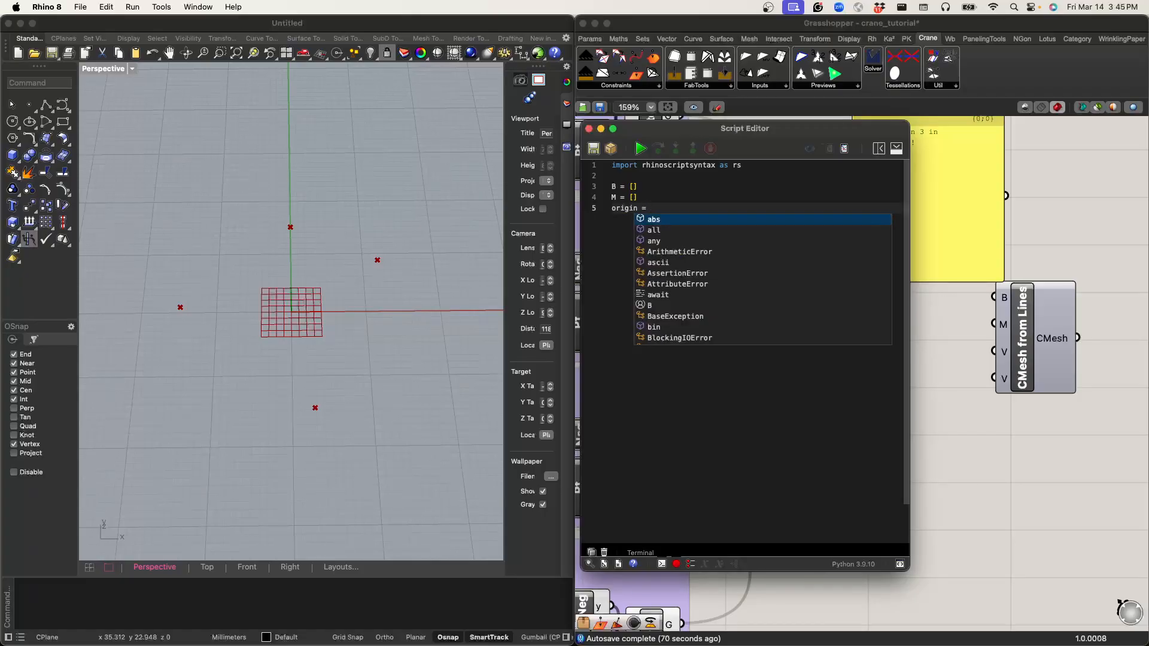
{"action": "key", "text": "Return"}
{"action": "key", "text": "BackSpace"}
{"action": "key", "text": "BackSpace"}
{"action": "key", "text": "BackSpace"}
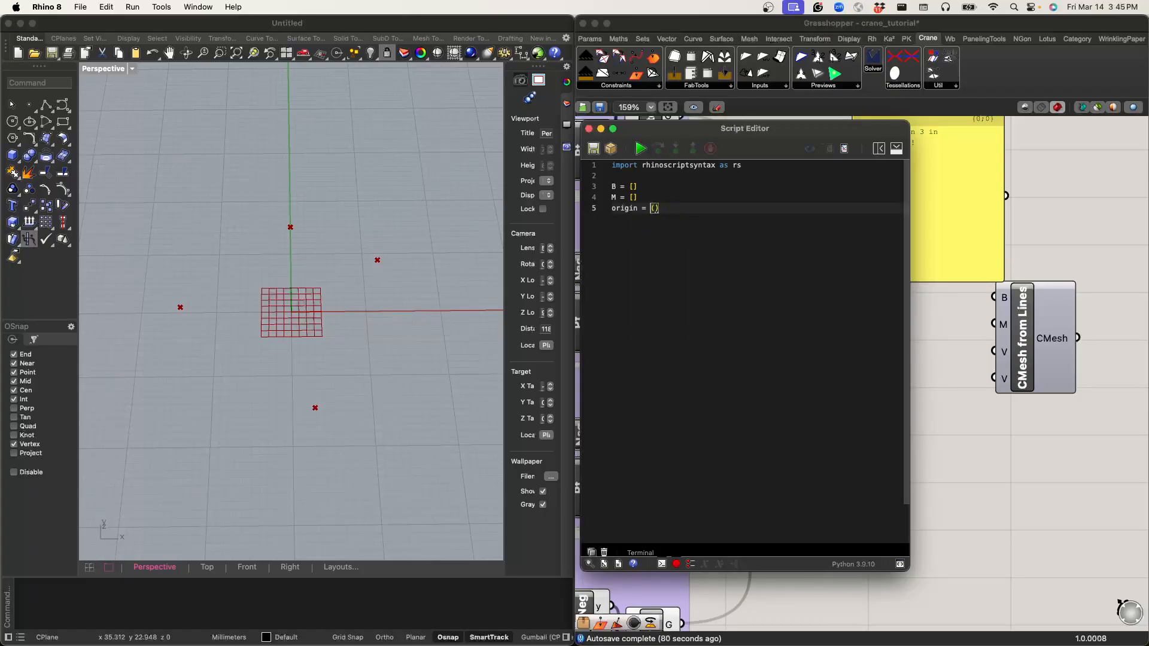
{"action": "type", "text": "0,0,0"}
{"action": "key", "text": "Return"}
{"action": "key", "text": "Return"}
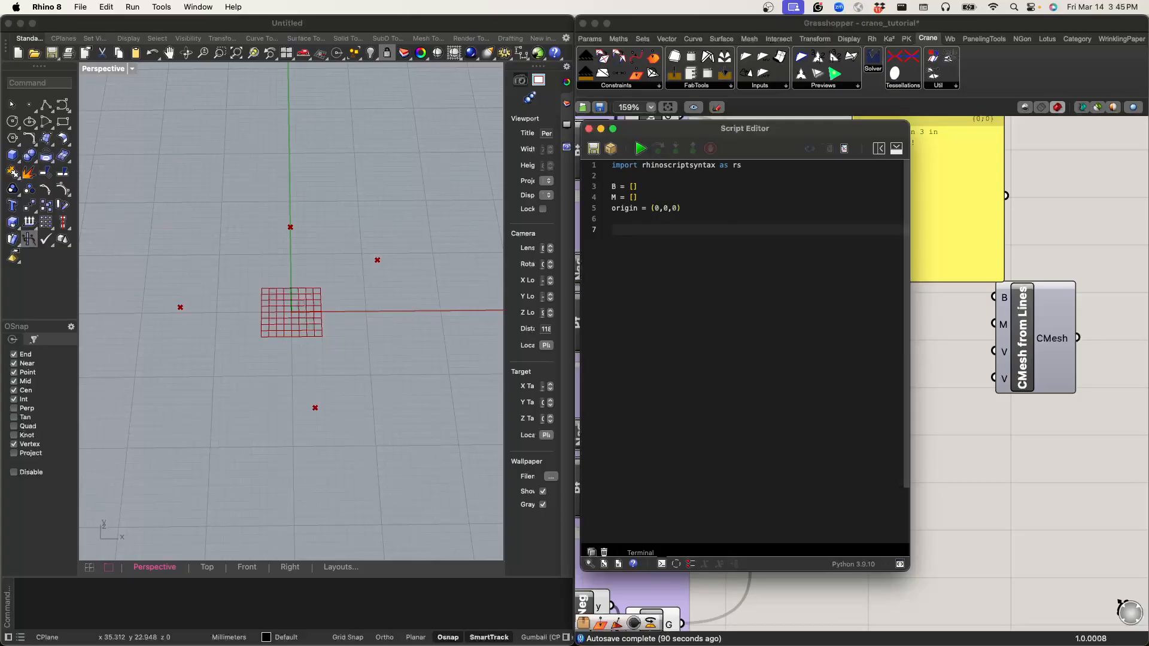
Step: Write V = rs.AddLine(origin, v1) on the script's last line and run the script
{"action": "type", "text": "= rs.AddLine(origin, v1"}
{"action": "key", "text": "super+a"}
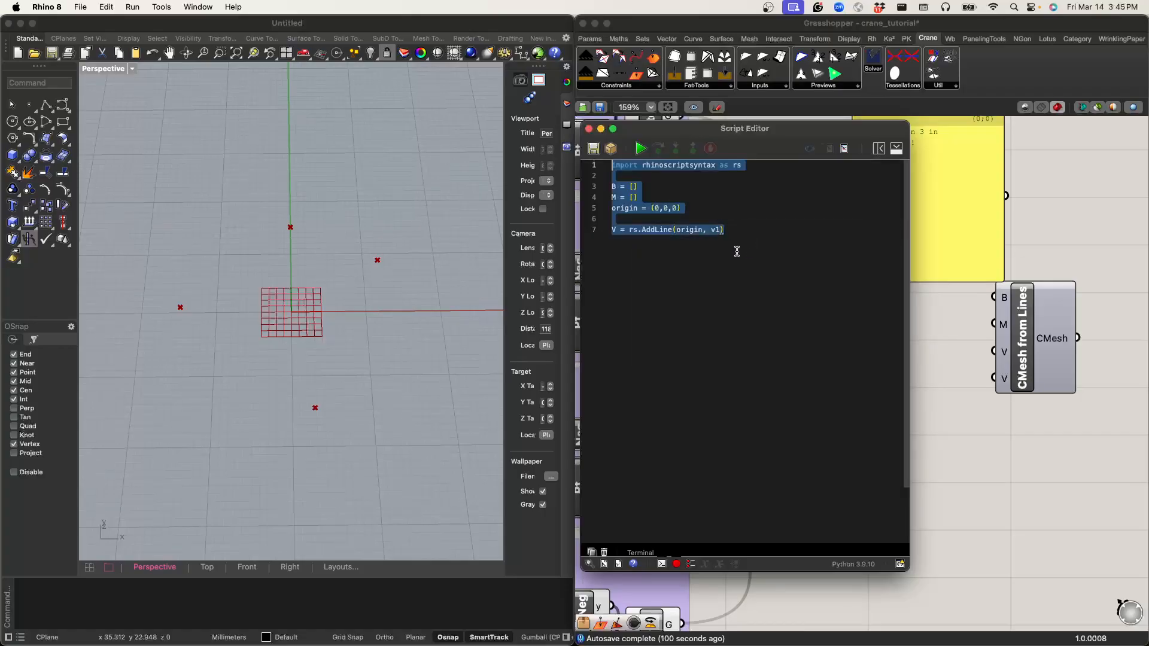
{"action": "left_click", "coordinate": [640, 149]}
Step: Move the script editor aside, connect the Python component's V output to the panel, and check the resulting line in the viewport
{"action": "left_click_drag", "start_coordinate": [640, 128], "coordinate": [343, 213]}
{"action": "left_click", "coordinate": [836, 375]}
{"action": "scroll", "coordinate": [917, 346], "scroll_direction": "up", "scroll_amount": 3}
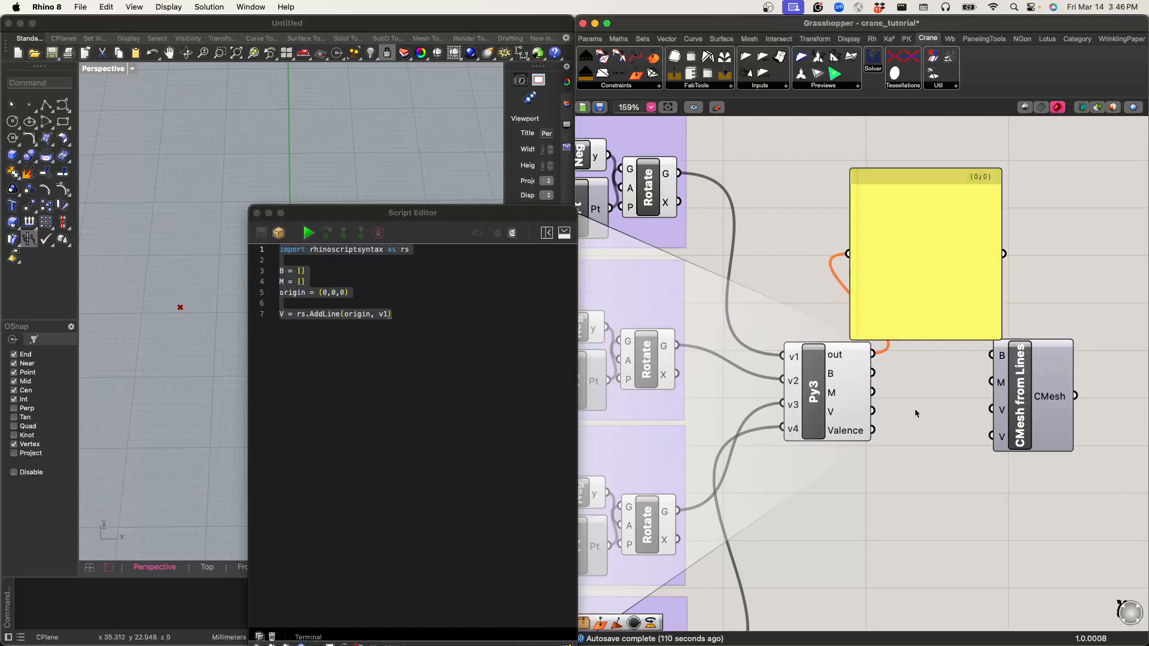
{"action": "left_click_drag", "start_coordinate": [874, 411], "coordinate": [878, 253]}
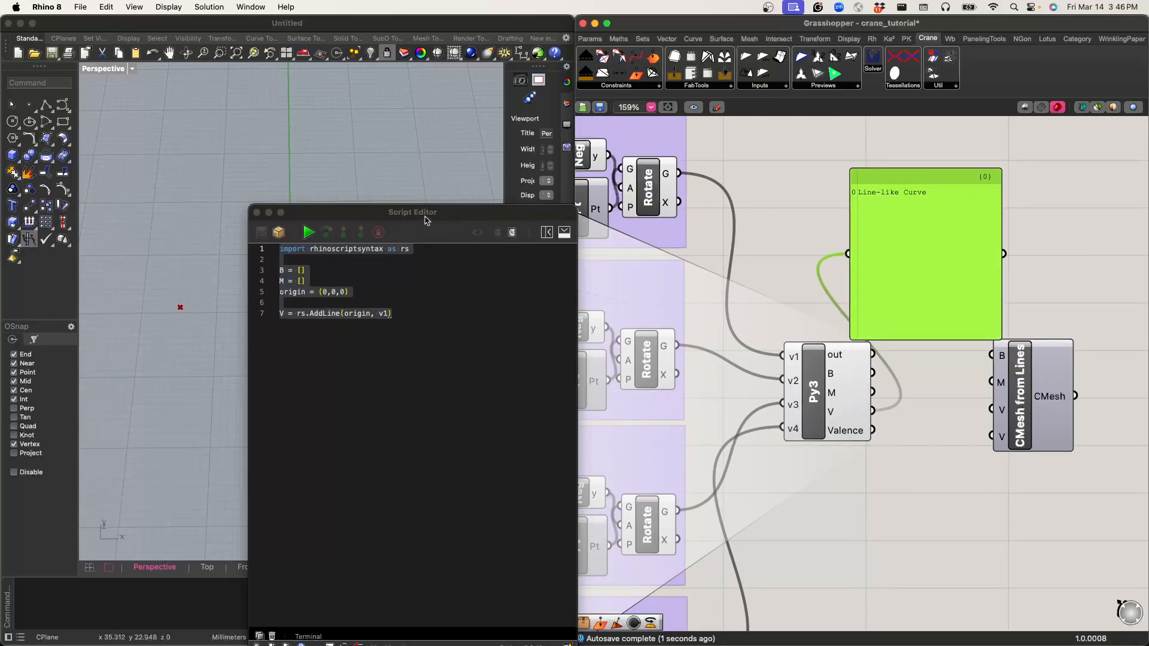
{"action": "left_click_drag", "start_coordinate": [413, 214], "coordinate": [577, 174]}
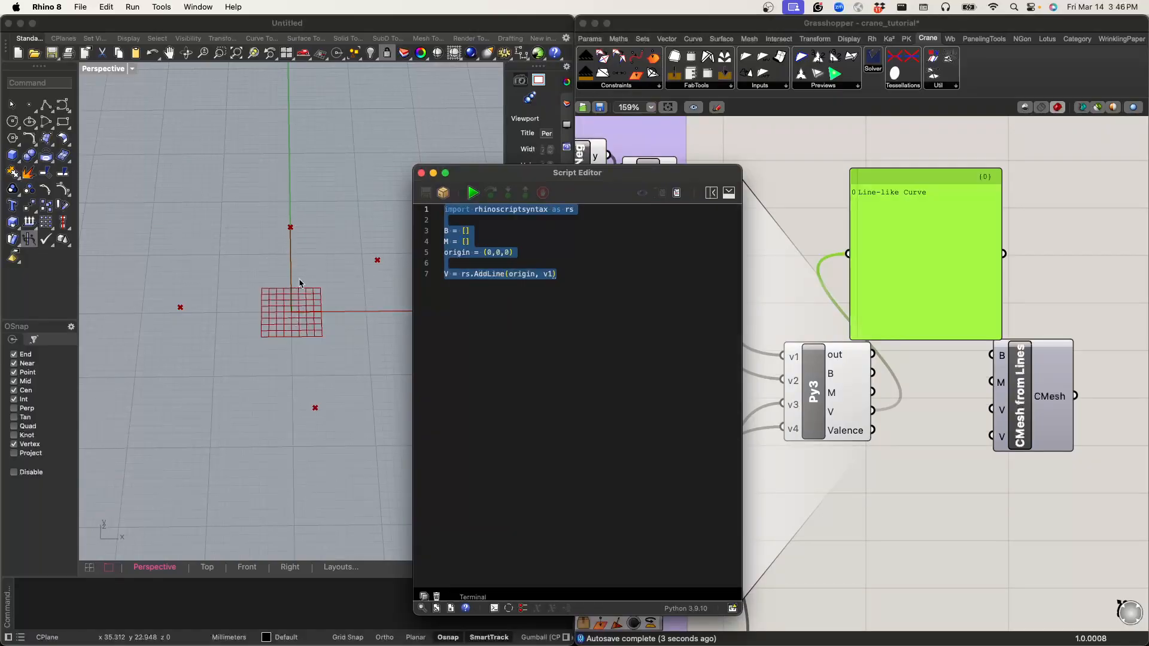
Step: Examine how the v1 knob group feeds the Python component, keeping the script editor clear of the viewport lines
{"action": "scroll", "coordinate": [850, 250], "scroll_direction": "down", "scroll_amount": 3}
{"action": "scroll", "coordinate": [848, 252], "scroll_direction": "down", "scroll_amount": 1}
{"action": "right_click_drag", "start_coordinate": [793, 250], "coordinate": [1118, 214]}
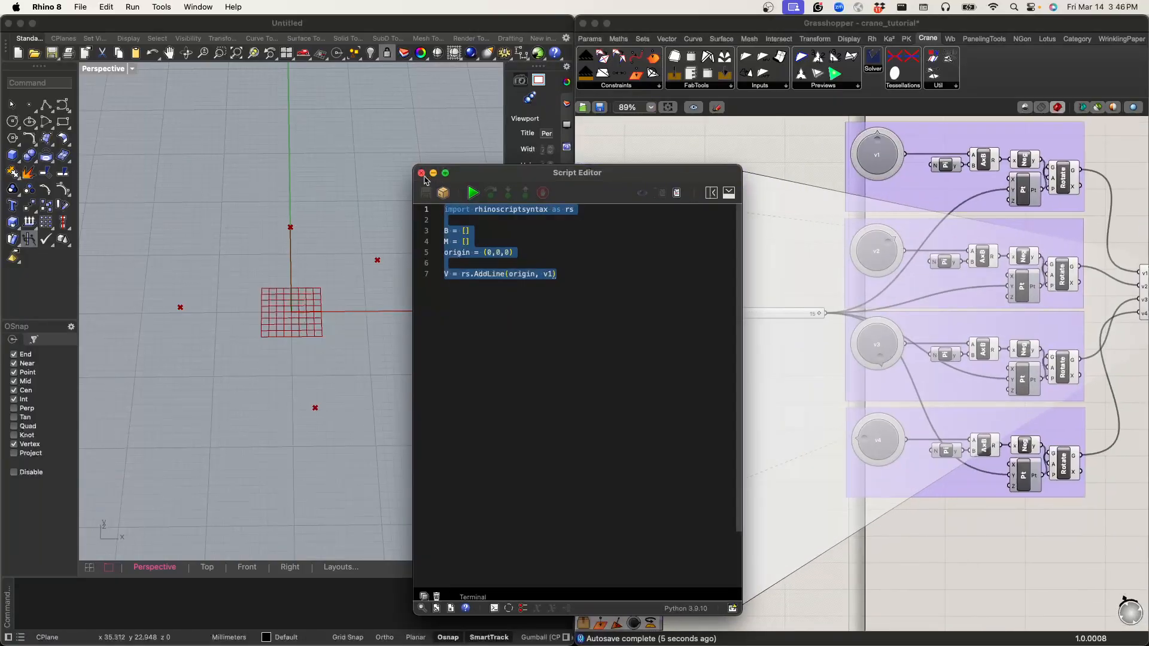
{"action": "left_click", "coordinate": [877, 146]}
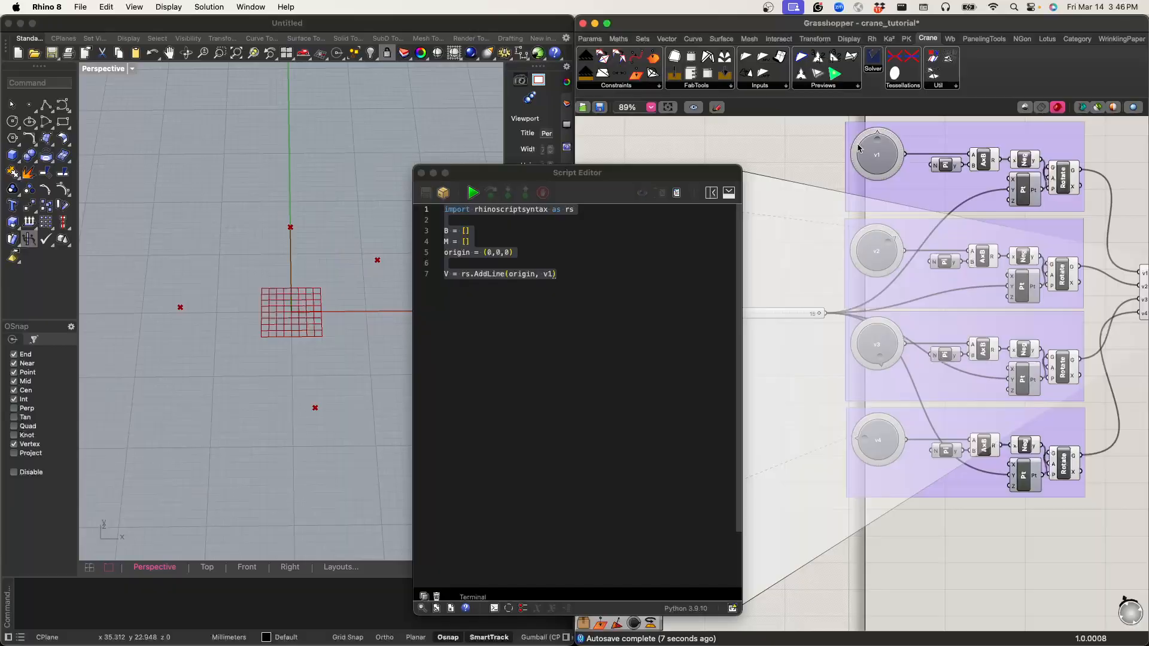
{"action": "mouse_move", "coordinate": [876, 144]}
{"action": "left_mouse_down"}
{"action": "mouse_move", "coordinate": [890, 143]}
{"action": "mouse_move", "coordinate": [876, 143]}
{"action": "left_mouse_up"}
{"action": "right_click_drag", "start_coordinate": [870, 224], "coordinate": [764, 209]}
{"action": "right_click_drag", "start_coordinate": [1097, 300], "coordinate": [1032, 316]}
{"action": "left_click", "coordinate": [606, 177]}
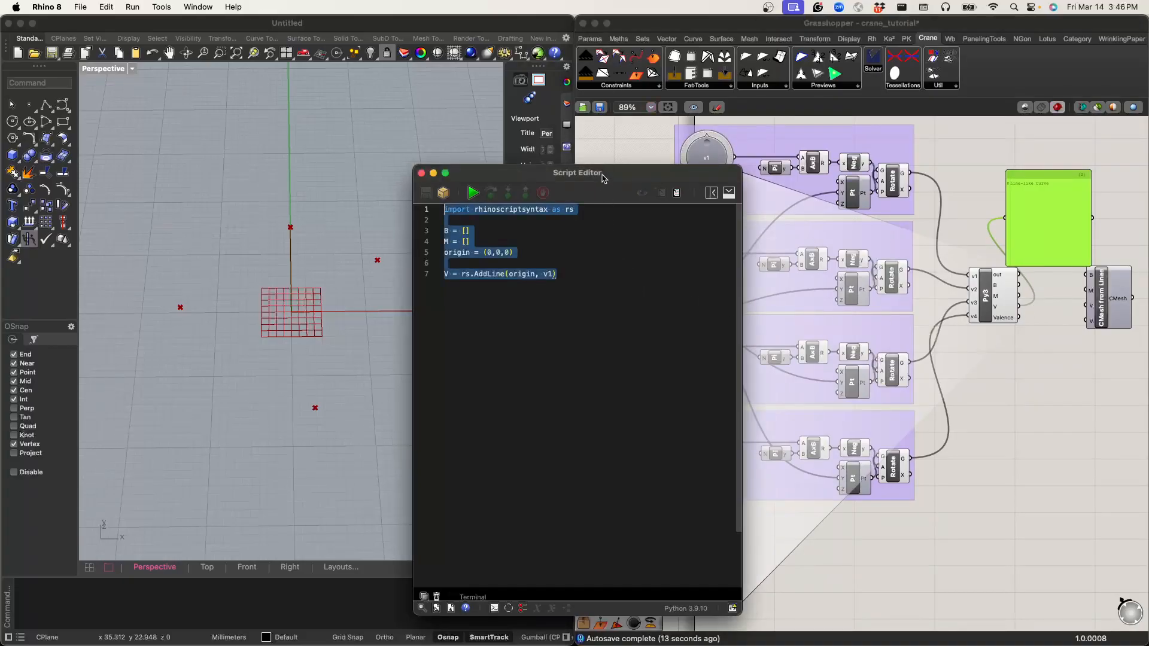
{"action": "left_click_drag", "start_coordinate": [606, 177], "coordinate": [664, 147]}
Step: Below the V line, leave a blank line and write the loop header for vertex in abs(v2,v3,v4):
{"action": "left_click", "coordinate": [648, 295]}
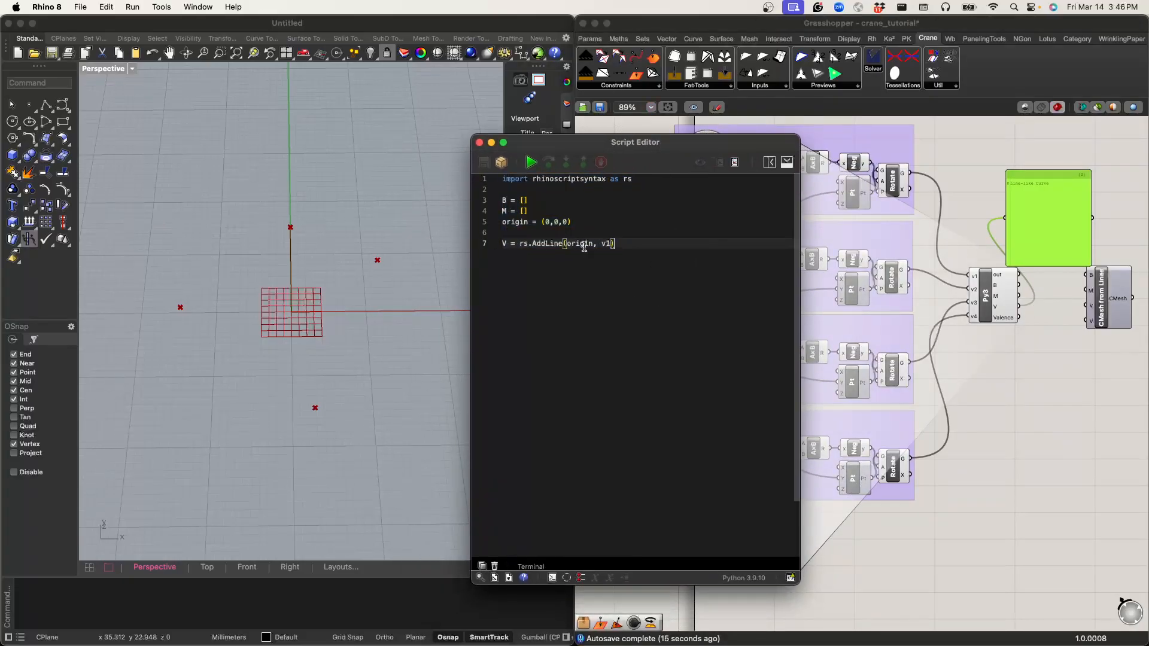
{"action": "key", "text": "Return"}
{"action": "key", "text": "Return"}
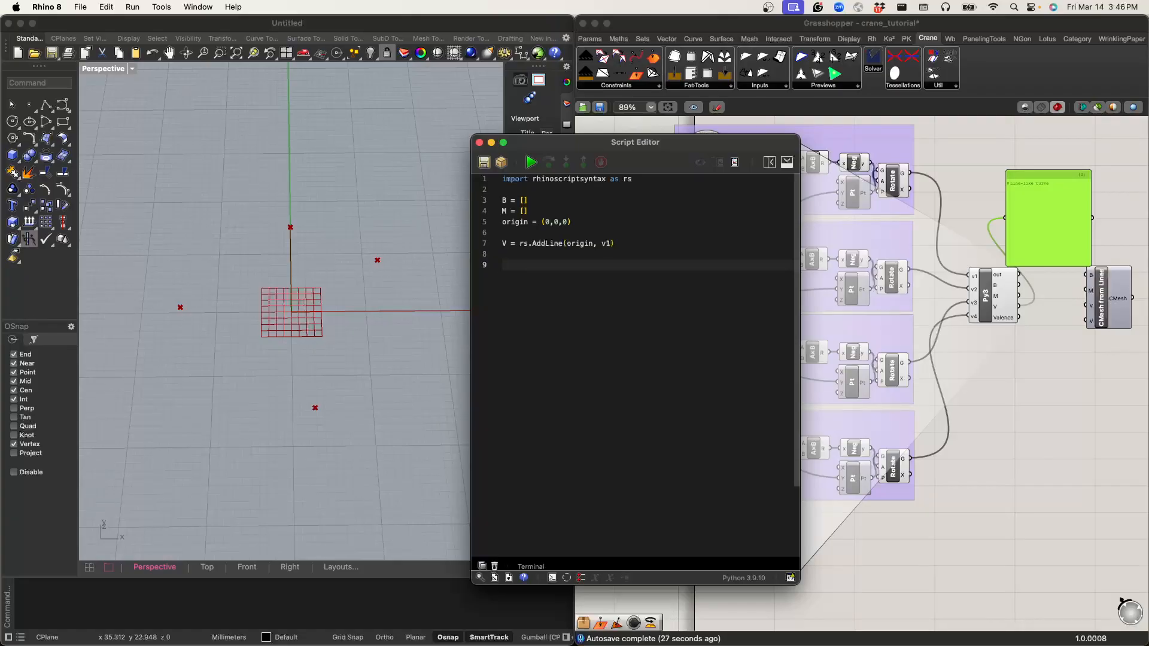
{"action": "type", "text": "for vertex in abs("}
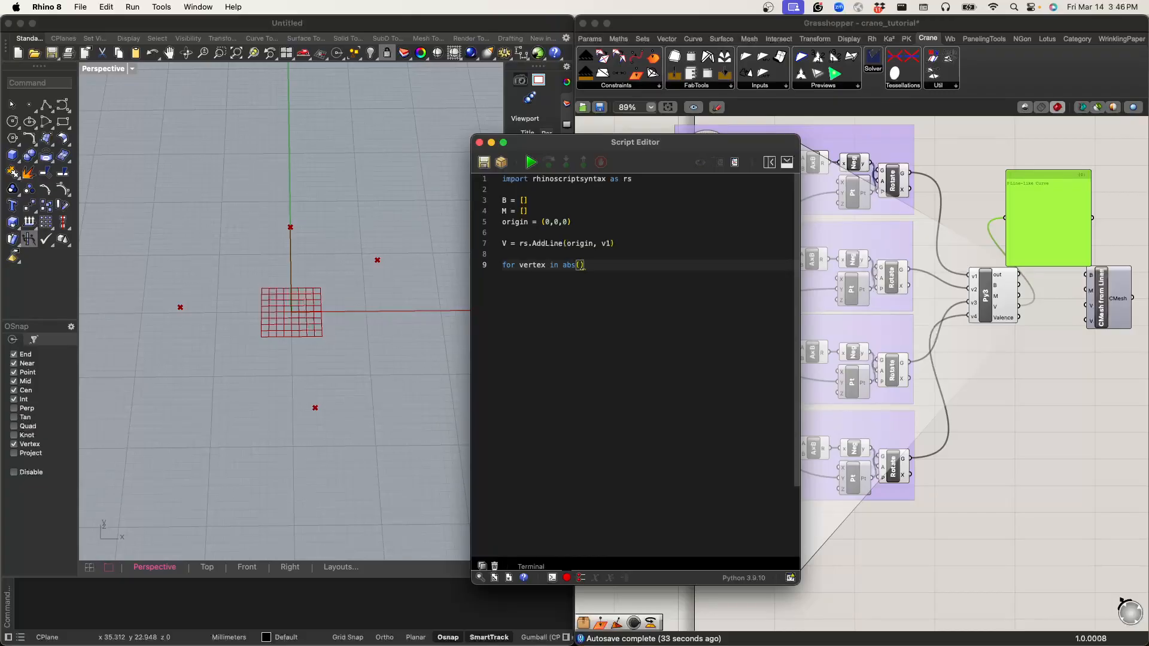
{"action": "type", "text": "v2,v3,v4);"}
{"action": "key", "text": "Return"}
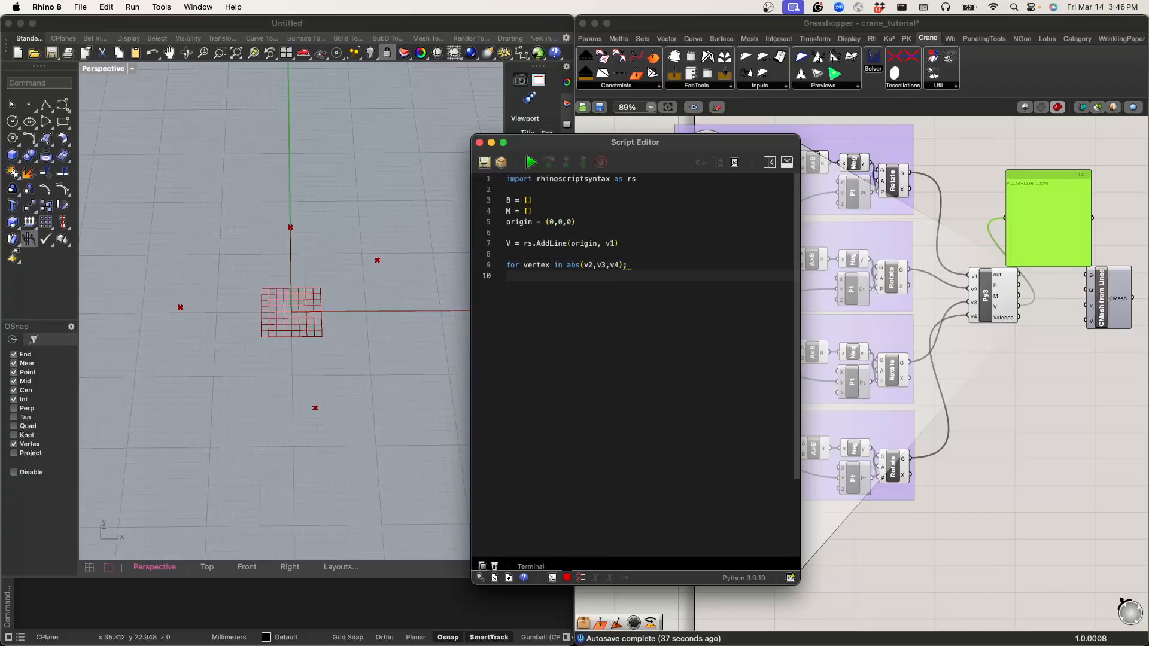
{"action": "key", "text": "BackSpace"}
{"action": "key", "text": "BackSpace"}
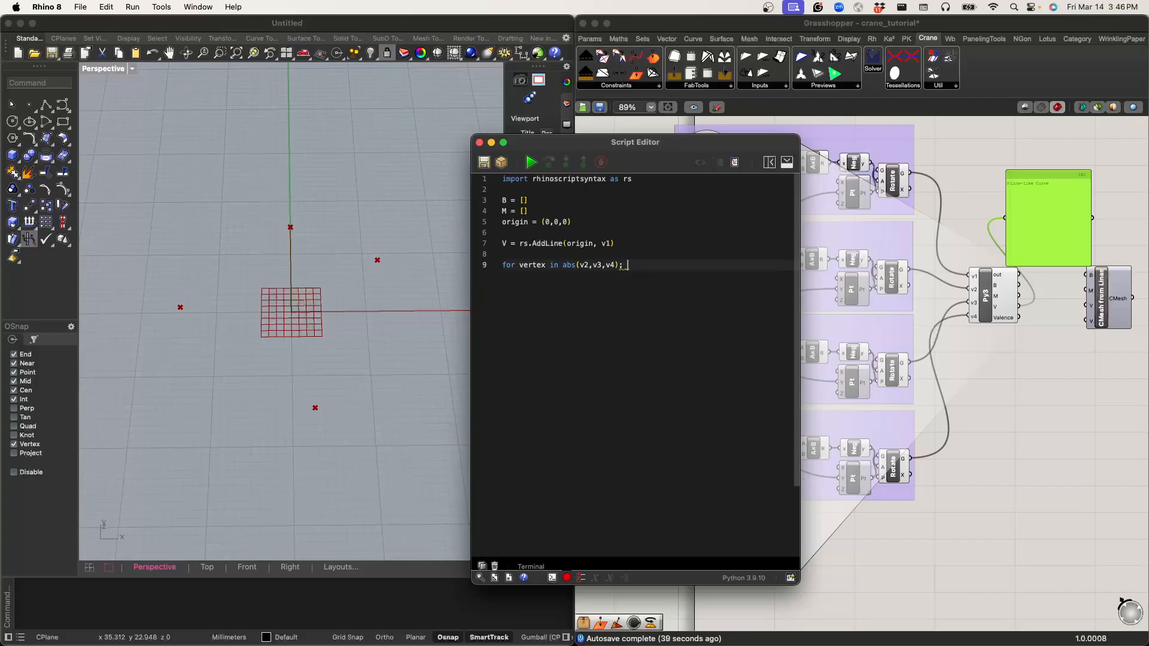
{"action": "type", "text": ":"}
{"action": "key", "text": "Return"}
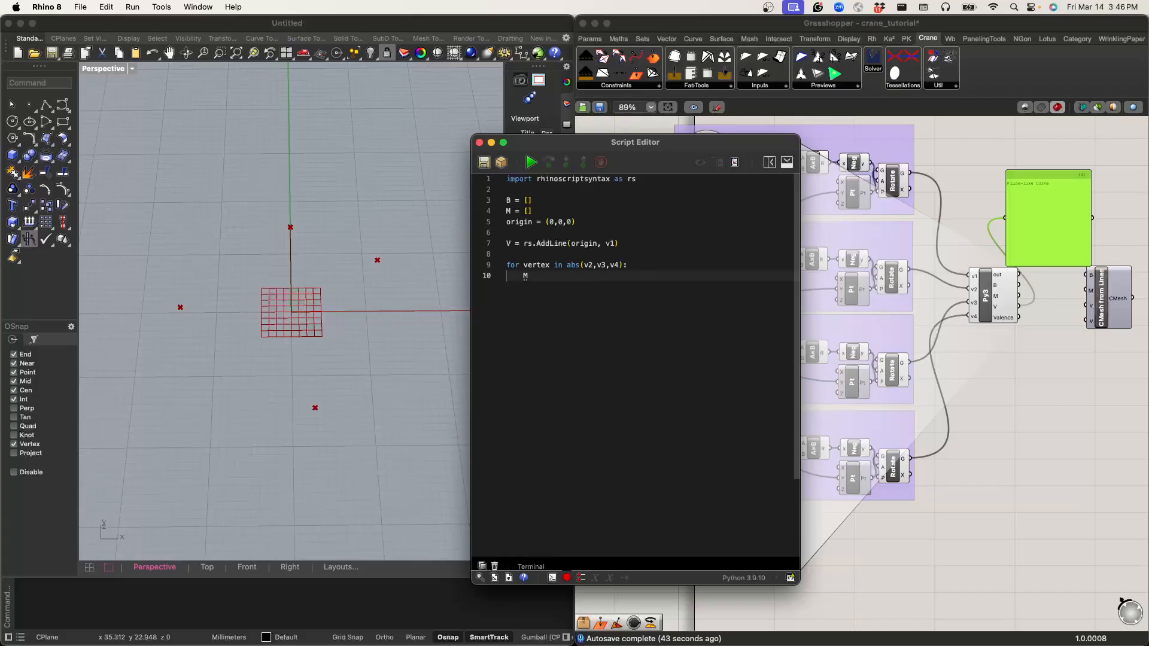
Step: Write M.append(rs.AddLine(origin, vertex)) as the loop body and run the script
{"action": "type", "text": "M.appemd"}
{"action": "type", "text": "nd("}
{"action": "type", "text": "rs.AddLin"}
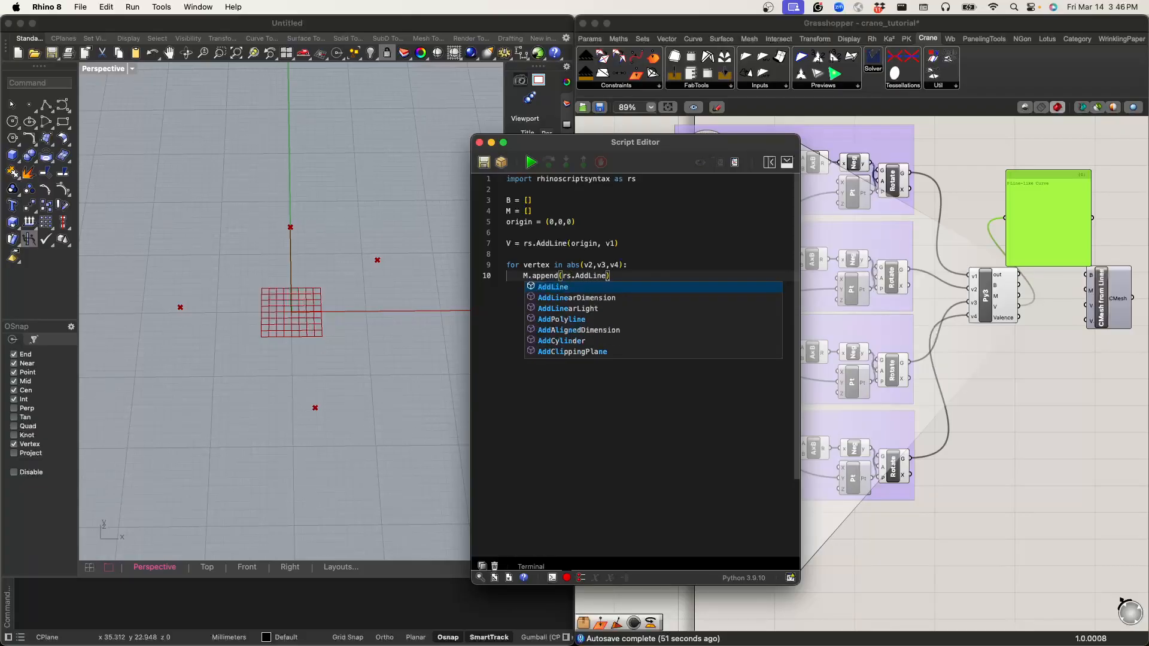
{"action": "type", "text": "e(origins"}
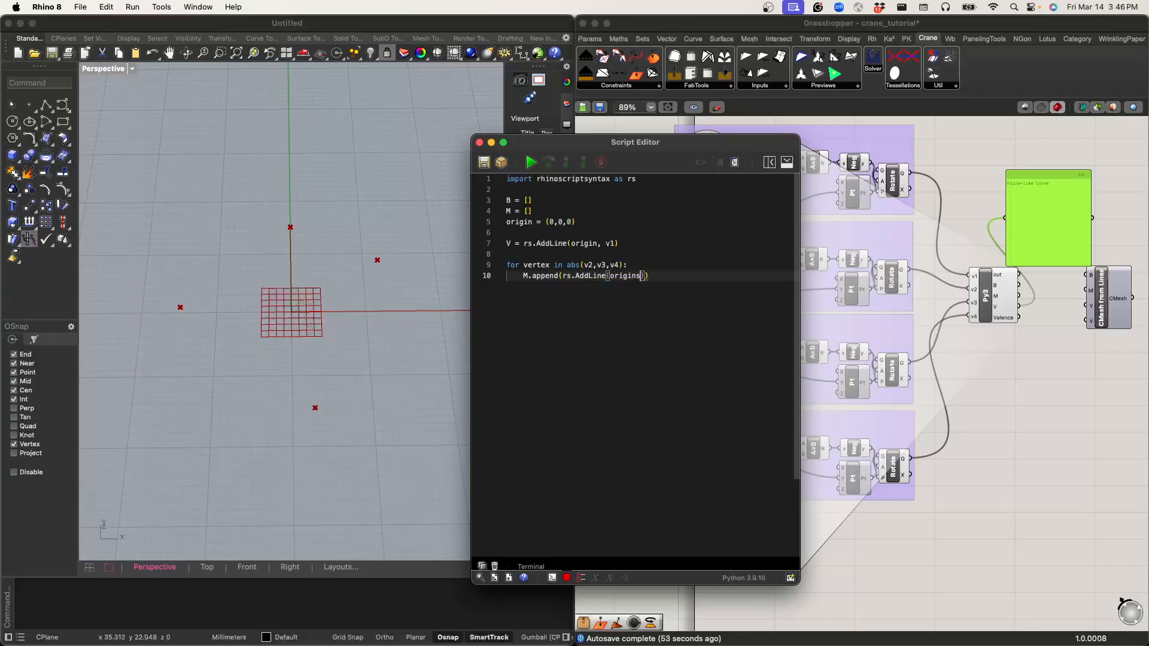
{"action": "key", "text": "BackSpace"}
{"action": "type", "text": ", vertex"}
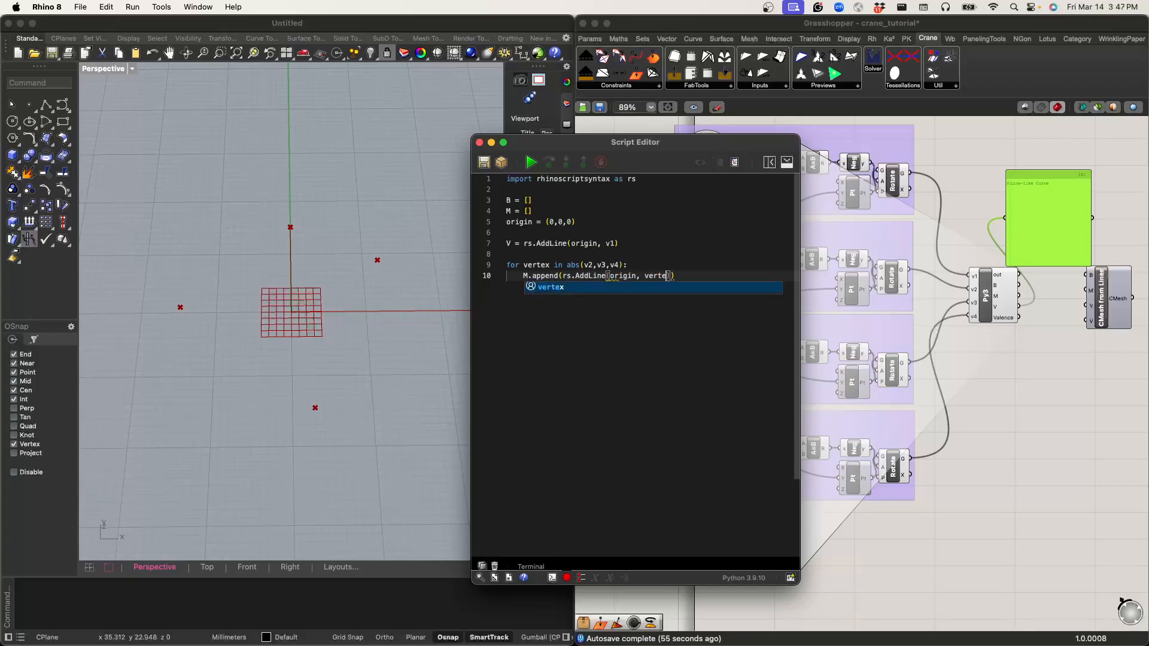
{"action": "scroll", "coordinate": [591, 370], "scroll_direction": "down", "scroll_amount": 1}
{"action": "left_click", "coordinate": [591, 371]}
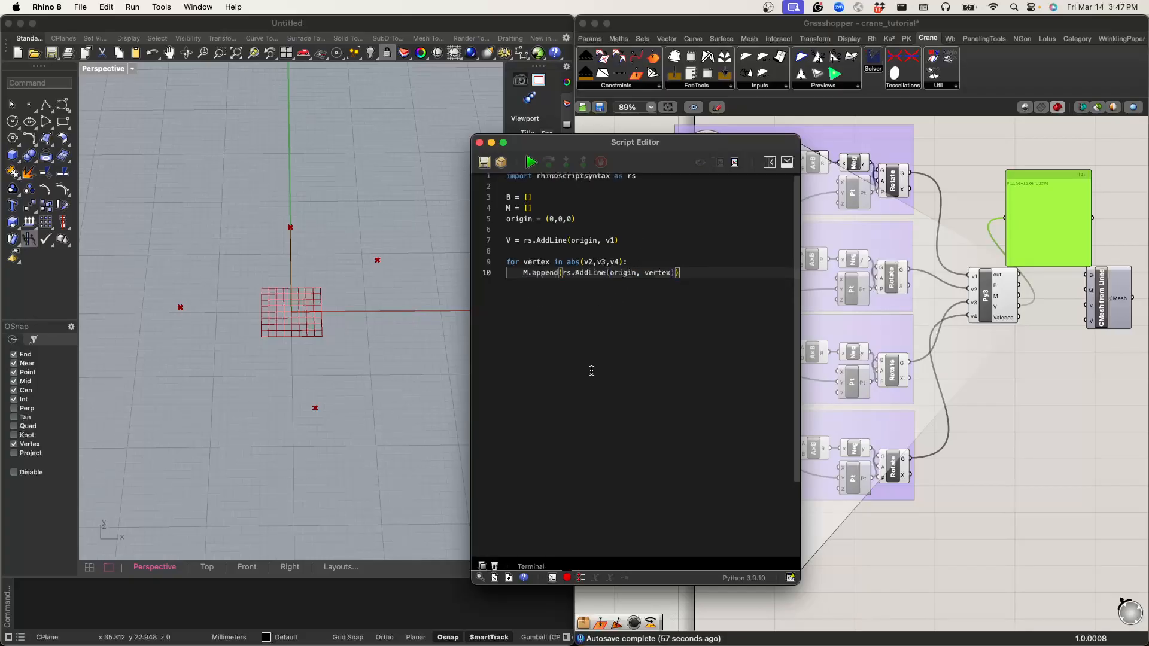
{"action": "left_click", "coordinate": [532, 163]}
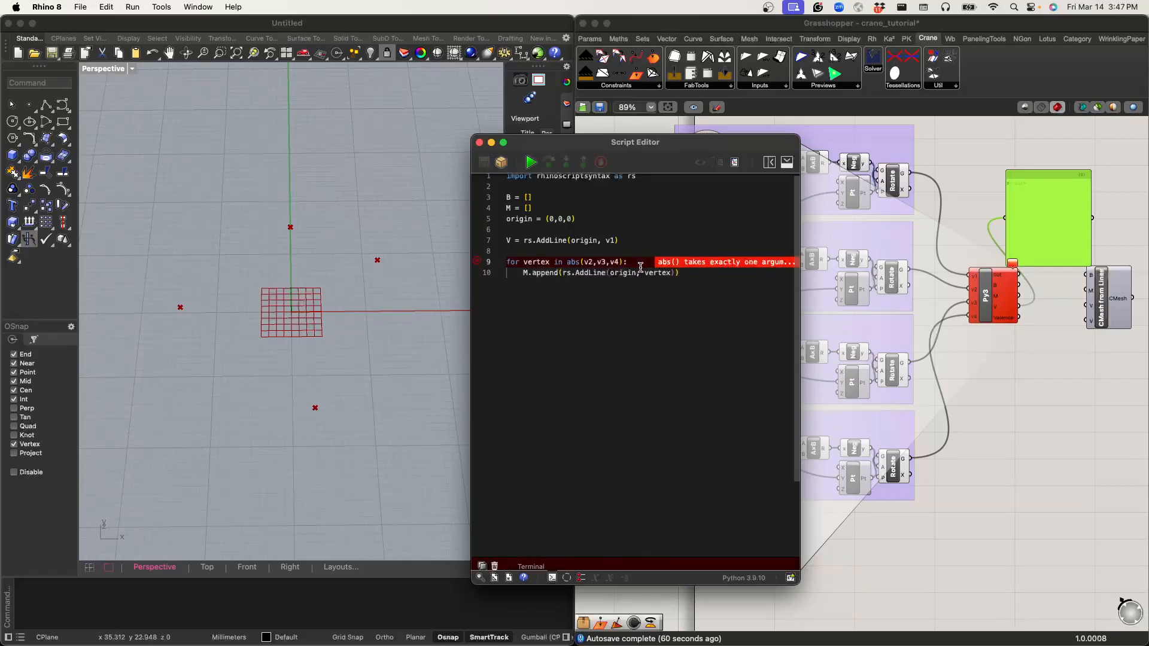
Step: Replace abs(v2,v3,v4) in the loop header with the list [v2,v3,v4] and rerun the script
{"action": "double_click", "coordinate": [572, 262]}
{"action": "key", "text": "BackSpace"}
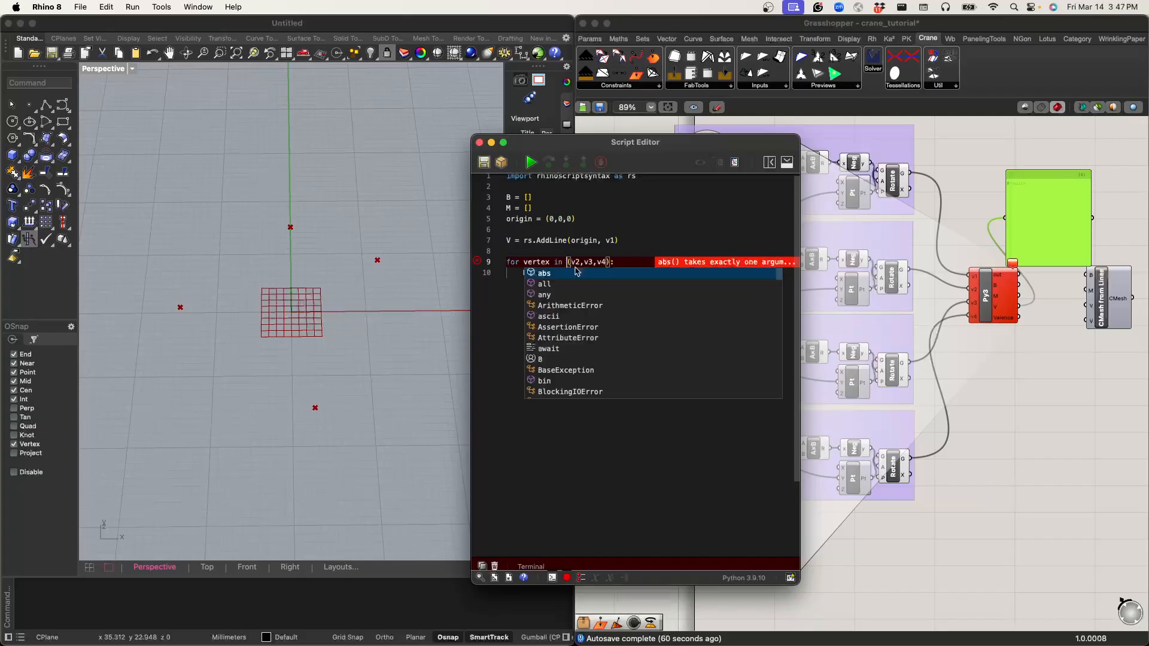
{"action": "type", "text": "M.append(rs.AddLine(origin, vertex))"}
{"action": "left_click", "coordinate": [572, 262]}
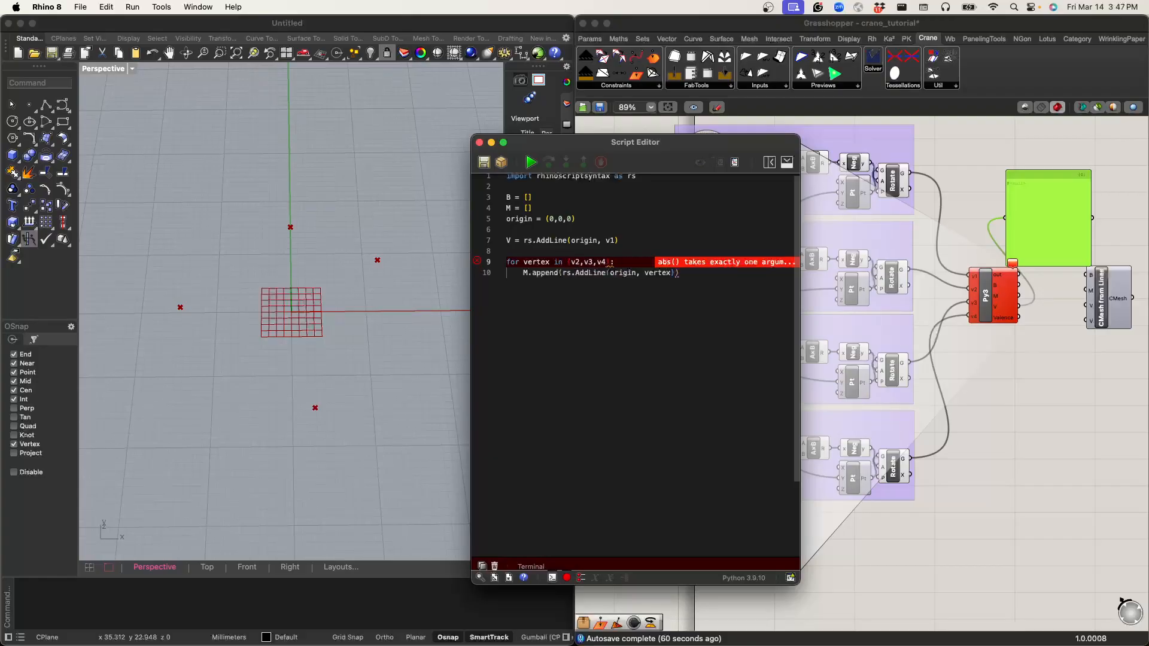
{"action": "key", "text": "Right"}
{"action": "key", "text": "Right"}
{"action": "key", "text": "Right"}
{"action": "key", "text": "Right"}
{"action": "key", "text": "Right"}
{"action": "key", "text": "Right"}
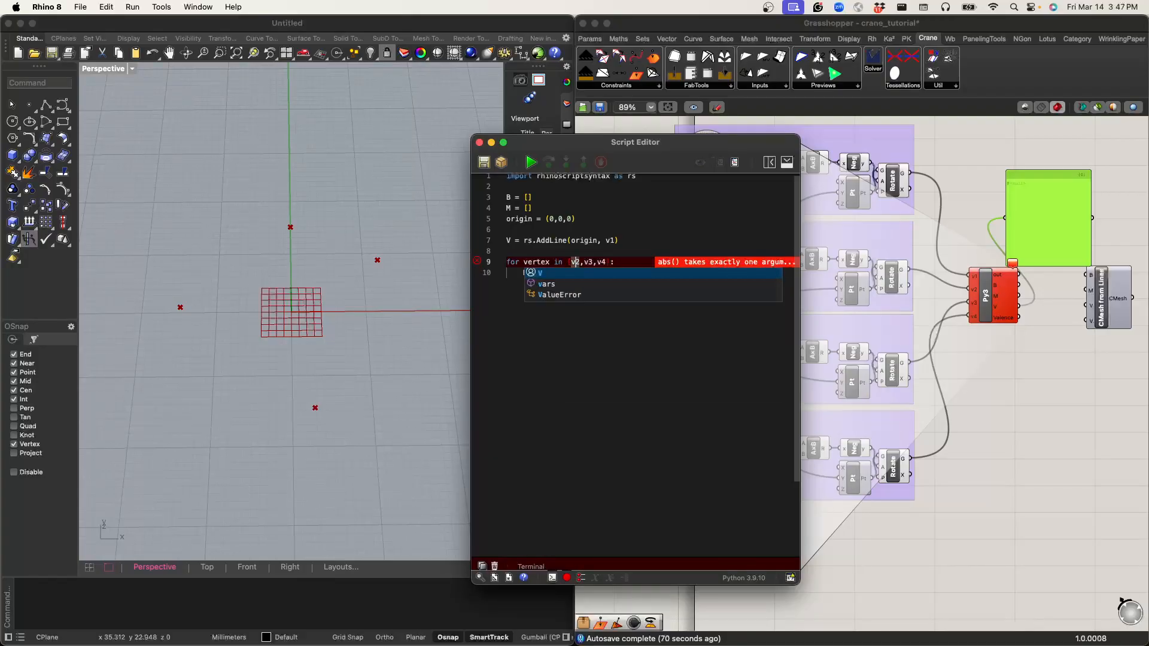
{"action": "key", "text": "BackSpace"}
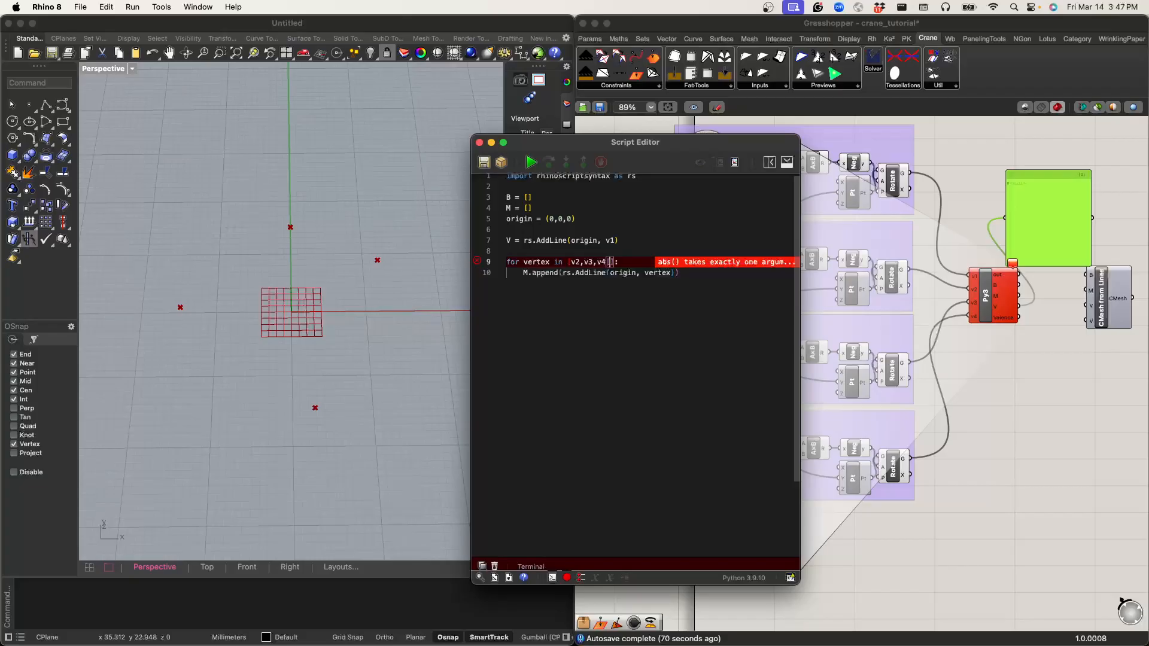
{"action": "type", "text": "]"}
{"action": "key", "text": "BackSpace"}
{"action": "type", "text": "]"}
{"action": "left_click", "coordinate": [600, 331]}
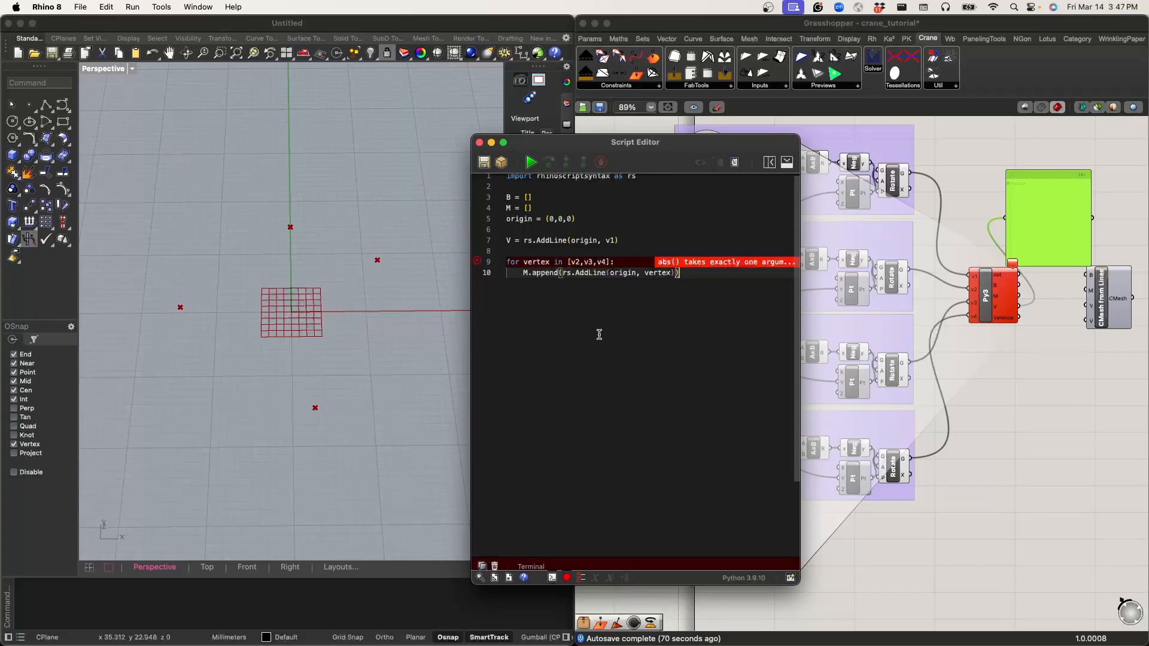
{"action": "left_click", "coordinate": [531, 163]}
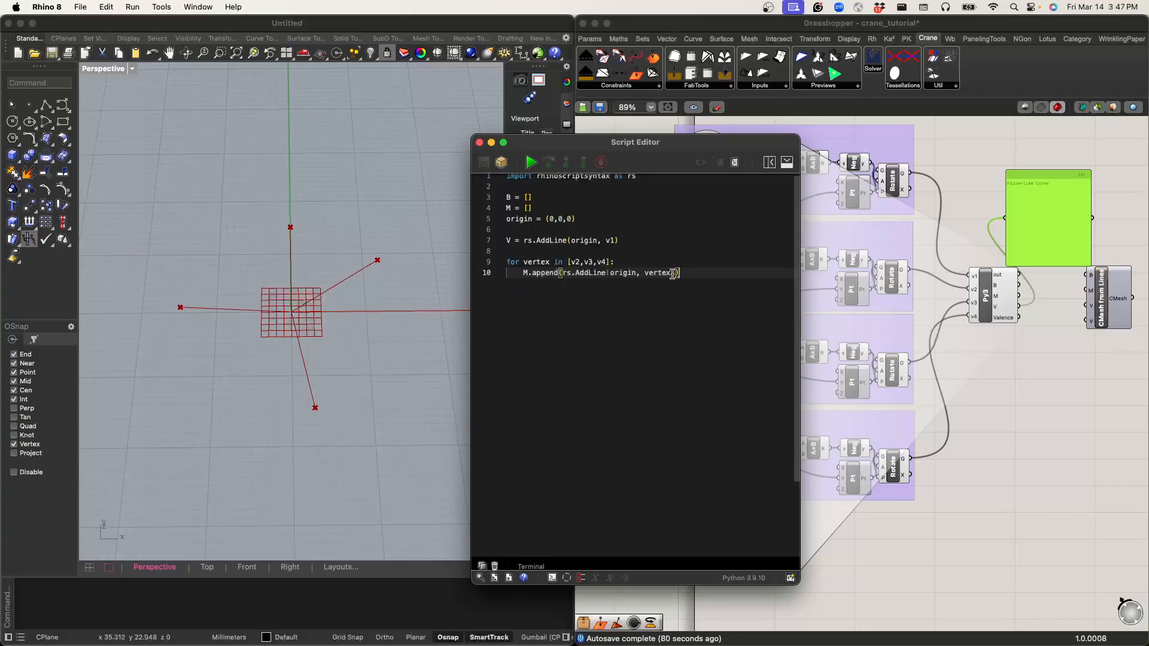
Step: Shift the panel slightly, display the M output in it, and reconnect it to the Python component's out output
{"action": "left_click", "coordinate": [1011, 235]}
{"action": "left_click_drag", "start_coordinate": [1012, 235], "coordinate": [1069, 238]}
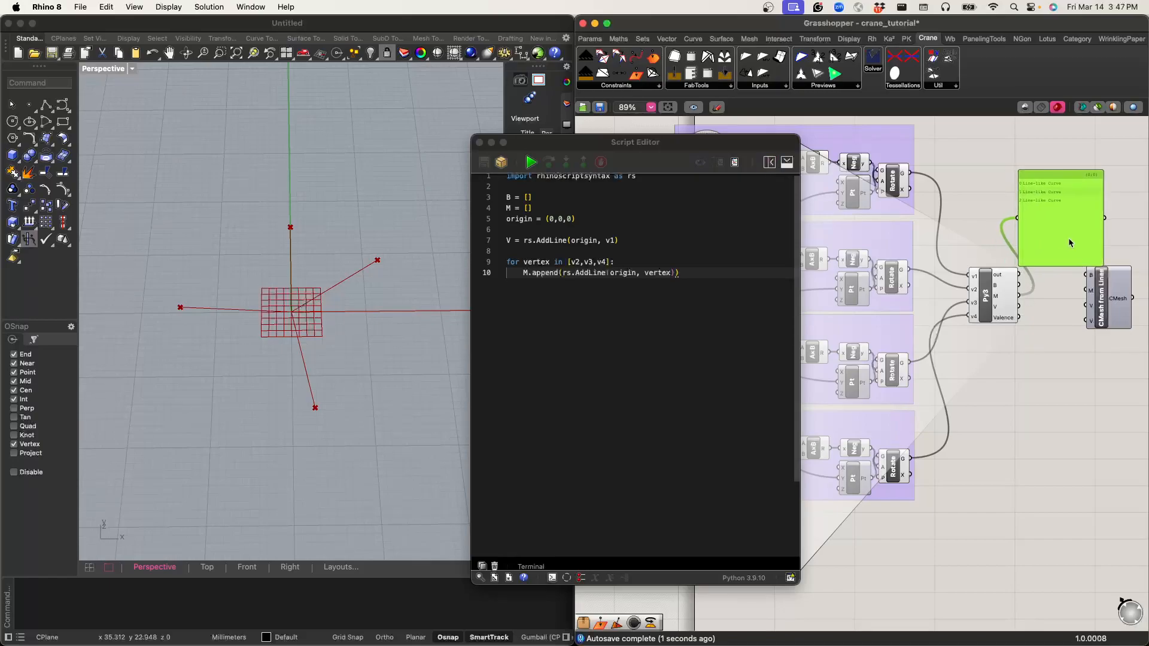
{"action": "left_click_drag", "start_coordinate": [1019, 275], "coordinate": [1017, 219]}
Step: Move the script editor off the knobs and turn the v2 and v3 knobs slightly to test the crease lines
{"action": "left_click_drag", "start_coordinate": [484, 154], "coordinate": [831, 236]}
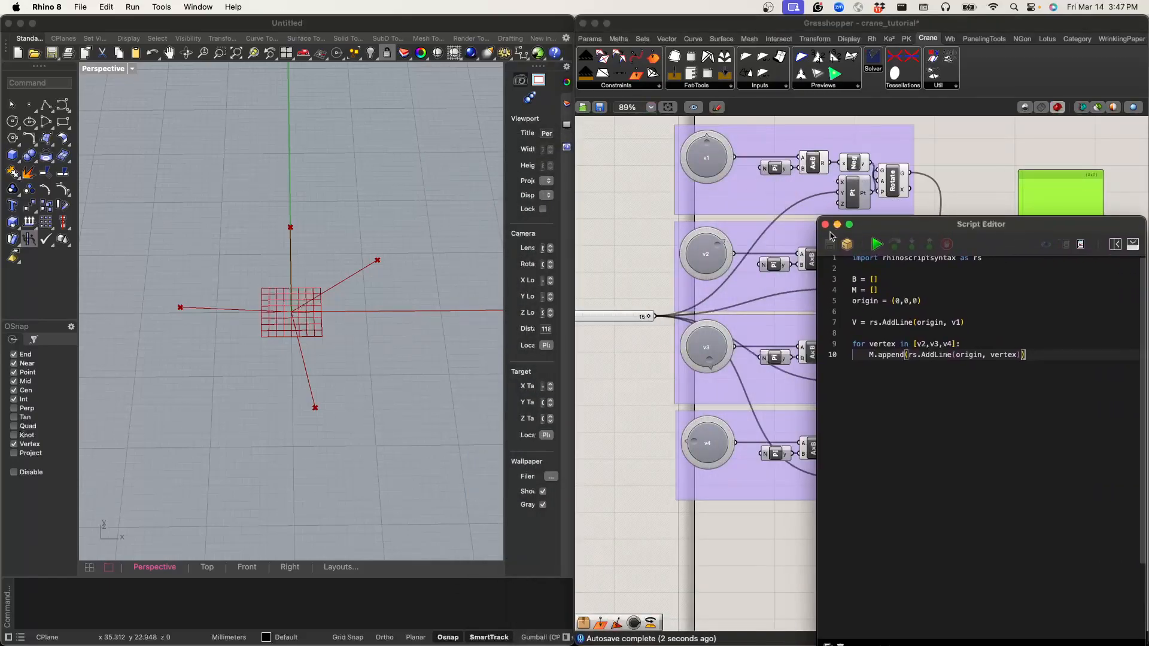
{"action": "left_click", "coordinate": [715, 261]}
{"action": "mouse_move", "coordinate": [716, 246]}
{"action": "left_mouse_down"}
{"action": "mouse_move", "coordinate": [714, 262]}
{"action": "mouse_move", "coordinate": [721, 244]}
{"action": "left_mouse_up"}
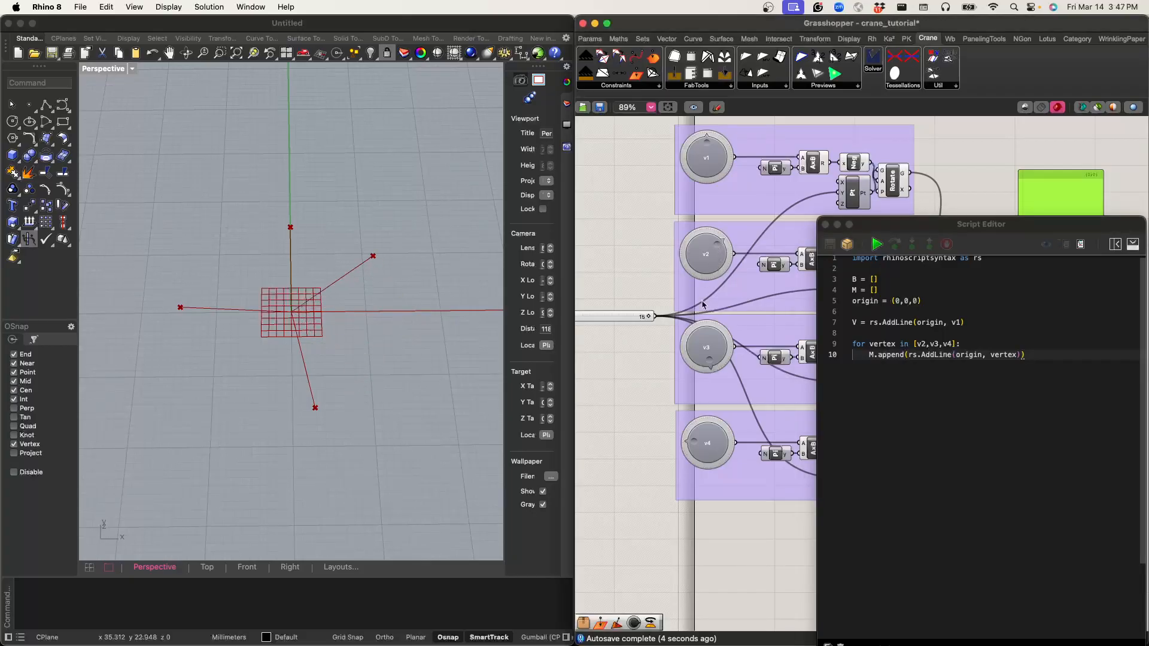
{"action": "left_click_drag", "start_coordinate": [707, 364], "coordinate": [712, 362]}
{"action": "left_click", "coordinate": [711, 153]}
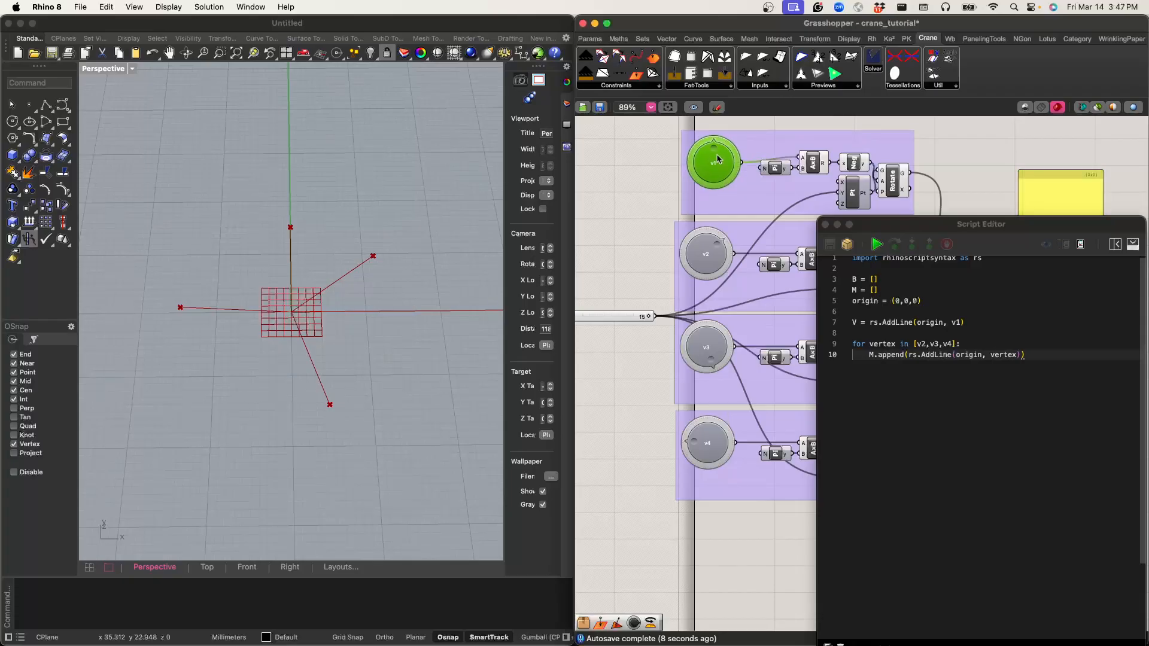
Step: Define vertexlist = [v1,v2,v3,v4] below the loop, set off by blank lines
{"action": "left_click_drag", "start_coordinate": [982, 224], "coordinate": [545, 165]}
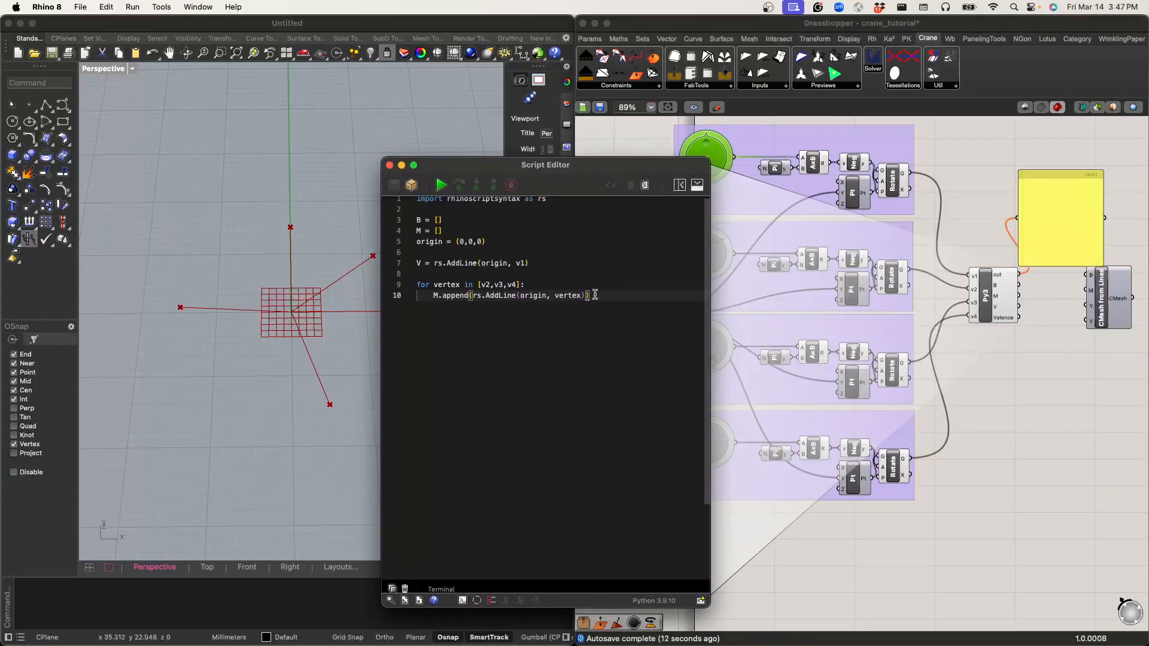
{"action": "key", "text": "Return"}
{"action": "key", "text": "Return"}
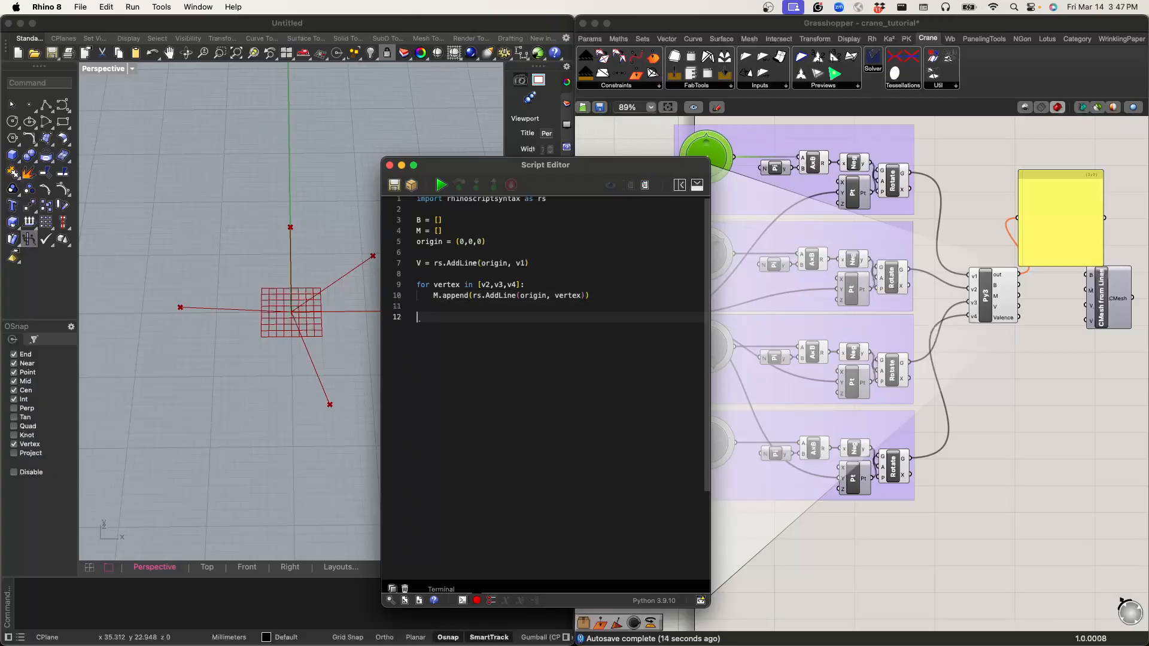
{"action": "type", "text": "vertexlist = "}
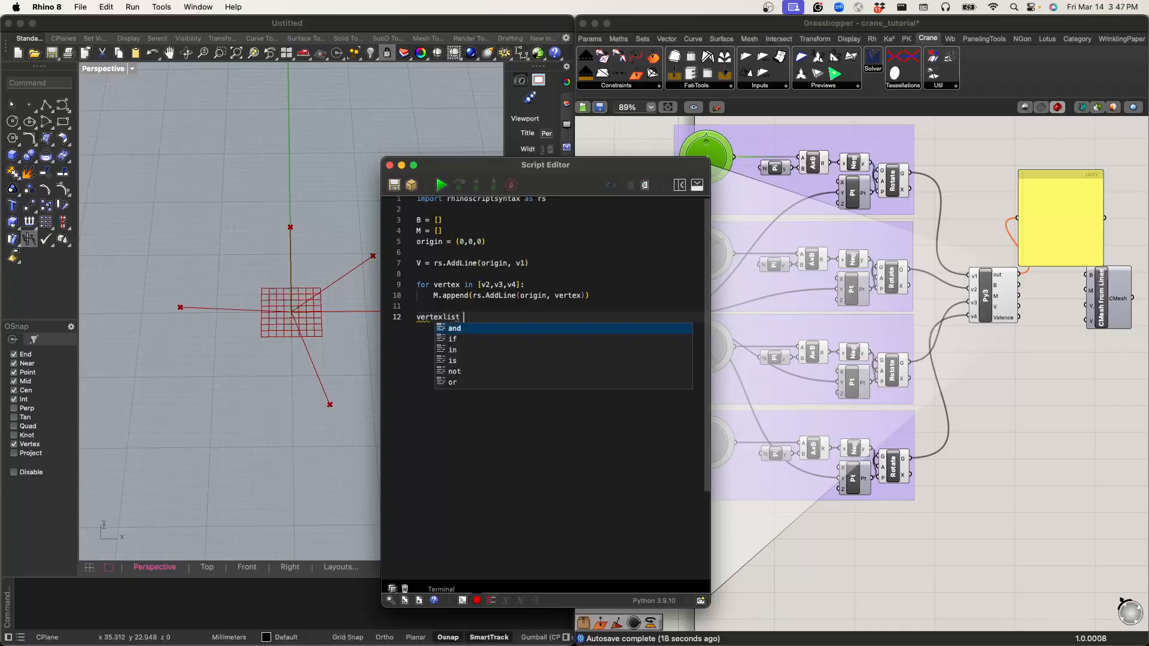
{"action": "type", "text": "[]"}
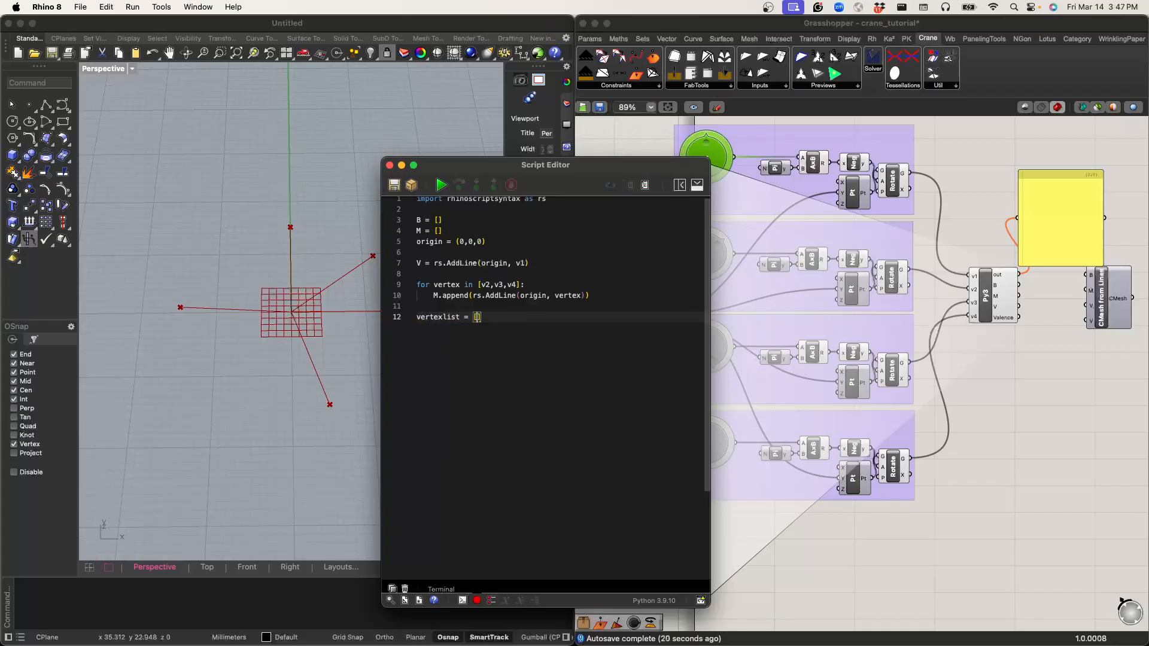
{"action": "type", "text": "v1,v2,v3,v4"}
{"action": "key", "text": "Right"}
{"action": "key", "text": "Return"}
{"action": "key", "text": "Return"}
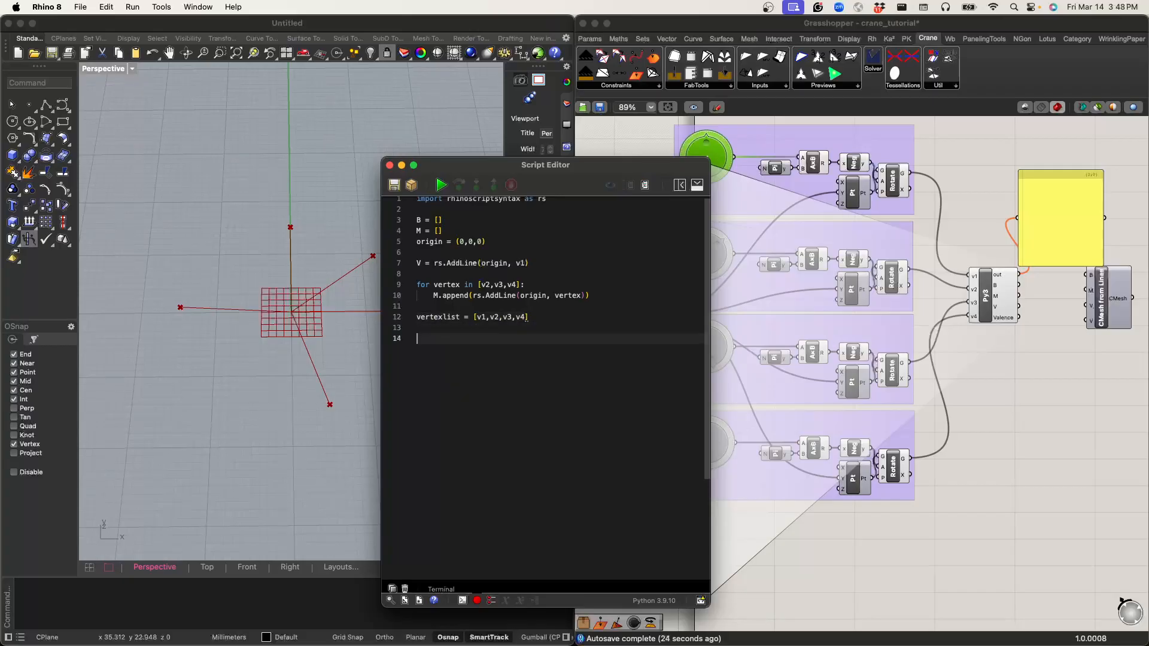
Step: Start a second loop below vertexlist with the header for i in range(len(vertexlist)):
{"action": "type", "text": "for i in range(len(ver"}
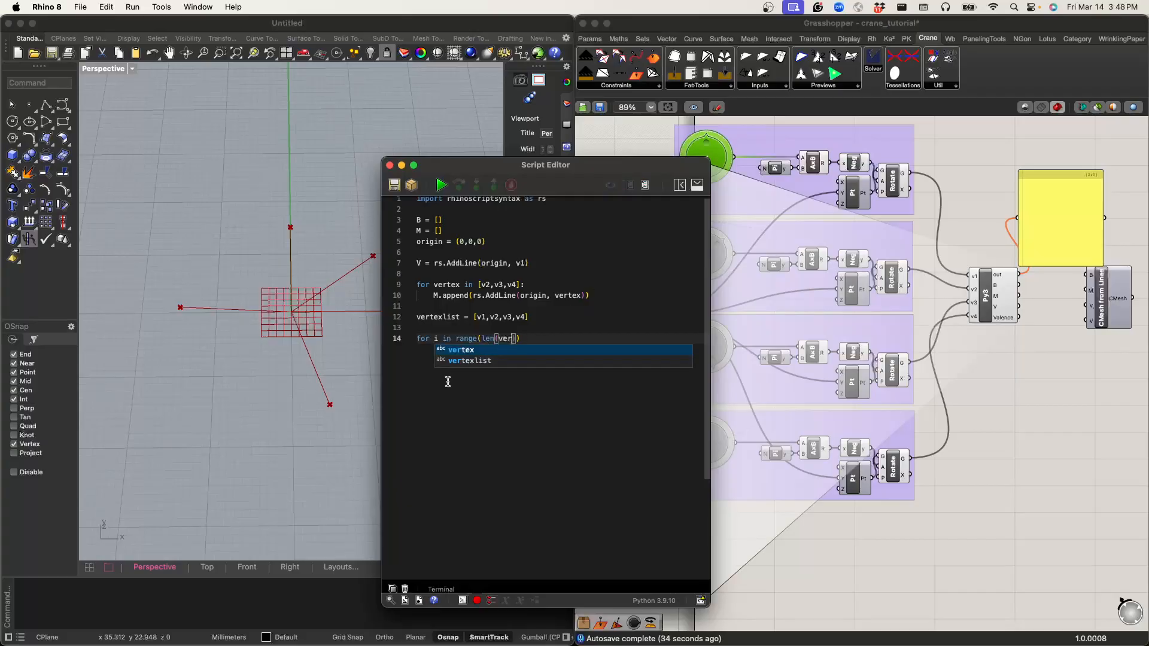
{"action": "left_click", "coordinate": [470, 360]}
{"action": "key", "text": "super+a"}
{"action": "left_click", "coordinate": [567, 346]}
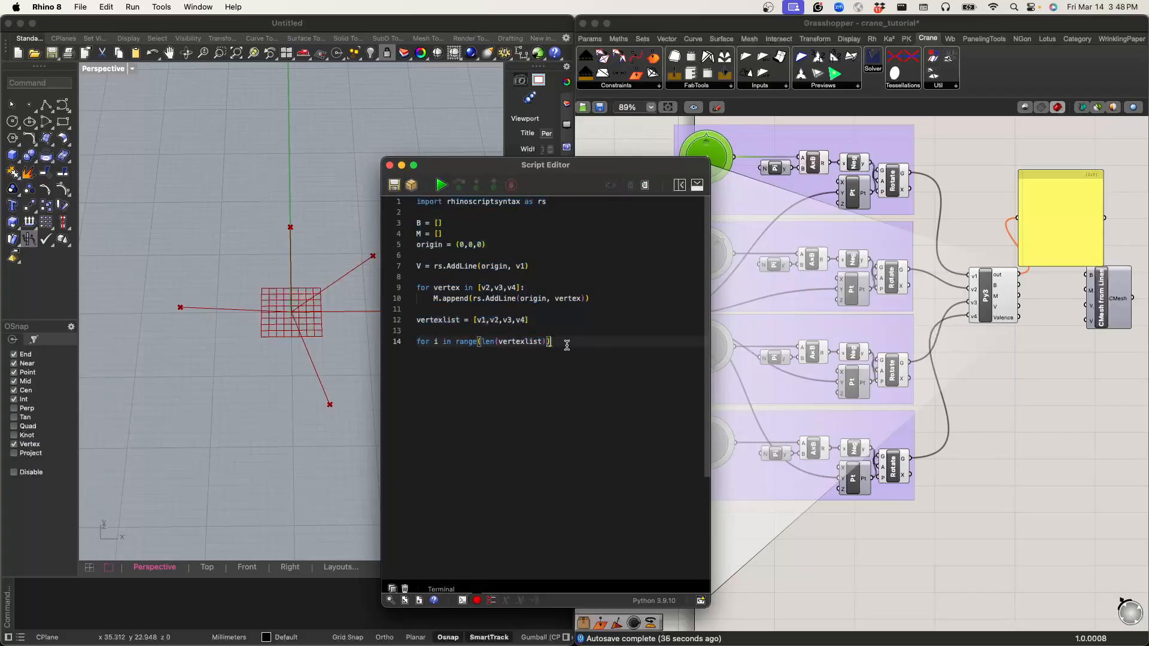
{"action": "type", "text": ":"}
{"action": "key", "text": "Return"}
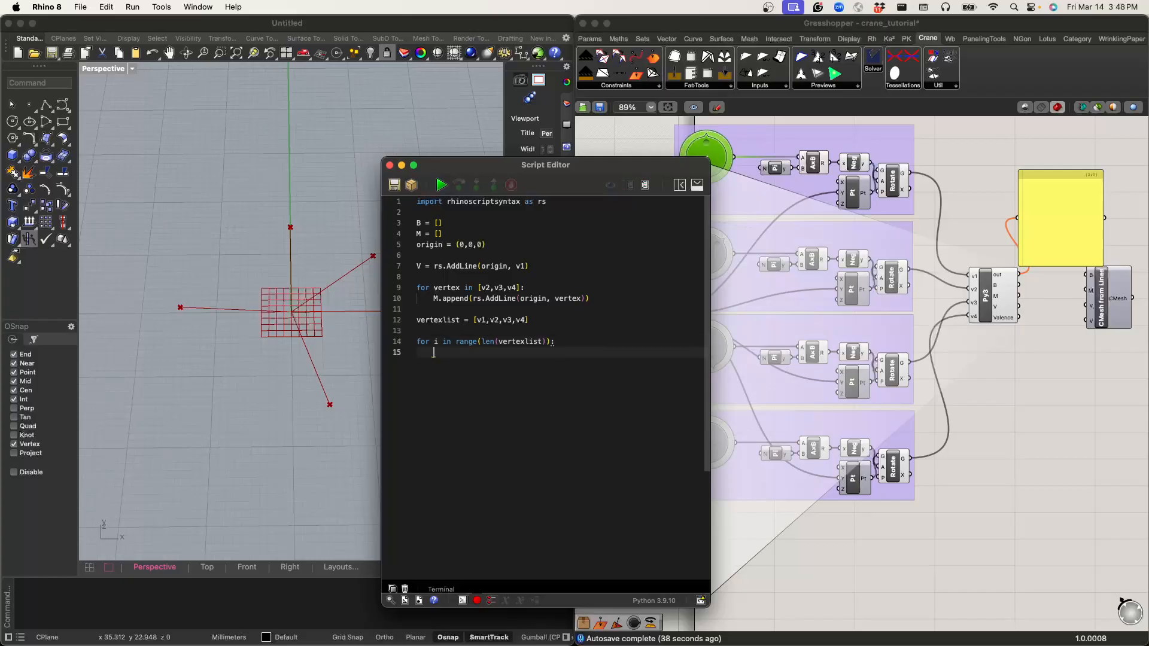
Step: Fill the loop body with B.append(rs.AddLine(vertexlist[i-1], vertexlist[i])) to build the boundary lines
{"action": "type", "text": "B.append"}
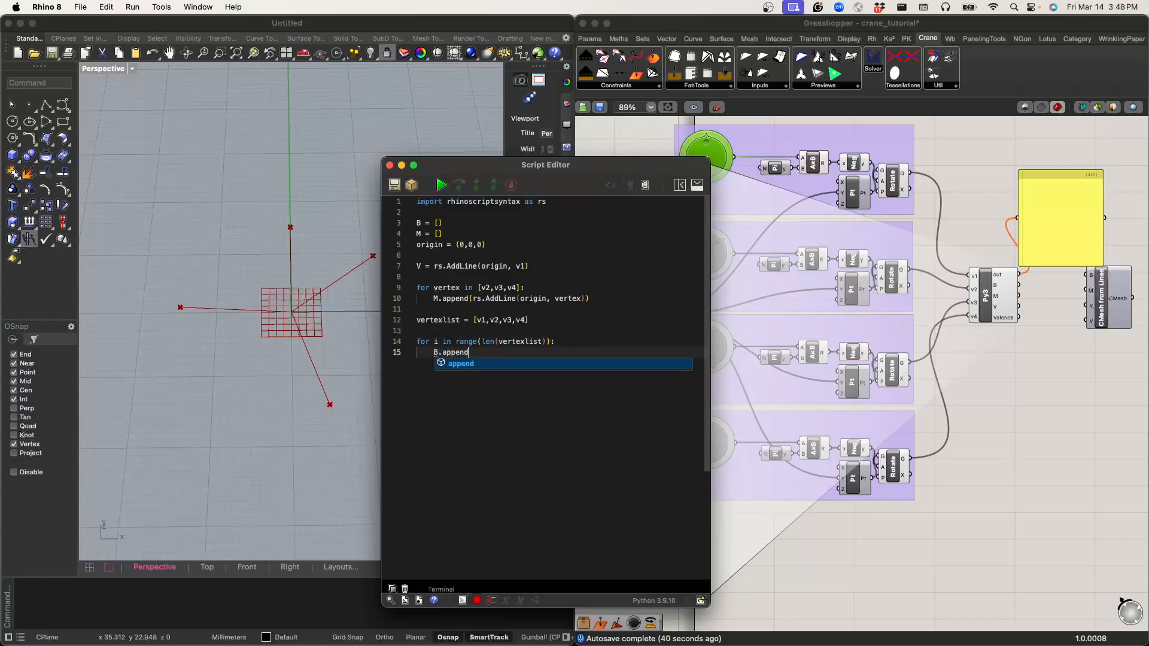
{"action": "type", "text": "(rs.AddLine"}
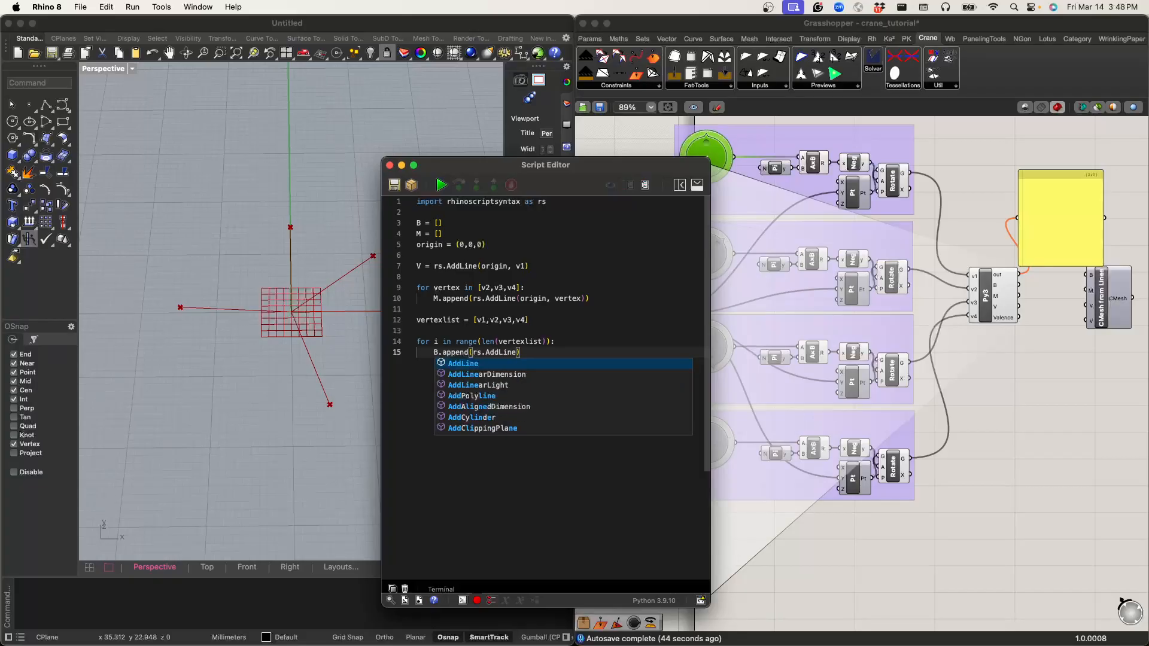
{"action": "type", "text": "("}
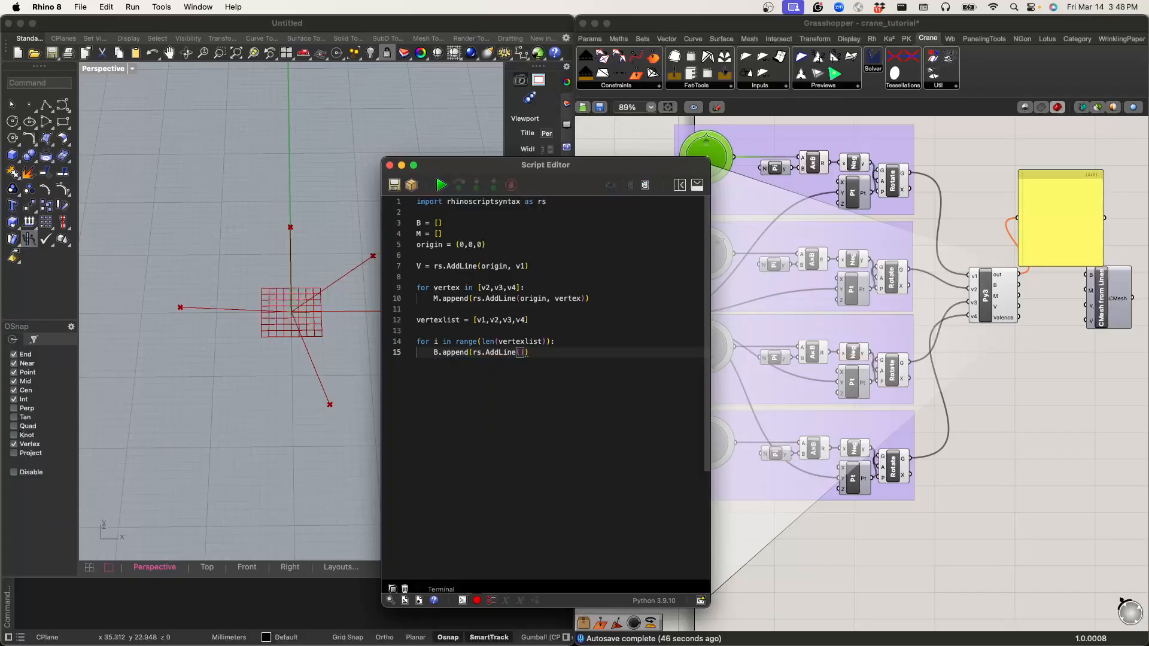
{"action": "type", "text": "vertexl"}
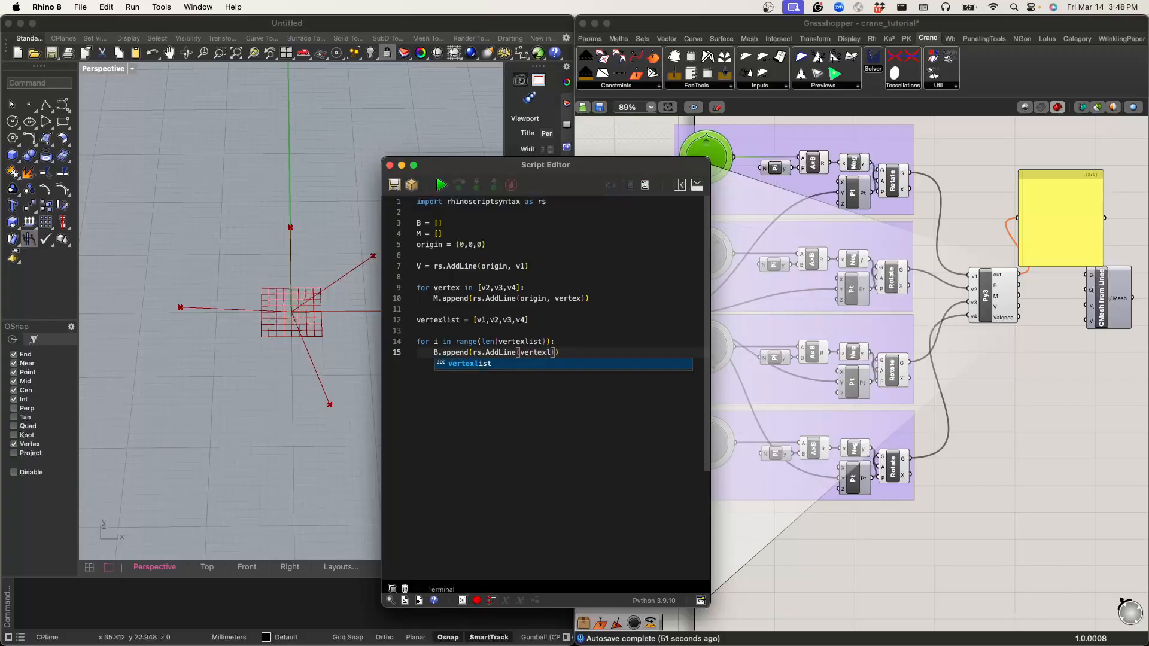
{"action": "key", "text": "Tab"}
{"action": "type", "text": "[i-1"}
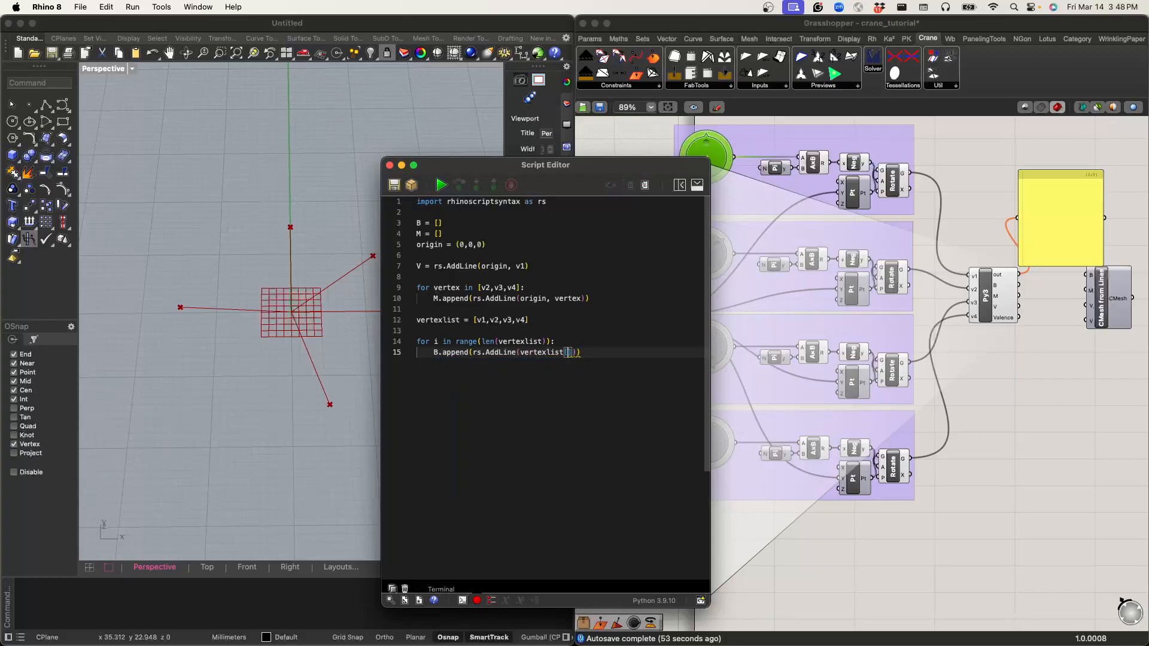
{"action": "type", "text": "], verte"}
{"action": "key", "text": "Down"}
{"action": "key", "text": "Tab"}
{"action": "type", "text": "[i"}
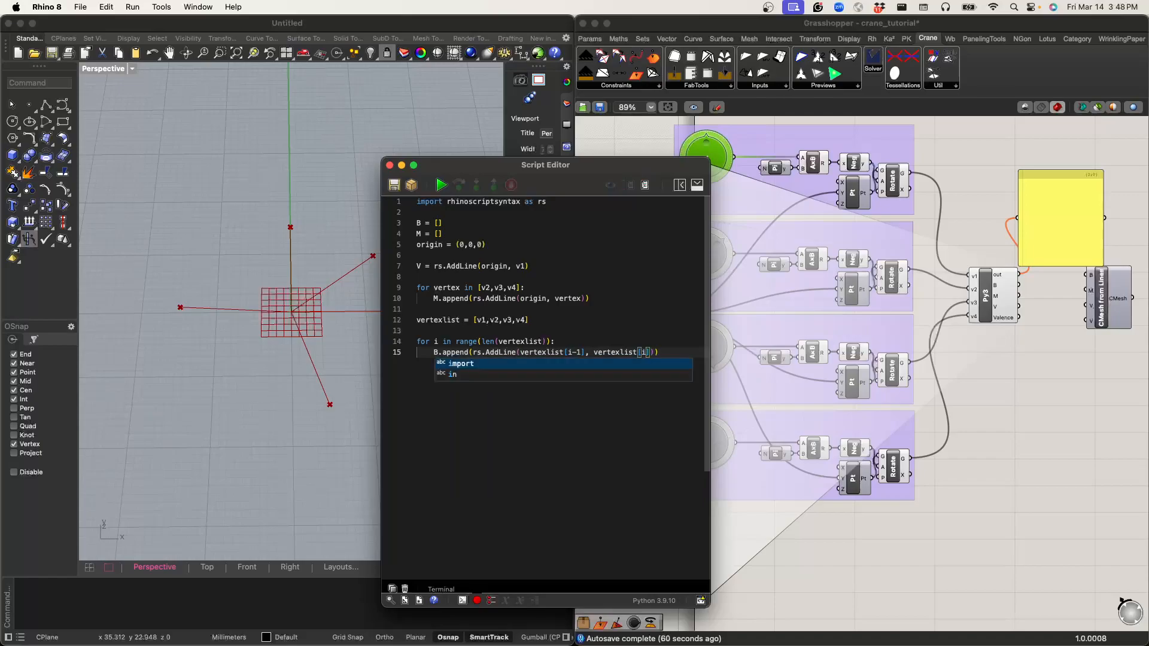
{"action": "left_click", "coordinate": [531, 413]}
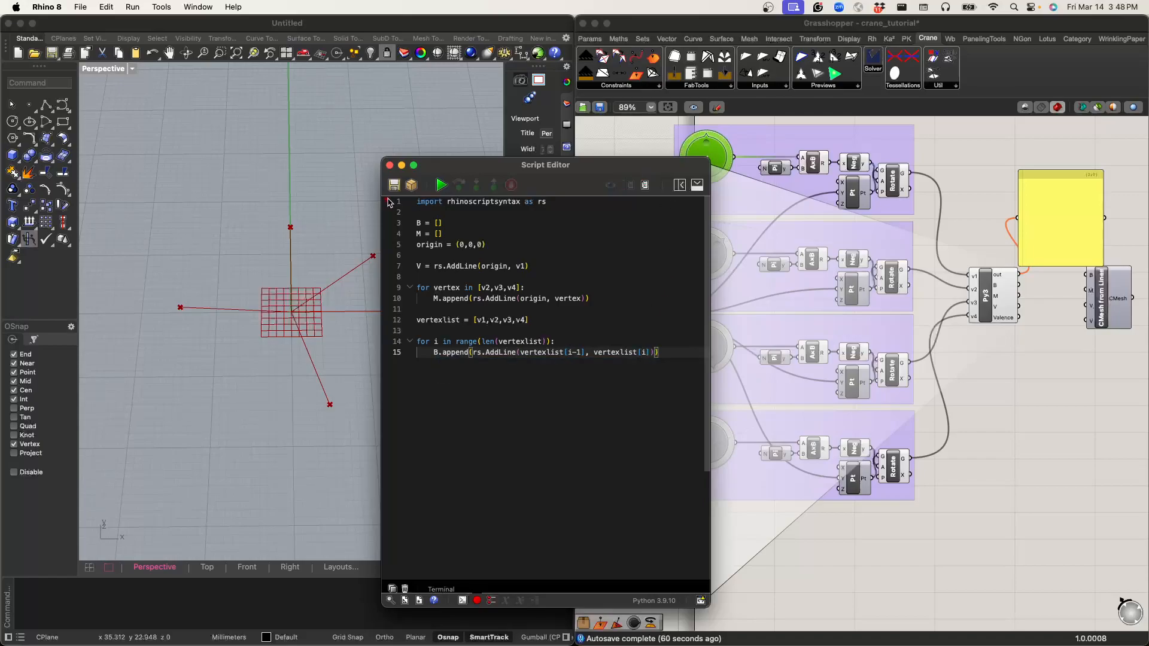
Step: Run the script, inspect the Python component's B output in the panel, and switch the panel to its Valence output
{"action": "left_click", "coordinate": [442, 187]}
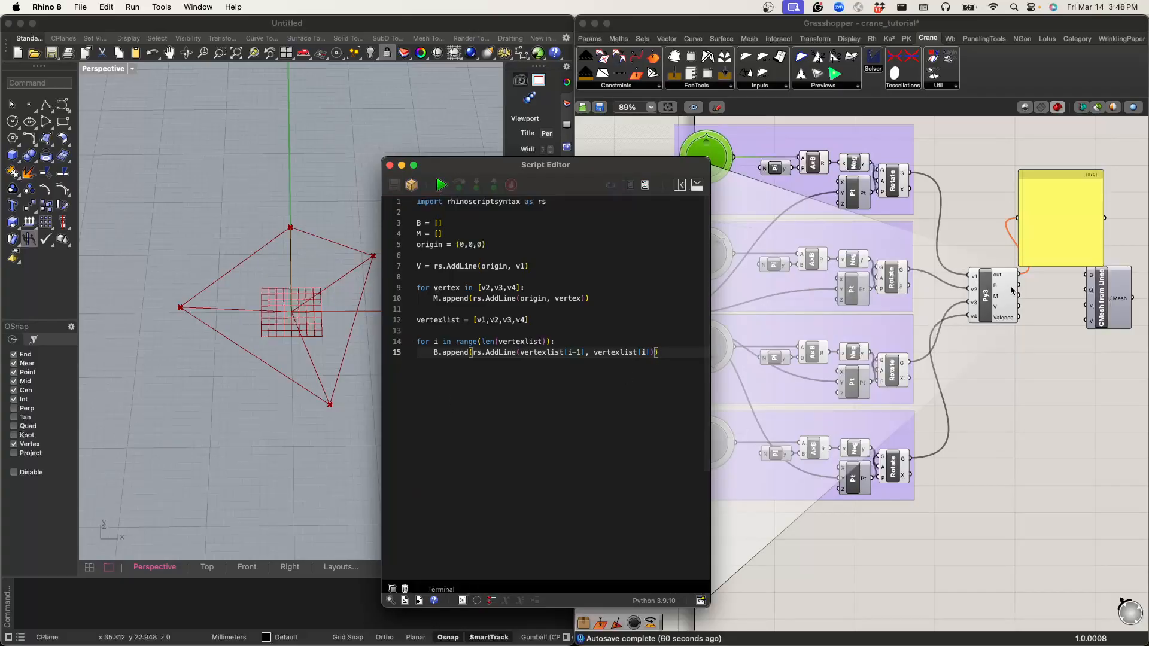
{"action": "left_click_drag", "start_coordinate": [1019, 286], "coordinate": [1028, 213]}
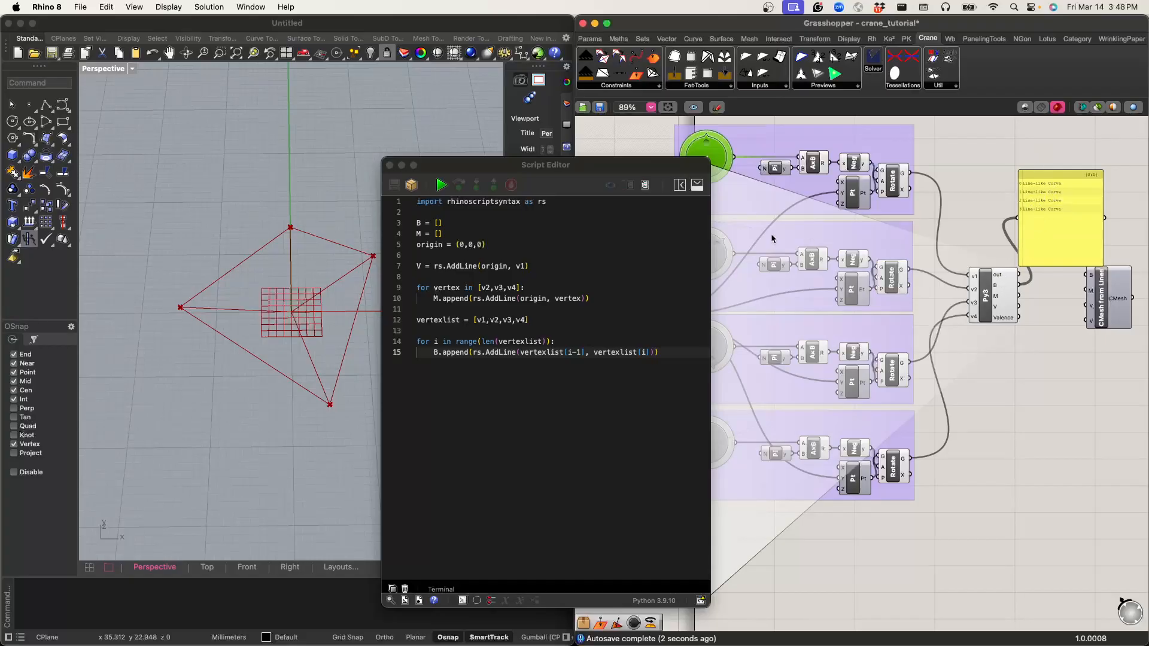
{"action": "left_click", "coordinate": [661, 352]}
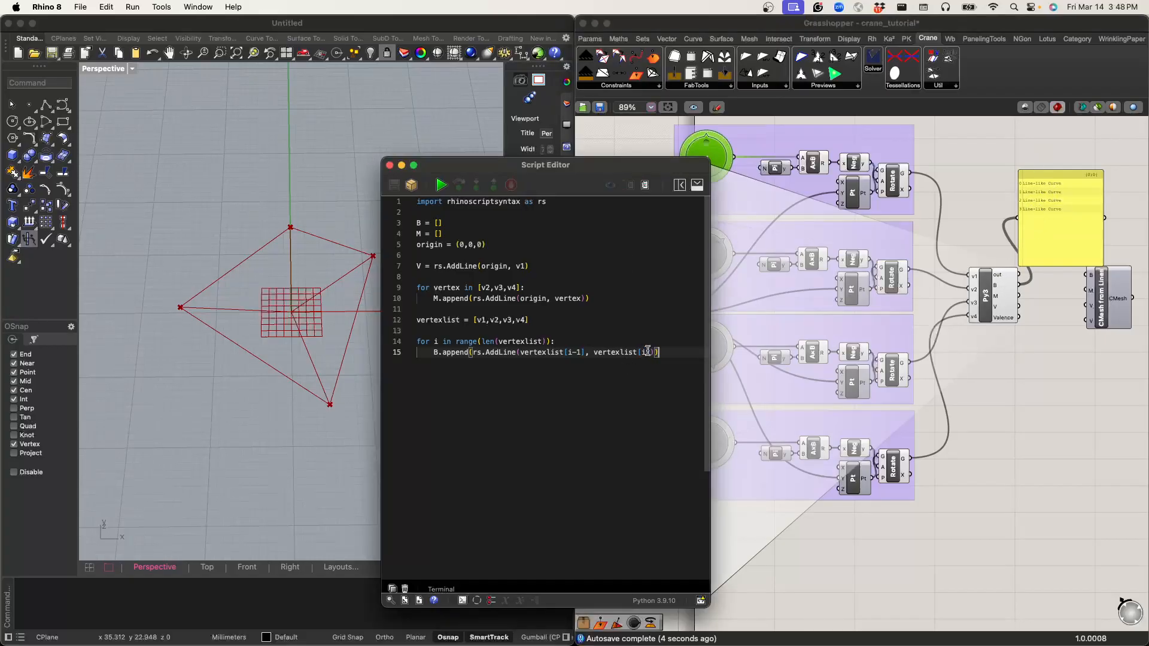
{"action": "key", "text": "Return"}
{"action": "key", "text": "Return"}
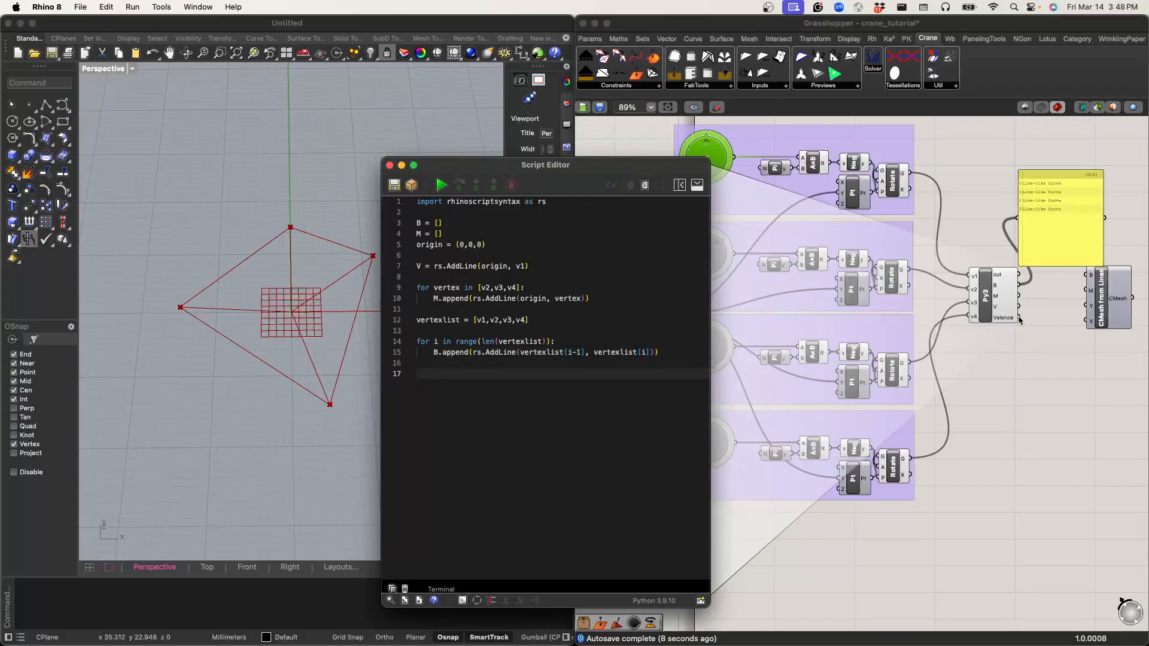
{"action": "left_click_drag", "start_coordinate": [1019, 318], "coordinate": [1011, 222]}
Step: Define Valence = 3 at the end of the script, below the boundary loop
{"action": "left_click", "coordinate": [446, 390]}
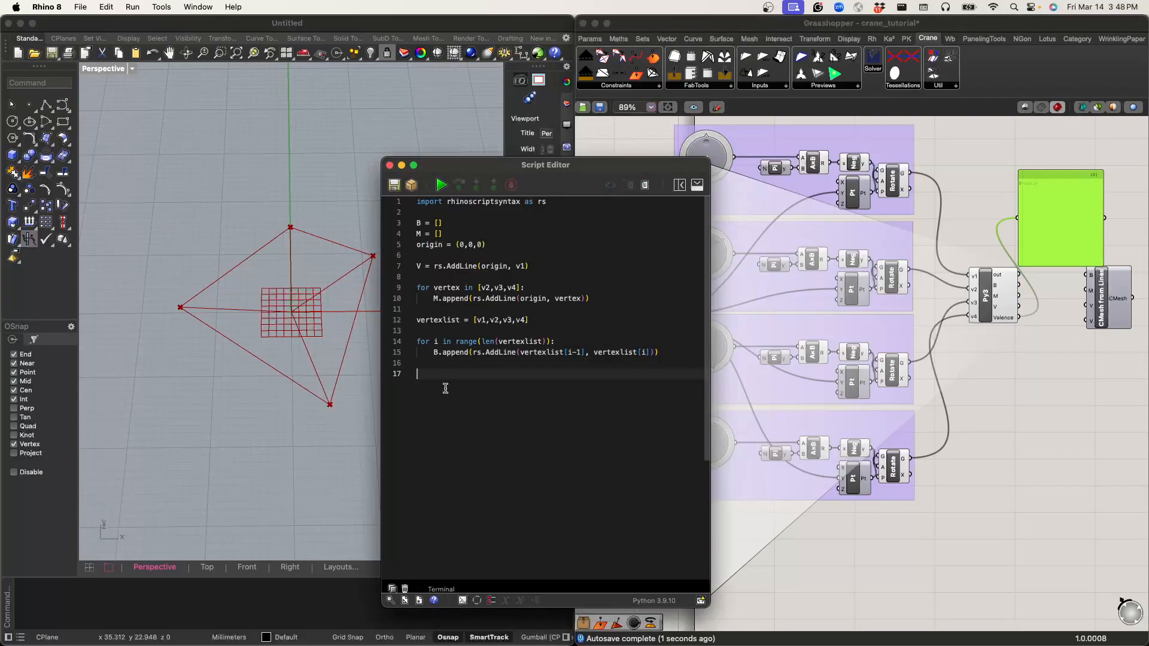
{"action": "type", "text": "Valendce"}
{"action": "key", "text": "BackSpace"}
{"action": "type", "text": "ce = "}
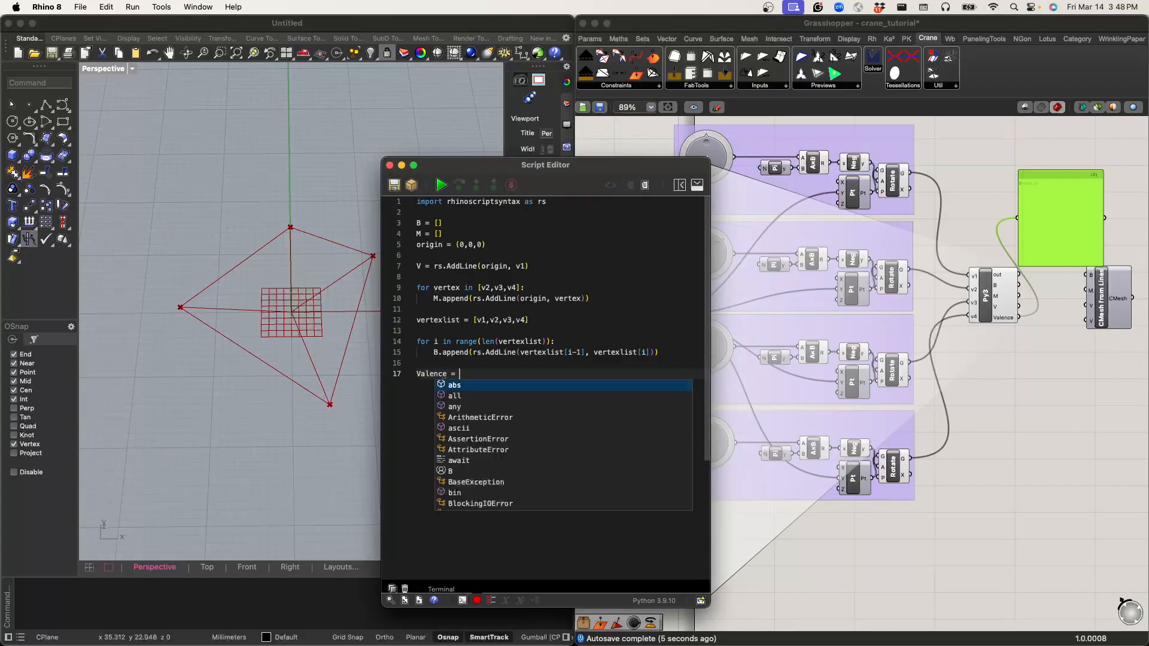
{"action": "type", "text": "3"}
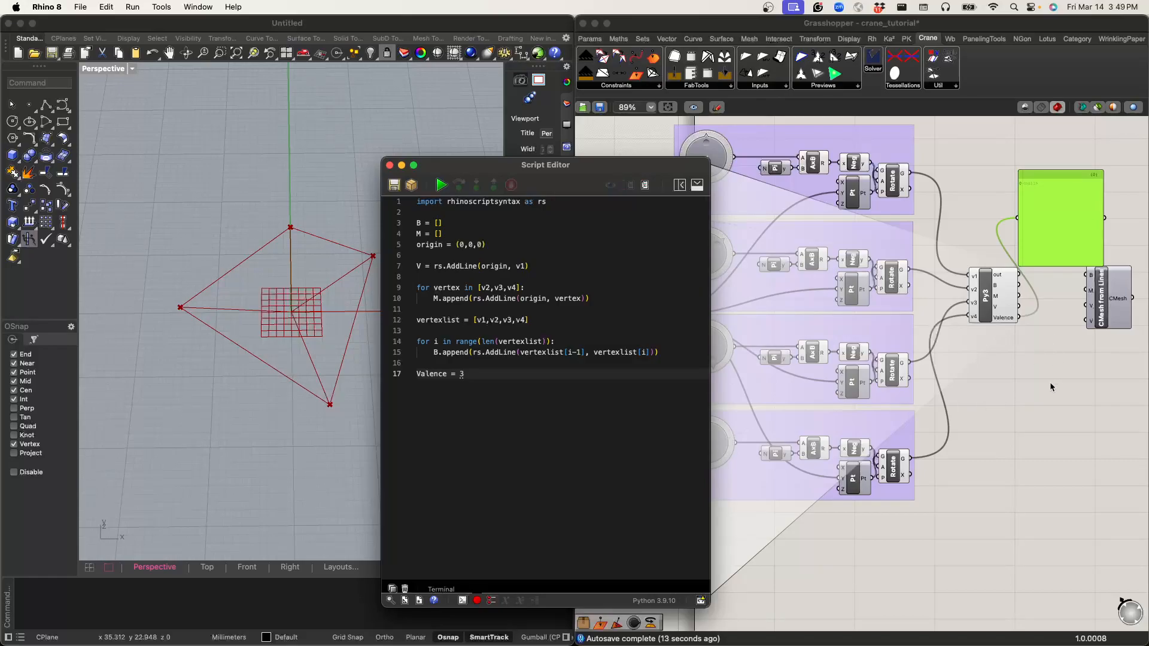
Step: Place a CraneSolver component on the canvas beside CMesh from Lines
{"action": "right_click_drag", "start_coordinate": [1055, 383], "coordinate": [857, 387]}
{"action": "left_click", "coordinate": [1012, 322]}
{"action": "left_click_drag", "start_coordinate": [822, 56], "coordinate": [1025, 279]}
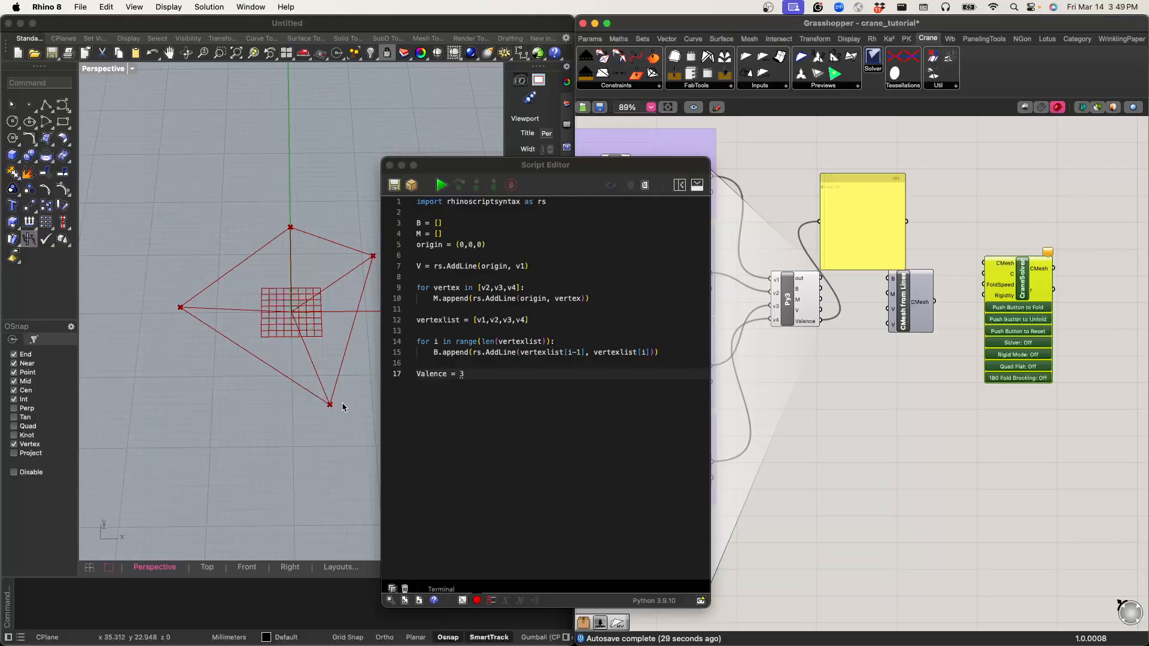
Step: Run the script with the new Valence line and close the script editor
{"action": "left_click_drag", "start_coordinate": [418, 375], "coordinate": [437, 398]}
{"action": "left_click", "coordinate": [437, 398]}
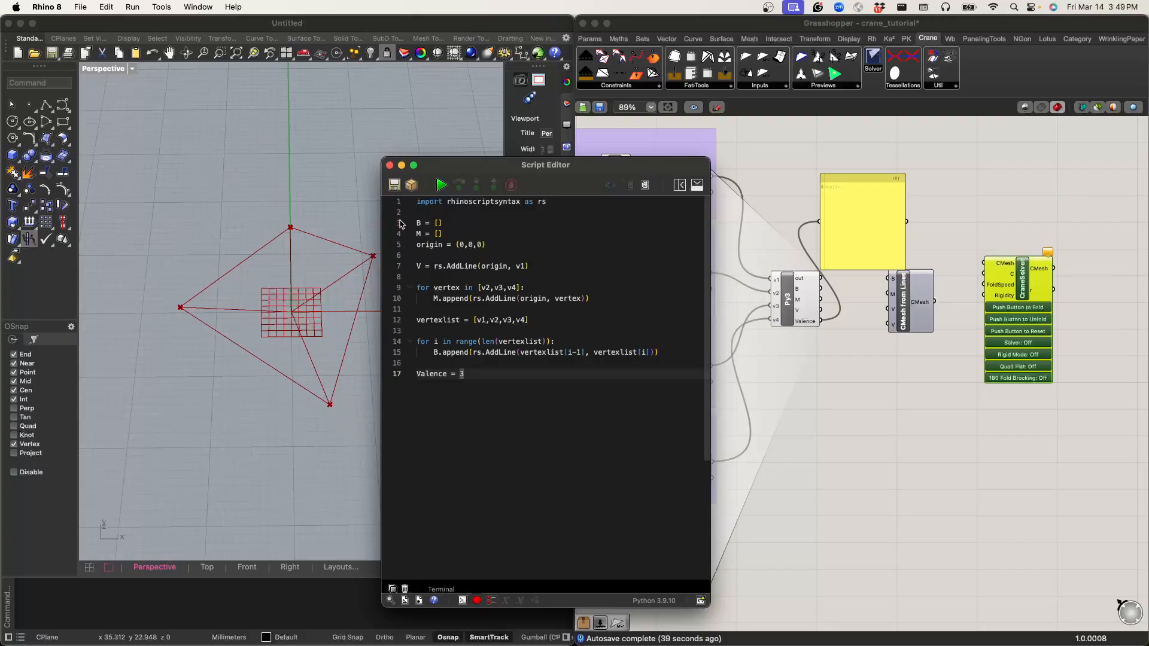
{"action": "left_click", "coordinate": [441, 185]}
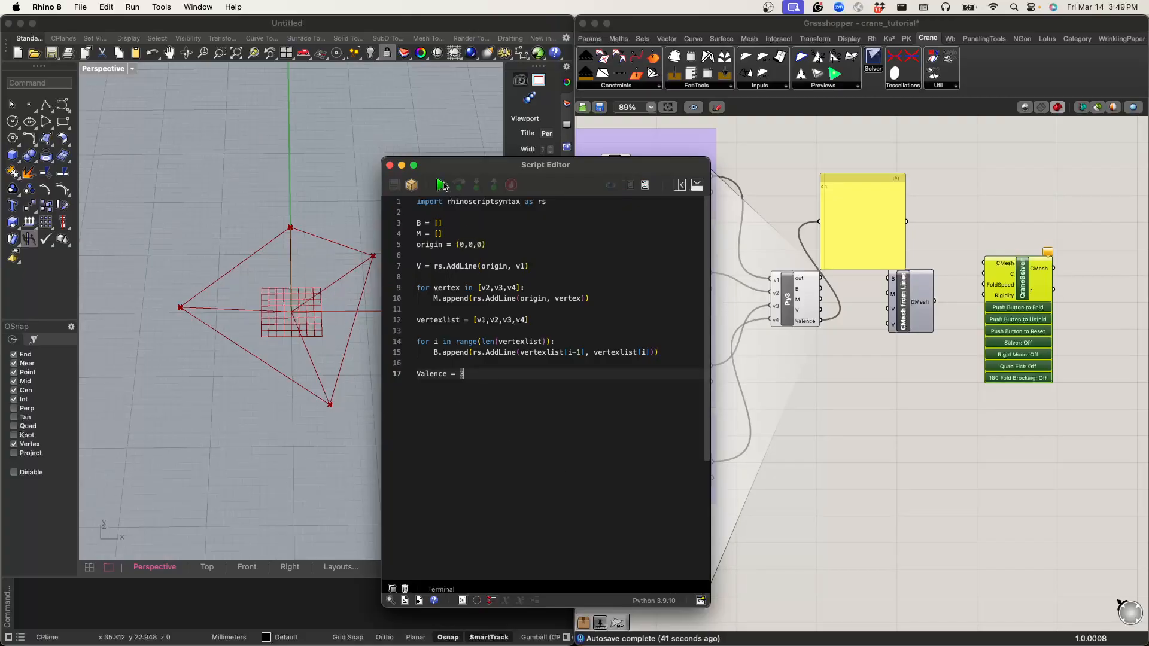
{"action": "left_click", "coordinate": [390, 166]}
Step: Wire the Python component's B, M, V and Valence outputs into CMesh from Lines, and its CMesh output into CraneSolver's CMesh input
{"action": "scroll", "coordinate": [757, 364], "scroll_direction": "down", "scroll_amount": 3}
{"action": "scroll", "coordinate": [766, 336], "scroll_direction": "up", "scroll_amount": 8}
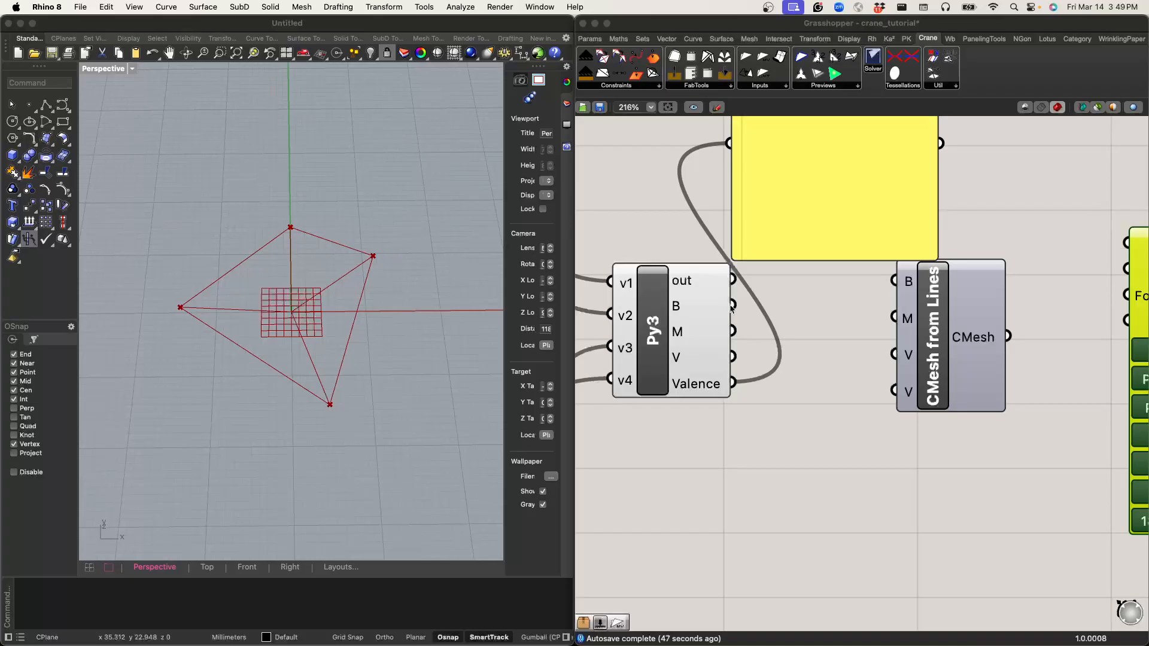
{"action": "left_click_drag", "start_coordinate": [733, 306], "coordinate": [910, 277]}
{"action": "left_click_drag", "start_coordinate": [733, 330], "coordinate": [895, 391]}
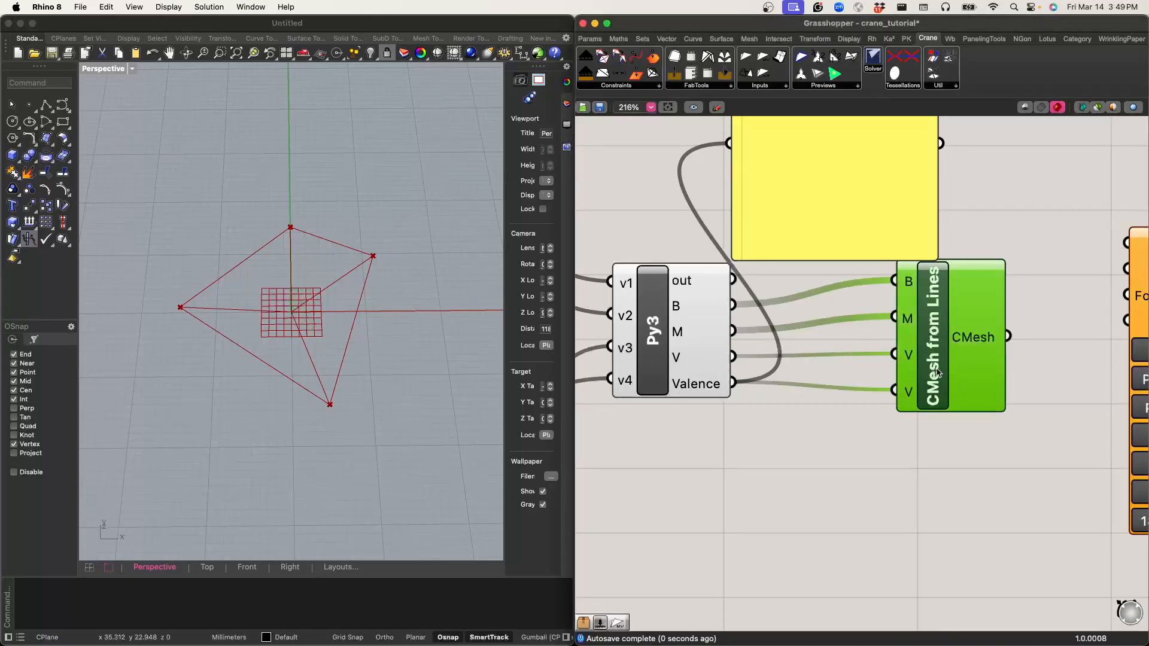
{"action": "right_click_drag", "start_coordinate": [1010, 344], "coordinate": [793, 361]}
{"action": "left_click_drag", "start_coordinate": [791, 354], "coordinate": [911, 262]}
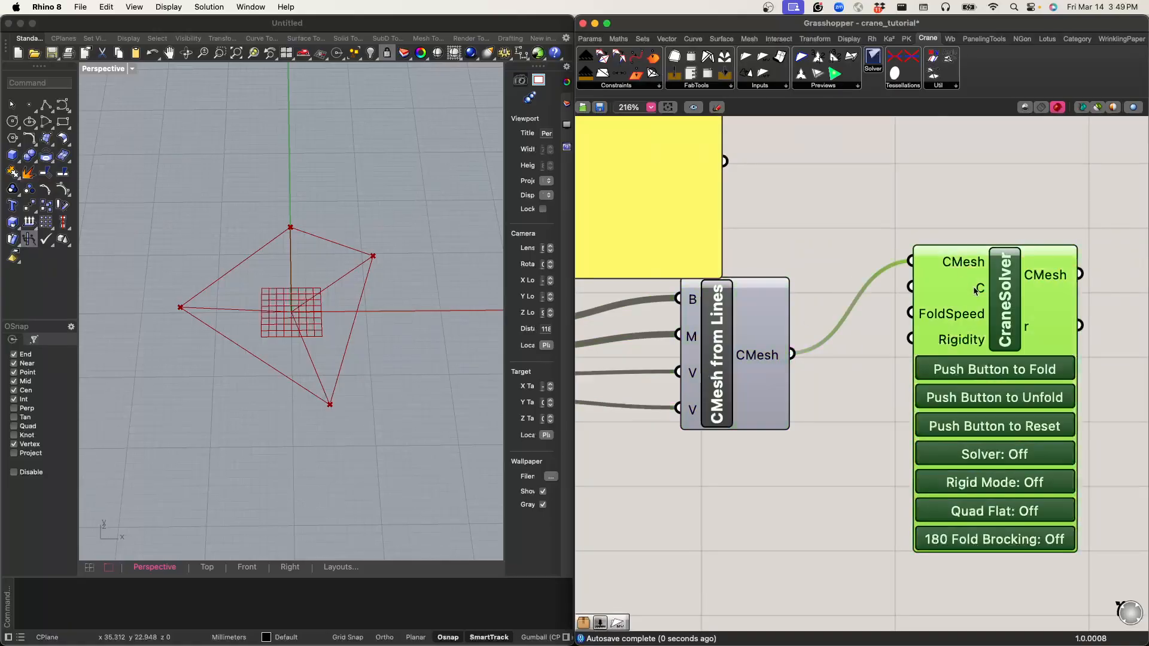
Step: Place a PreviewCMesh component and feed it CraneSolver's CMesh output to preview the crease pattern
{"action": "right_click_drag", "start_coordinate": [911, 262], "coordinate": [797, 303]}
{"action": "scroll", "coordinate": [773, 306], "scroll_direction": "down", "scroll_amount": 1}
{"action": "left_click_drag", "start_coordinate": [835, 73], "coordinate": [993, 234]}
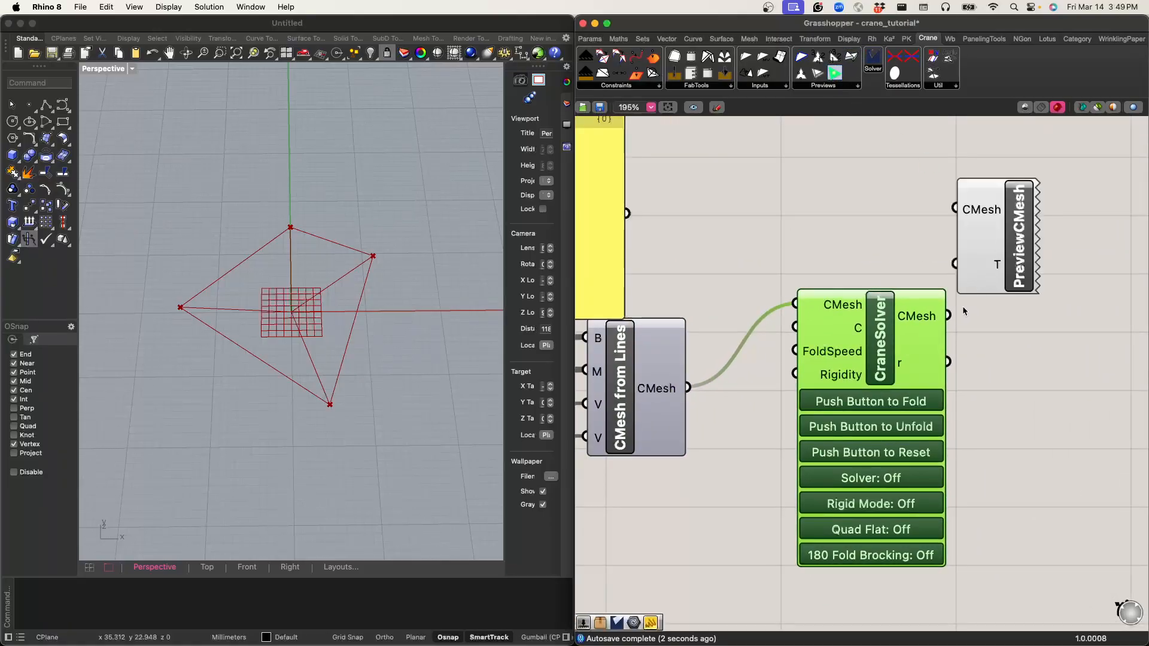
{"action": "left_click_drag", "start_coordinate": [949, 315], "coordinate": [974, 216]}
{"action": "scroll", "coordinate": [280, 318], "scroll_direction": "up", "scroll_amount": 4}
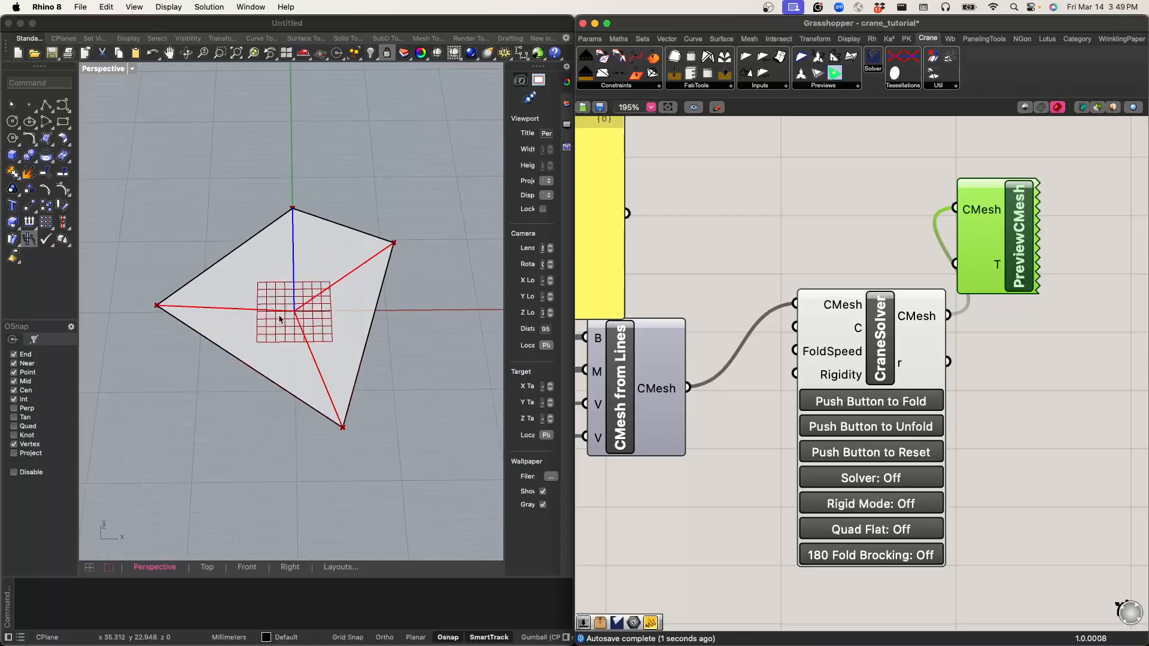
{"action": "right_click_drag", "start_coordinate": [296, 324], "coordinate": [96, 297]}
{"action": "right_click_drag", "start_coordinate": [285, 351], "coordinate": [375, 359]}
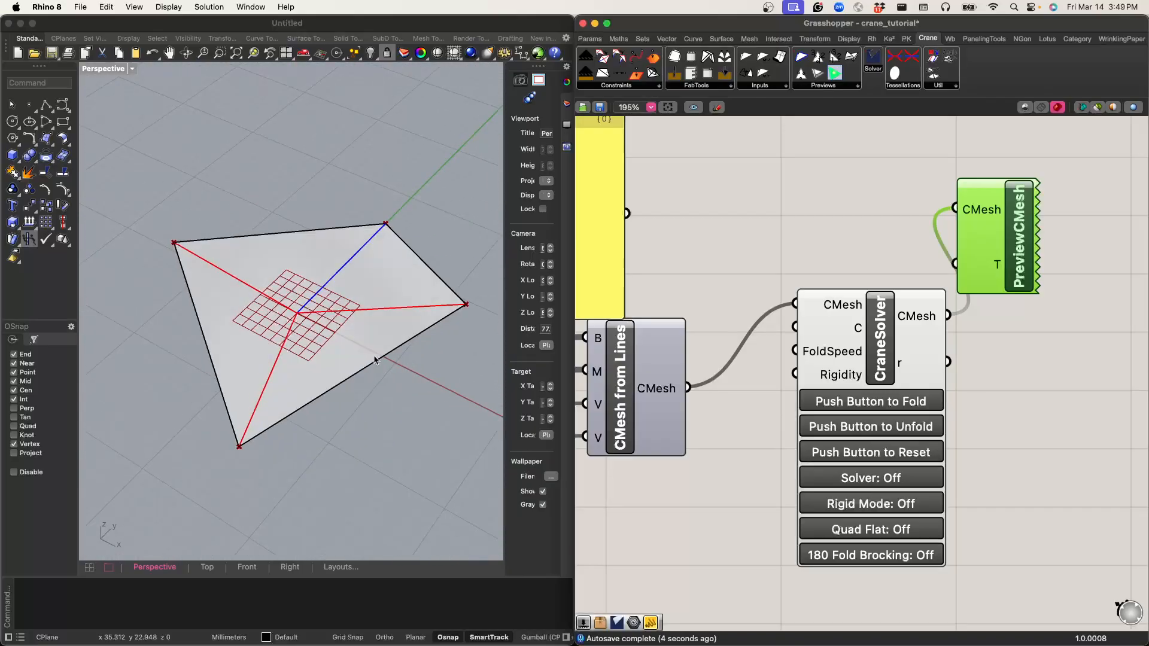
Step: Move CraneSolver clear of PreviewCMesh so that the wire between them is unobstructed
{"action": "left_click", "coordinate": [961, 319]}
{"action": "left_click_drag", "start_coordinate": [891, 335], "coordinate": [933, 396]}
{"action": "right_click_drag", "start_coordinate": [835, 290], "coordinate": [837, 154]}
Step: Open the component search on the empty canvas beside CraneSolver's Rigidity input
{"action": "scroll", "coordinate": [861, 209], "scroll_direction": "down", "scroll_amount": 3}
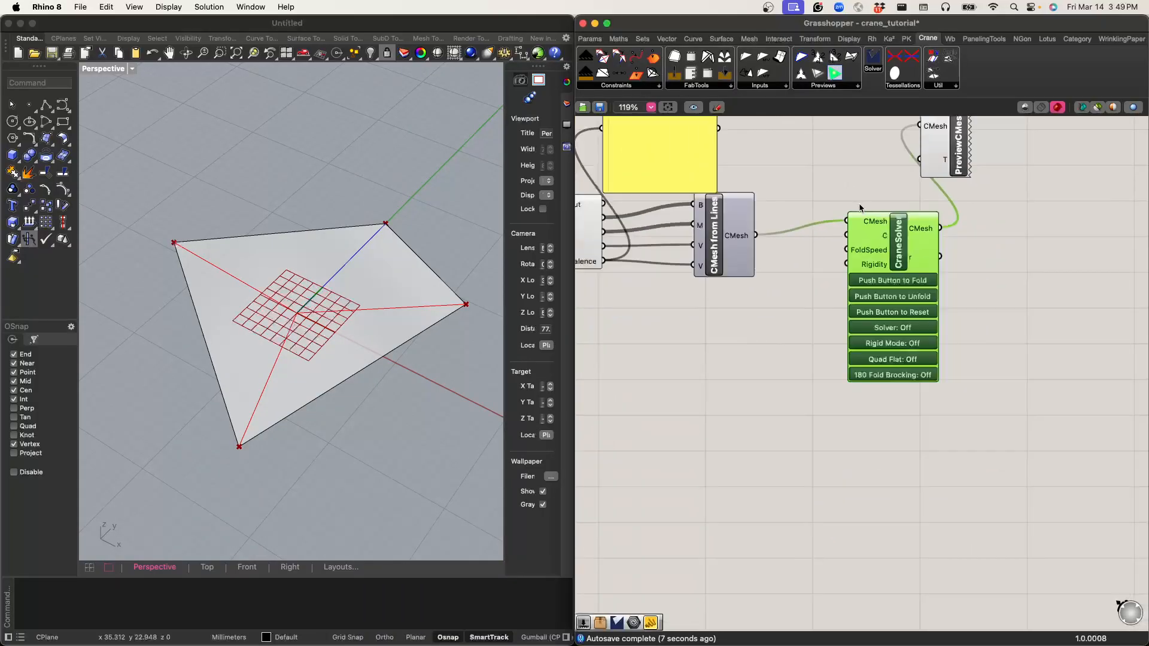
{"action": "scroll", "coordinate": [860, 209], "scroll_direction": "up", "scroll_amount": 3}
{"action": "double_click", "coordinate": [771, 343]}
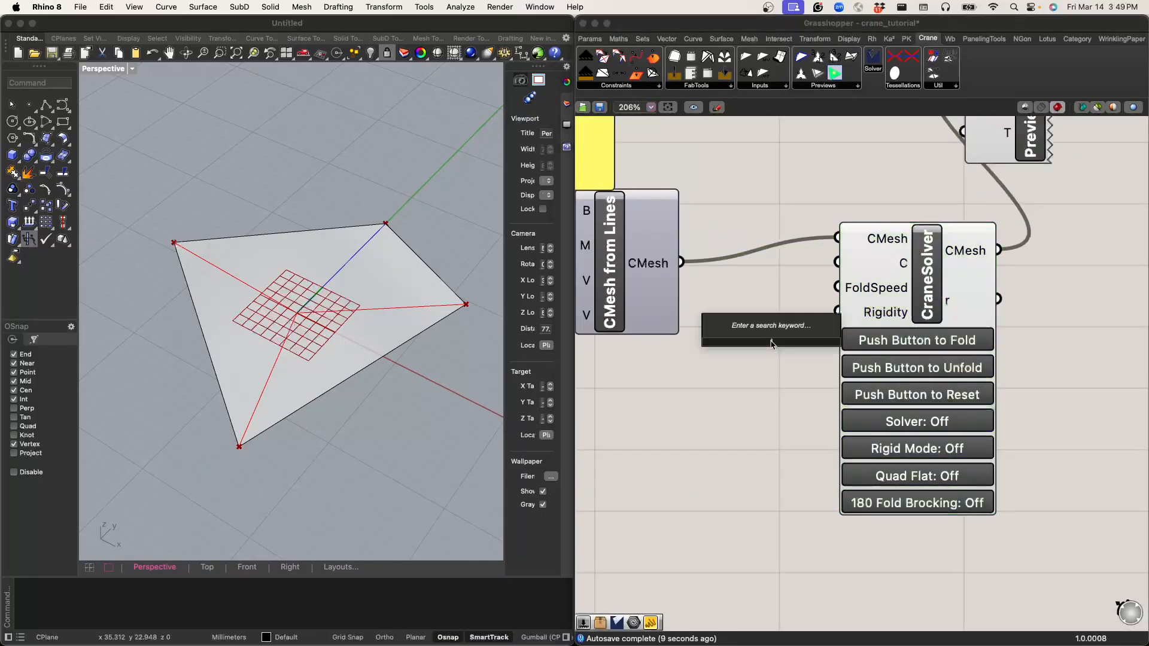
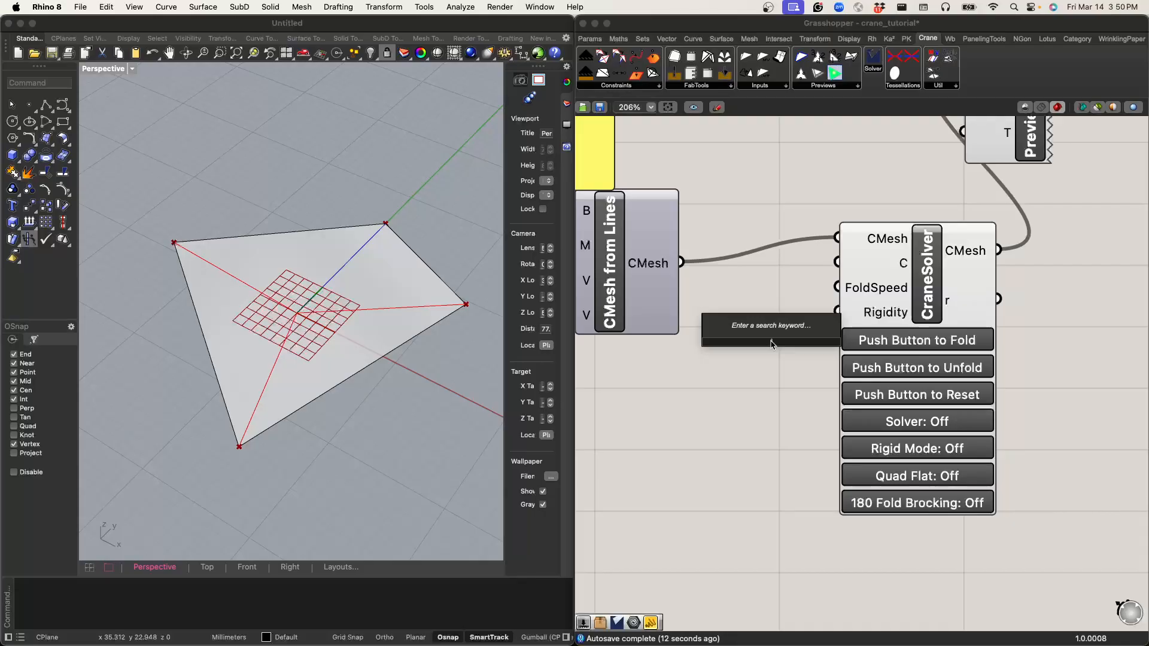
Step: Add a number slider with the value 0.1, wire it into CraneSolver's FoldSpeed input and place it level with that input
{"action": "type", "text": "0"}
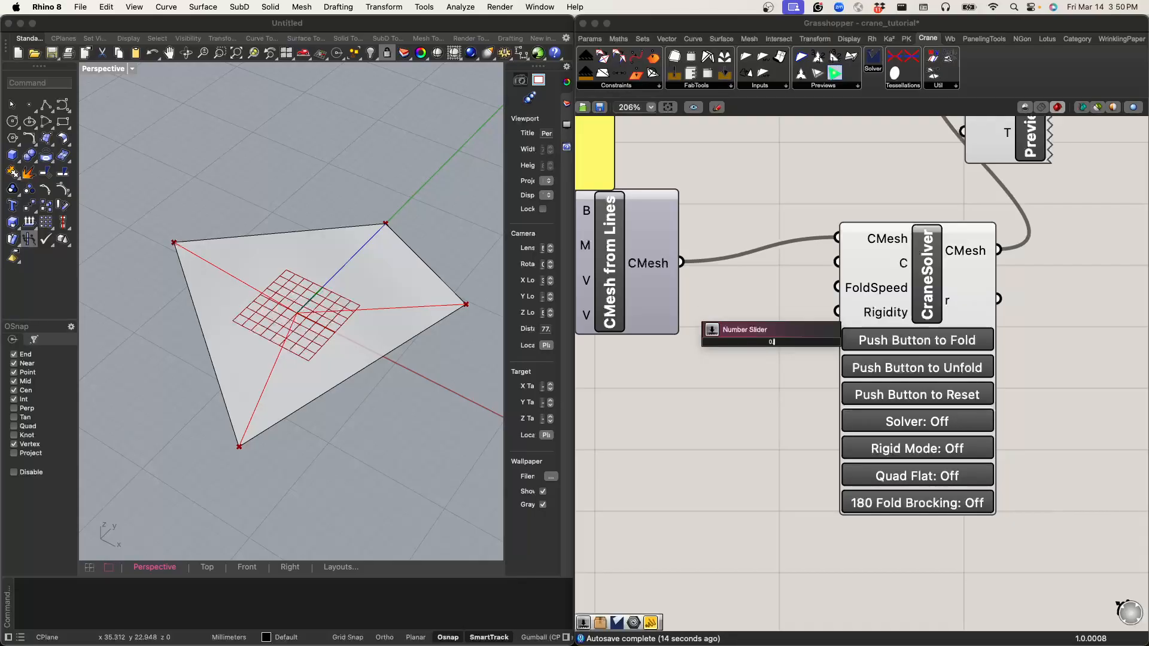
{"action": "type", "text": ".1..1"}
{"action": "key", "text": "Return"}
{"action": "left_click_drag", "start_coordinate": [774, 348], "coordinate": [712, 370]}
{"action": "left_click_drag", "start_coordinate": [802, 367], "coordinate": [837, 287]}
{"action": "left_click_drag", "start_coordinate": [758, 368], "coordinate": [761, 278]}
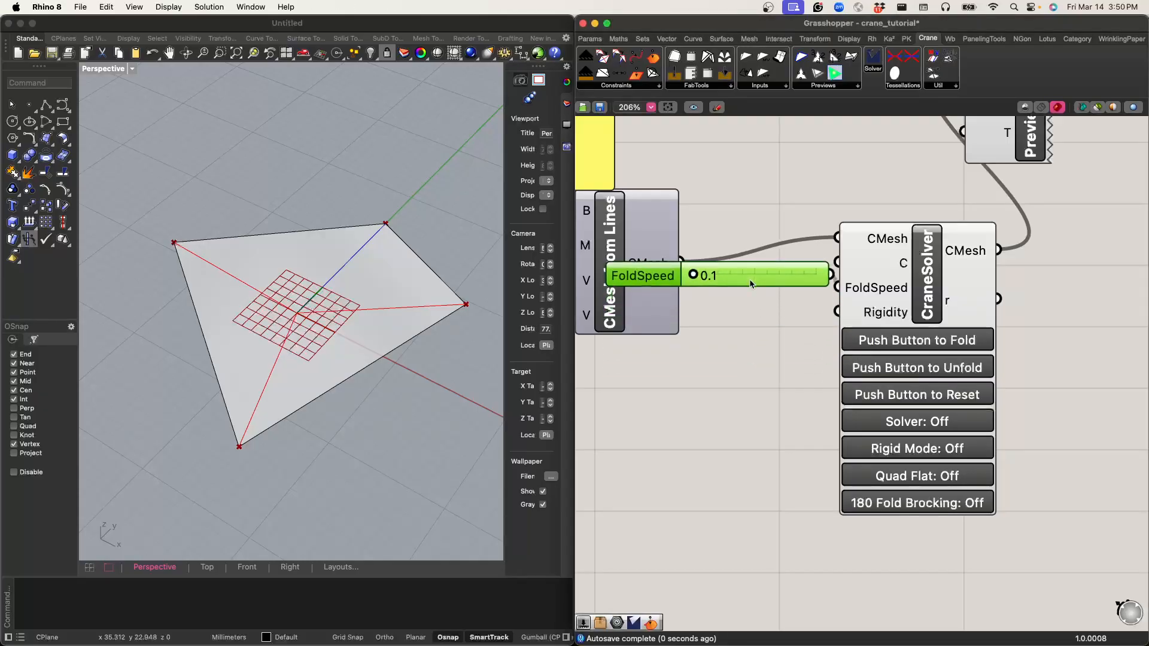
Step: Add a whole-number slider for CraneSolver's Rigidity input and set it to 4, and raise the FoldSpeed slider to 0.4
{"action": "double_click", "coordinate": [738, 358]}
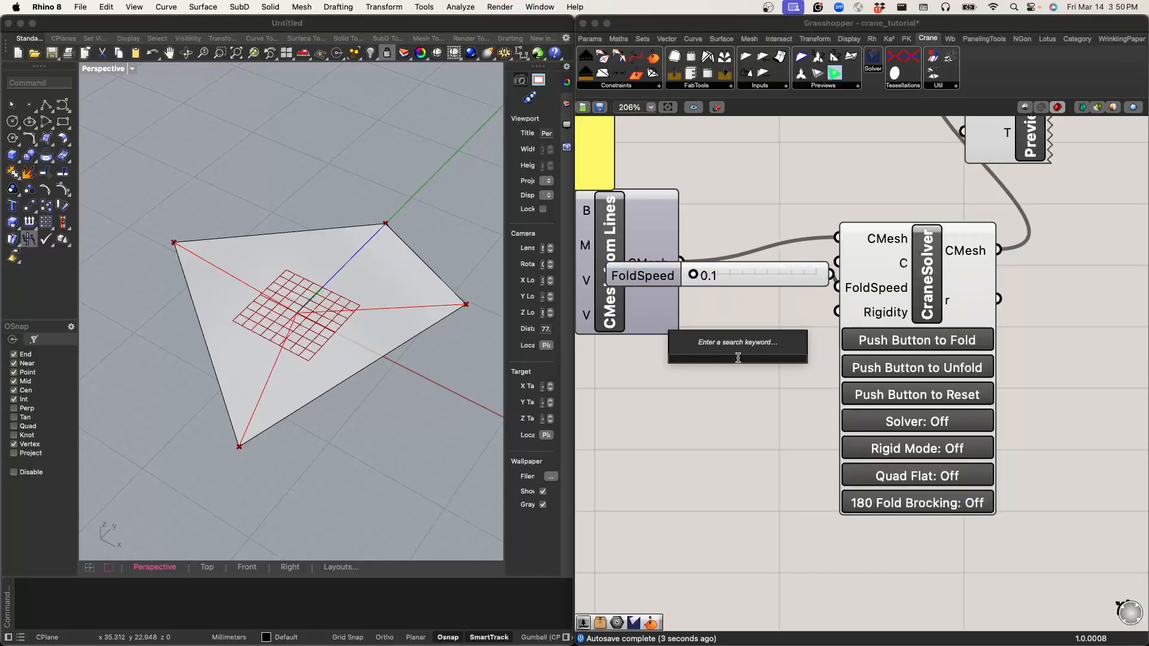
{"action": "type", "text": "1"}
{"action": "key", "text": "Return"}
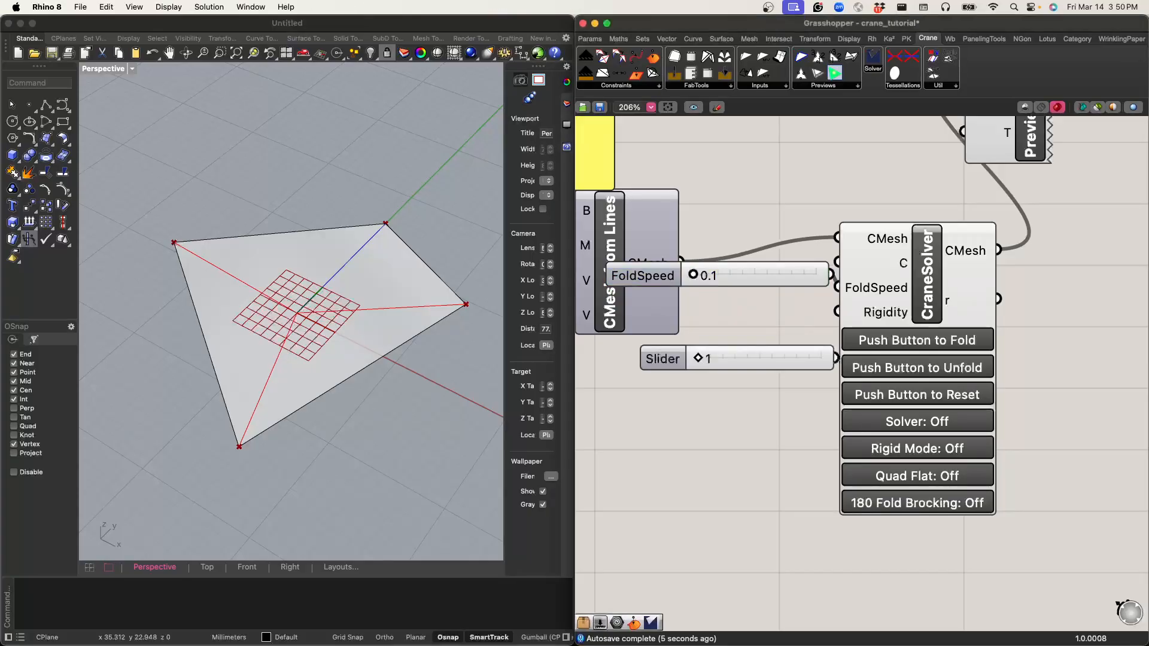
{"action": "left_click_drag", "start_coordinate": [755, 362], "coordinate": [709, 371]}
{"action": "left_click_drag", "start_coordinate": [790, 366], "coordinate": [837, 312]}
{"action": "left_click_drag", "start_coordinate": [663, 368], "coordinate": [705, 367]}
{"action": "left_click_drag", "start_coordinate": [694, 275], "coordinate": [735, 275]}
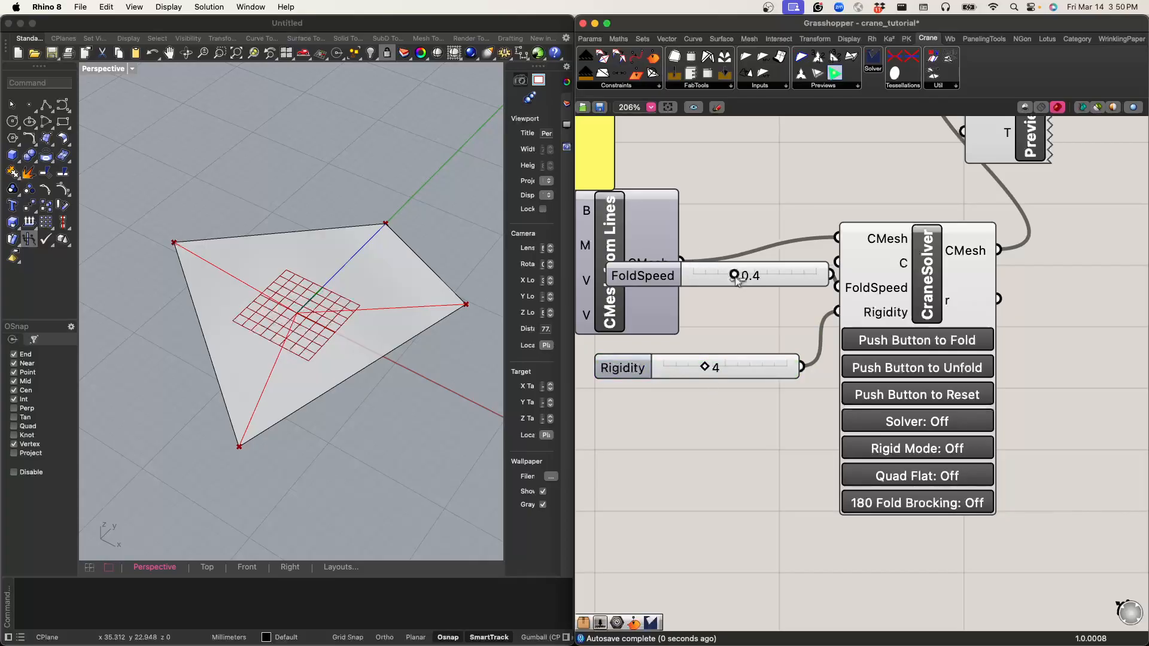
Step: Switch on Solver, Quad Flat and Rigid Mode in CraneSolver, and fold the previewed mesh
{"action": "left_click", "coordinate": [983, 141]}
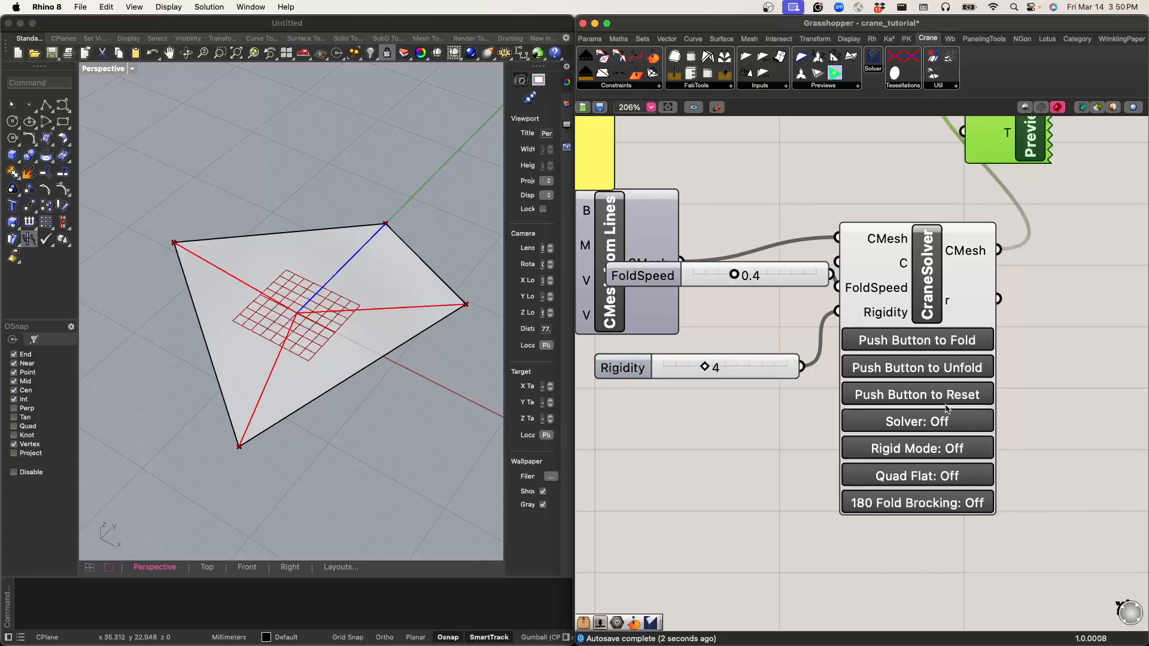
{"action": "left_click", "coordinate": [948, 423]}
{"action": "left_click", "coordinate": [958, 398]}
{"action": "left_click", "coordinate": [965, 341]}
{"action": "left_click", "coordinate": [972, 479]}
{"action": "left_click", "coordinate": [969, 454]}
{"action": "left_click", "coordinate": [954, 347]}
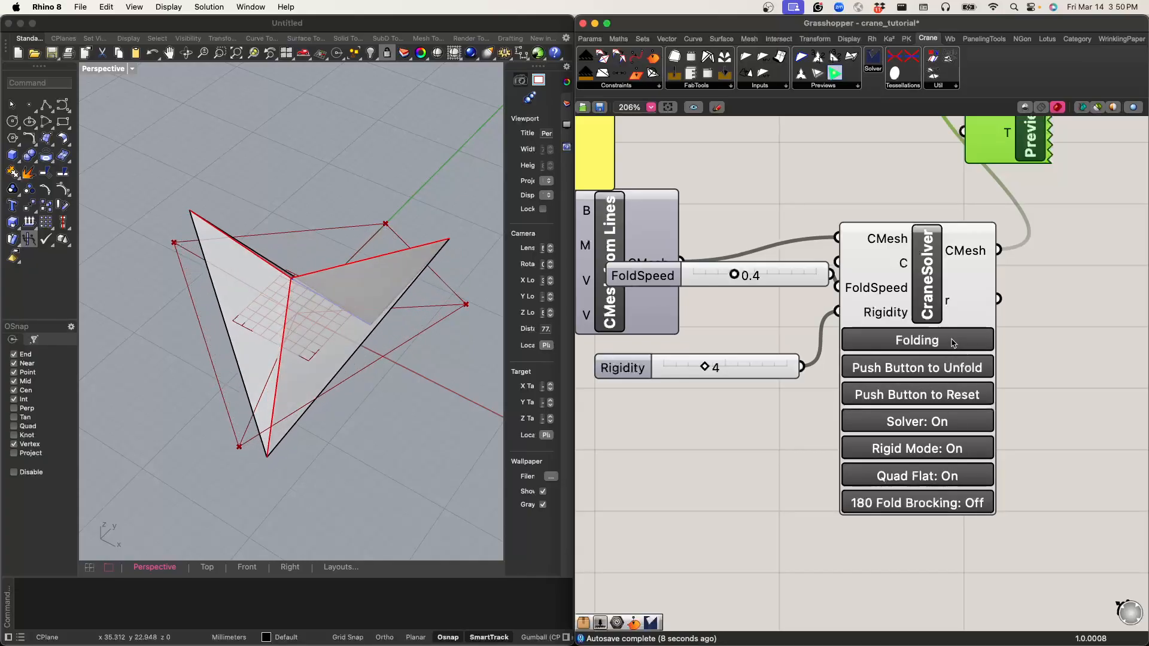
Step: Turn the v2 dial clockwise to about the four o'clock position to shift that vertex of the crease pattern
{"action": "right_click_drag", "start_coordinate": [380, 397], "coordinate": [321, 323]}
{"action": "scroll", "coordinate": [727, 300], "scroll_direction": "down", "scroll_amount": 10}
{"action": "right_click_drag", "start_coordinate": [728, 301], "coordinate": [843, 311]}
{"action": "scroll", "coordinate": [754, 300], "scroll_direction": "up", "scroll_amount": 8}
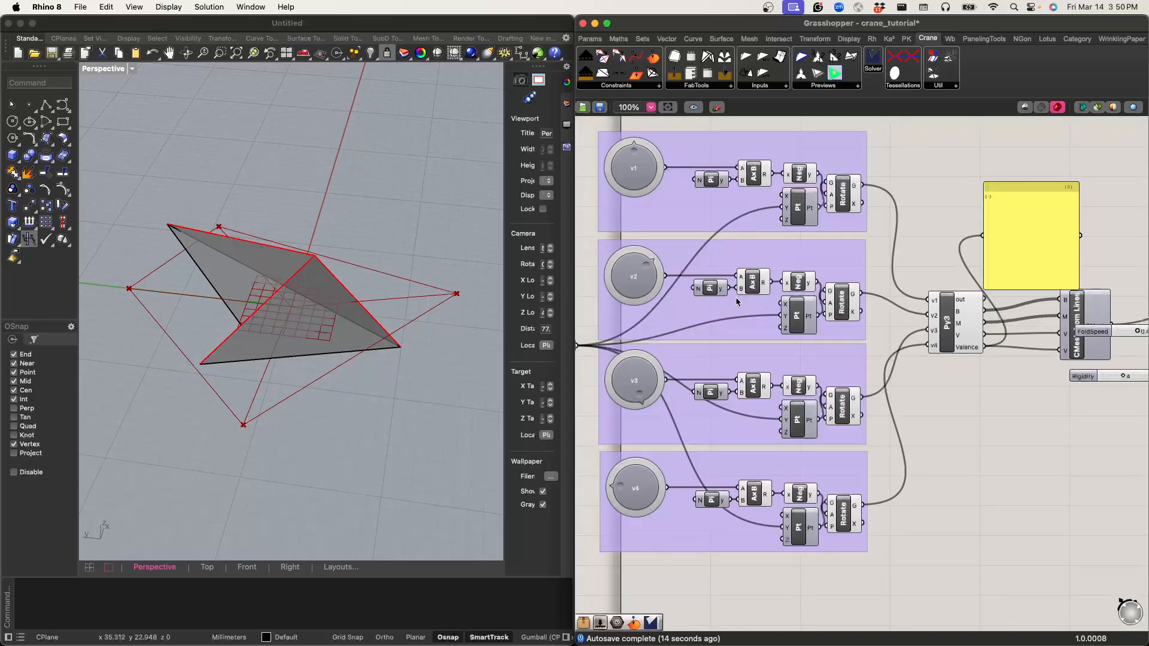
{"action": "right_click_drag", "start_coordinate": [737, 299], "coordinate": [803, 308]}
{"action": "right_click_drag", "start_coordinate": [367, 356], "coordinate": [376, 397]}
{"action": "left_click_drag", "start_coordinate": [711, 261], "coordinate": [713, 278]}
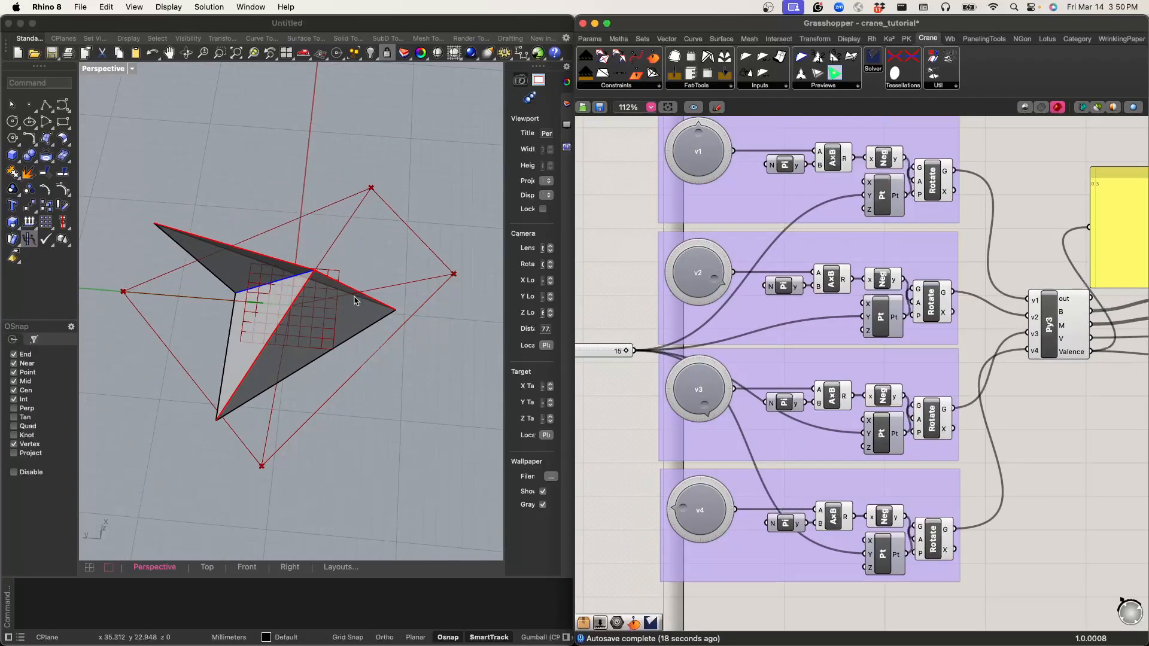
Step: Reset CraneSolver to the flat state of the changed pattern and fold it again
{"action": "scroll", "coordinate": [346, 300], "scroll_direction": "down", "scroll_amount": 4}
{"action": "scroll", "coordinate": [346, 300], "scroll_direction": "up", "scroll_amount": 2}
{"action": "scroll", "coordinate": [968, 301], "scroll_direction": "down", "scroll_amount": 6}
{"action": "right_click_drag", "start_coordinate": [1039, 301], "coordinate": [700, 325]}
{"action": "scroll", "coordinate": [699, 325], "scroll_direction": "up", "scroll_amount": 10}
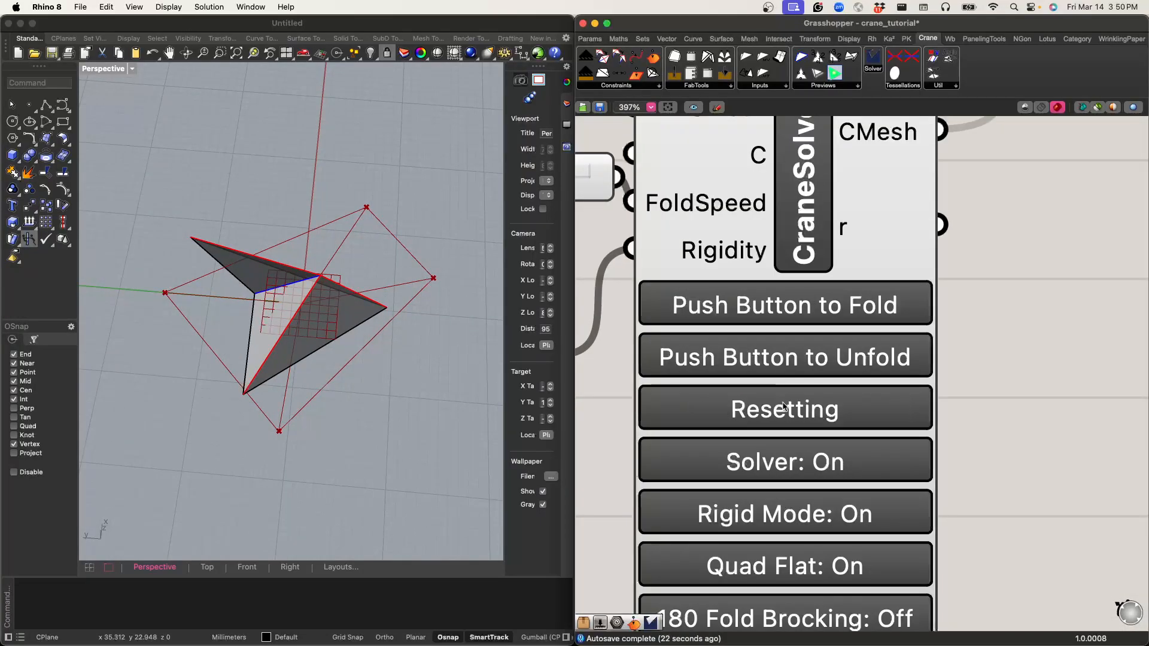
{"action": "left_click", "coordinate": [784, 406]}
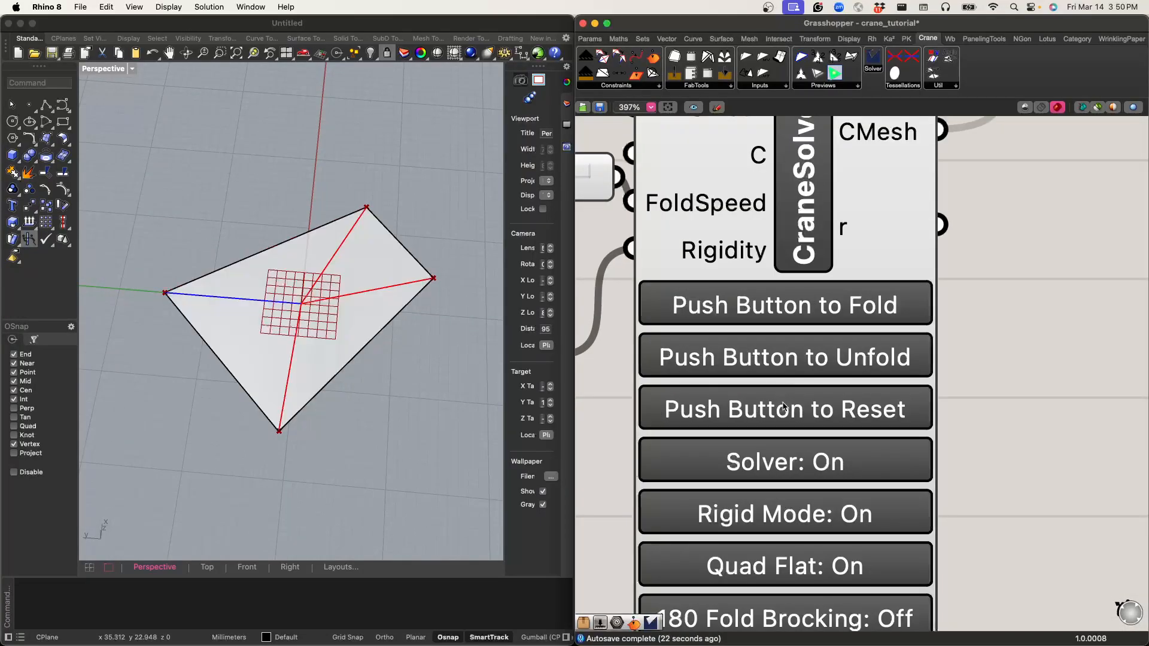
{"action": "left_click", "coordinate": [821, 305]}
Step: Examine the folded mesh in the Perspective view from low, side and raised angles
{"action": "right_click_drag", "start_coordinate": [302, 413], "coordinate": [389, 381]}
{"action": "scroll", "coordinate": [310, 349], "scroll_direction": "up", "scroll_amount": 6}
{"action": "scroll", "coordinate": [310, 349], "scroll_direction": "down", "scroll_amount": 10}
{"action": "scroll", "coordinate": [326, 359], "scroll_direction": "up", "scroll_amount": 8}
{"action": "right_click_drag", "start_coordinate": [317, 359], "coordinate": [272, 290]}
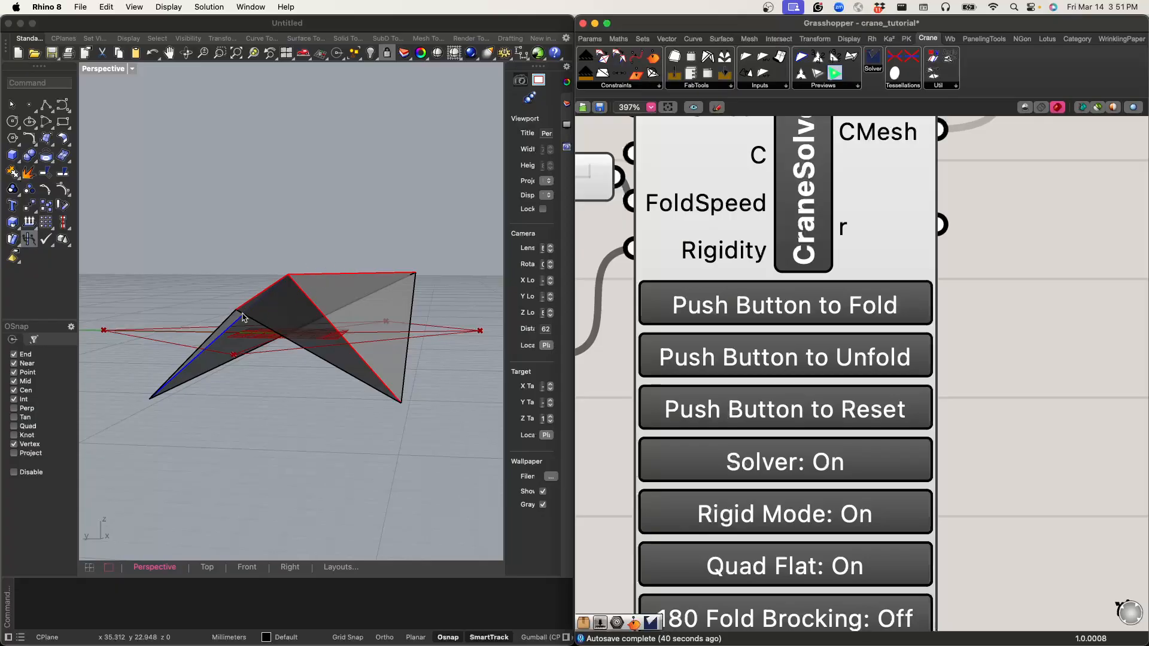
{"action": "right_click_drag", "start_coordinate": [244, 316], "coordinate": [242, 375]}
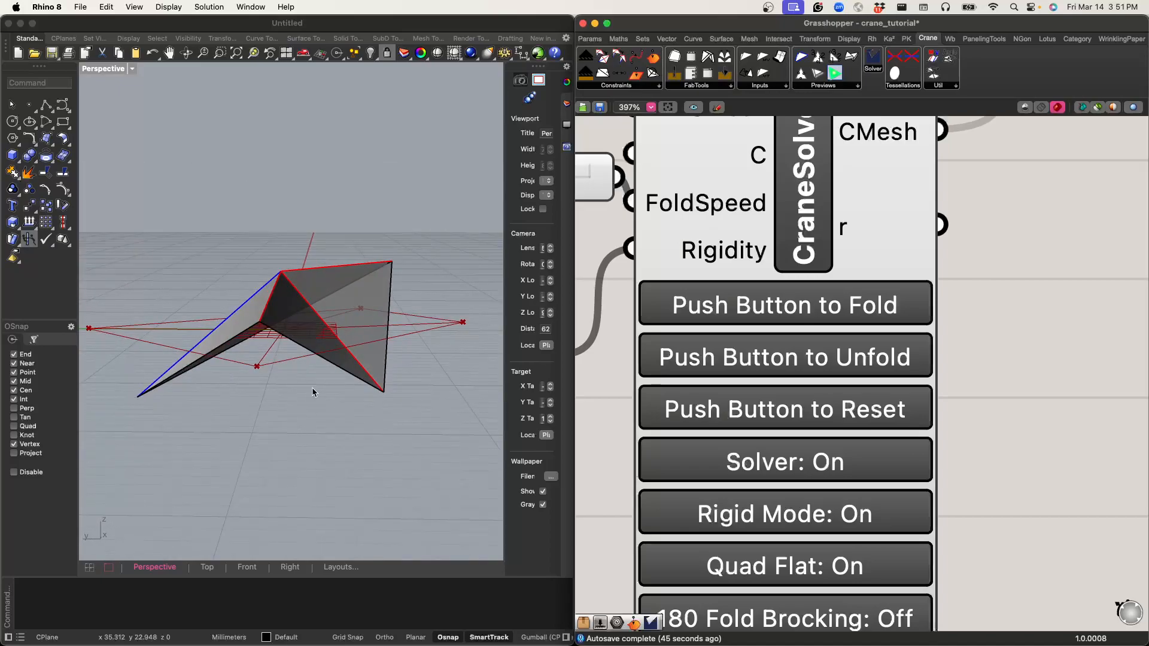
{"action": "right_click_drag", "start_coordinate": [76, 552], "coordinate": [374, 392]}
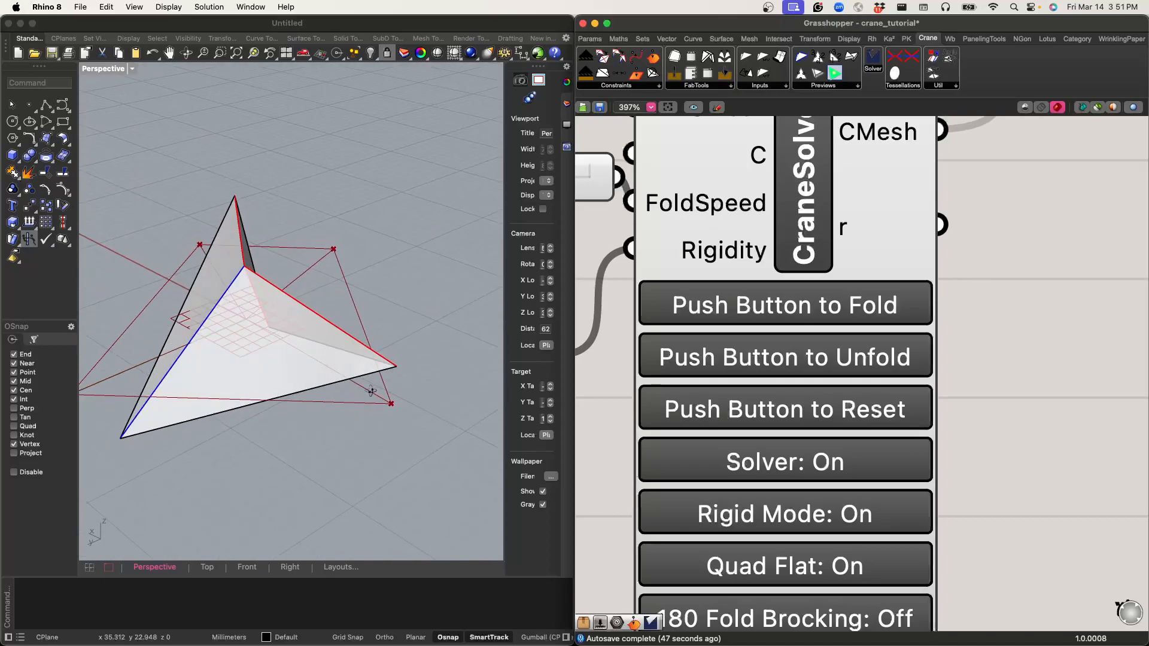
Step: Stack the FoldSpeed and Rigidity sliders directly beside their matching CraneSolver inputs
{"action": "scroll", "coordinate": [746, 319], "scroll_direction": "down", "scroll_amount": 3}
{"action": "scroll", "coordinate": [746, 319], "scroll_direction": "down", "scroll_amount": 3}
{"action": "left_click", "coordinate": [723, 290]}
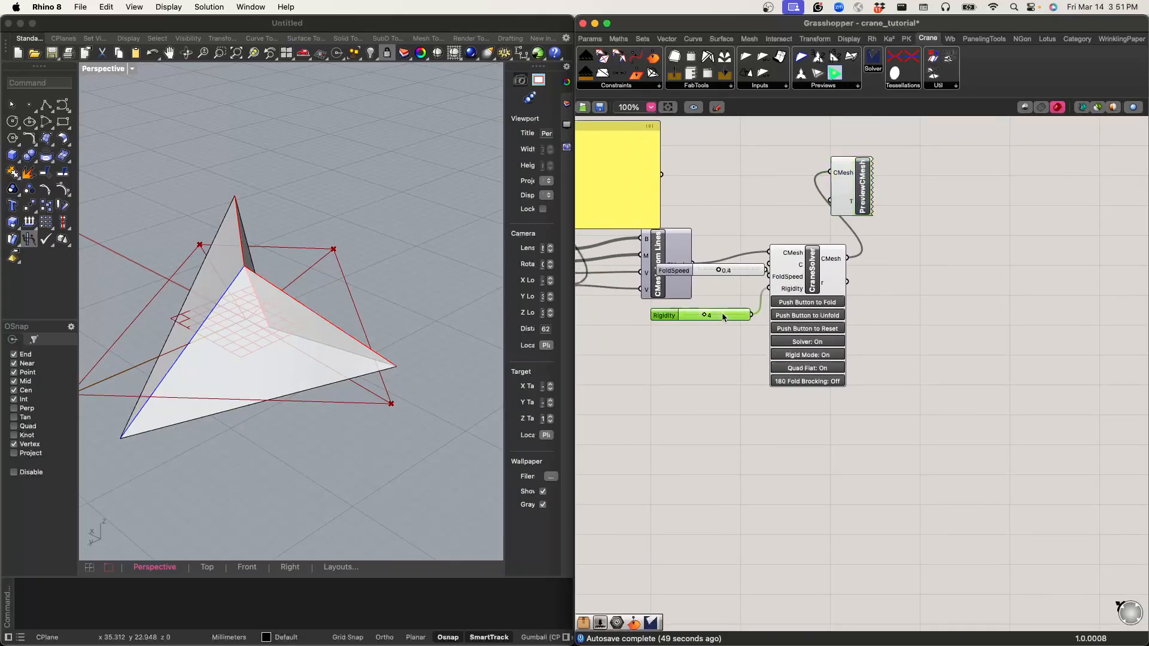
{"action": "left_click_drag", "start_coordinate": [696, 273], "coordinate": [686, 279]}
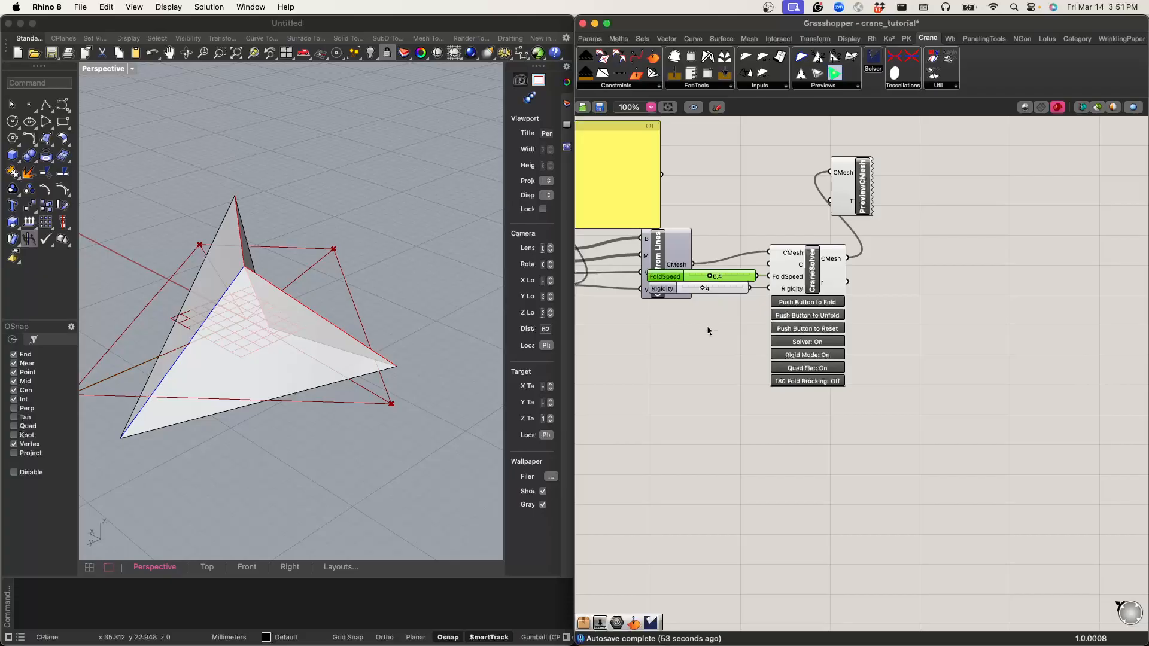
Step: Place an OnSurface constraint component on the empty canvas below CMesh from Lines
{"action": "right_click_drag", "start_coordinate": [708, 328], "coordinate": [725, 324]}
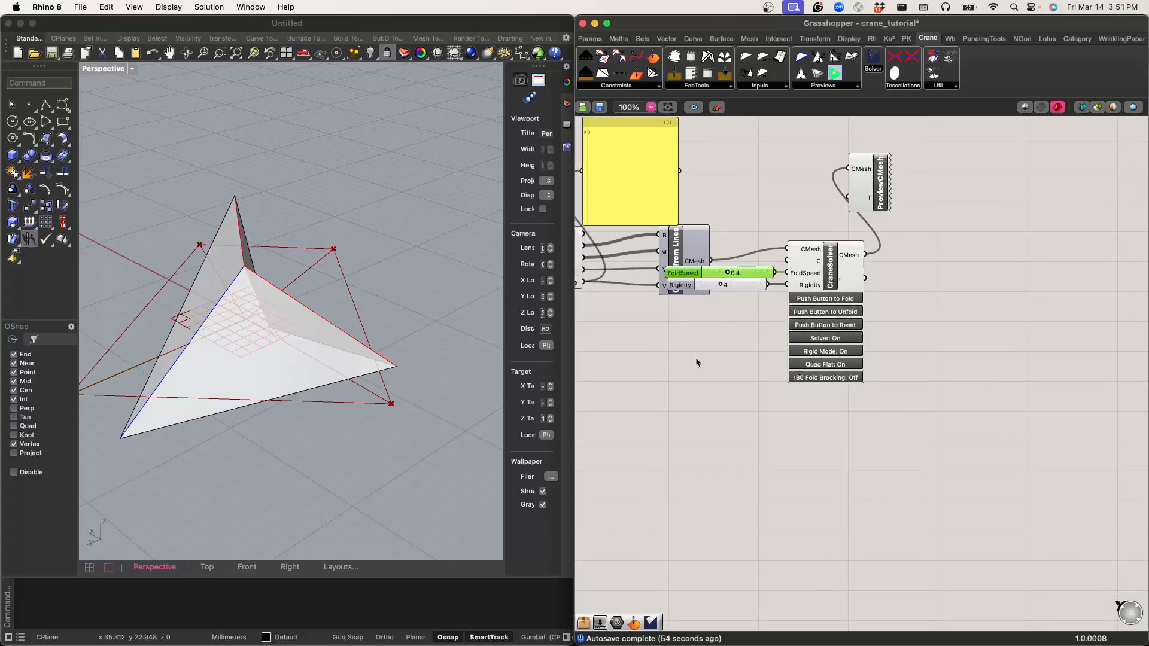
{"action": "left_click", "coordinate": [633, 87]}
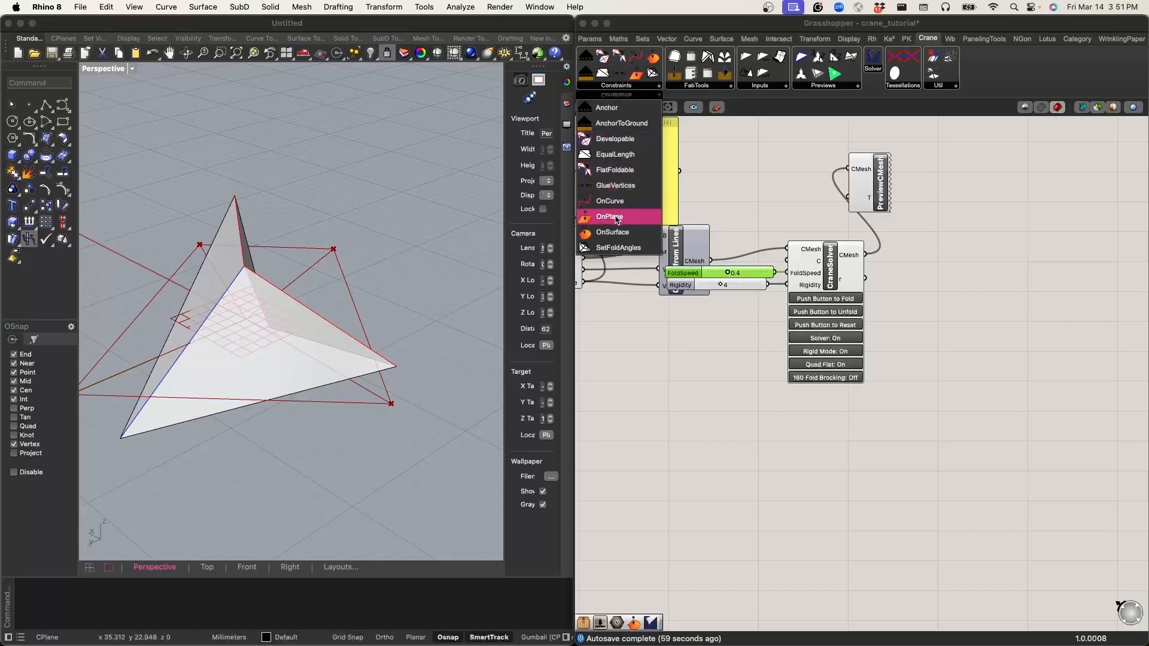
{"action": "left_click", "coordinate": [621, 232]}
{"action": "left_click", "coordinate": [674, 418]}
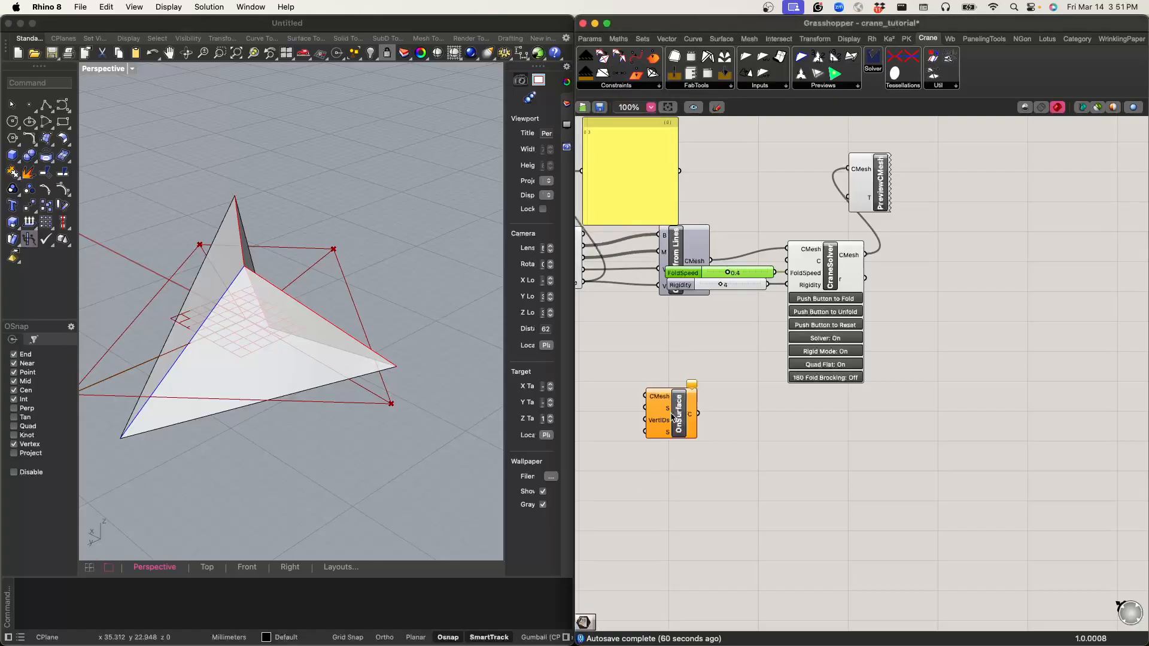
{"action": "left_click_drag", "start_coordinate": [677, 425], "coordinate": [680, 390]}
Step: Examine the OnSurface component's inputs, including the descriptions of VertIDs and Strength
{"action": "left_click", "coordinate": [642, 381]}
{"action": "right_click_drag", "start_coordinate": [642, 381], "coordinate": [725, 268]}
{"action": "scroll", "coordinate": [692, 318], "scroll_direction": "down", "scroll_amount": 8}
{"action": "scroll", "coordinate": [693, 319], "scroll_direction": "up", "scroll_amount": 18}
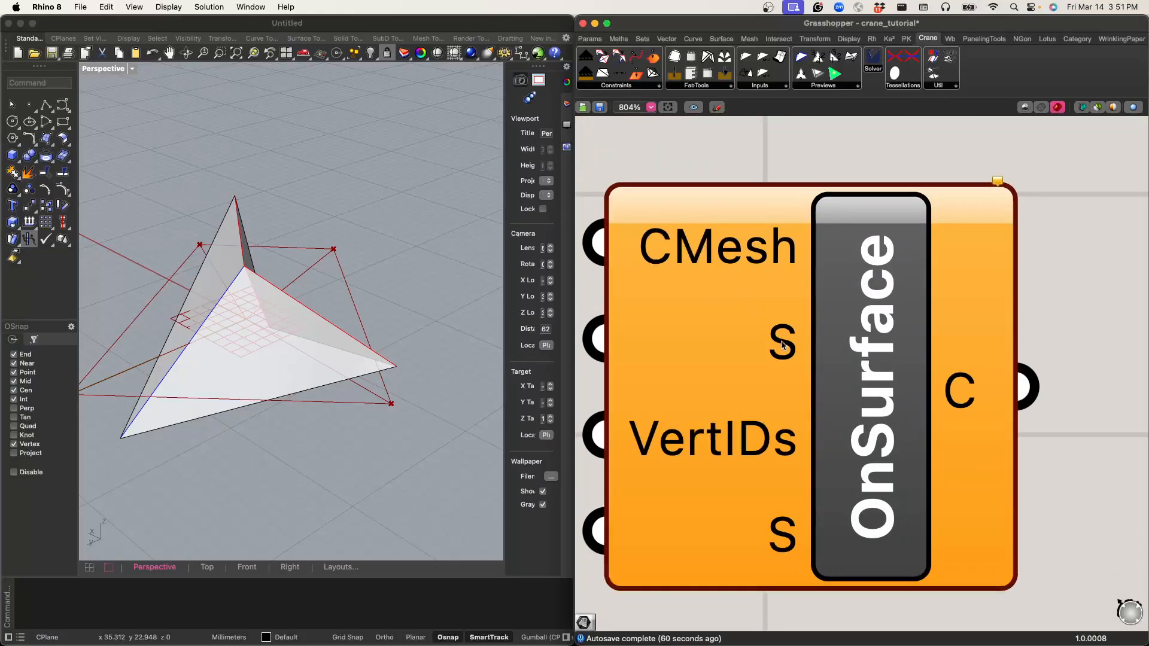
{"action": "scroll", "coordinate": [693, 346], "scroll_direction": "down", "scroll_amount": 3}
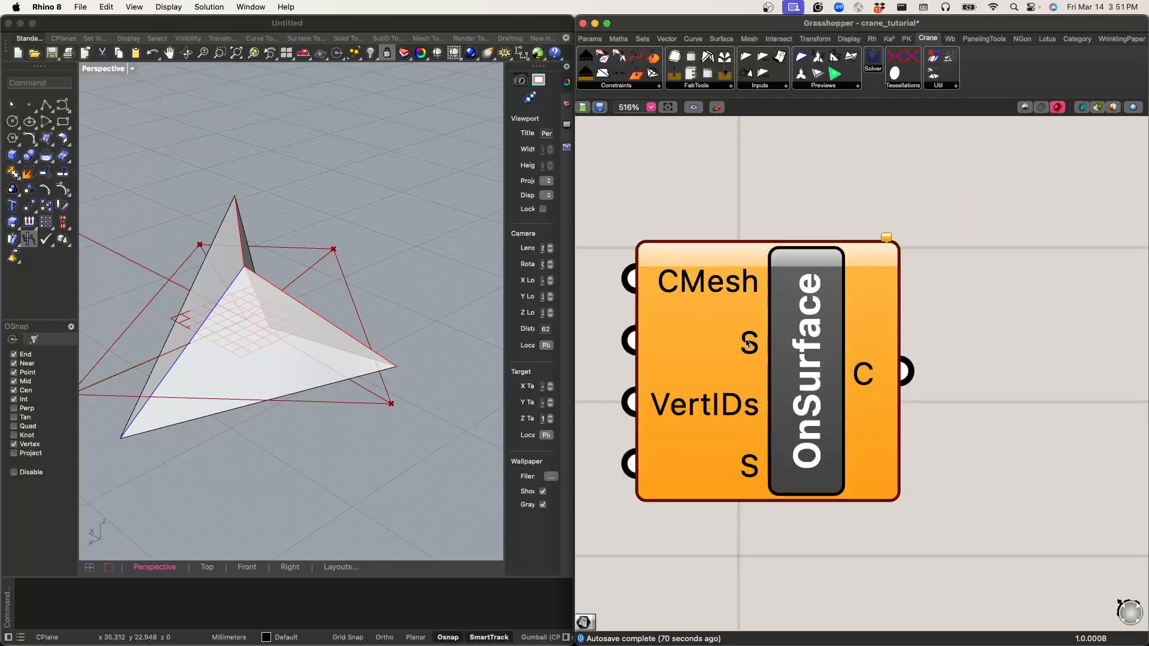
{"action": "mouse_move", "coordinate": [726, 400]}
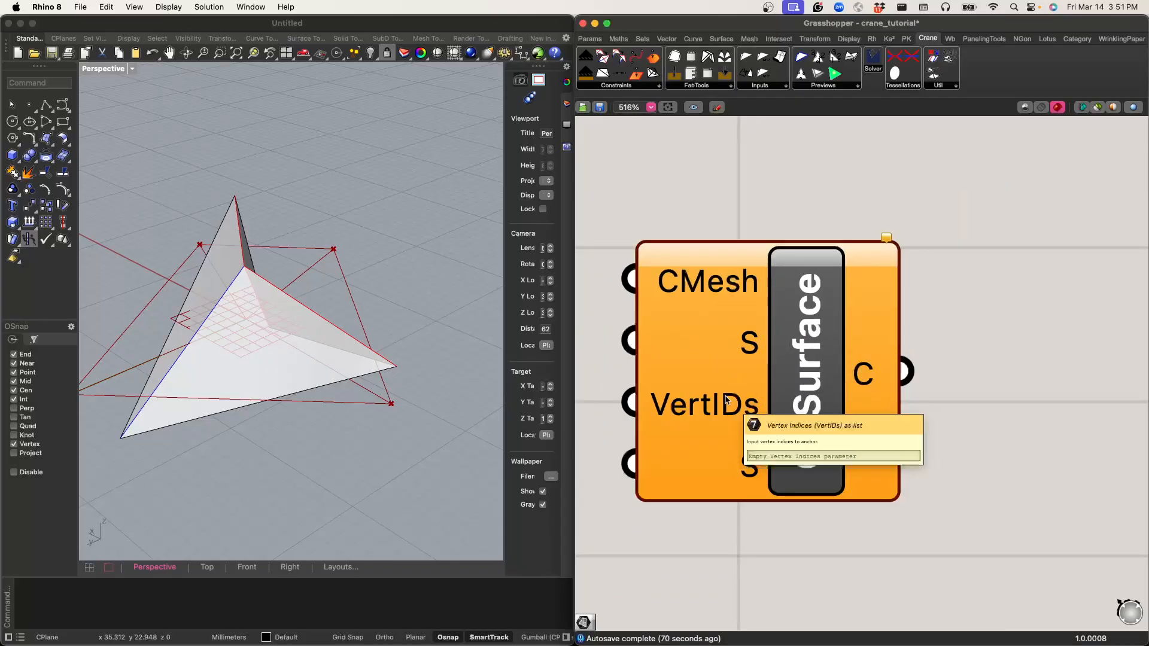
{"action": "scroll", "coordinate": [726, 400], "scroll_direction": "down", "scroll_amount": 6}
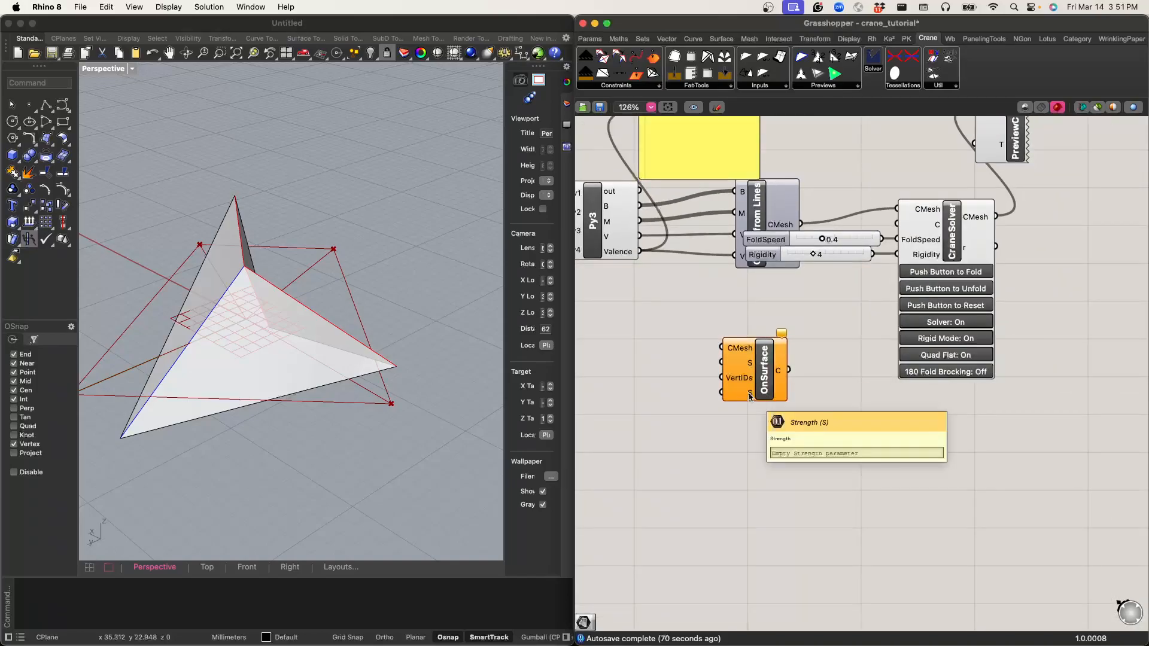
Step: Move CMesh from Lines clear of the two sliders and wire its CMesh output into OnSurface's CMesh input
{"action": "right_click_drag", "start_coordinate": [739, 440], "coordinate": [763, 440]}
{"action": "right_click_drag", "start_coordinate": [731, 284], "coordinate": [760, 343]}
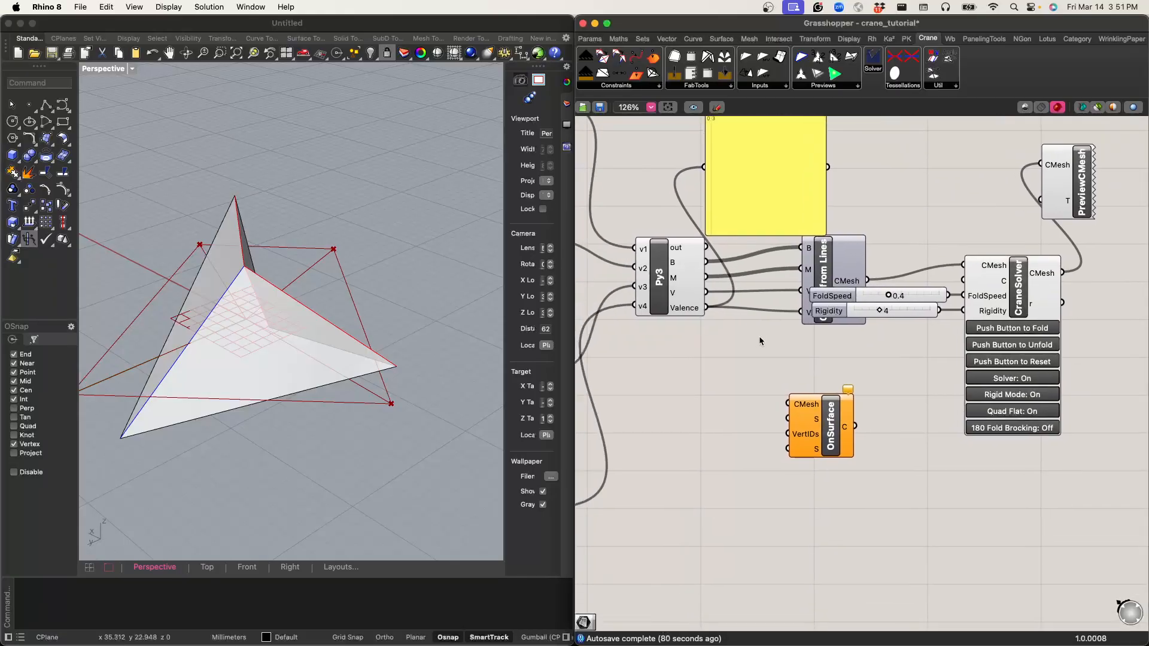
{"action": "left_click_drag", "start_coordinate": [833, 273], "coordinate": [761, 273]}
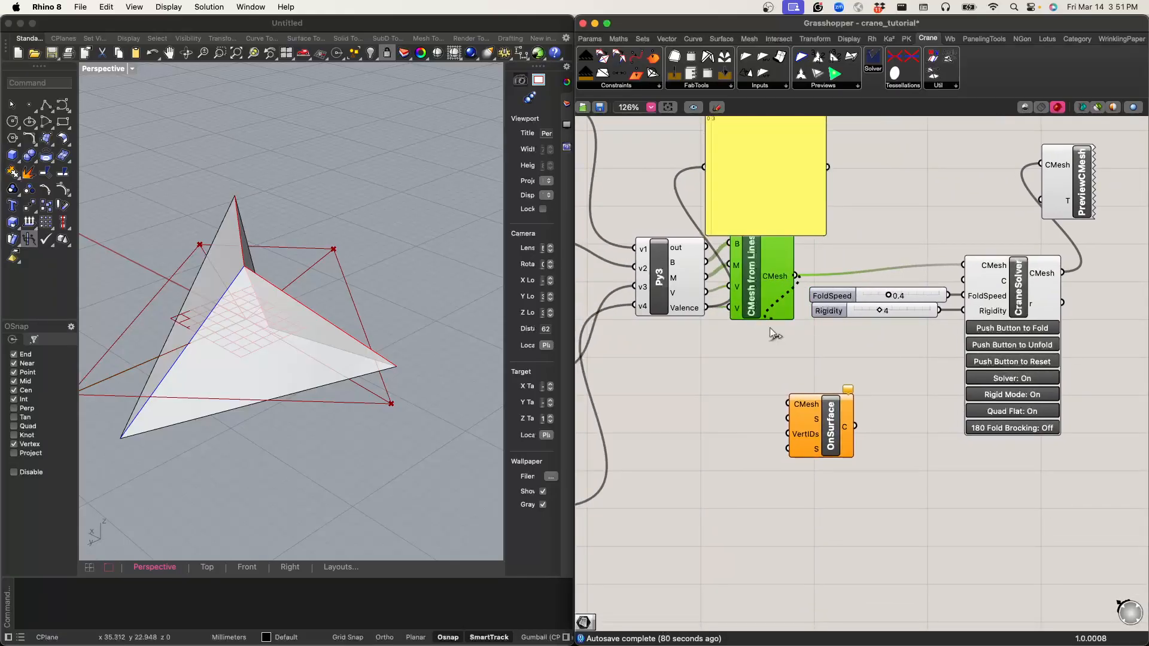
{"action": "left_click_drag", "start_coordinate": [777, 401], "coordinate": [788, 404]}
{"action": "right_click_drag", "start_coordinate": [813, 420], "coordinate": [903, 396]}
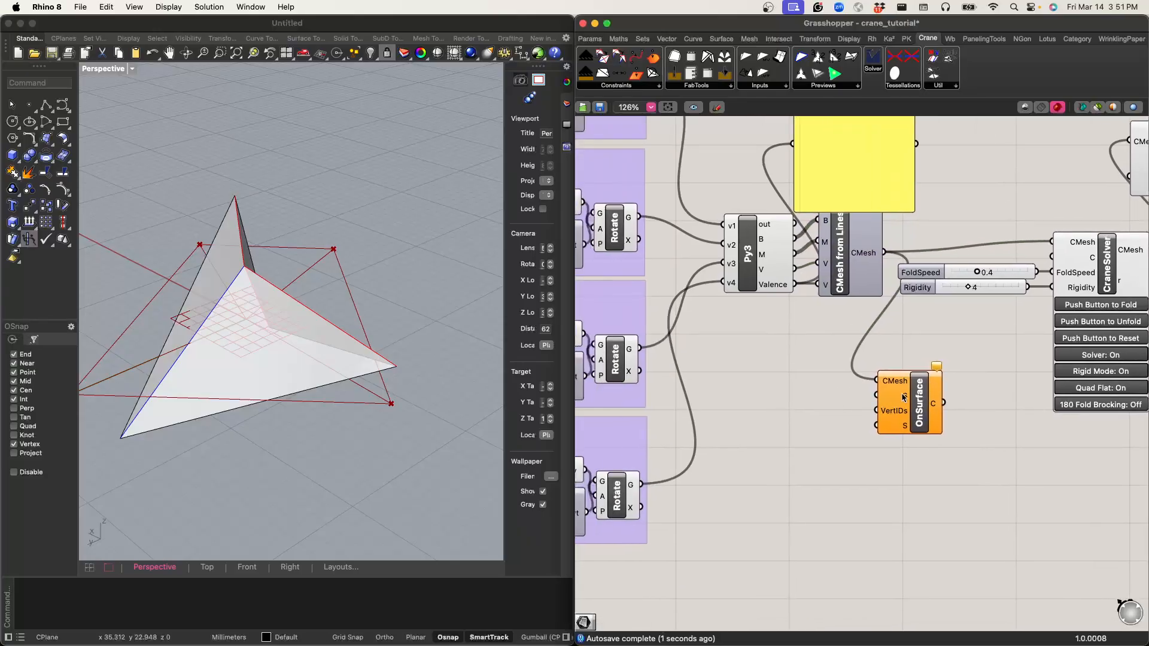
Step: Add an XY Plane component, wire its plane output into OnSurface's first S input and place it beside that input
{"action": "double_click", "coordinate": [777, 422]}
{"action": "type", "text": "xy"}
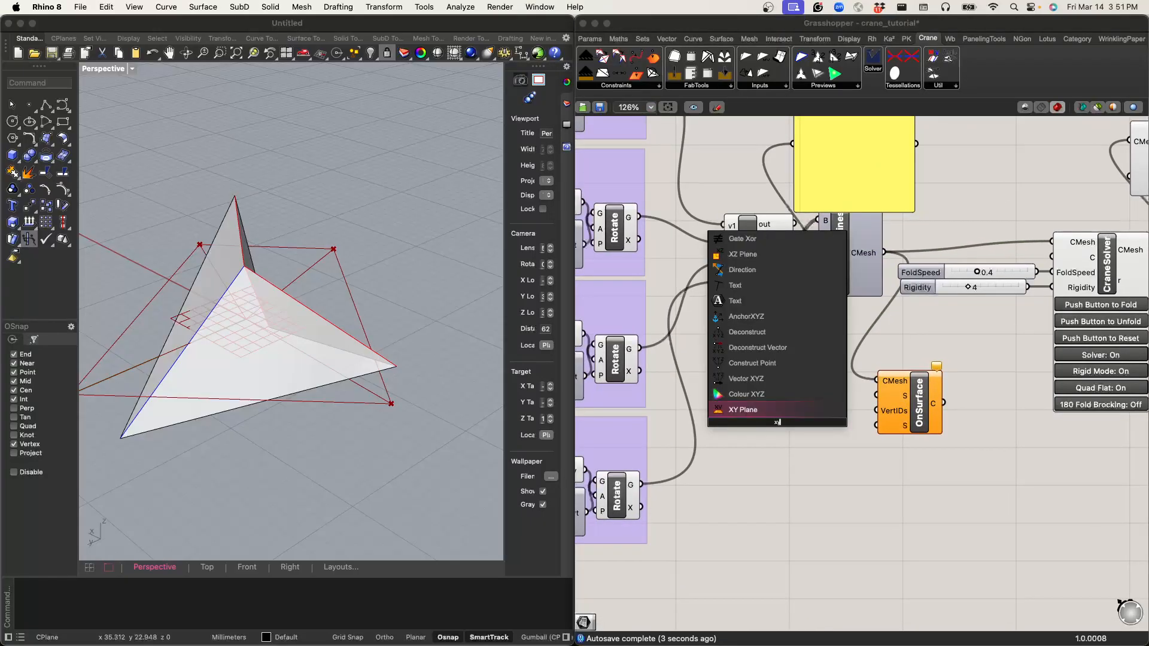
{"action": "key", "text": "Return"}
{"action": "scroll", "coordinate": [815, 415], "scroll_direction": "up", "scroll_amount": 3}
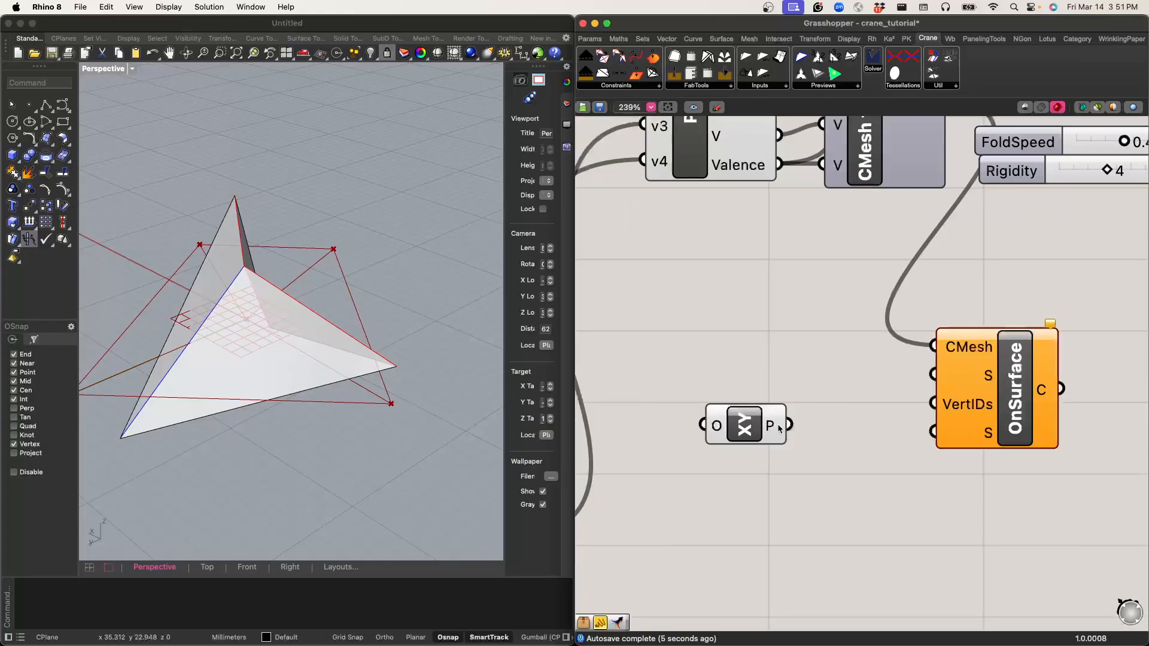
{"action": "left_click_drag", "start_coordinate": [799, 421], "coordinate": [877, 397]}
{"action": "left_click_drag", "start_coordinate": [739, 436], "coordinate": [826, 385]}
Step: Place a Preview Vertex IDs component fed by CMesh from Lines, and view the vertex numbers on the flat pattern
{"action": "right_click_drag", "start_coordinate": [823, 276], "coordinate": [748, 304]}
{"action": "scroll", "coordinate": [748, 304], "scroll_direction": "down", "scroll_amount": 1}
{"action": "right_click_drag", "start_coordinate": [823, 262], "coordinate": [727, 383]}
{"action": "left_click", "coordinate": [826, 86]}
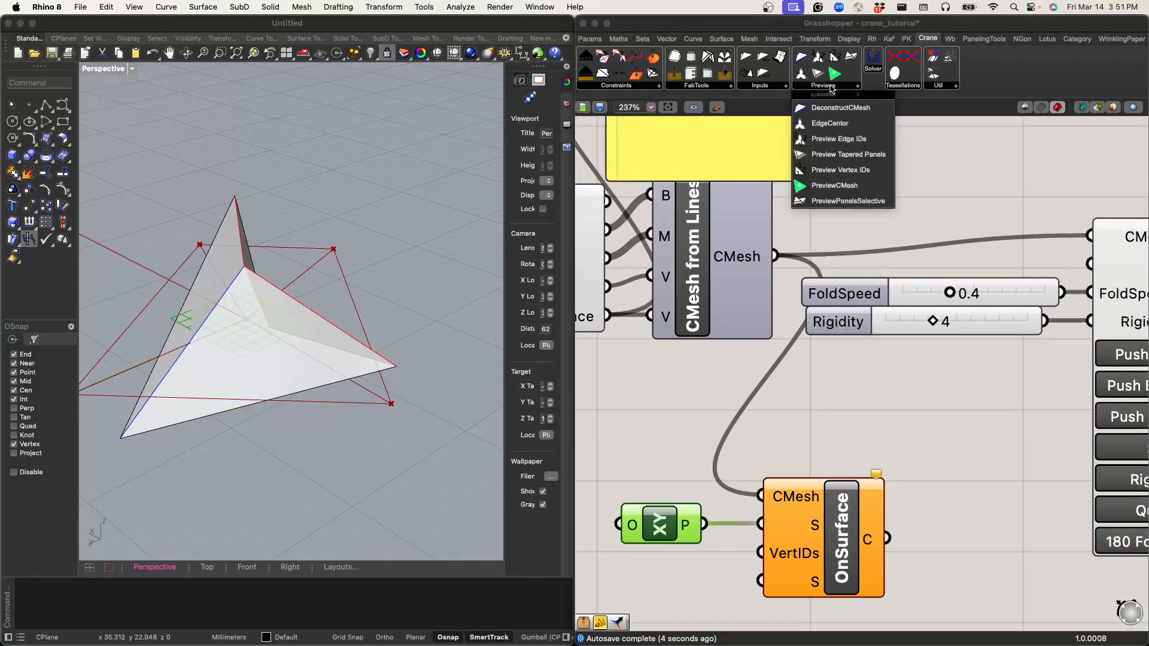
{"action": "left_click", "coordinate": [849, 169]}
{"action": "left_click", "coordinate": [847, 185]}
{"action": "left_click_drag", "start_coordinate": [776, 256], "coordinate": [796, 142]}
{"action": "right_click_drag", "start_coordinate": [249, 381], "coordinate": [162, 203]}
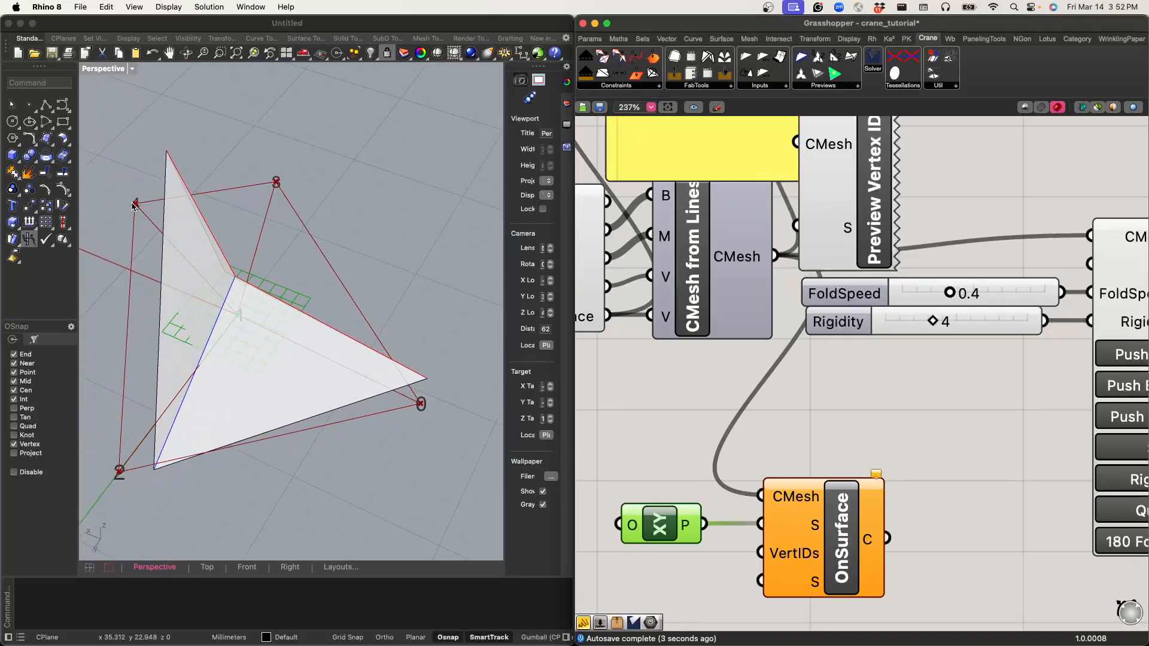
Step: Add a Panel beside OnSurface and enter vertex IDs 4, 1 and 0 on separate lines
{"action": "scroll", "coordinate": [741, 491], "scroll_direction": "down", "scroll_amount": 3}
{"action": "scroll", "coordinate": [742, 491], "scroll_direction": "left", "scroll_amount": 3}
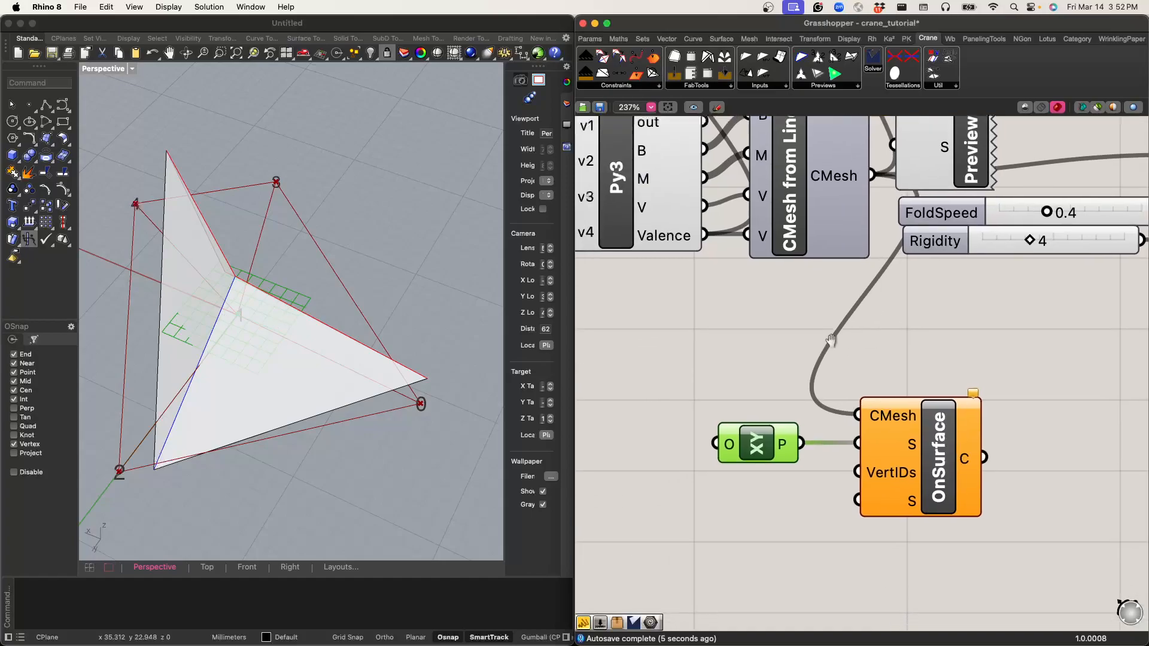
{"action": "double_click", "coordinate": [741, 491]}
{"action": "type", "text": "panel"}
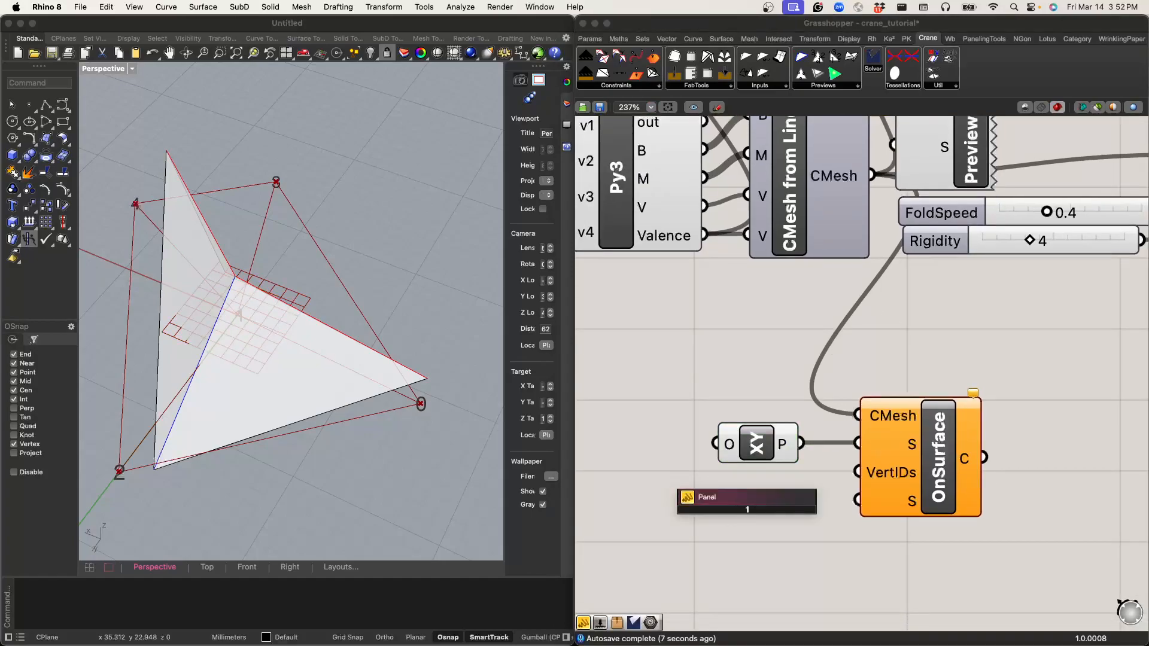
{"action": "key", "text": "Return"}
{"action": "double_click", "coordinate": [772, 510]}
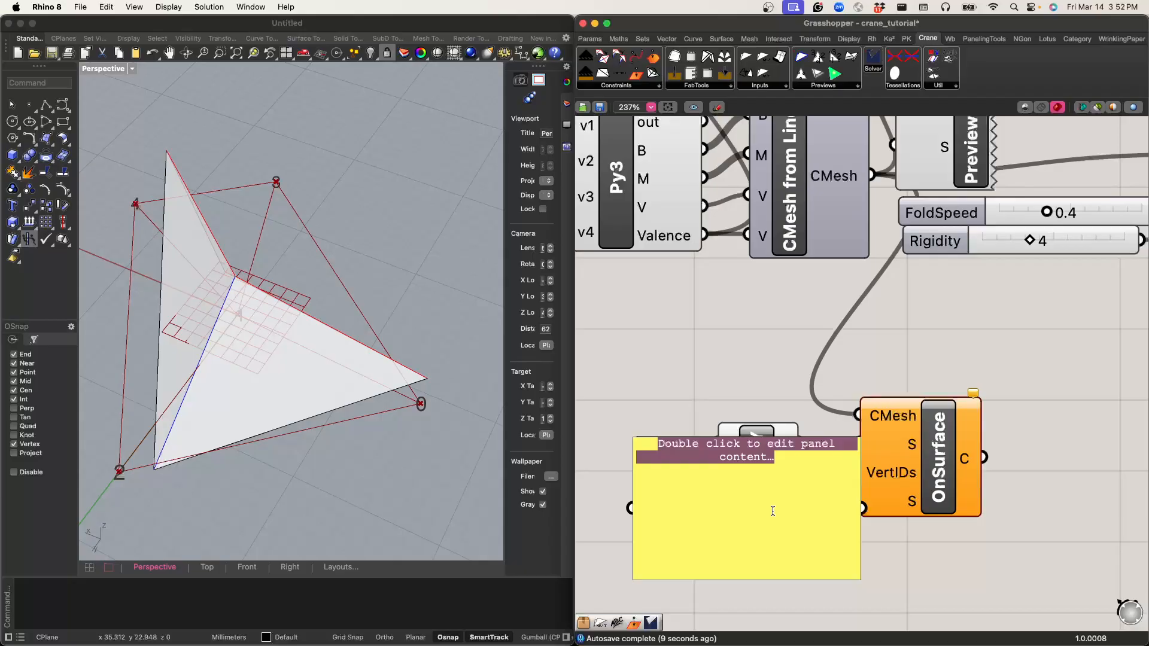
{"action": "type", "text": "4"}
{"action": "key", "text": "Return"}
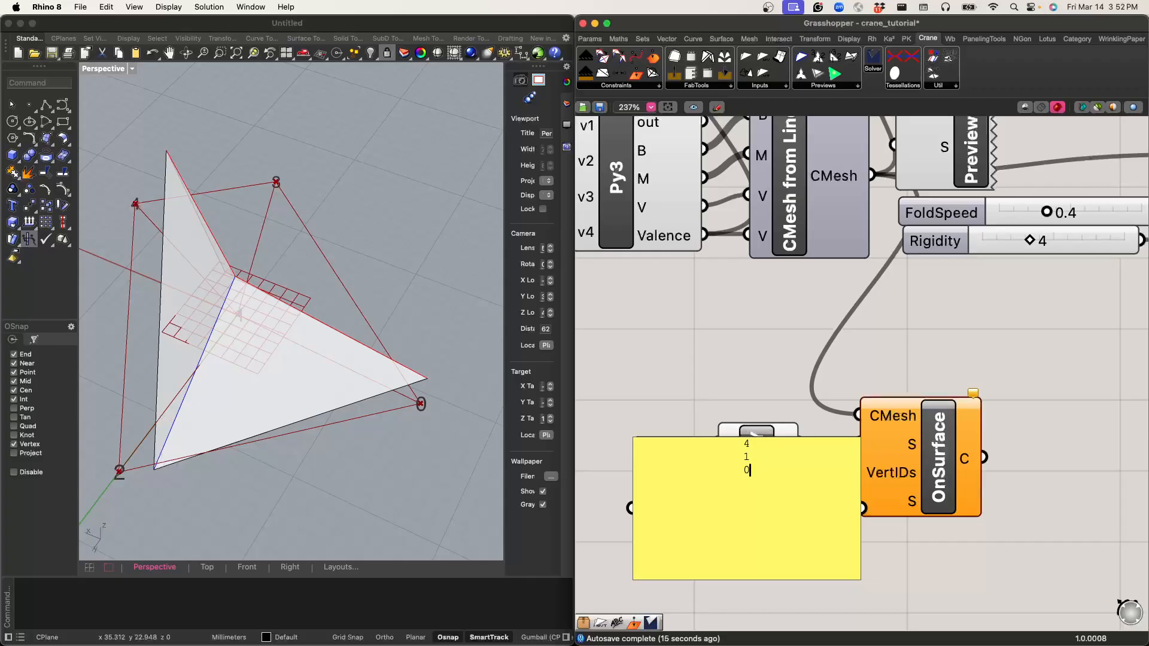
Step: Turn off Multiline Data for the vertex ID panel, place it below the XY Plane component and wire it into OnSurface's VertIDs input
{"action": "right_click", "coordinate": [723, 475]}
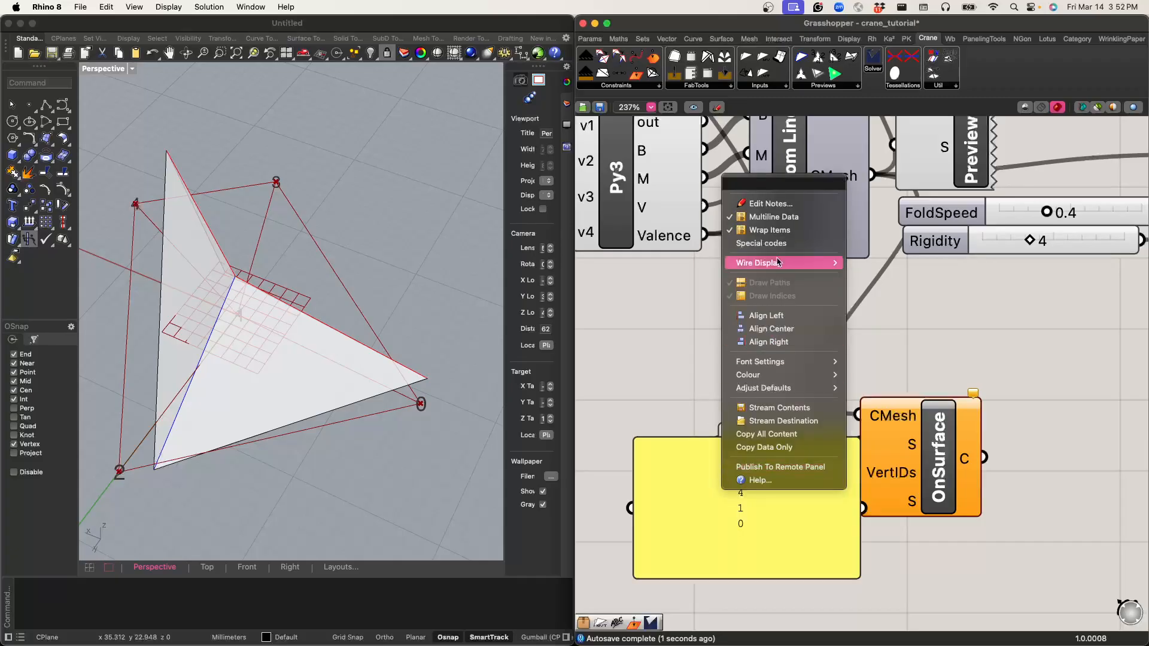
{"action": "left_click", "coordinate": [770, 218]}
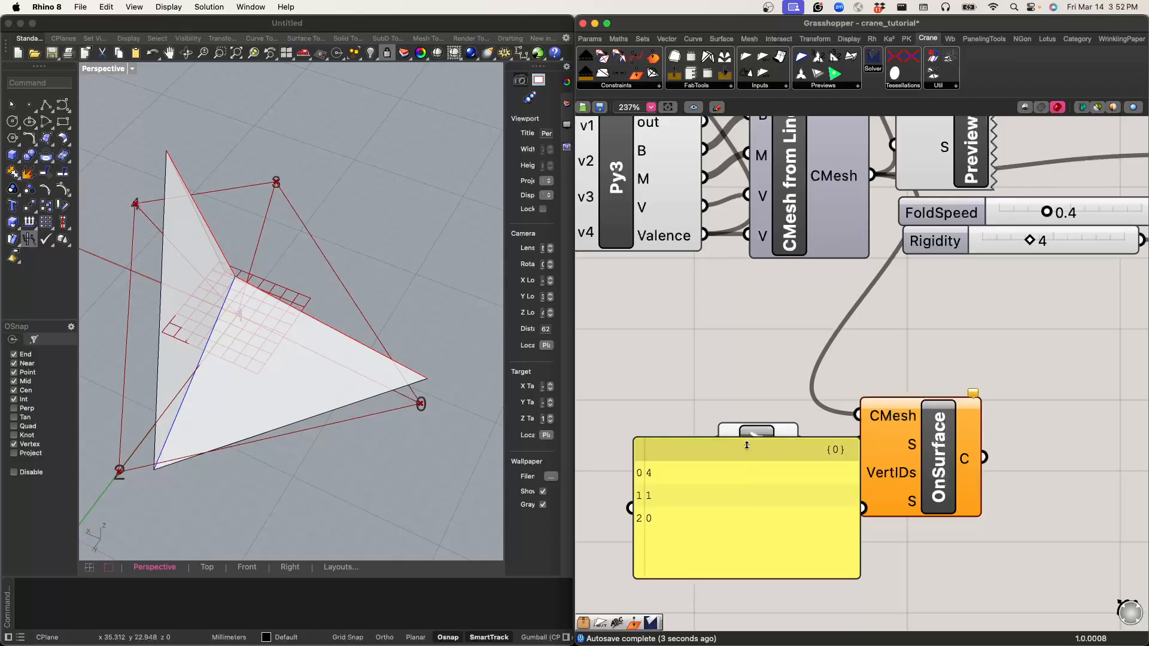
{"action": "left_click_drag", "start_coordinate": [747, 446], "coordinate": [727, 498]}
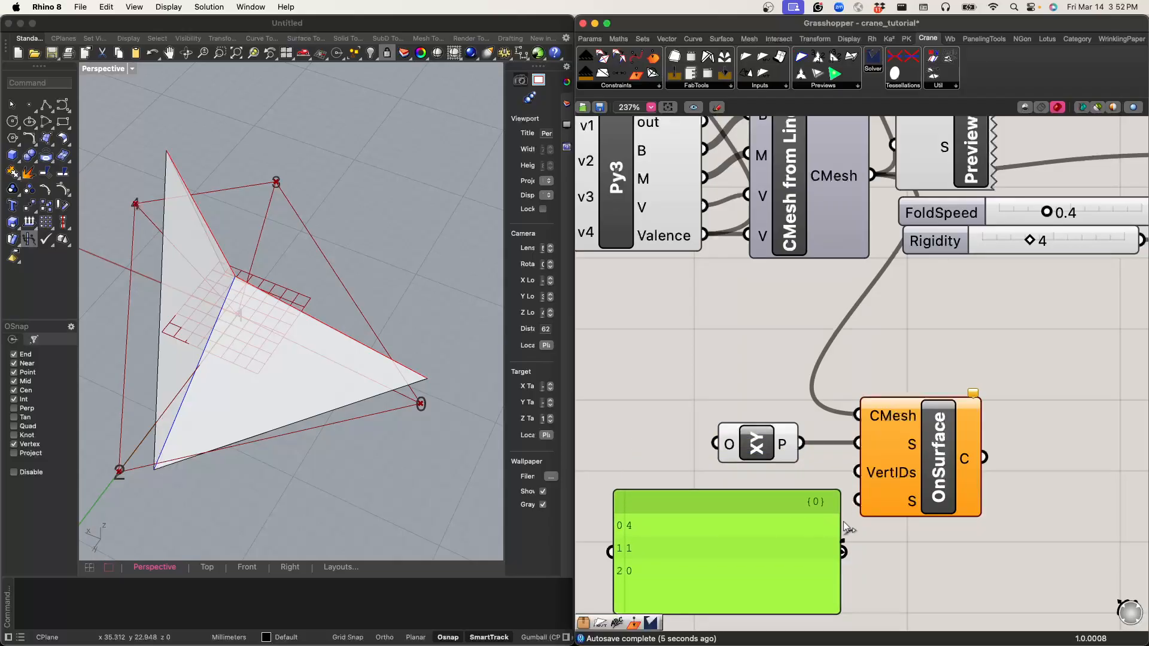
{"action": "left_click_drag", "start_coordinate": [854, 469], "coordinate": [858, 471]}
Step: Wire OnSurface's C output into CraneSolver's C input
{"action": "left_click", "coordinate": [929, 460]}
{"action": "right_click_drag", "start_coordinate": [966, 370], "coordinate": [864, 377]}
{"action": "scroll", "coordinate": [864, 379], "scroll_direction": "down", "scroll_amount": 5}
{"action": "left_click_drag", "start_coordinate": [824, 443], "coordinate": [914, 329]}
Step: Test the constrained pattern by unfolding, resetting and folding it in CraneSolver, and move OnSurface slightly lower on the canvas
{"action": "left_click", "coordinate": [925, 392]}
{"action": "left_click", "coordinate": [925, 392]}
{"action": "left_click", "coordinate": [950, 376]}
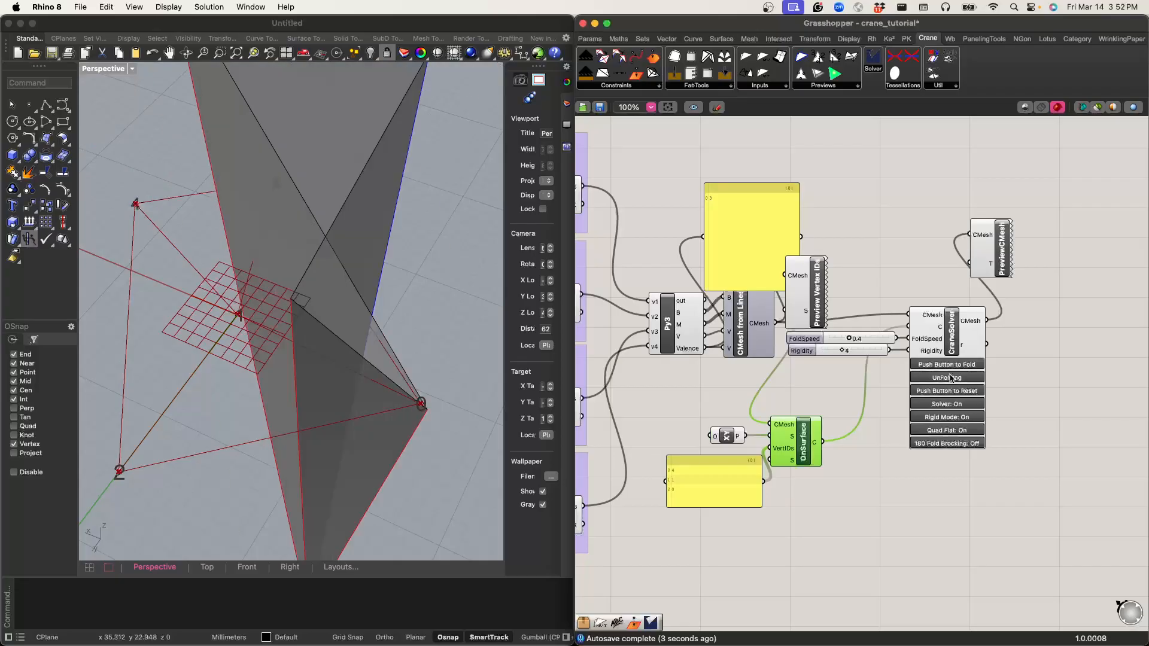
{"action": "left_click", "coordinate": [943, 393]}
{"action": "left_click_drag", "start_coordinate": [806, 451], "coordinate": [808, 486]}
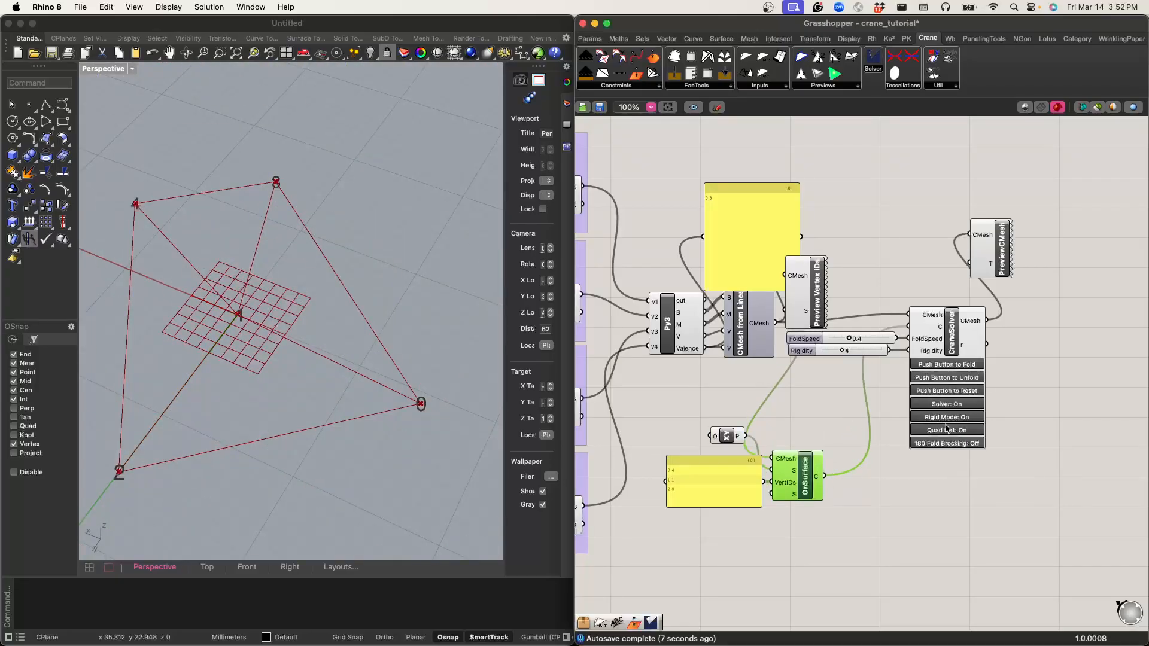
{"action": "left_click", "coordinate": [961, 394]}
{"action": "left_click", "coordinate": [963, 367]}
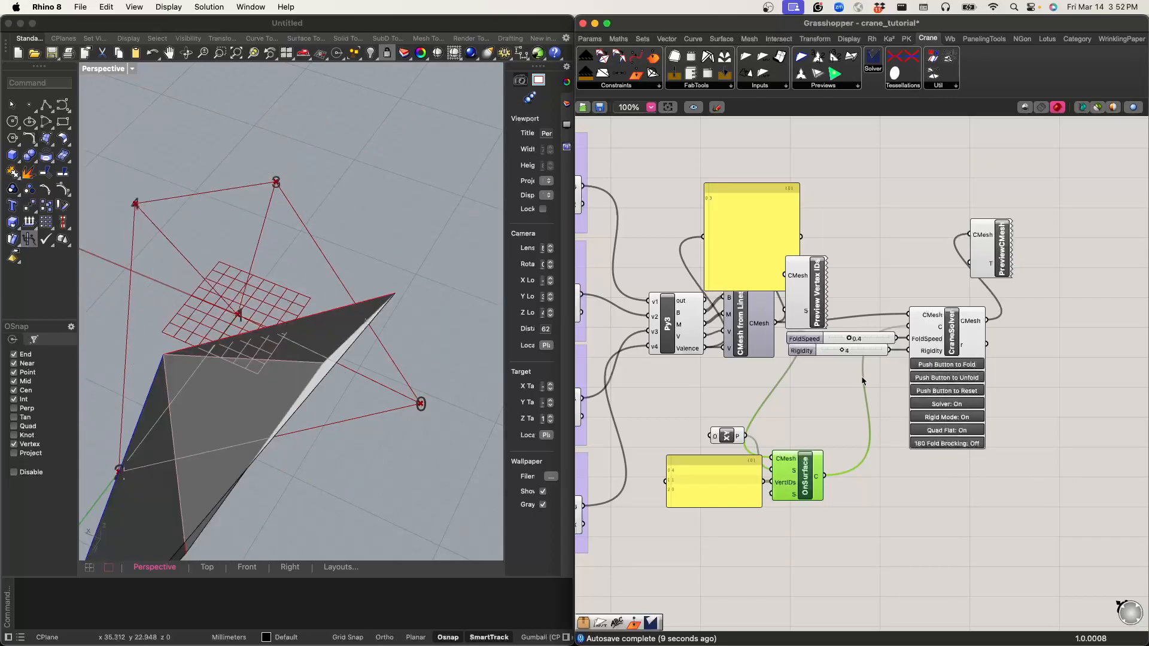
Step: Disconnect OnSurface from CraneSolver's C input
{"action": "right_click", "coordinate": [805, 476]}
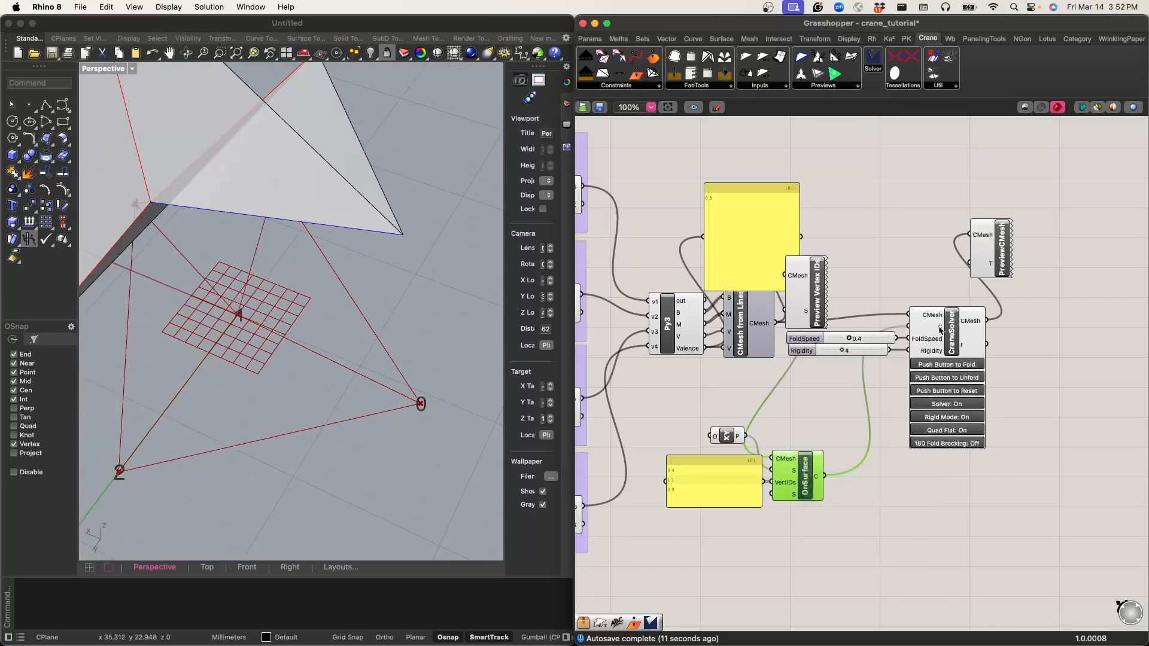
{"action": "right_click", "coordinate": [946, 328]}
{"action": "left_click", "coordinate": [977, 377]}
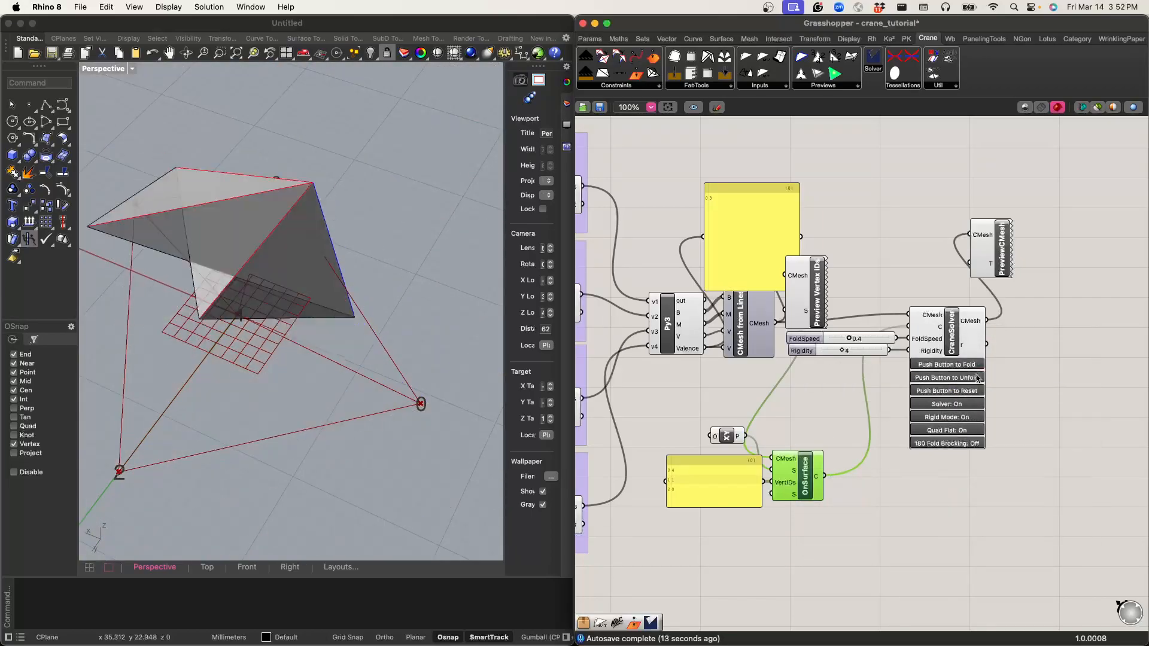
{"action": "right_click", "coordinate": [938, 327]}
{"action": "mouse_move", "coordinate": [963, 372]}
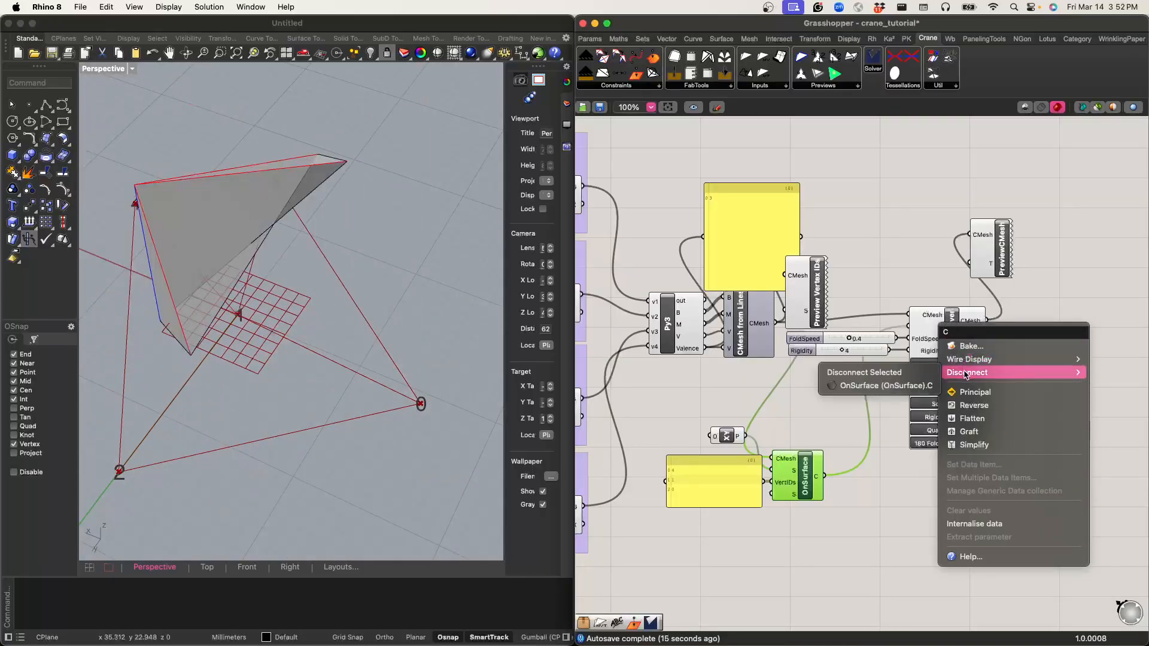
{"action": "left_click", "coordinate": [921, 373]}
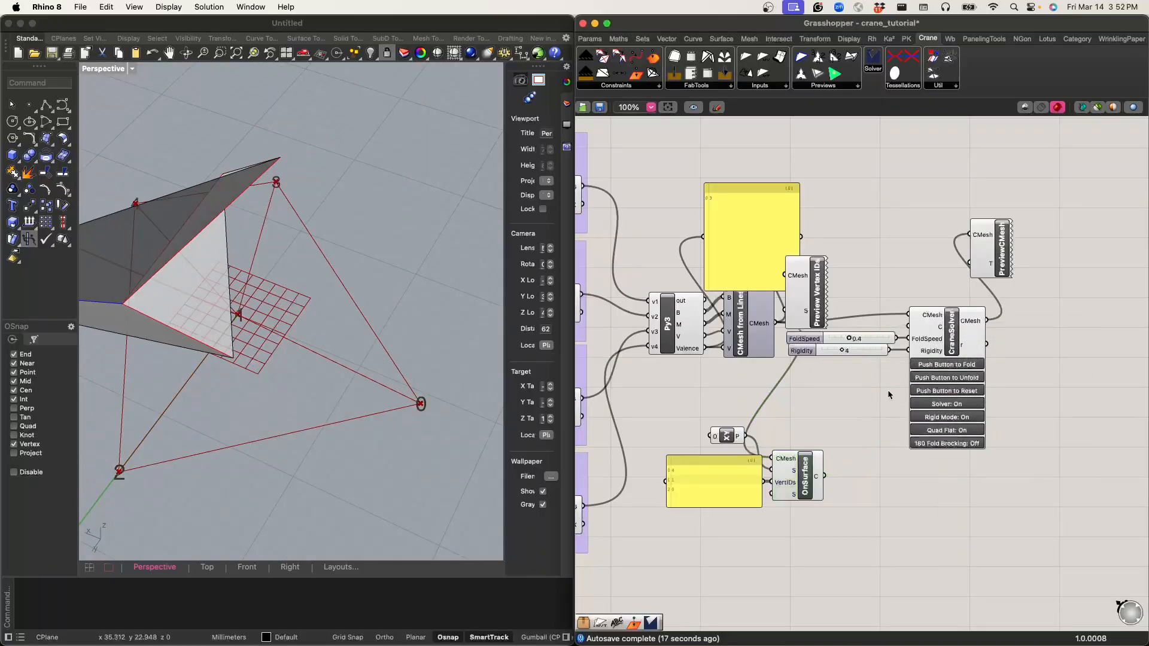
Step: Reset the pattern, fold and unfold it without the constraint, and inspect the folding against the XY plane from a low angle
{"action": "left_click", "coordinate": [956, 390]}
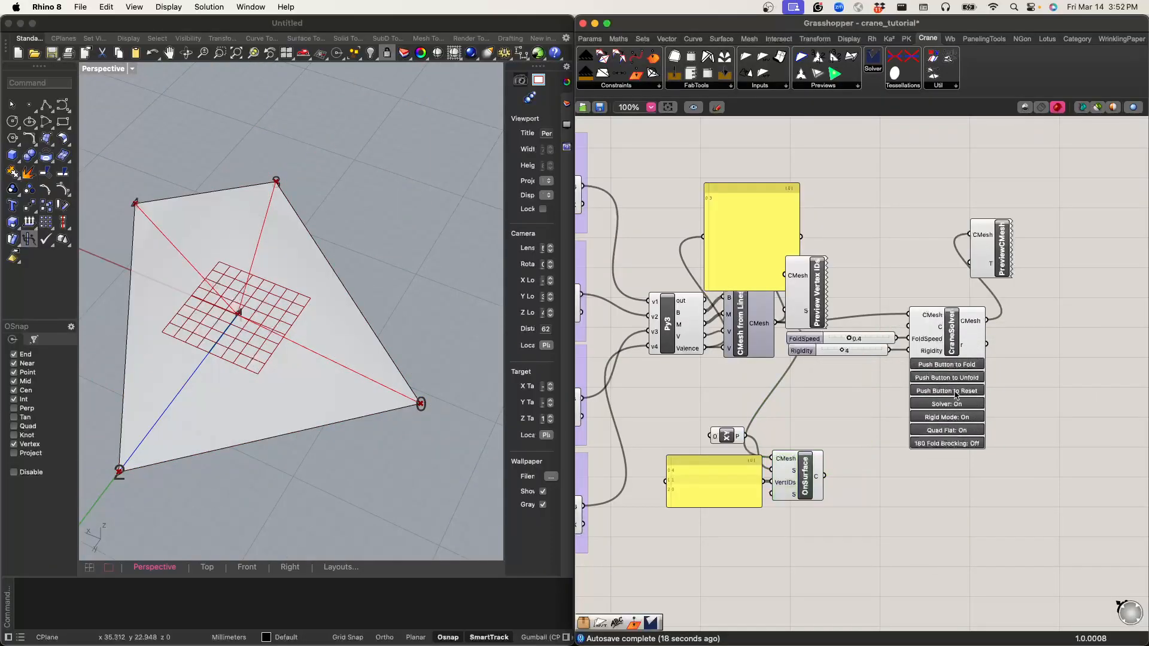
{"action": "left_click", "coordinate": [955, 366]}
{"action": "double_click", "coordinate": [954, 378]}
{"action": "right_click_drag", "start_coordinate": [265, 428], "coordinate": [302, 337]}
{"action": "scroll", "coordinate": [211, 372], "scroll_direction": "down", "scroll_amount": 3}
{"action": "scroll", "coordinate": [194, 267], "scroll_direction": "up", "scroll_amount": 10}
{"action": "right_click_drag", "start_coordinate": [321, 277], "coordinate": [173, 255], "text": "shift"}
{"action": "right_click_drag", "start_coordinate": [174, 255], "coordinate": [252, 278]}
{"action": "right_click_drag", "start_coordinate": [325, 274], "coordinate": [287, 366]}
{"action": "scroll", "coordinate": [275, 357], "scroll_direction": "down", "scroll_amount": 5}
{"action": "right_click_drag", "start_coordinate": [287, 366], "coordinate": [318, 311], "text": "shift"}
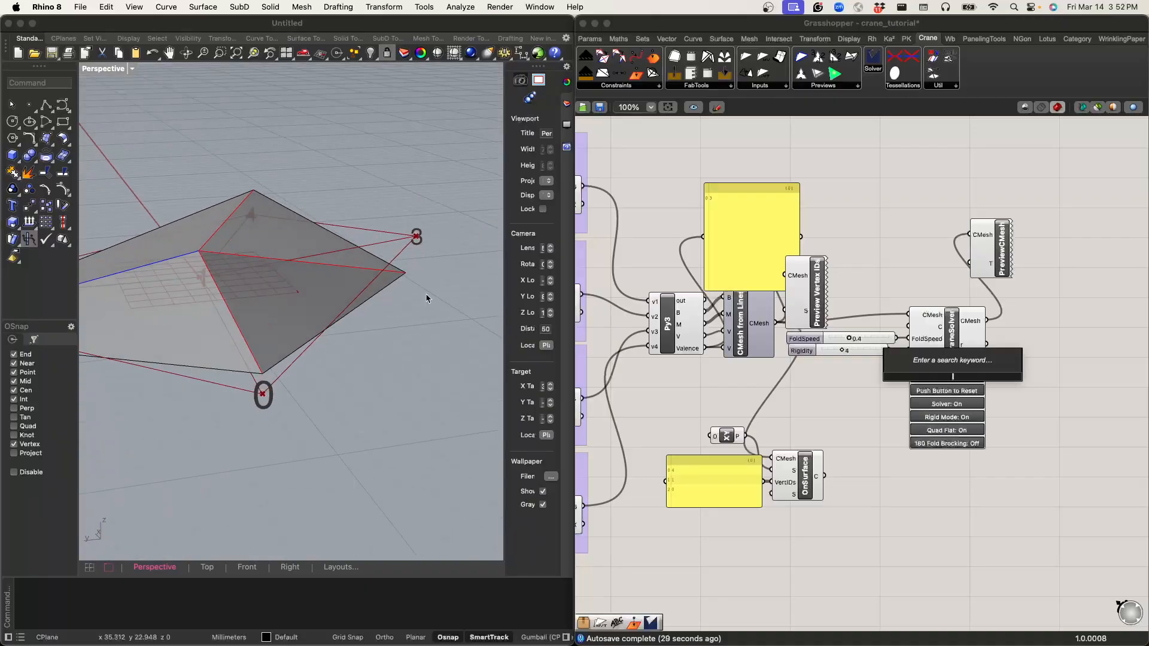
Step: Reconnect OnSurface's C output to CraneSolver's C input
{"action": "left_click", "coordinate": [985, 432]}
{"action": "right_click", "coordinate": [1028, 390]}
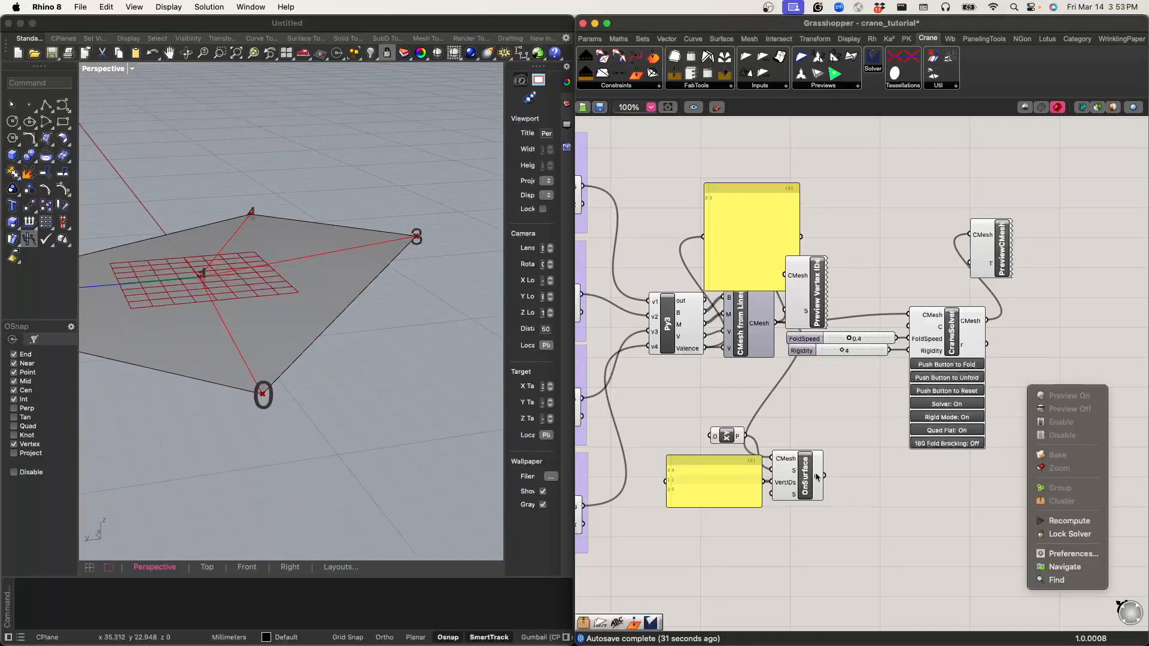
{"action": "left_click", "coordinate": [824, 476]}
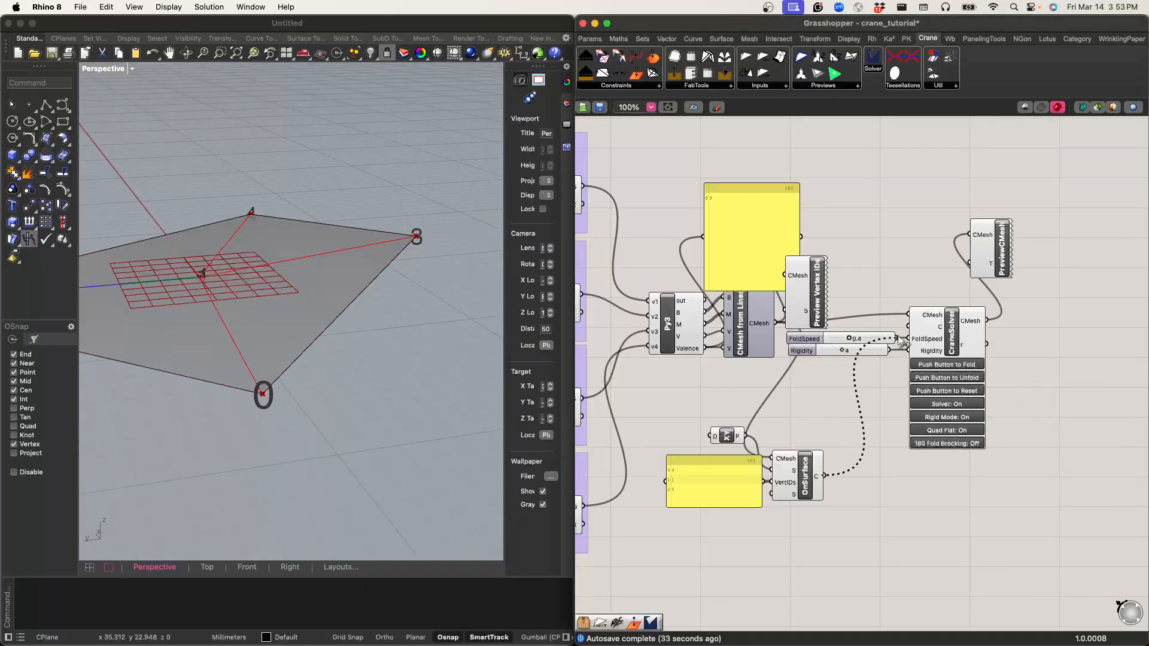
{"action": "left_click_drag", "start_coordinate": [897, 350], "coordinate": [908, 328]}
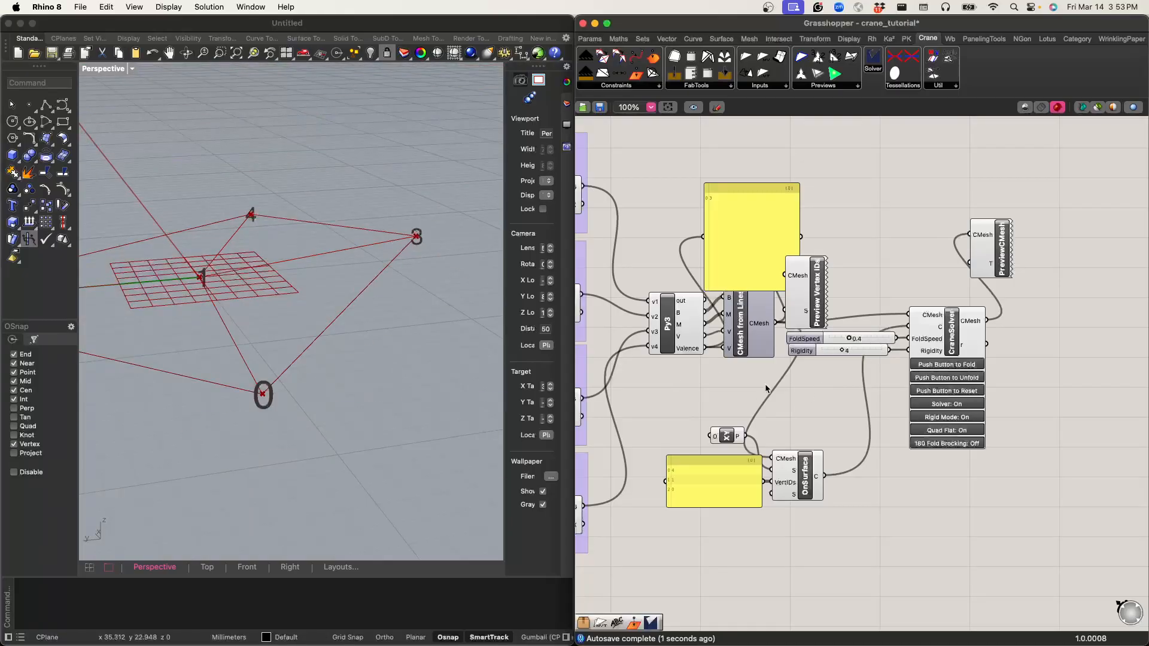
Step: Set the Rigidity slider to 9 and the FoldSpeed slider to 0.1
{"action": "right_click_drag", "start_coordinate": [831, 421], "coordinate": [867, 393]}
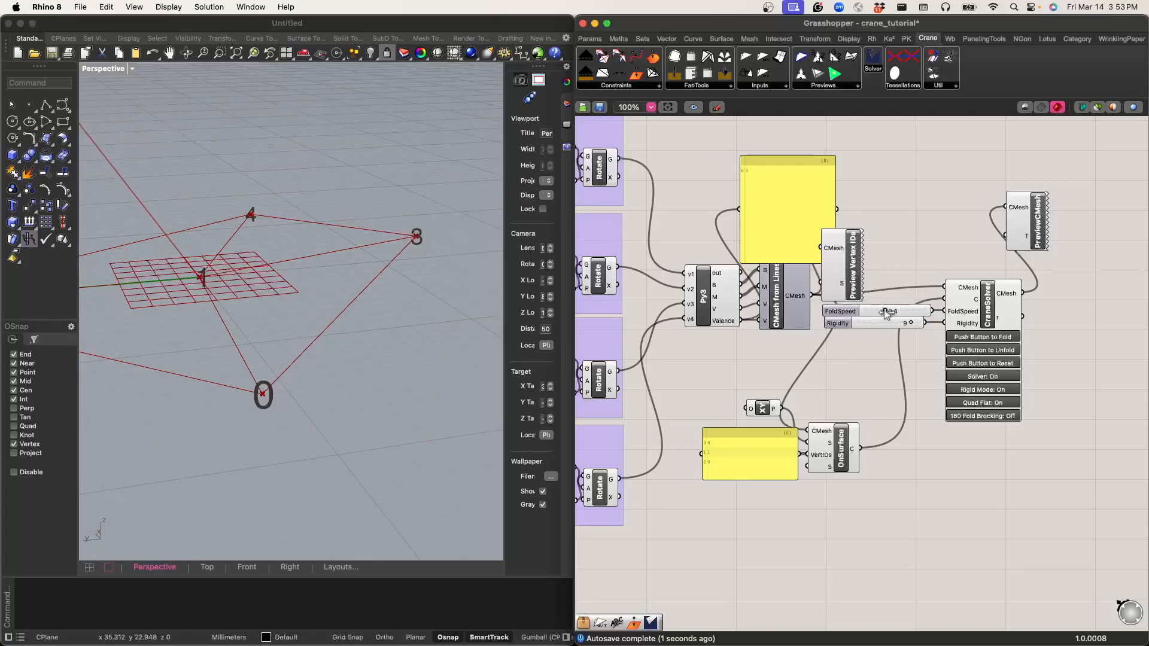
{"action": "left_click_drag", "start_coordinate": [876, 313], "coordinate": [864, 312]}
Step: Add a number slider with the value 100 and wire it into OnSurface's strength input
{"action": "double_click", "coordinate": [834, 503]}
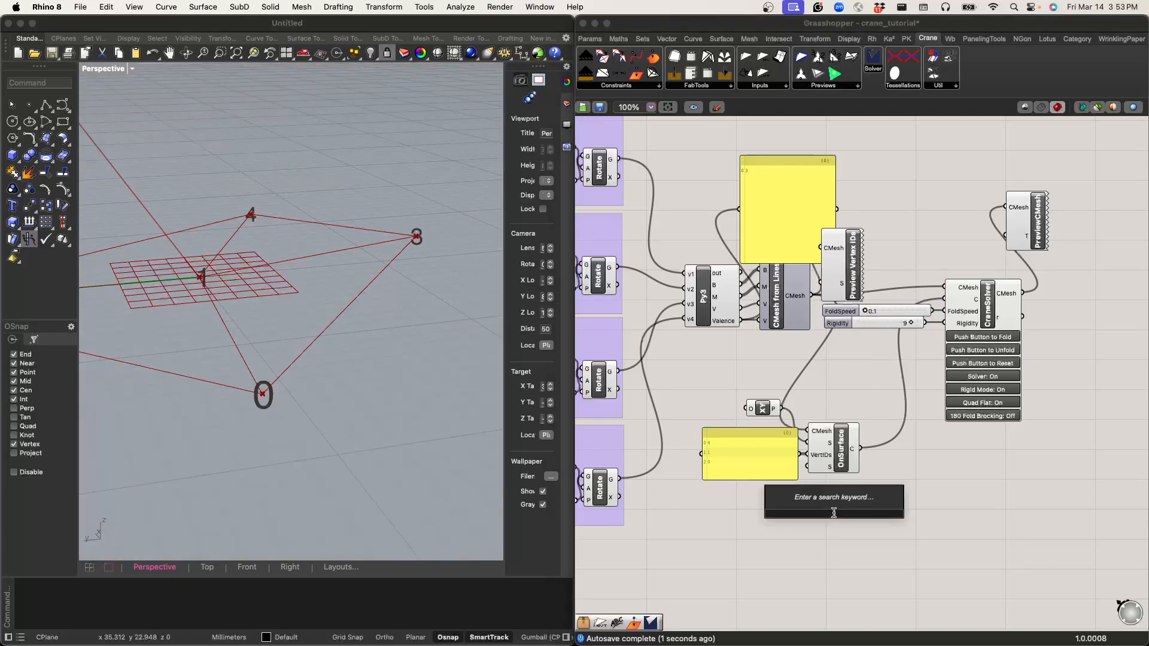
{"action": "type", "text": "100"}
{"action": "key", "text": "Return"}
{"action": "left_click_drag", "start_coordinate": [884, 513], "coordinate": [807, 466]}
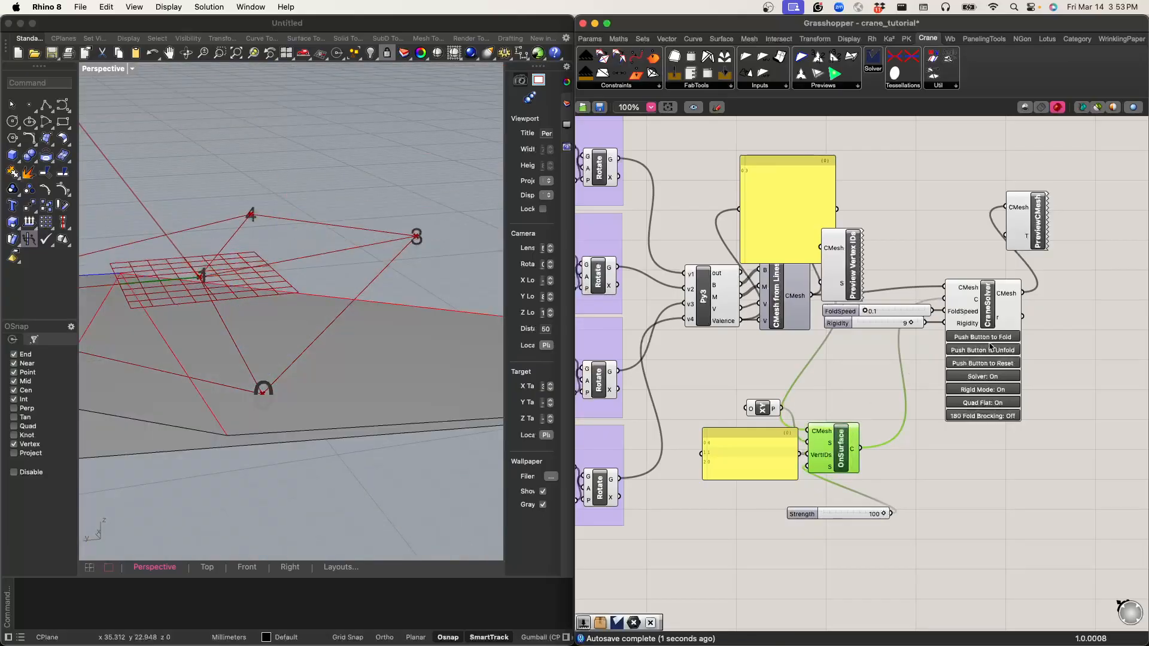
Step: Unfold and fold the constrained pattern in CraneSolver to check how it behaves with the strength slider connected
{"action": "left_click", "coordinate": [989, 351]}
{"action": "left_click", "coordinate": [992, 338]}
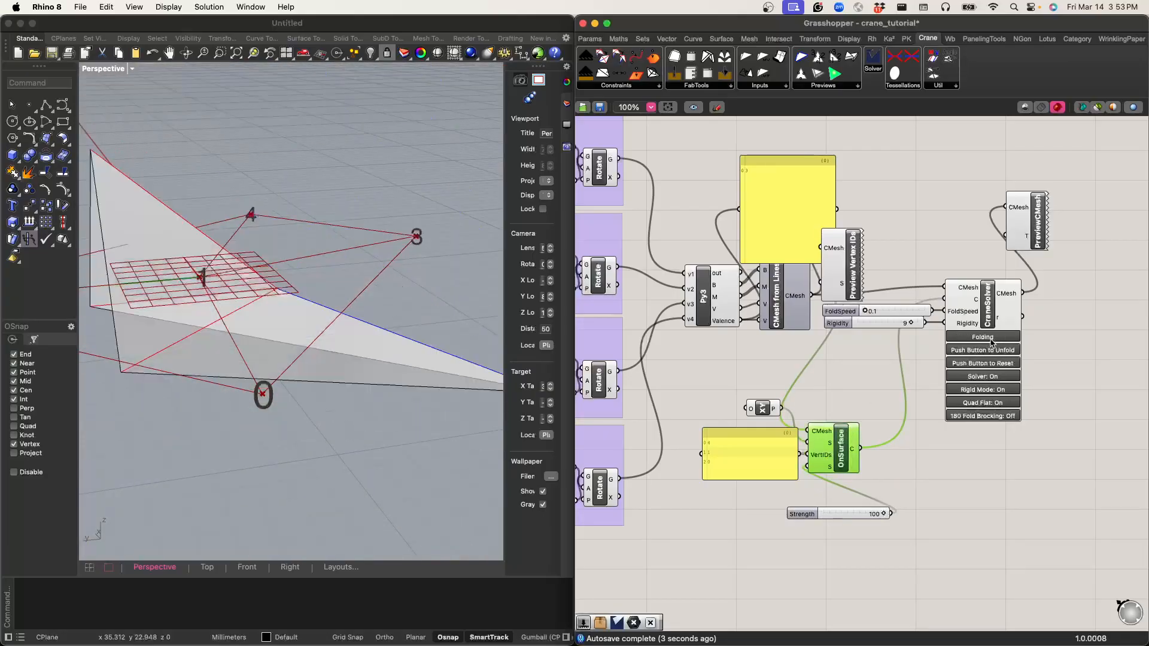
{"action": "left_click", "coordinate": [809, 400]}
{"action": "right_click_drag", "start_coordinate": [875, 381], "coordinate": [879, 390]}
{"action": "scroll", "coordinate": [878, 390], "scroll_direction": "up", "scroll_amount": 2}
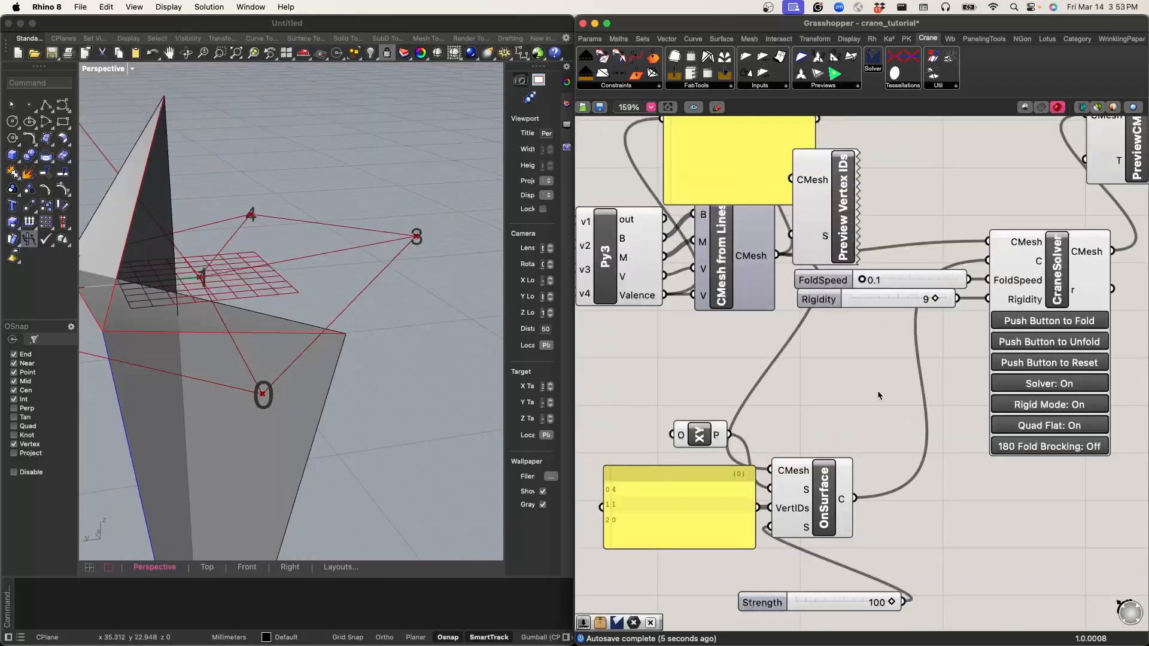
{"action": "scroll", "coordinate": [923, 393], "scroll_direction": "down", "scroll_amount": 2}
Step: Disconnect OnSurface from CraneSolver's C input and reset the pattern to its flat state
{"action": "right_click", "coordinate": [995, 310]}
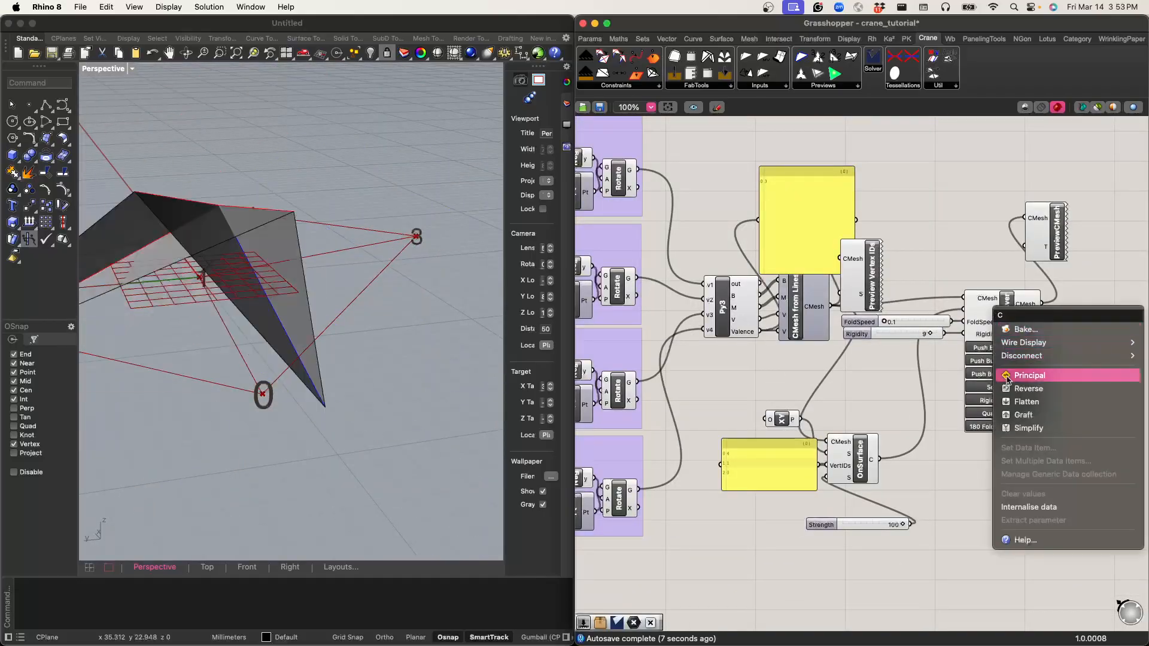
{"action": "mouse_move", "coordinate": [1015, 355]}
{"action": "left_click", "coordinate": [979, 358]}
{"action": "right_click", "coordinate": [996, 310]}
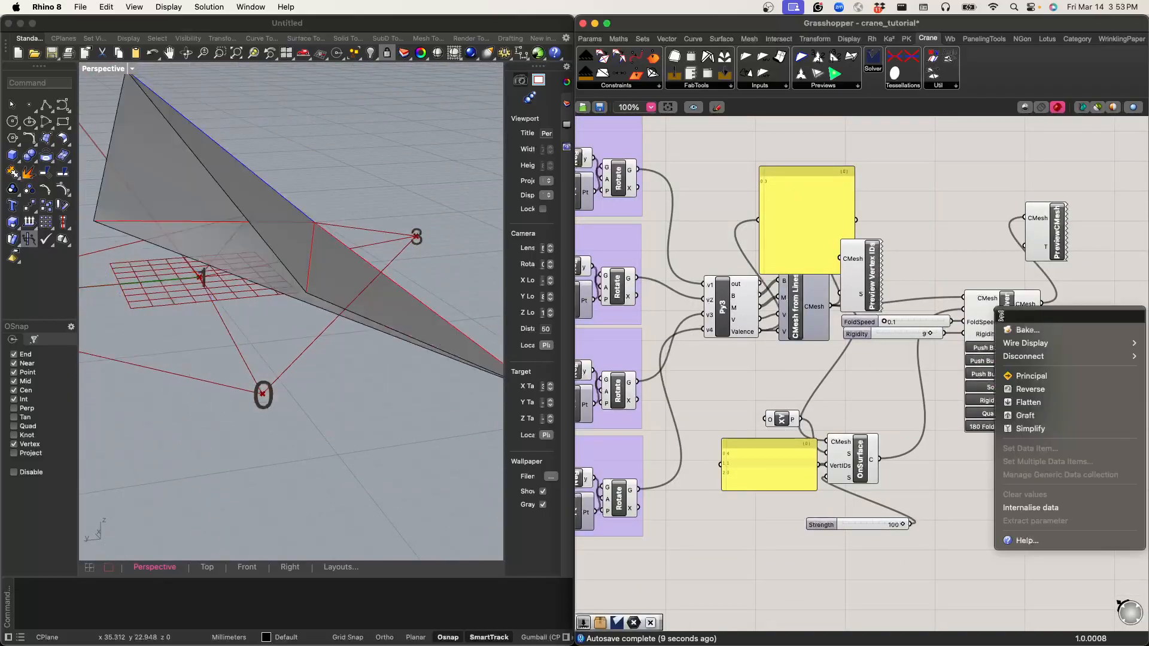
{"action": "left_click", "coordinate": [944, 357]}
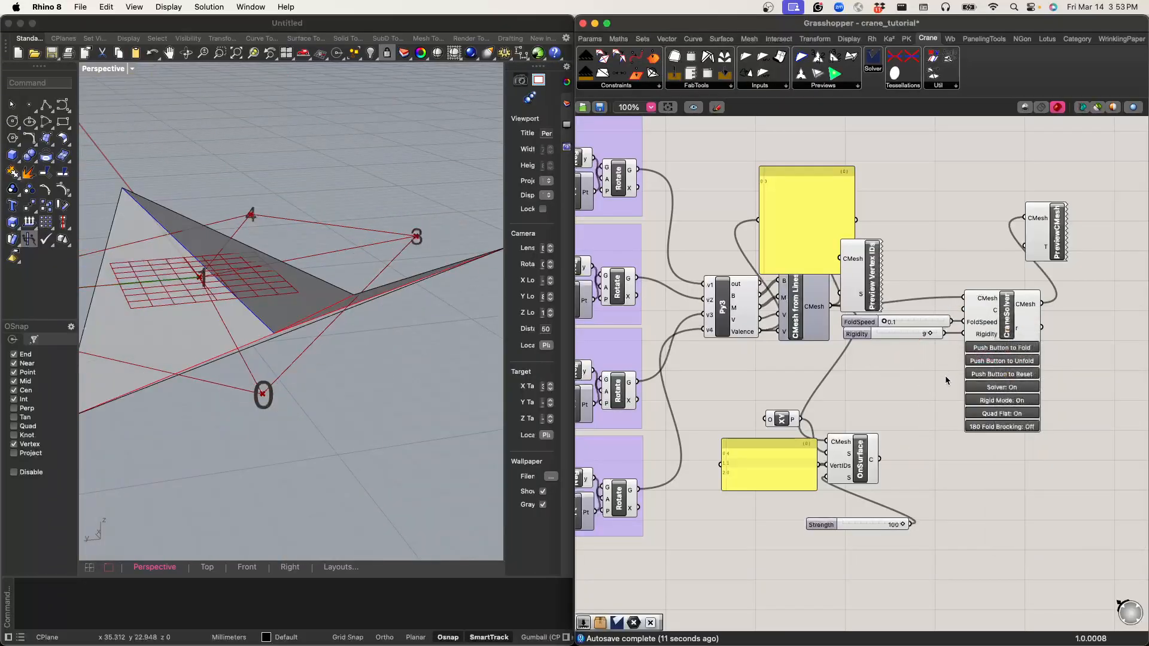
{"action": "left_click", "coordinate": [1021, 377]}
{"action": "scroll", "coordinate": [249, 374], "scroll_direction": "down", "scroll_amount": 4}
{"action": "right_click_drag", "start_coordinate": [227, 340], "coordinate": [319, 324]}
Step: Place an OnPlane constraint component just above OnSurface
{"action": "left_click", "coordinate": [860, 464]}
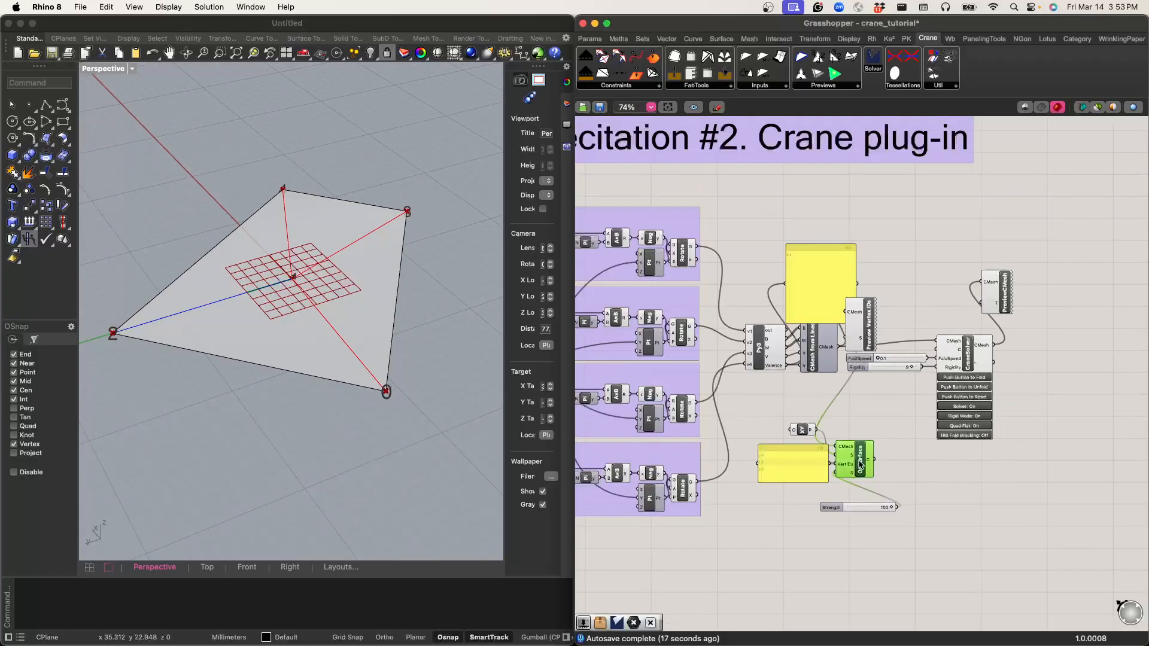
{"action": "scroll", "coordinate": [860, 464], "scroll_direction": "up", "scroll_amount": 4}
{"action": "left_click", "coordinate": [645, 87]}
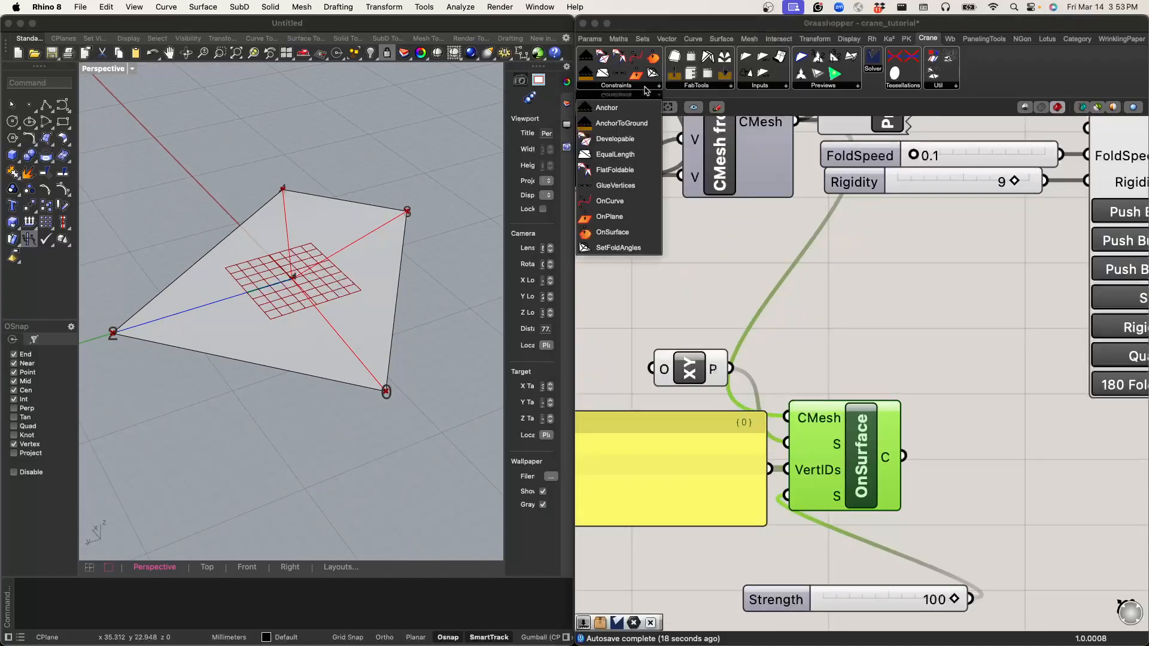
{"action": "left_click_drag", "start_coordinate": [611, 216], "coordinate": [863, 343]}
Step: Wire the XY plane into OnPlane's P input and the vertex ID panel into its VertIDs input, shifting OnPlane clear of OnSurface
{"action": "left_click", "coordinate": [736, 400]}
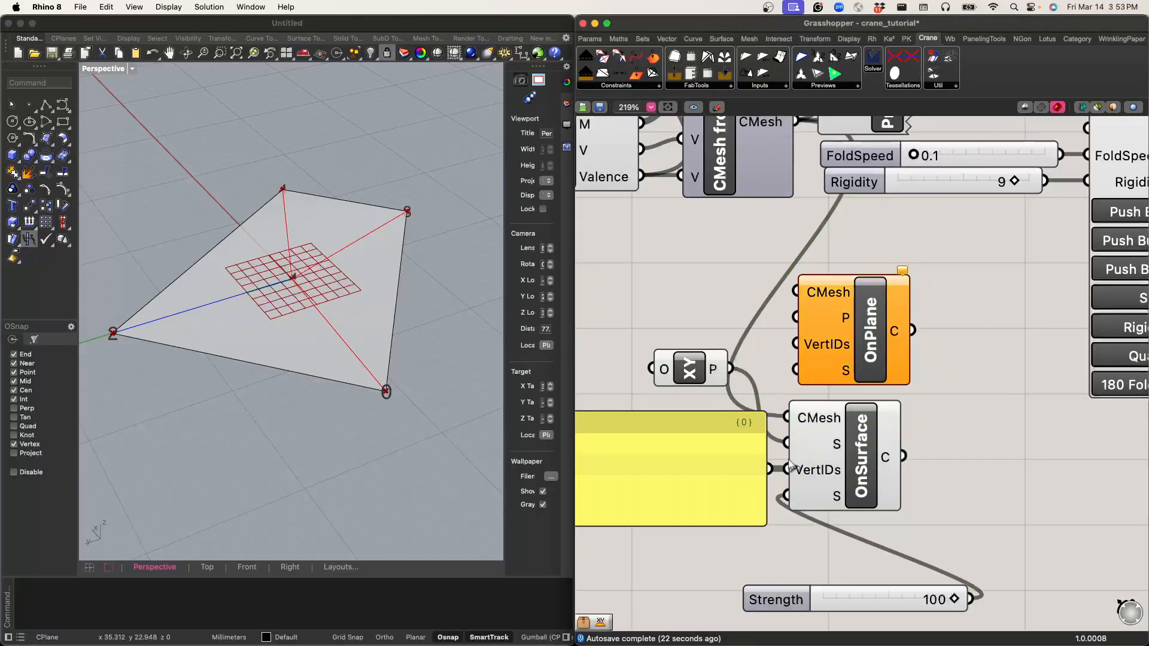
{"action": "right_click_drag", "start_coordinate": [735, 399], "coordinate": [793, 379]}
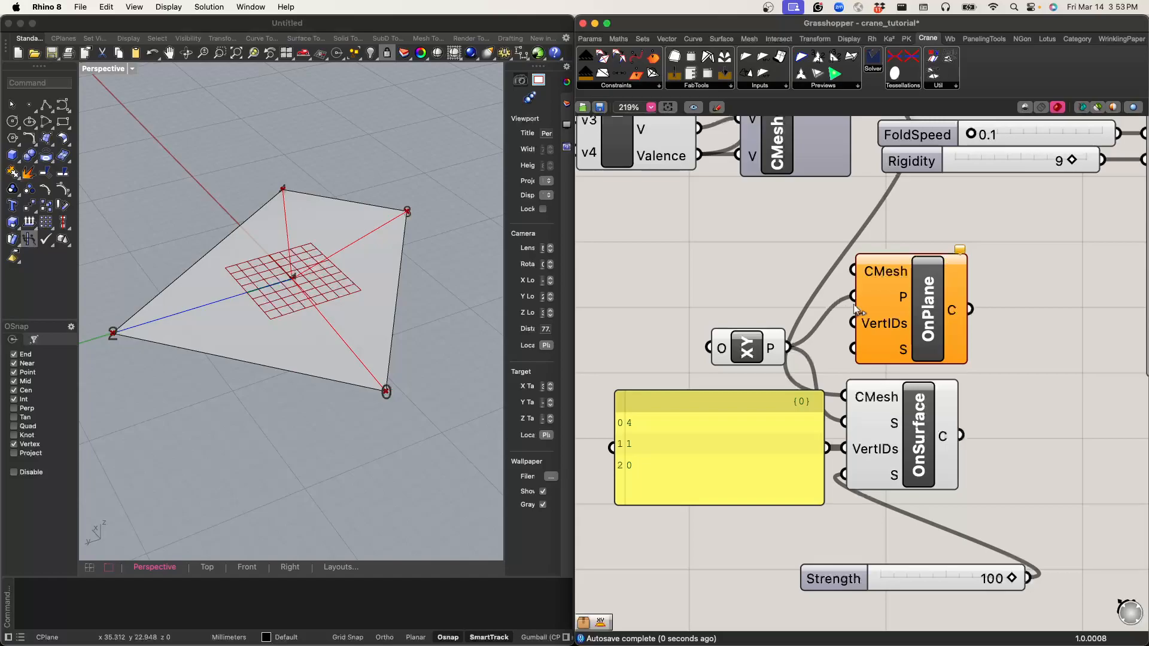
{"action": "left_click_drag", "start_coordinate": [885, 309], "coordinate": [932, 321]}
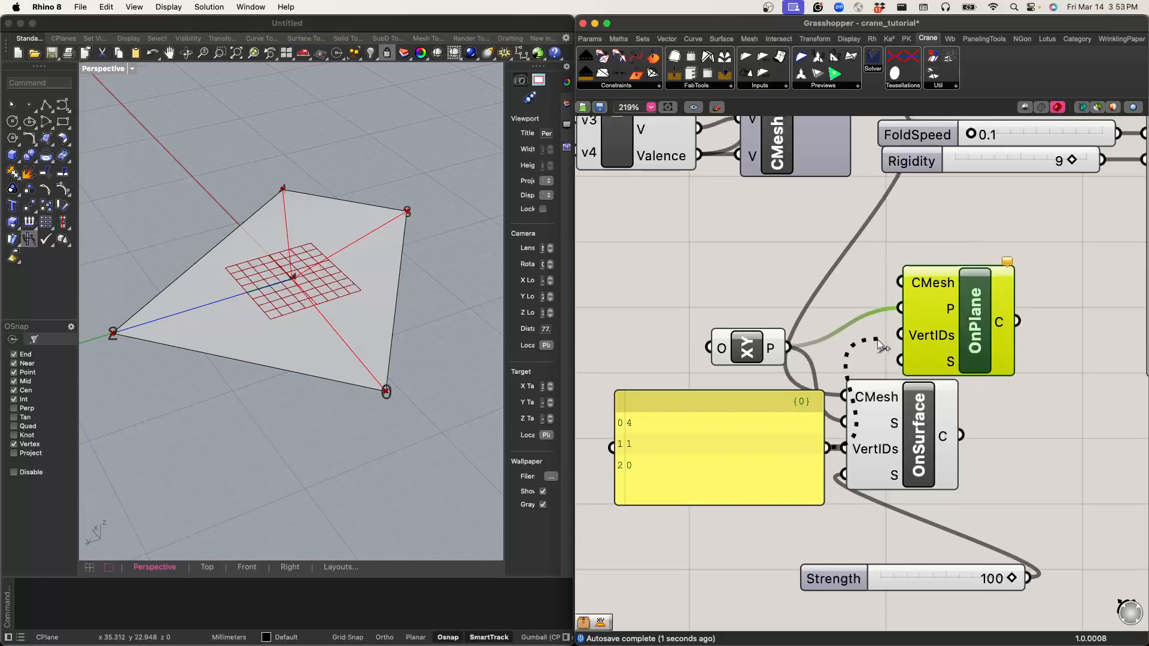
{"action": "right_click_drag", "start_coordinate": [930, 351], "coordinate": [955, 360]}
Step: Delete OnSurface and wire the CMesh output of CMesh from Lines into OnPlane's CMesh input
{"action": "left_click", "coordinate": [947, 441]}
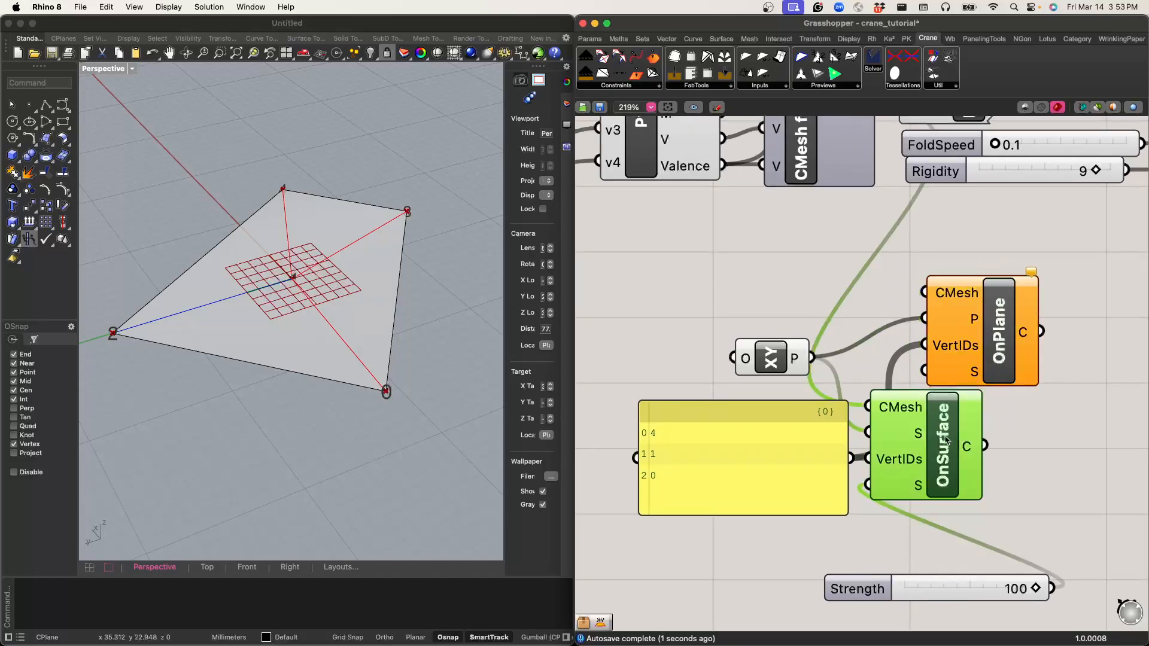
{"action": "key", "text": "Delete"}
{"action": "scroll", "coordinate": [648, 454], "scroll_direction": "down", "scroll_amount": 3}
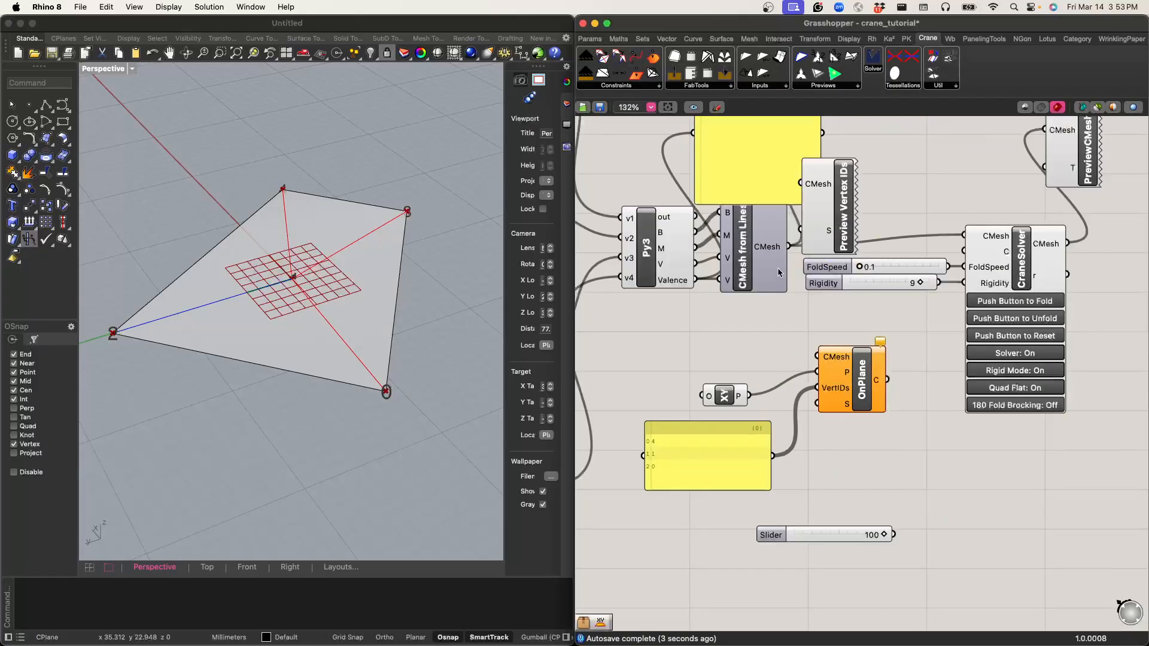
{"action": "left_click_drag", "start_coordinate": [805, 359], "coordinate": [808, 358]}
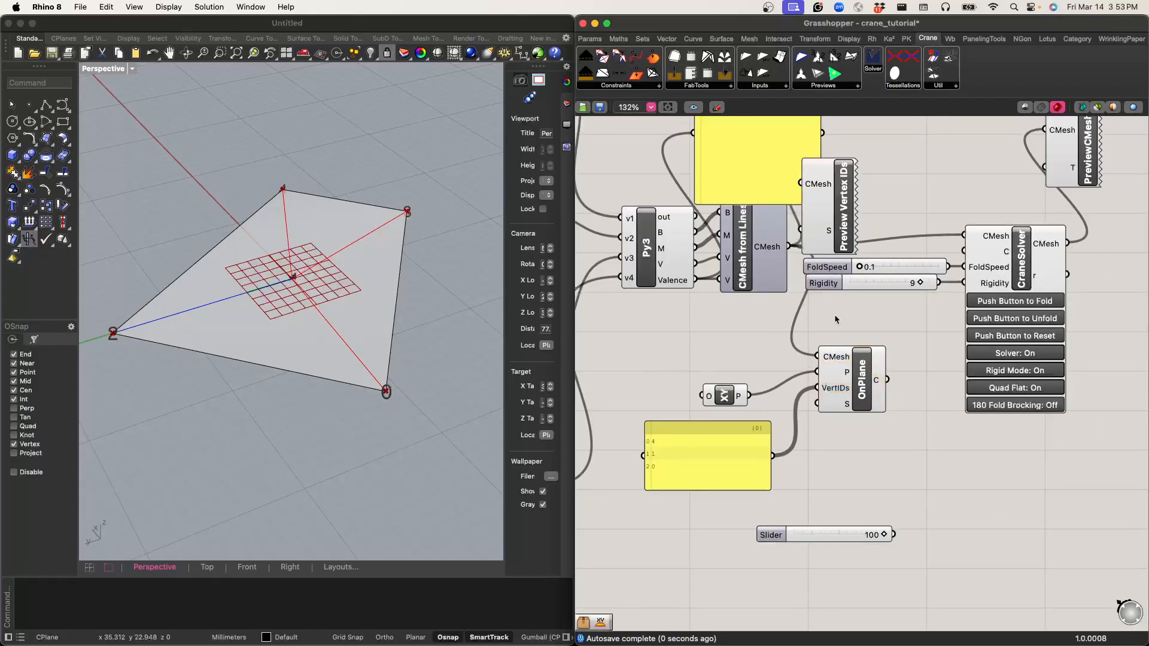
Step: Delete the unused slider set to 100 and wire OnPlane's C output into CraneSolver's C input
{"action": "key", "text": "Delete"}
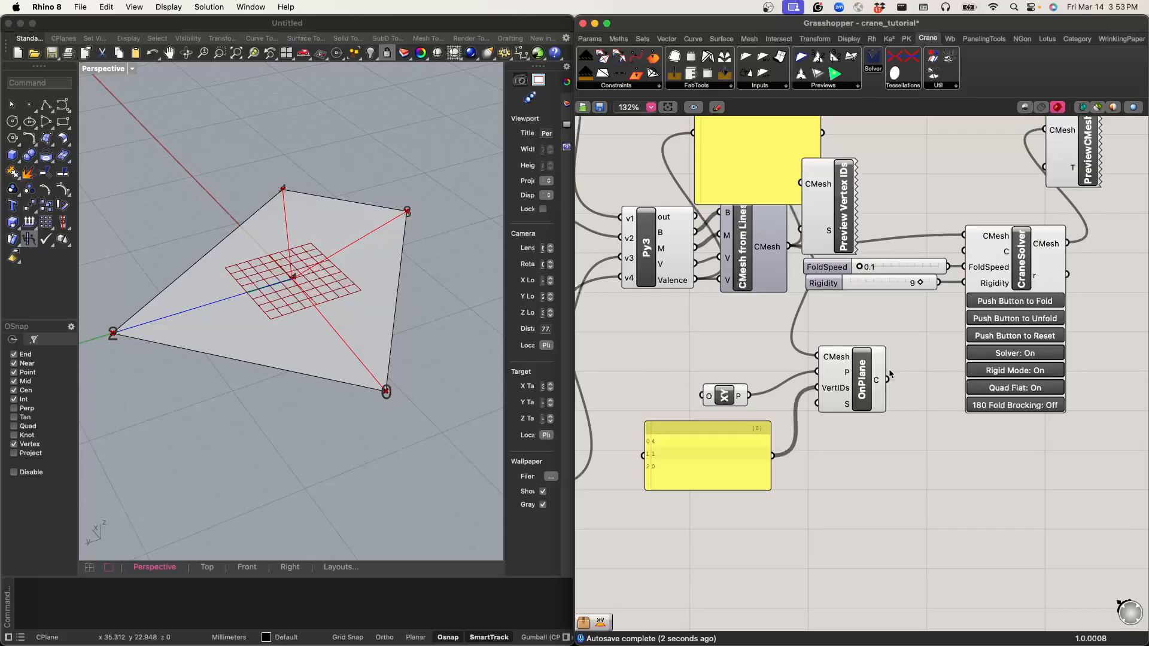
{"action": "left_click", "coordinate": [1007, 276]}
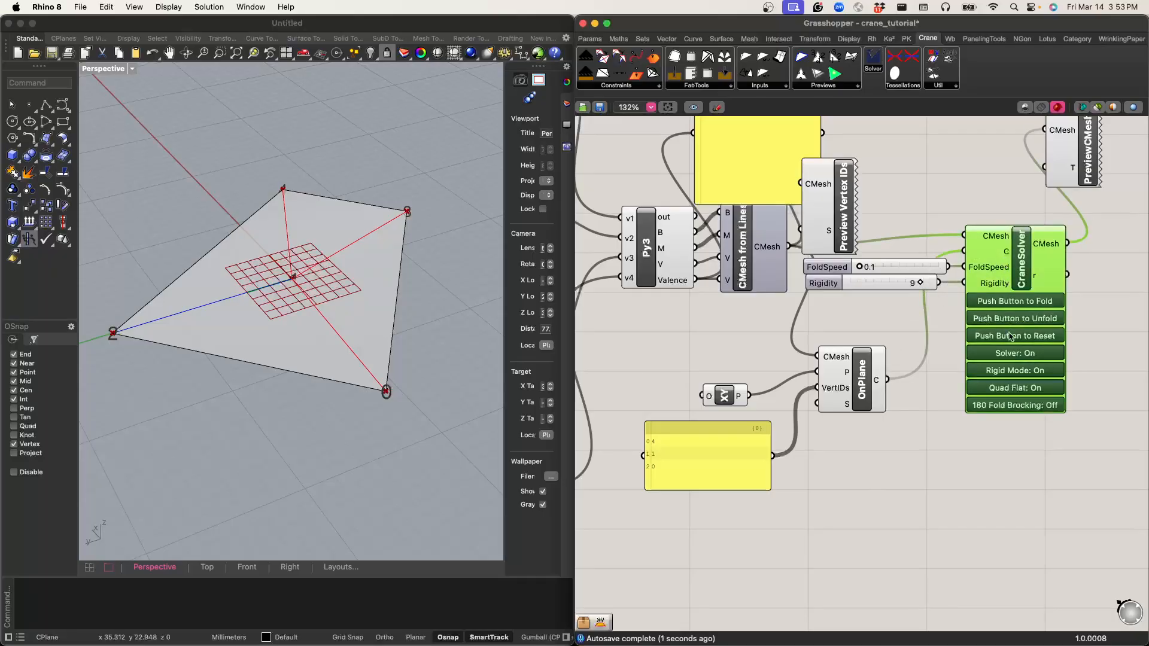
Step: Fold the pattern with CraneSolver and examine from several angles how the folded faces sit relative to the XY plane
{"action": "left_click", "coordinate": [1023, 303]}
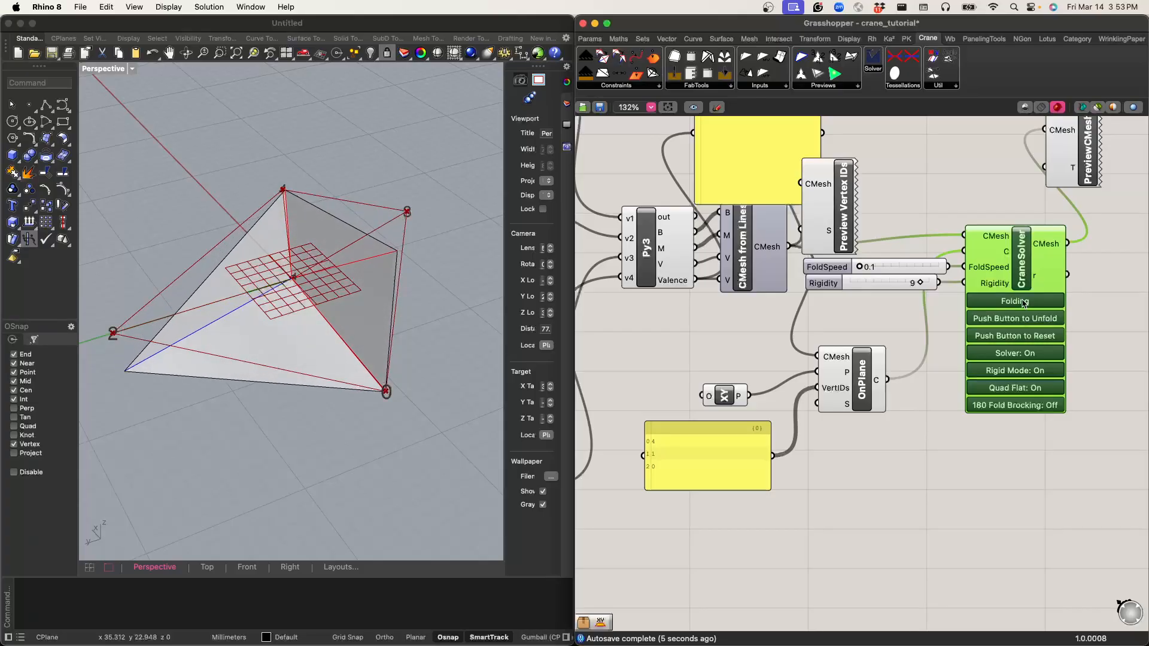
{"action": "right_click_drag", "start_coordinate": [378, 407], "coordinate": [301, 338]}
{"action": "scroll", "coordinate": [259, 280], "scroll_direction": "up", "scroll_amount": 5}
{"action": "right_click_drag", "start_coordinate": [259, 280], "coordinate": [301, 280]}
{"action": "scroll", "coordinate": [301, 279], "scroll_direction": "down", "scroll_amount": 5}
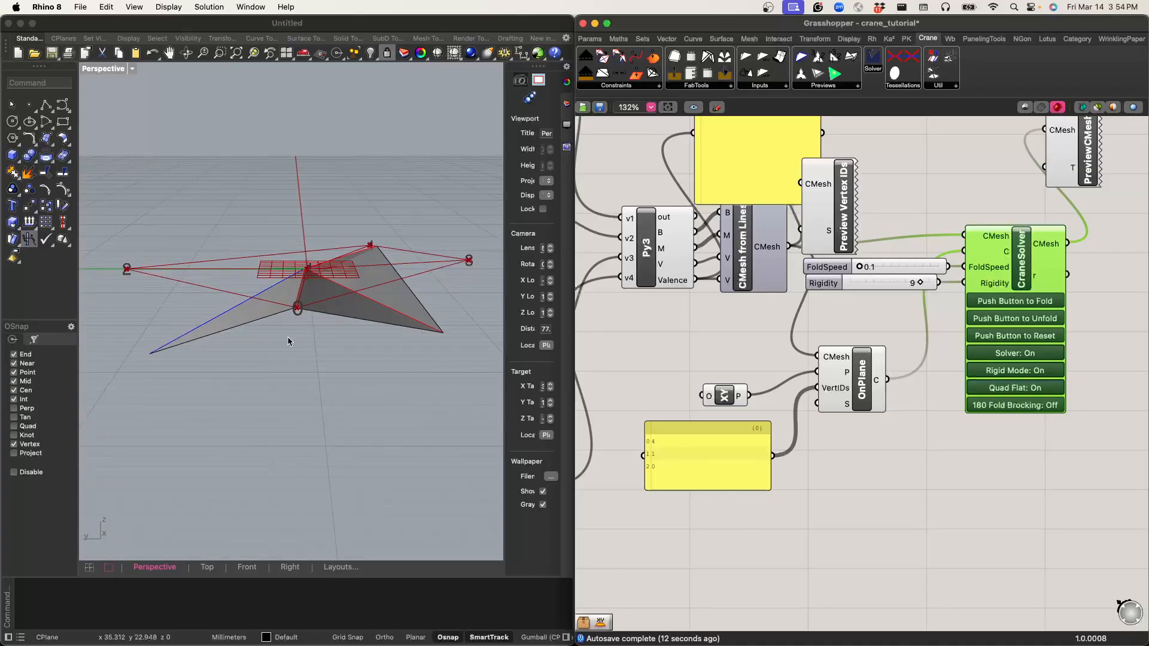
{"action": "right_click_drag", "start_coordinate": [288, 342], "coordinate": [327, 377]}
{"action": "scroll", "coordinate": [309, 269], "scroll_direction": "up", "scroll_amount": 7}
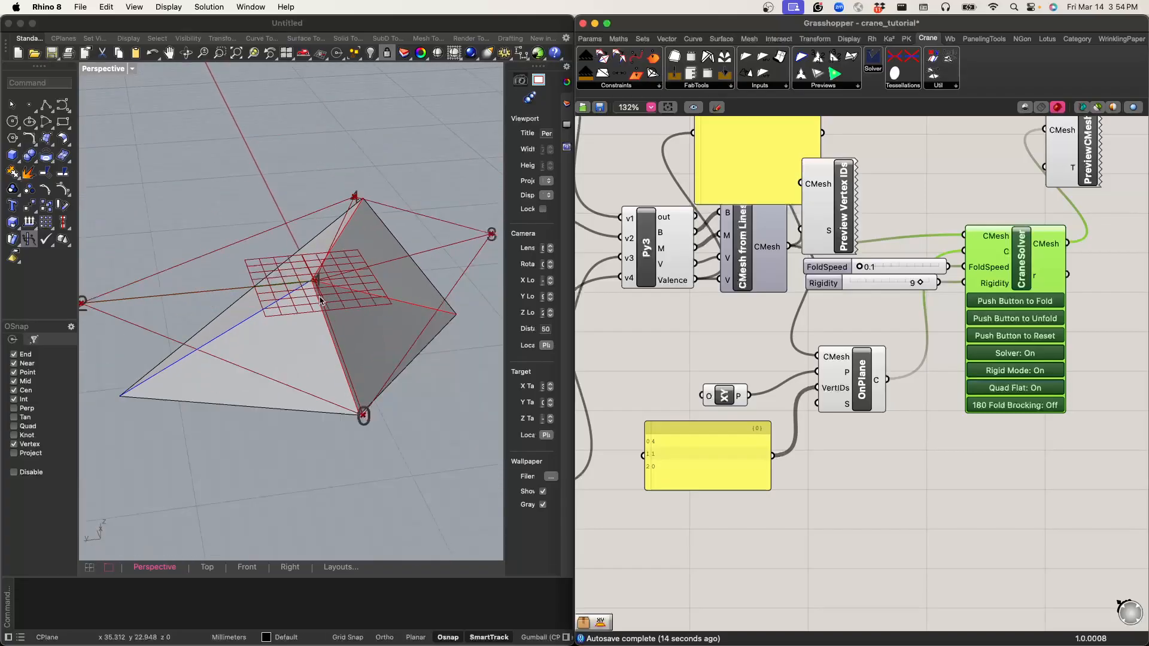
{"action": "scroll", "coordinate": [311, 276], "scroll_direction": "down", "scroll_amount": 10}
{"action": "right_click_drag", "start_coordinate": [378, 287], "coordinate": [168, 181]}
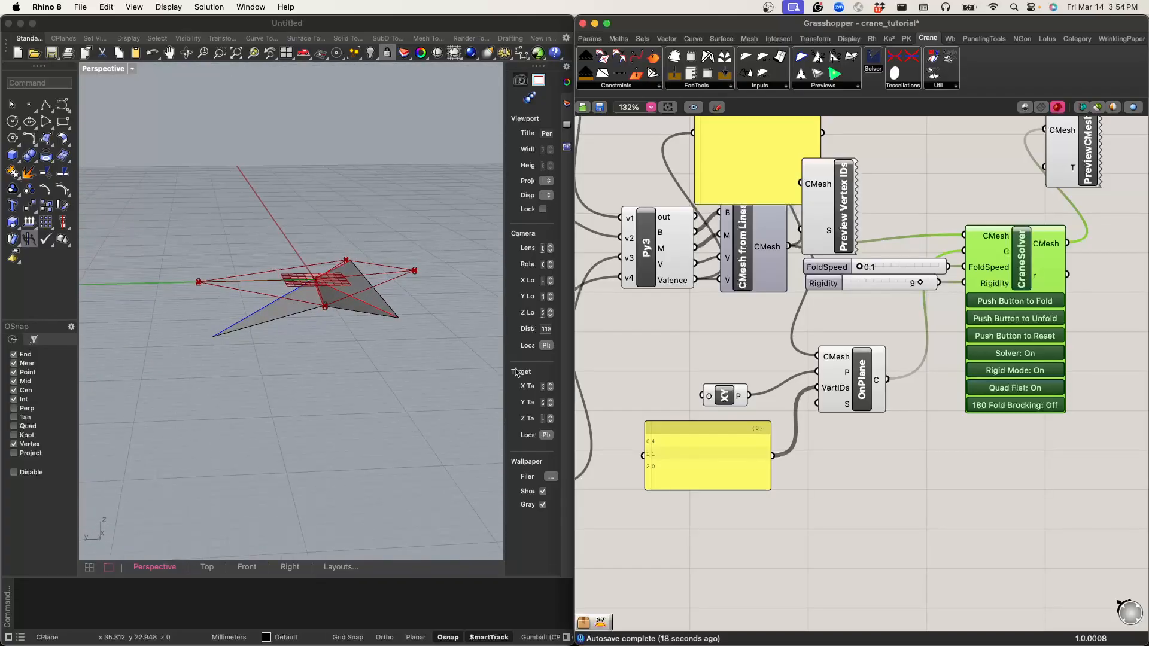
Step: Set FoldSpeed to 0.4, fold the pattern further, and reset it to its flat state
{"action": "right_click_drag", "start_coordinate": [401, 343], "coordinate": [395, 389]}
{"action": "scroll", "coordinate": [343, 302], "scroll_direction": "up", "scroll_amount": 8}
{"action": "right_click_drag", "start_coordinate": [343, 336], "coordinate": [339, 286]}
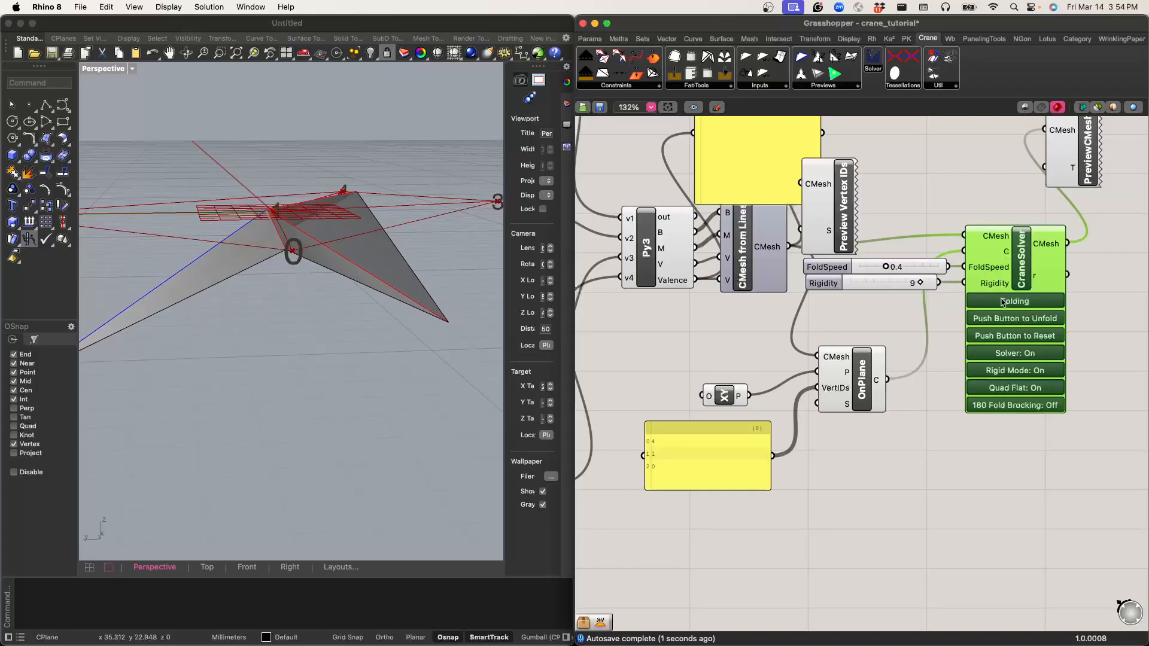
{"action": "right_click_drag", "start_coordinate": [377, 302], "coordinate": [267, 348]}
{"action": "left_click", "coordinate": [1035, 336]}
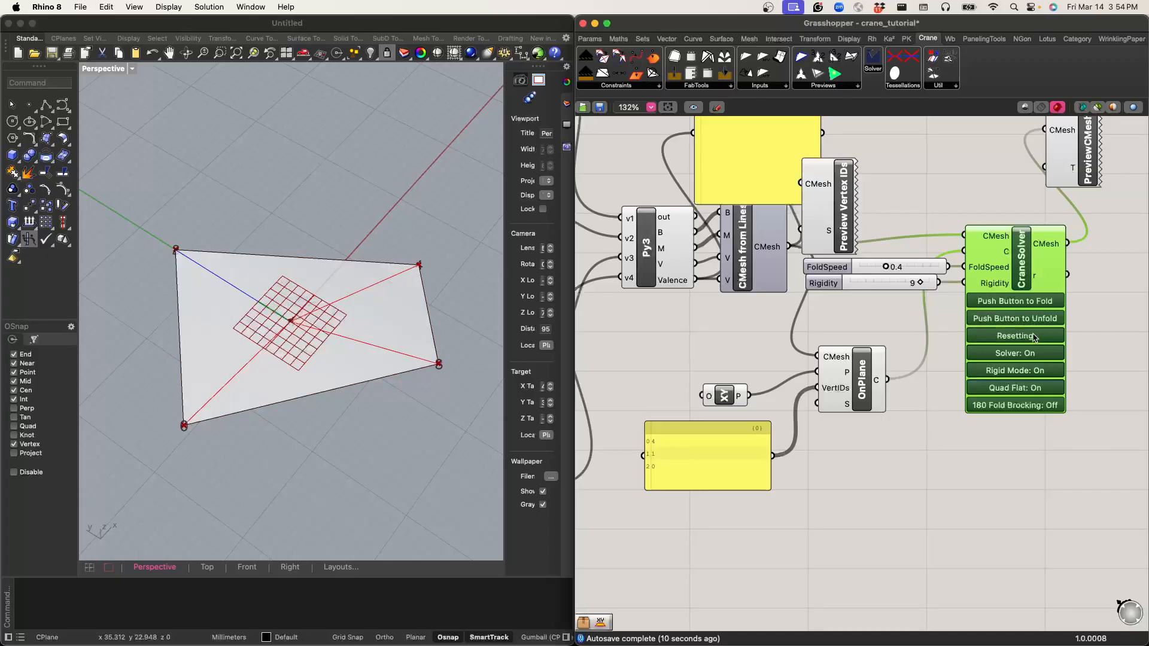
Step: Switch to the Terminal outline, highlight item 1.1 "Flat to fold using Grasshopper", and return to the Grasshopper definition
{"action": "scroll", "coordinate": [673, 407], "scroll_direction": "down", "scroll_amount": 12}
{"action": "scroll", "coordinate": [669, 336], "scroll_direction": "up", "scroll_amount": 7}
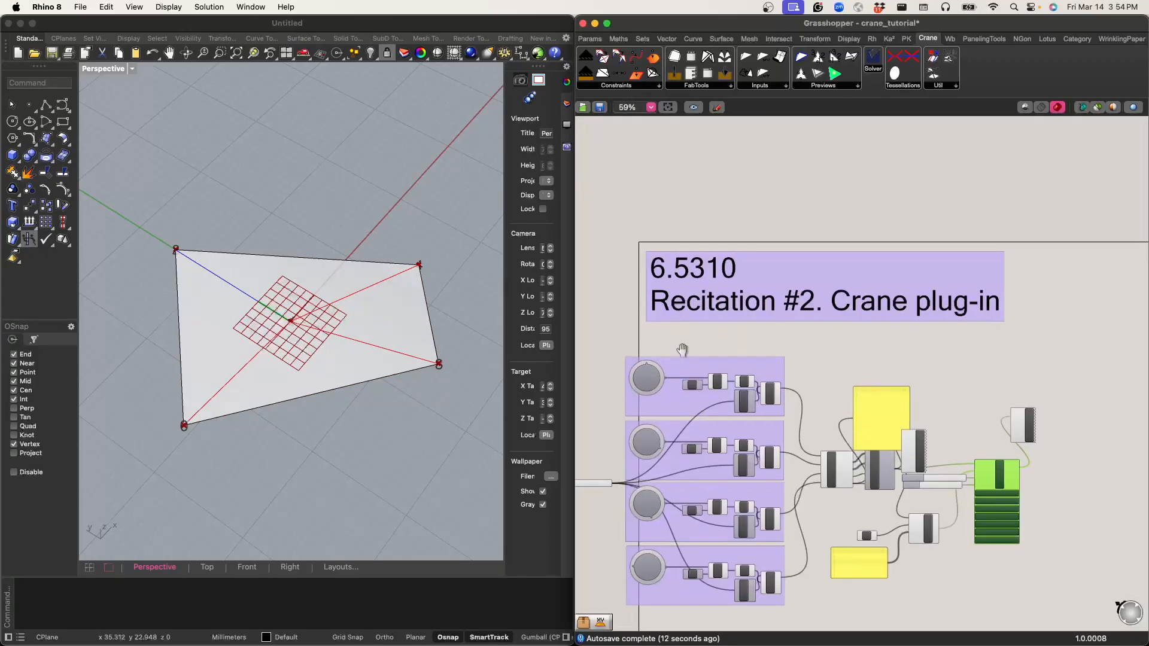
{"action": "right_click_drag", "start_coordinate": [669, 359], "coordinate": [731, 288]}
{"action": "key", "text": "ctrl+Right"}
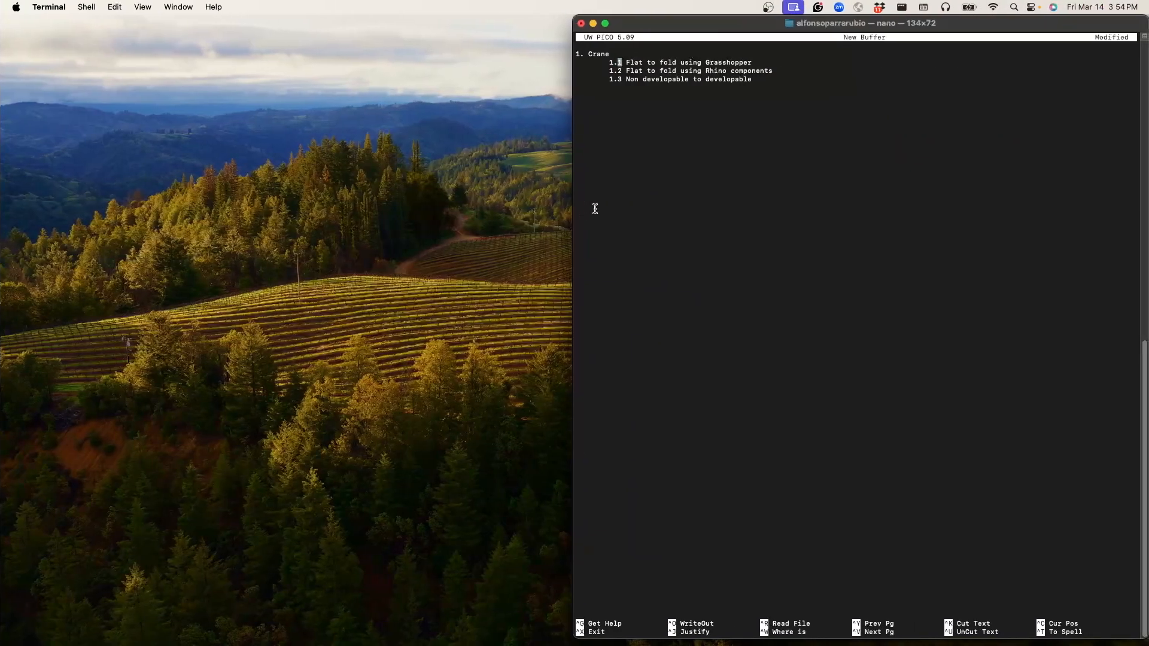
{"action": "left_click_drag", "start_coordinate": [757, 63], "coordinate": [607, 63]}
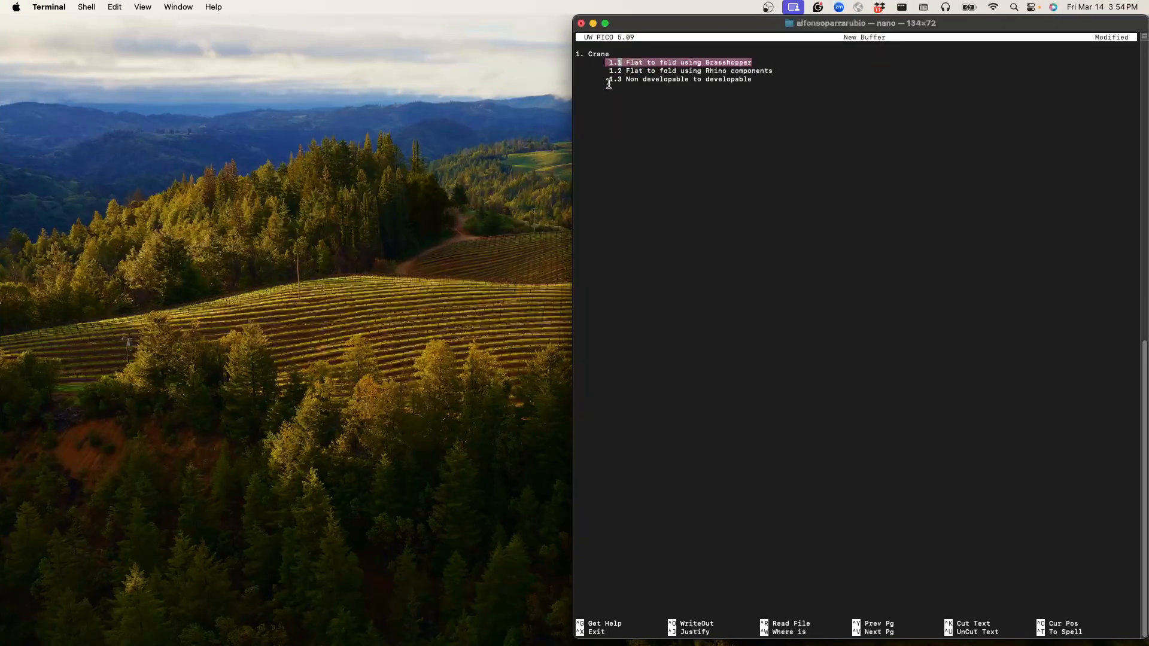
{"action": "key", "text": "ctrl+Left"}
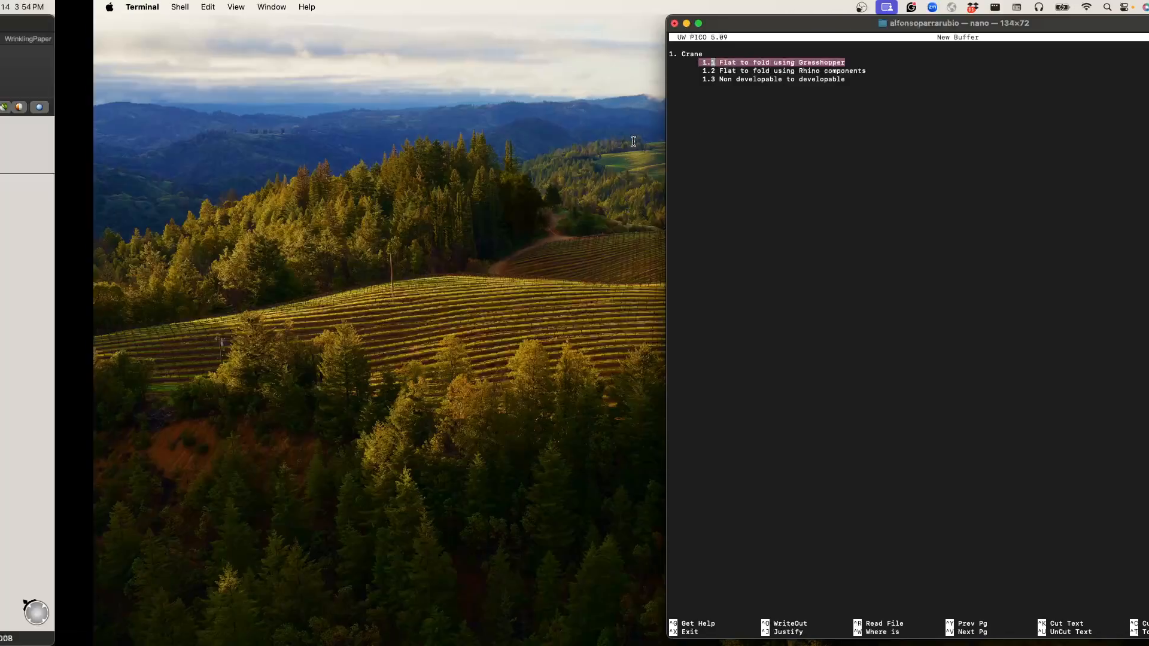